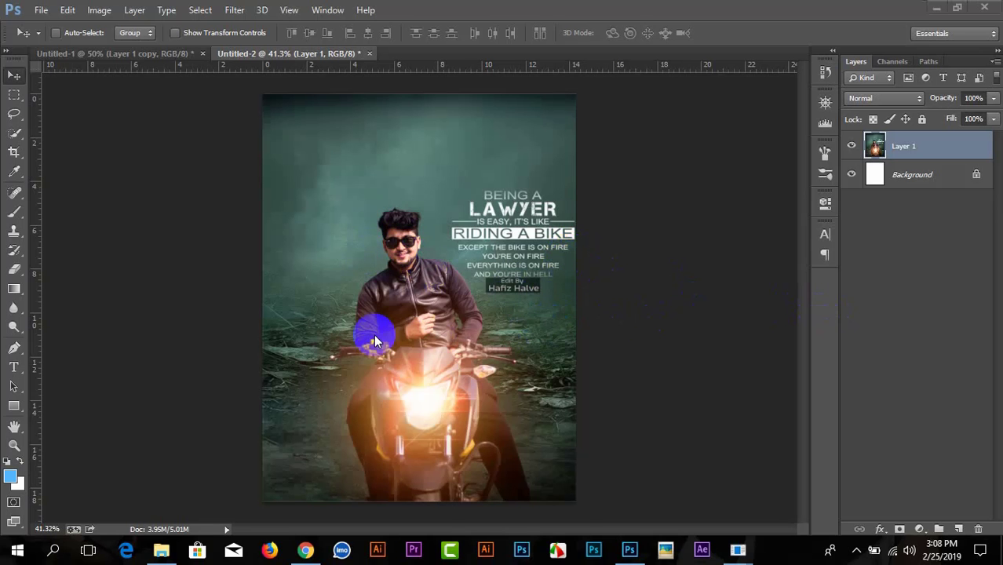
Add a Solid Color fill layer in light grey #cccccc above the background.
{"action": "scroll", "coordinate": [374, 339], "scroll_direction": "up", "scroll_amount": 2}
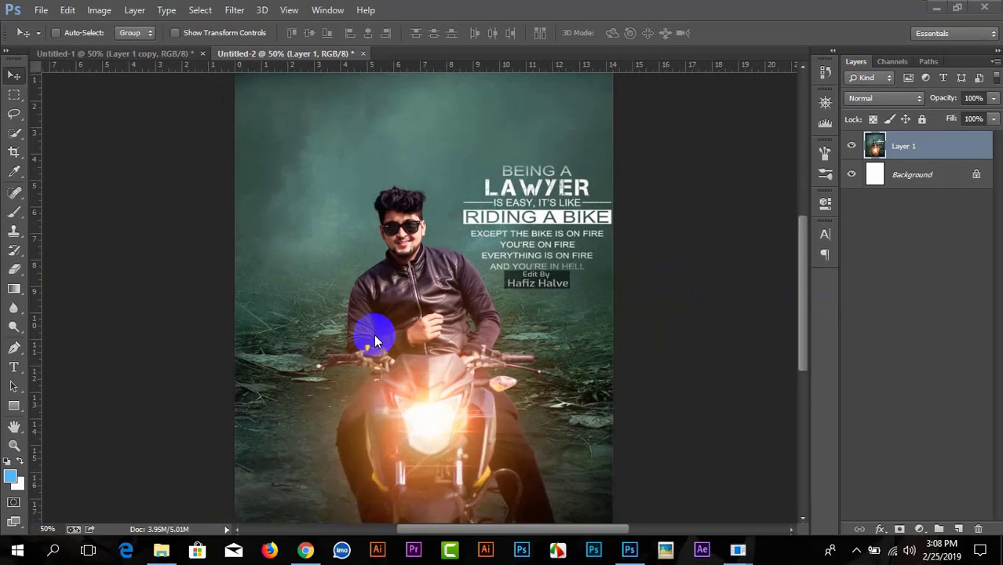
{"action": "scroll", "coordinate": [517, 327], "scroll_direction": "down", "scroll_amount": 2}
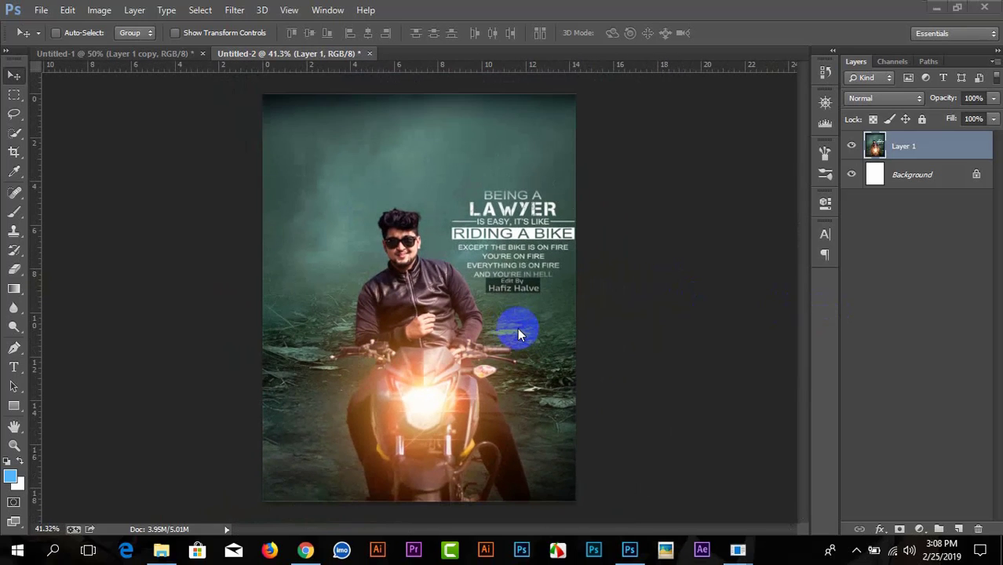
{"action": "scroll", "coordinate": [510, 325], "scroll_direction": "up", "scroll_amount": 2}
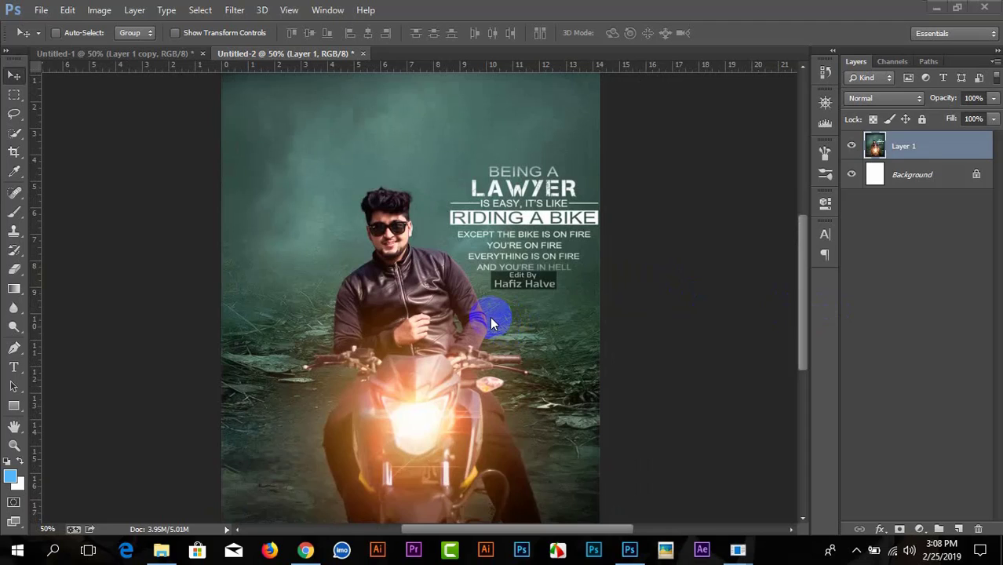
{"action": "scroll", "coordinate": [486, 318], "scroll_direction": "down", "scroll_amount": 1}
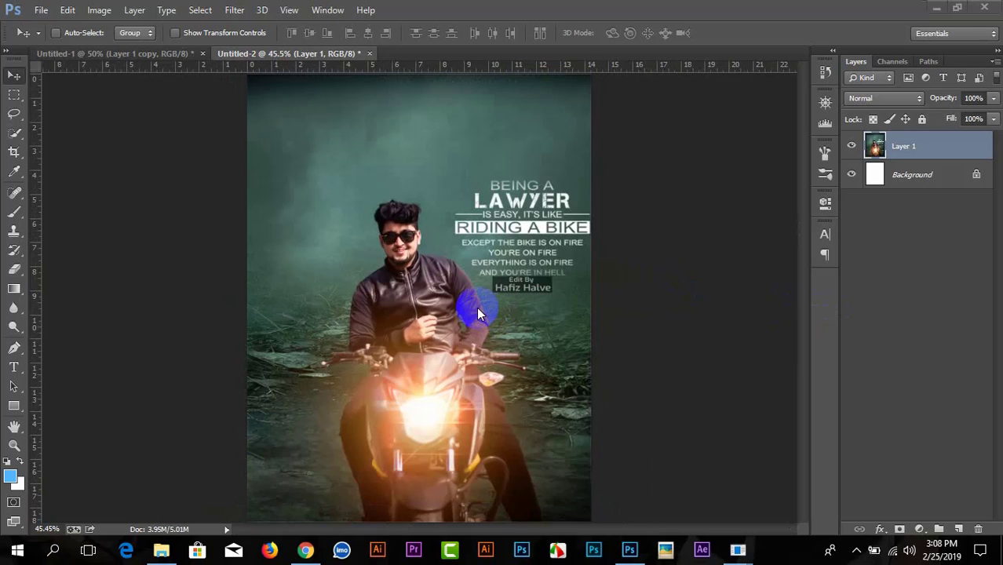
{"action": "scroll", "coordinate": [477, 306], "scroll_direction": "down", "scroll_amount": 1}
{"action": "scroll", "coordinate": [476, 306], "scroll_direction": "up", "scroll_amount": 1}
{"action": "scroll", "coordinate": [476, 307], "scroll_direction": "up", "scroll_amount": 1}
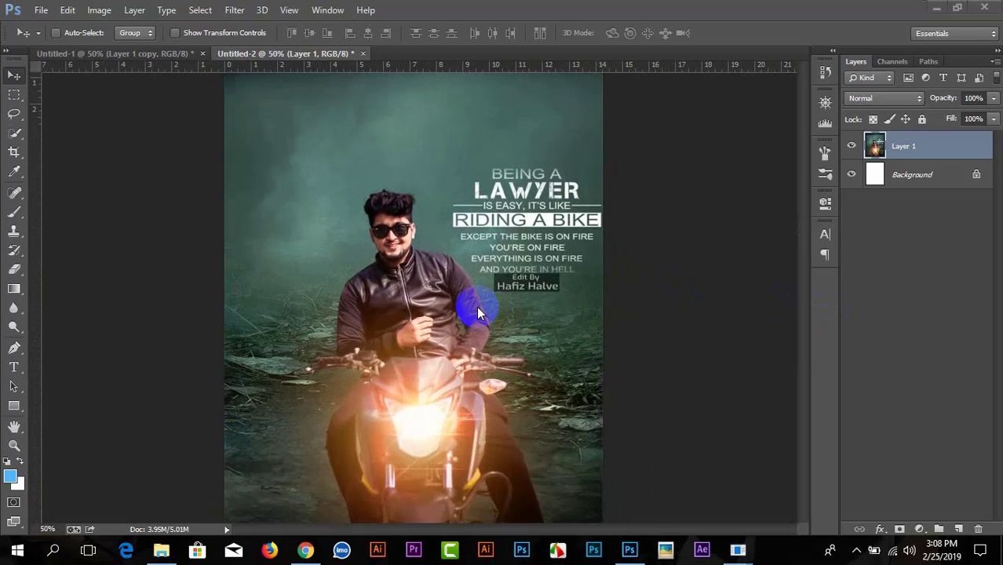
{"action": "scroll", "coordinate": [429, 267], "scroll_direction": "down", "scroll_amount": 1}
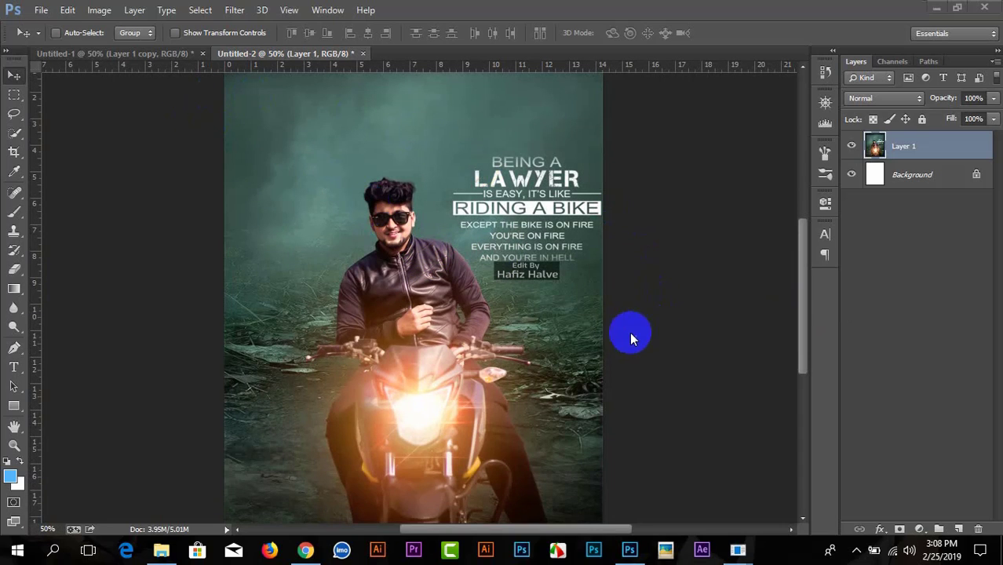
{"action": "scroll", "coordinate": [525, 387], "scroll_direction": "down", "scroll_amount": 1}
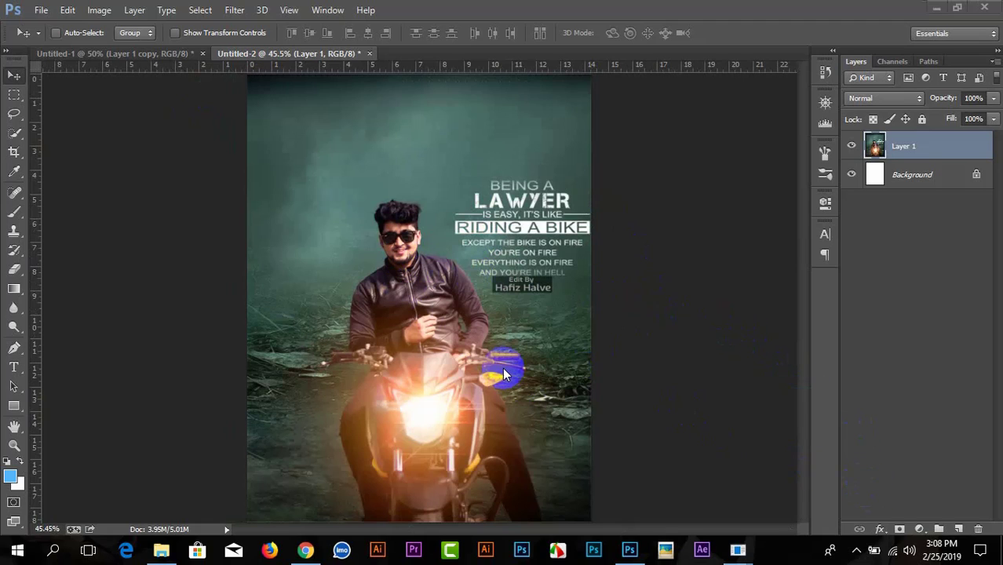
{"action": "scroll", "coordinate": [564, 400], "scroll_direction": "down", "scroll_amount": 1}
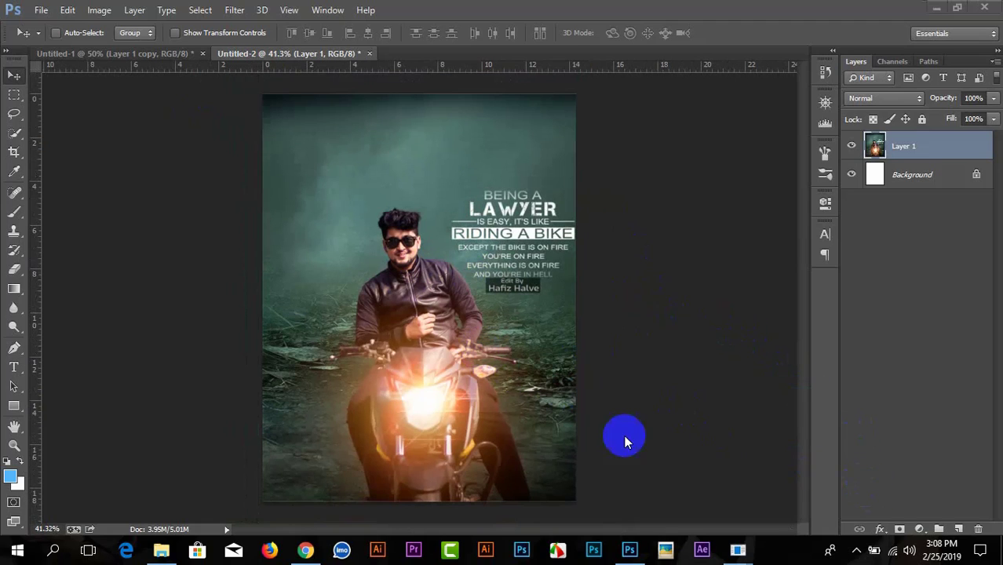
{"action": "left_click", "coordinate": [919, 530]}
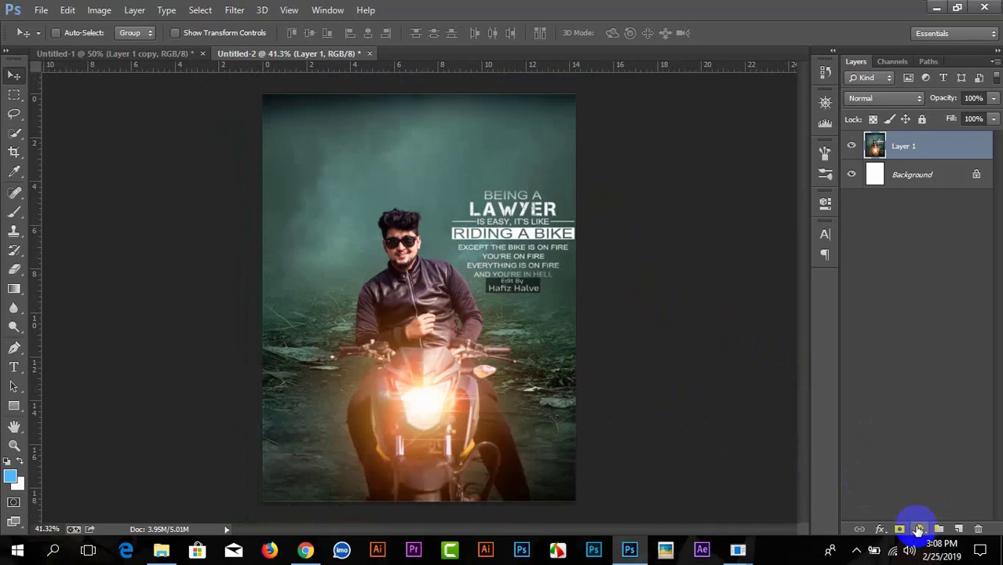
{"action": "left_click", "coordinate": [919, 531]}
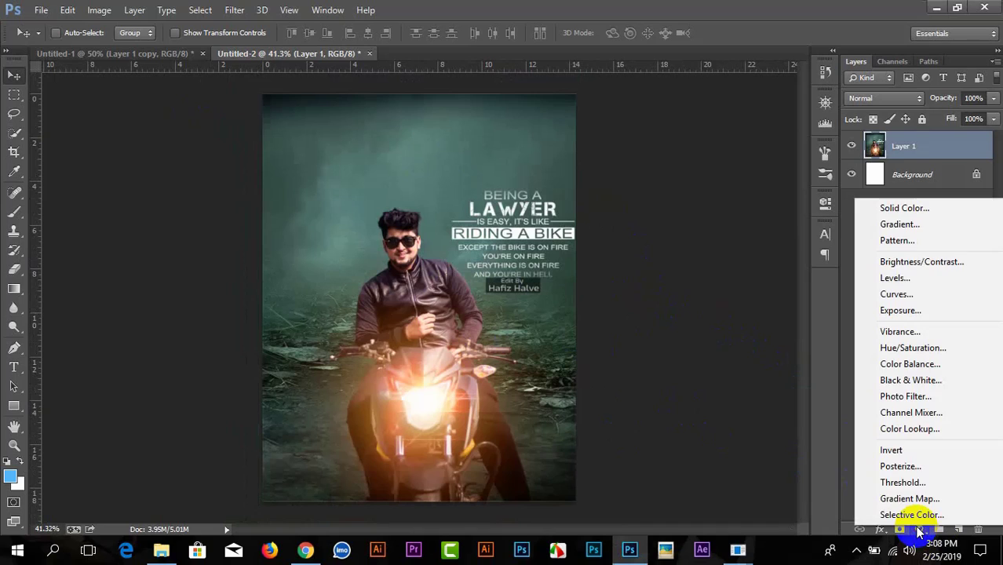
{"action": "left_click", "coordinate": [892, 209]}
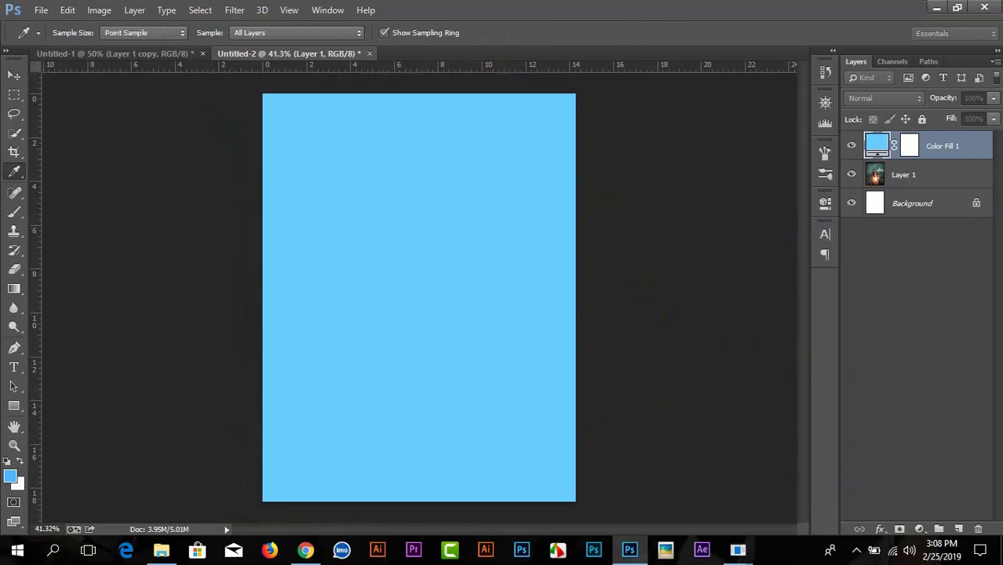
{"action": "left_click_drag", "start_coordinate": [481, 228], "coordinate": [680, 134]}
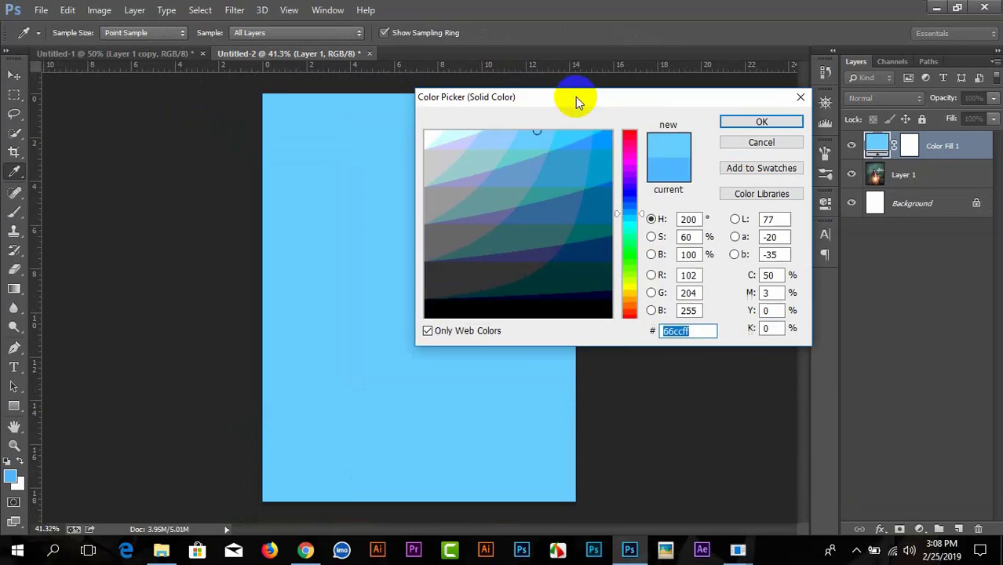
{"action": "left_click", "coordinate": [559, 190]}
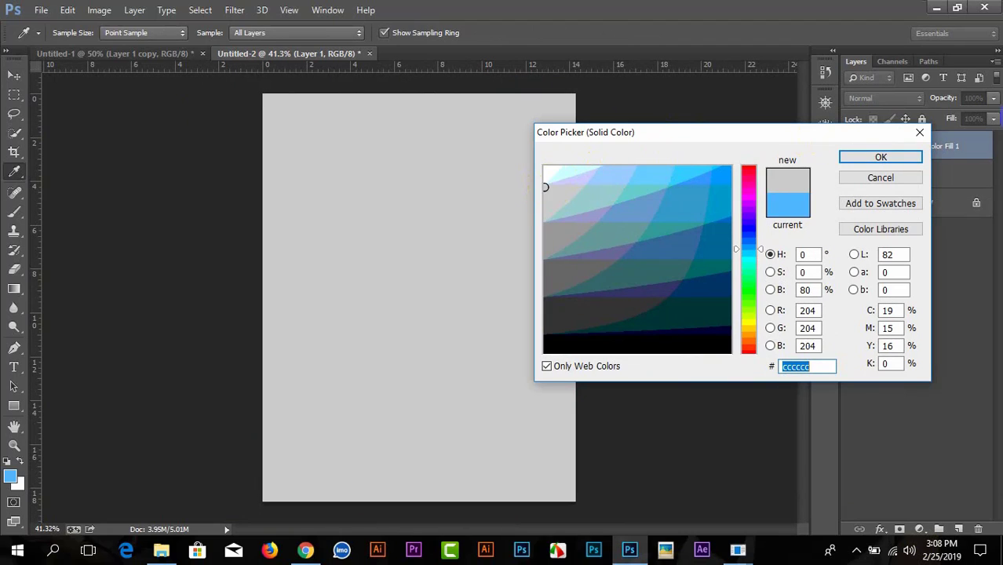
{"action": "left_click", "coordinate": [883, 159]}
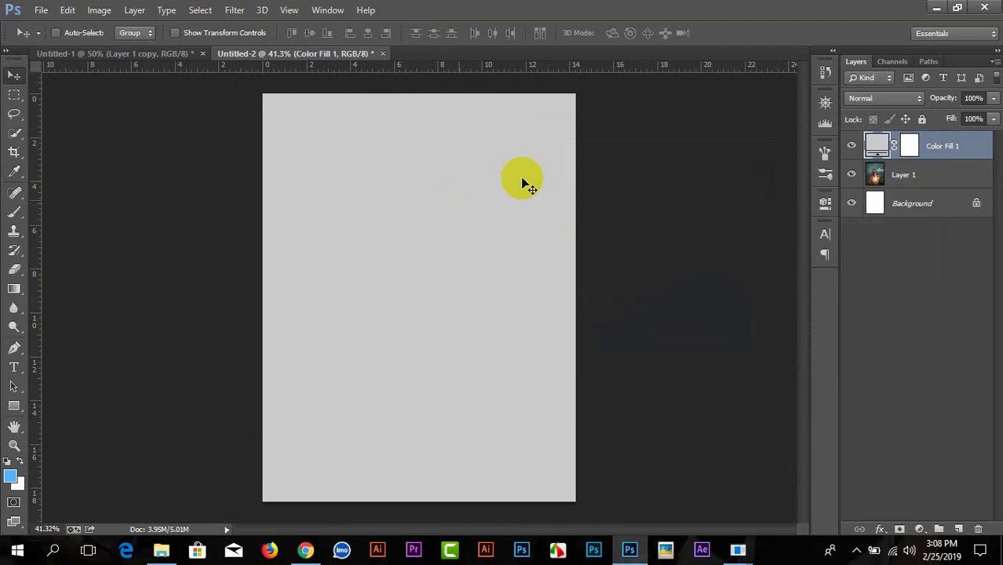
Compare the grey fill against the poster image, then delete Layer 1.
{"action": "left_click", "coordinate": [853, 151]}
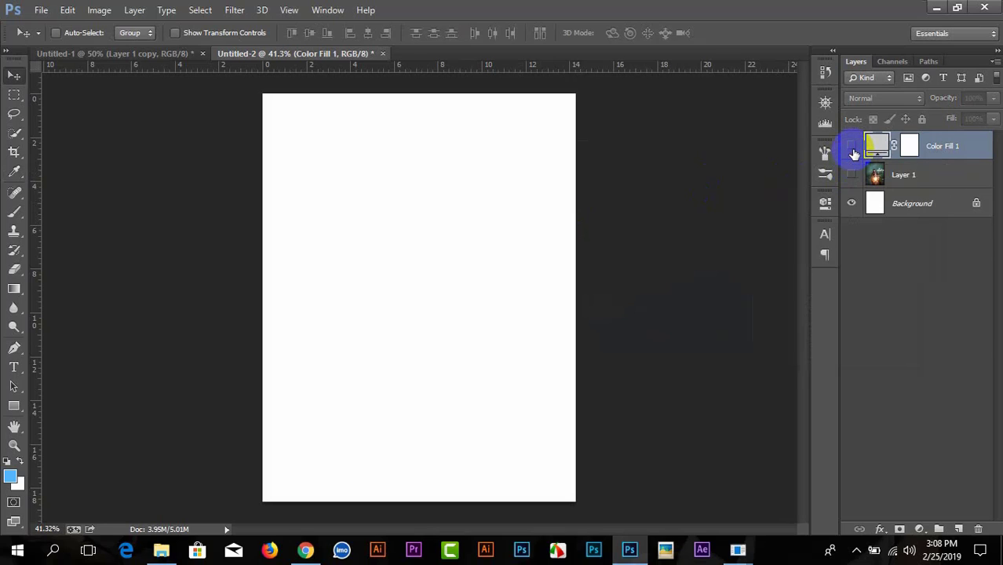
{"action": "left_click", "coordinate": [851, 175]}
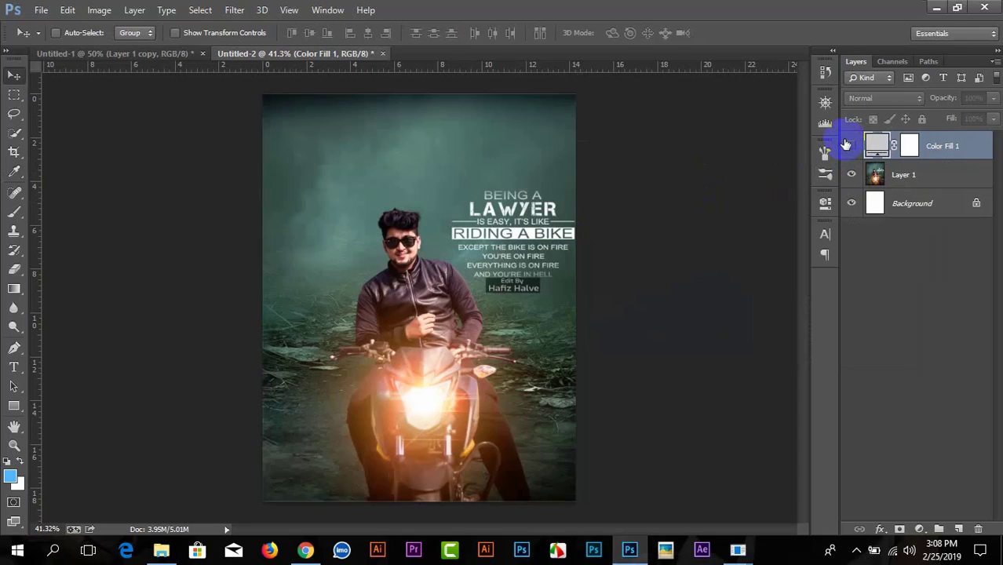
{"action": "left_click", "coordinate": [848, 146]}
{"action": "left_click", "coordinate": [899, 177]}
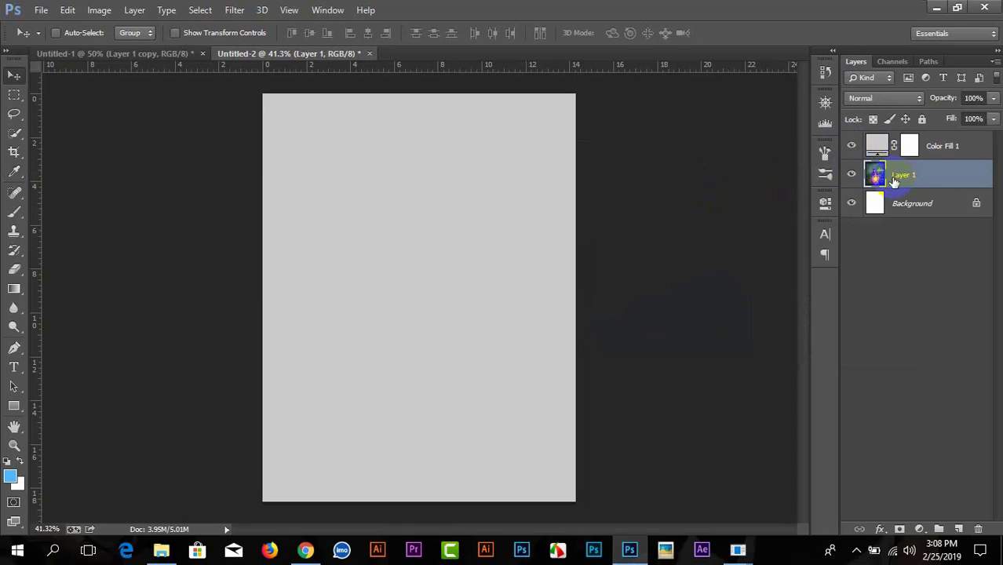
{"action": "left_click", "coordinate": [978, 528]}
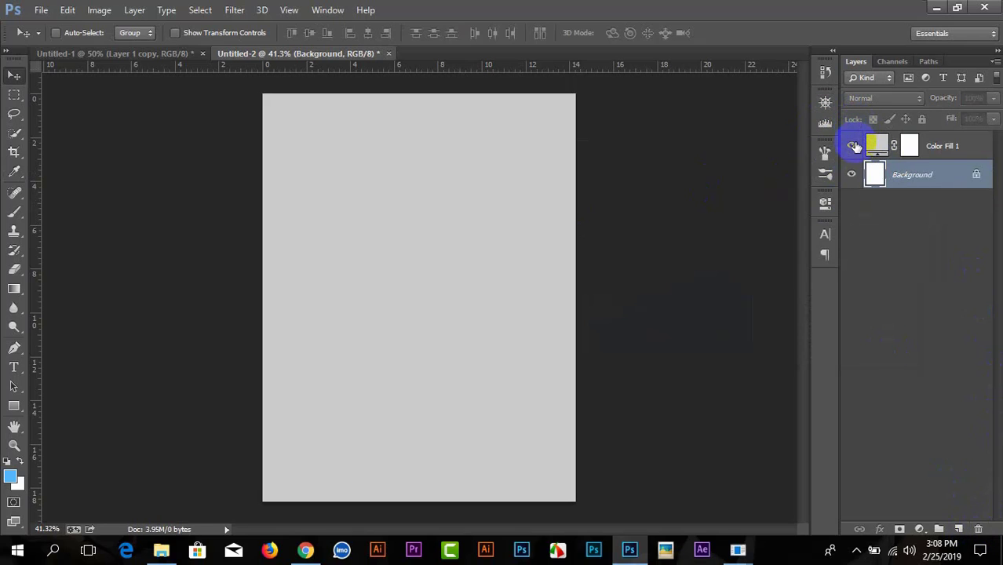
In Untitled-1, nudge the cut-out rider and hide the Layer 1 copy to check Layer 1.
{"action": "left_click", "coordinate": [105, 54]}
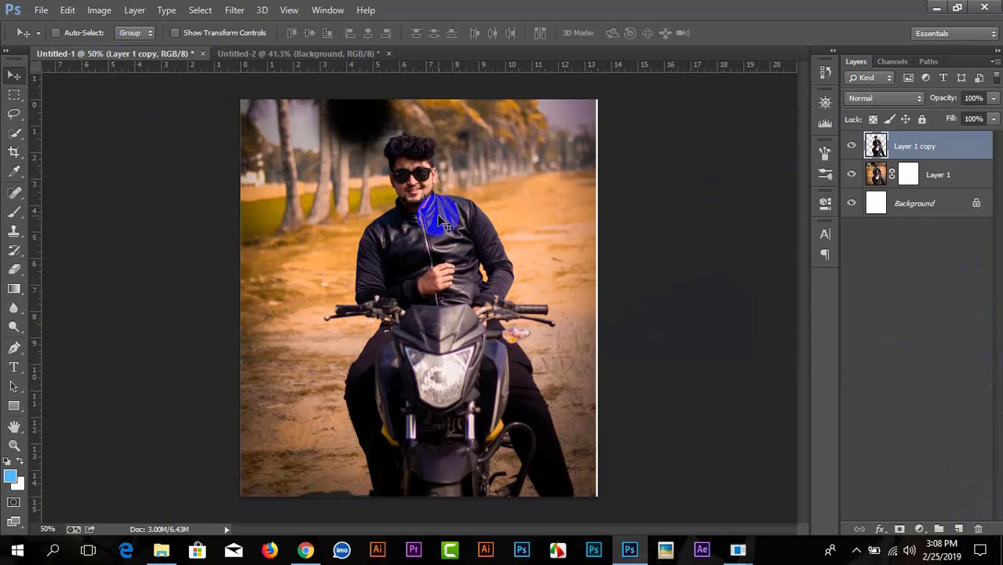
{"action": "left_click_drag", "start_coordinate": [442, 218], "coordinate": [440, 218]}
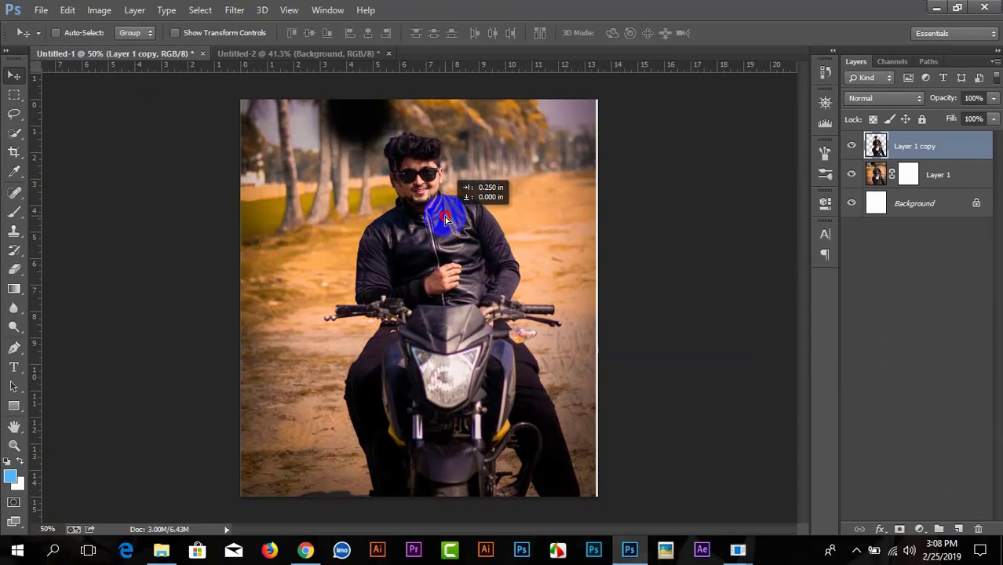
{"action": "left_click", "coordinate": [850, 145]}
{"action": "left_click", "coordinate": [908, 174]}
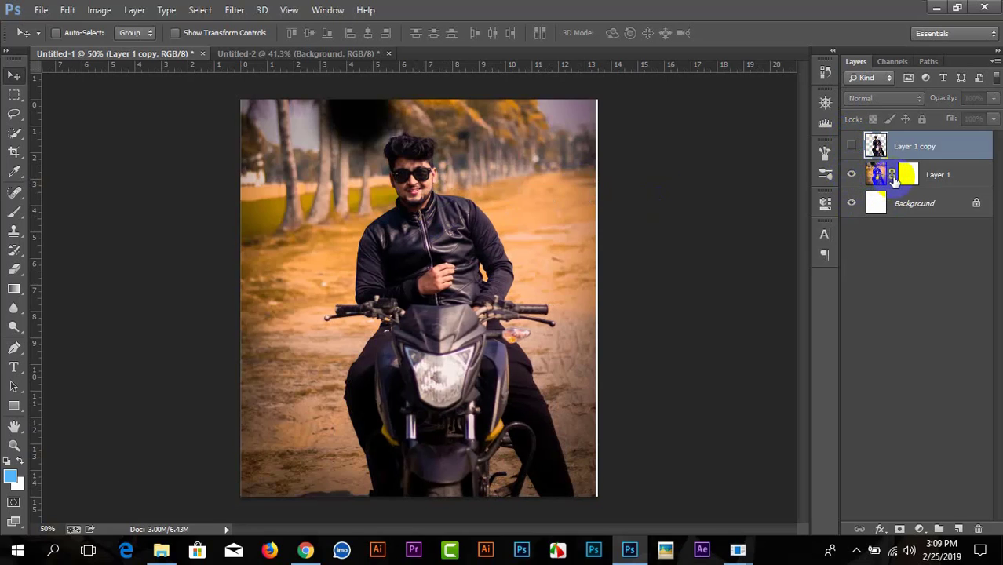
{"action": "mouse_move", "coordinate": [470, 285]}
{"action": "left_mouse_down"}
{"action": "mouse_move", "coordinate": [444, 242]}
{"action": "mouse_move", "coordinate": [4, 151]}
{"action": "left_mouse_up"}
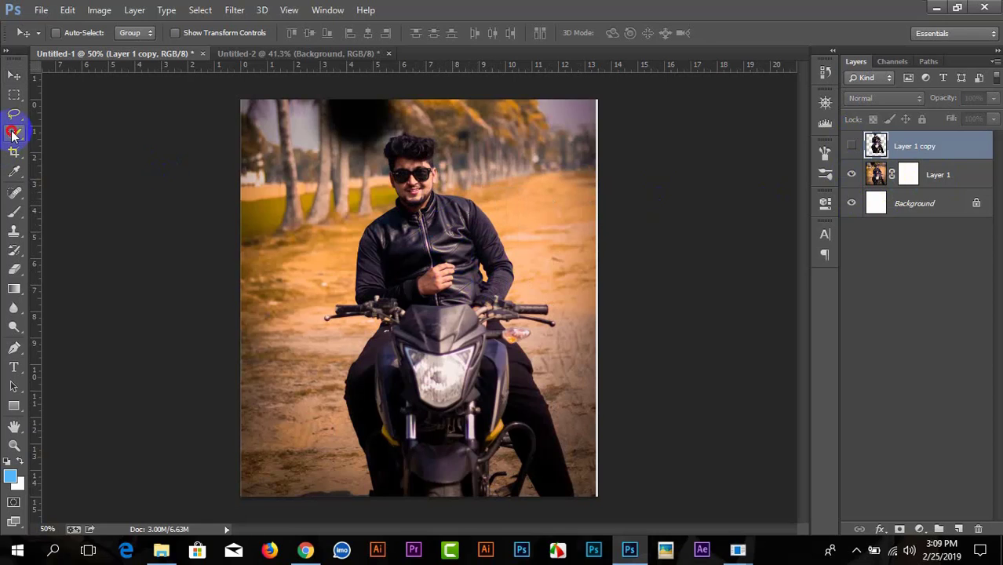
Roughly select the rider from head down to the bike, then deselect.
{"action": "left_click", "coordinate": [12, 135]}
{"action": "mouse_move", "coordinate": [388, 149]}
{"action": "left_mouse_down"}
{"action": "mouse_move", "coordinate": [453, 348]}
{"action": "mouse_move", "coordinate": [463, 276]}
{"action": "left_mouse_up"}
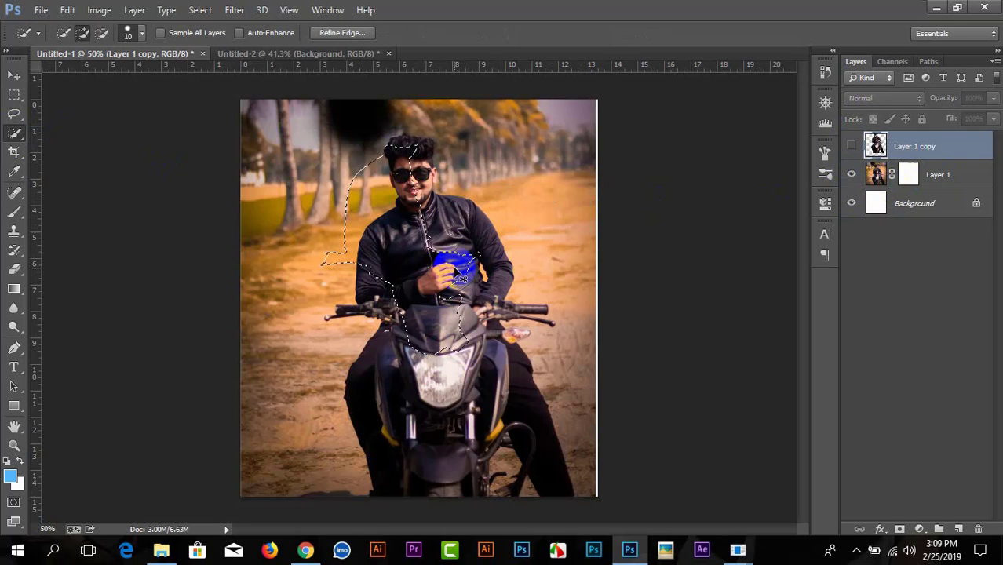
{"action": "key", "text": "ctrl+d"}
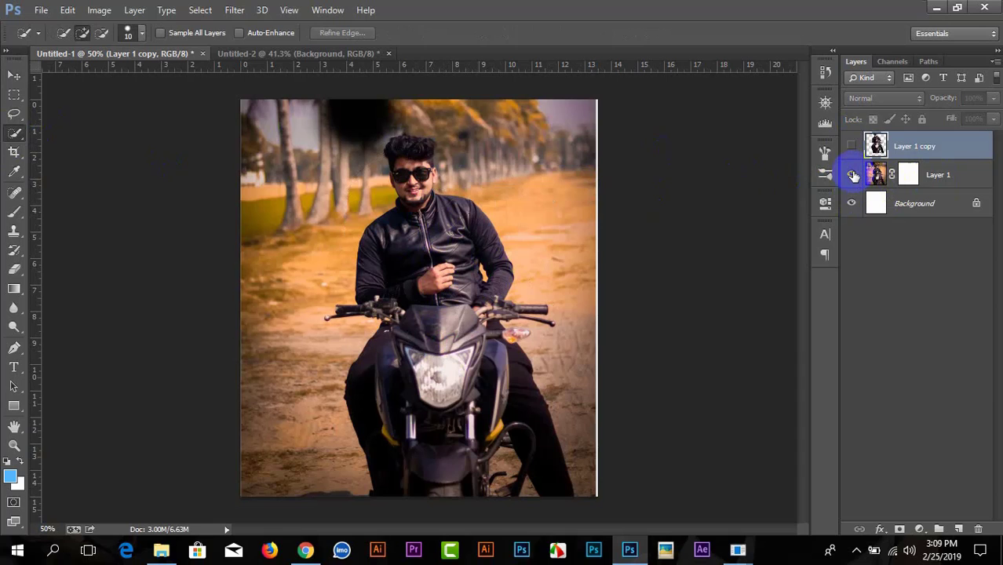
{"action": "scroll", "coordinate": [280, 241], "scroll_direction": "up", "scroll_amount": 1, "text": "alt"}
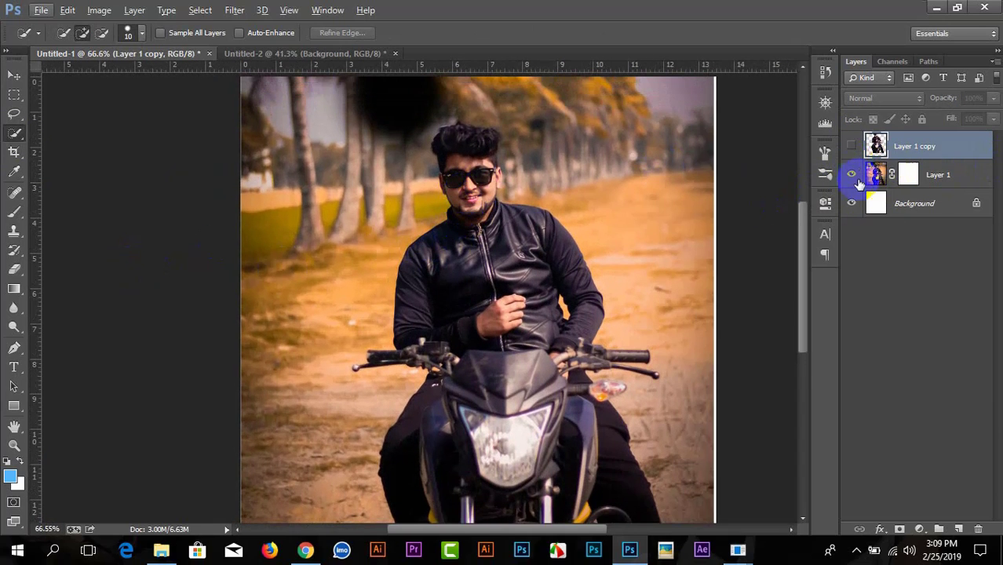
Show only the Layer 1 copy cut-out, move it down slightly, and minimize Photoshop.
{"action": "left_click", "coordinate": [852, 174]}
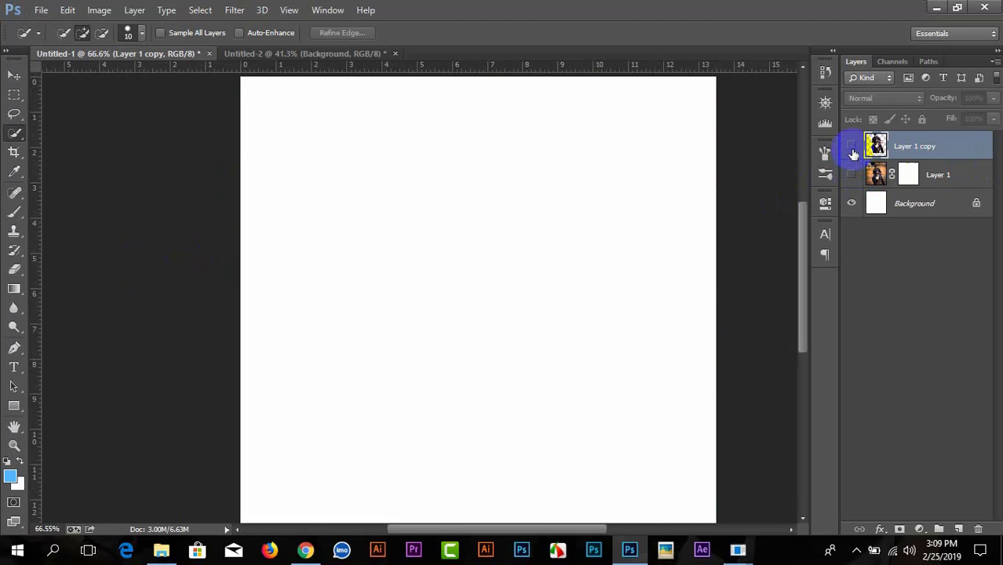
{"action": "left_click", "coordinate": [852, 146]}
{"action": "scroll", "coordinate": [432, 184], "scroll_direction": "down", "scroll_amount": 3, "text": "alt"}
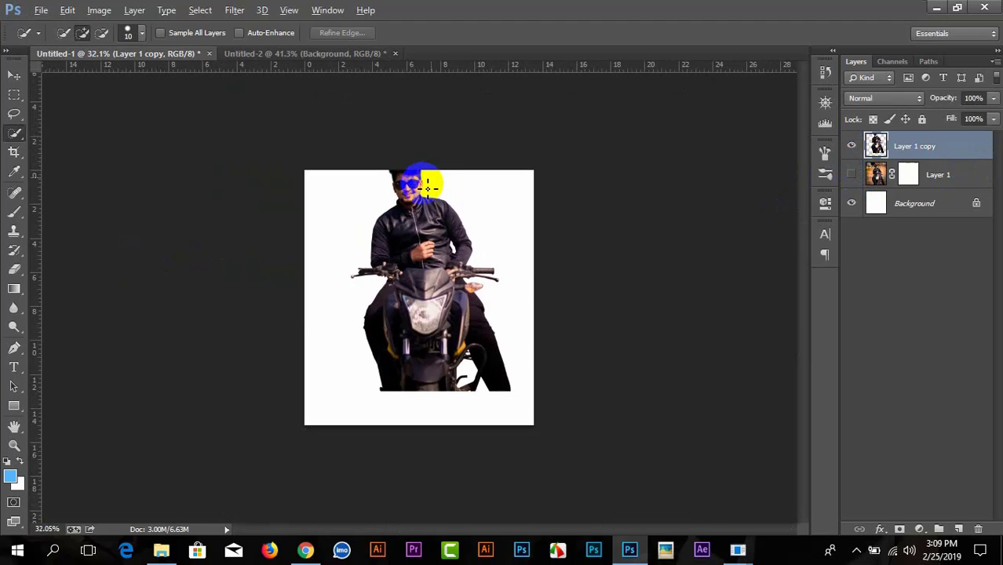
{"action": "scroll", "coordinate": [430, 186], "scroll_direction": "up", "scroll_amount": 2, "text": "alt"}
{"action": "left_click", "coordinate": [11, 75]}
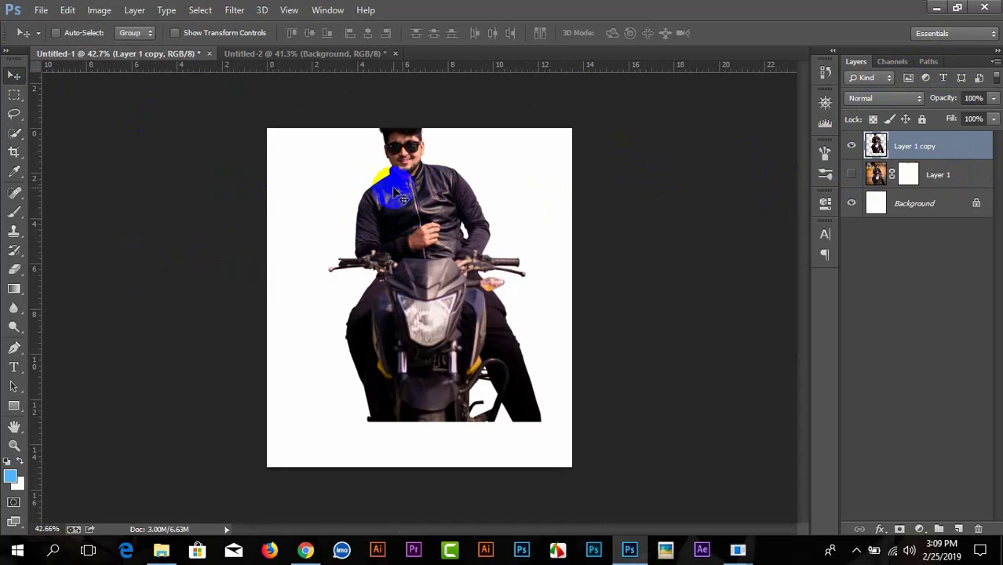
{"action": "left_click_drag", "start_coordinate": [391, 180], "coordinate": [389, 199]}
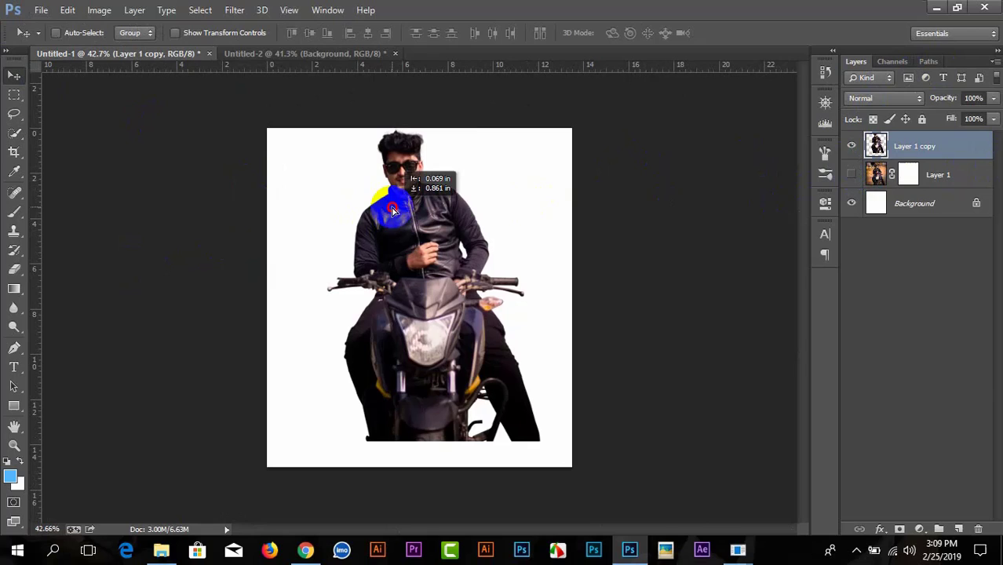
{"action": "left_click", "coordinate": [937, 8]}
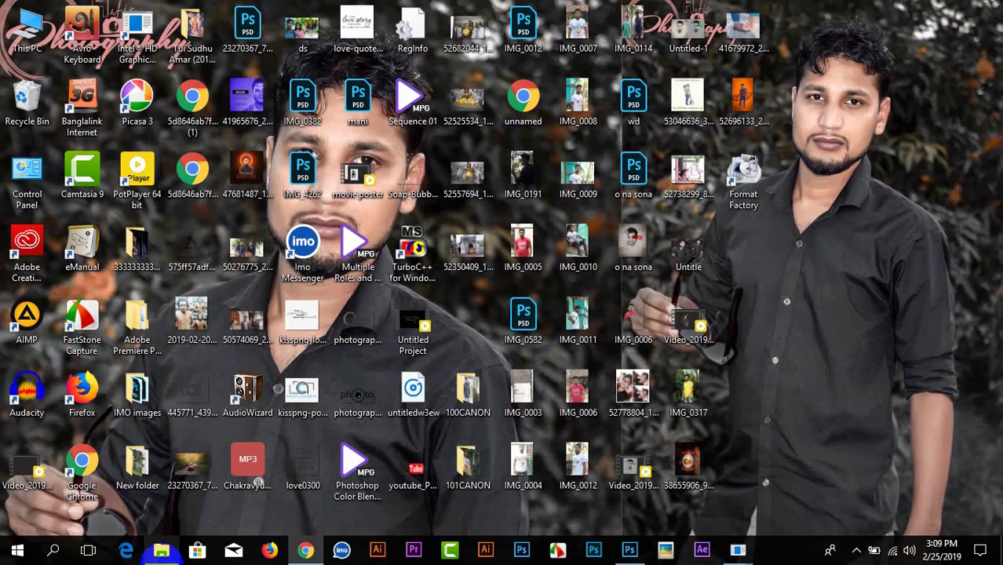
Open the Image Collection folder in File Explorer and scroll down to background_7.
{"action": "mouse_move", "coordinate": [161, 550]}
{"action": "left_click", "coordinate": [168, 509]}
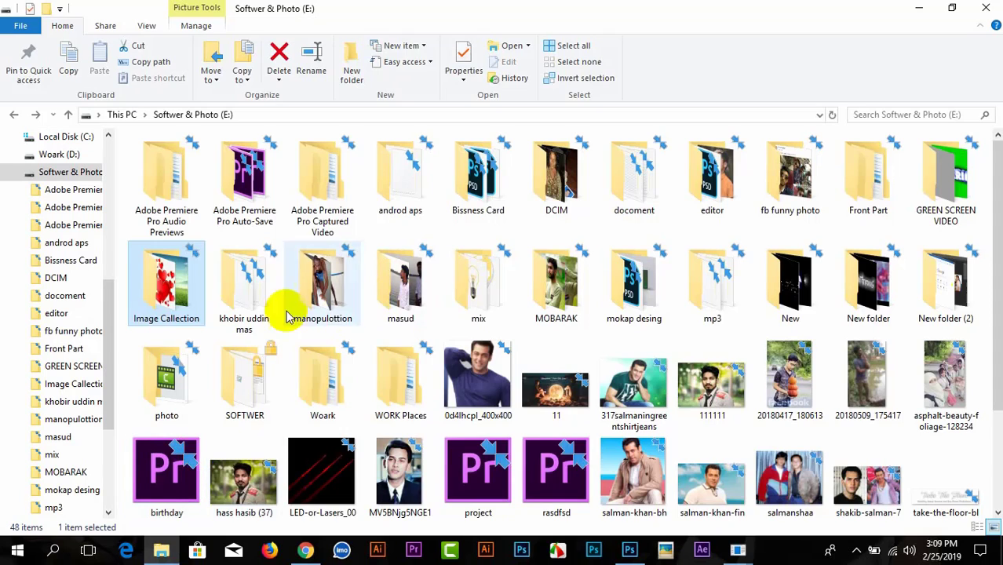
{"action": "double_click", "coordinate": [176, 301]}
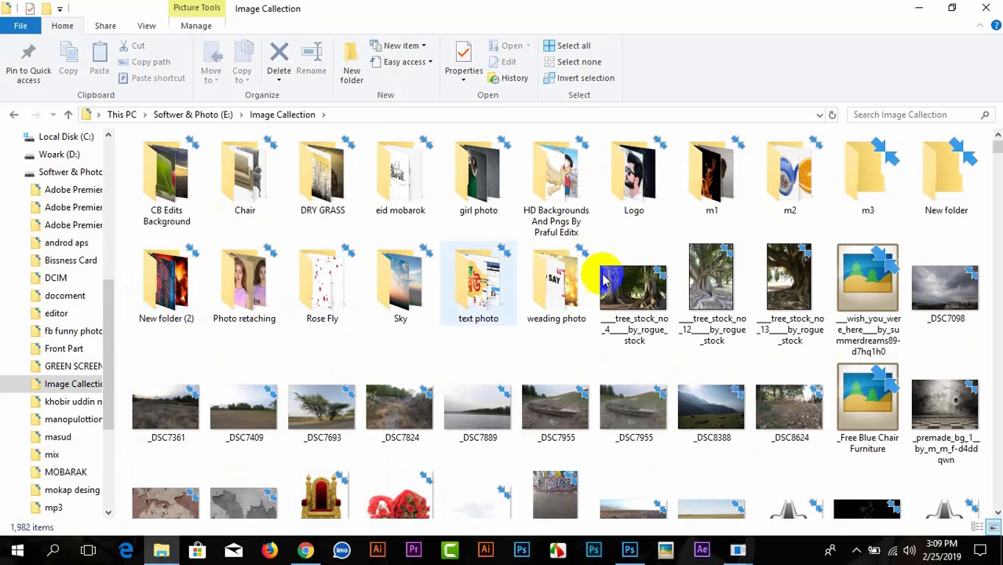
{"action": "scroll", "coordinate": [548, 380], "scroll_direction": "down", "scroll_amount": 3}
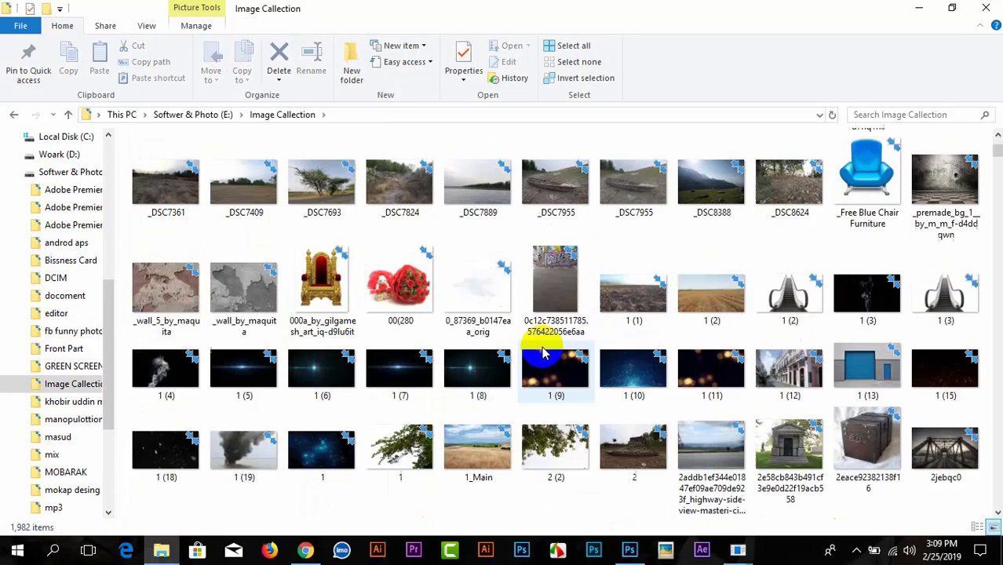
{"action": "scroll", "coordinate": [544, 353], "scroll_direction": "down", "scroll_amount": 10}
{"action": "scroll", "coordinate": [543, 353], "scroll_direction": "down", "scroll_amount": 5}
{"action": "scroll", "coordinate": [544, 353], "scroll_direction": "down", "scroll_amount": 3}
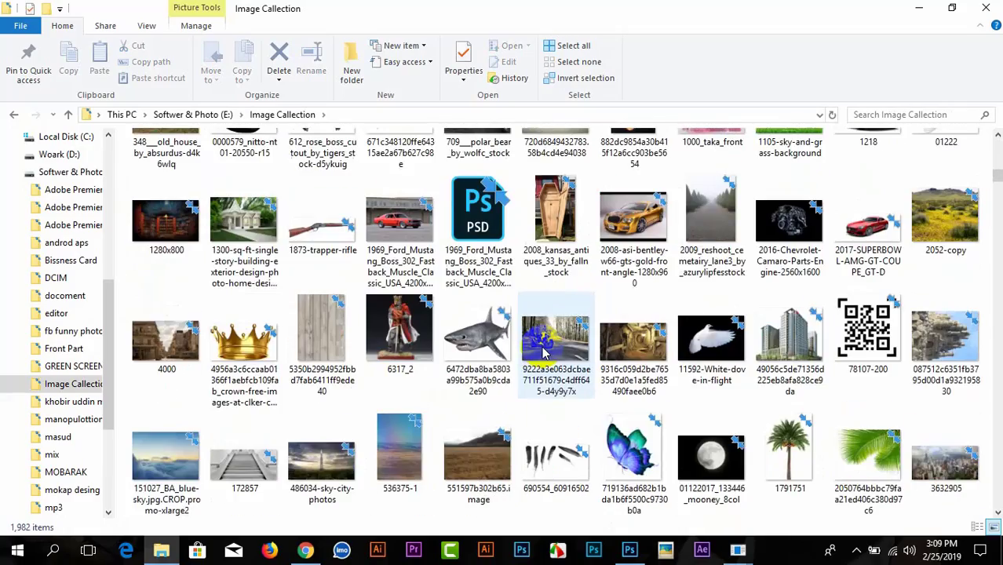
{"action": "scroll", "coordinate": [544, 353], "scroll_direction": "down", "scroll_amount": 3}
{"action": "scroll", "coordinate": [541, 353], "scroll_direction": "down", "scroll_amount": 3}
{"action": "scroll", "coordinate": [542, 353], "scroll_direction": "down", "scroll_amount": 3}
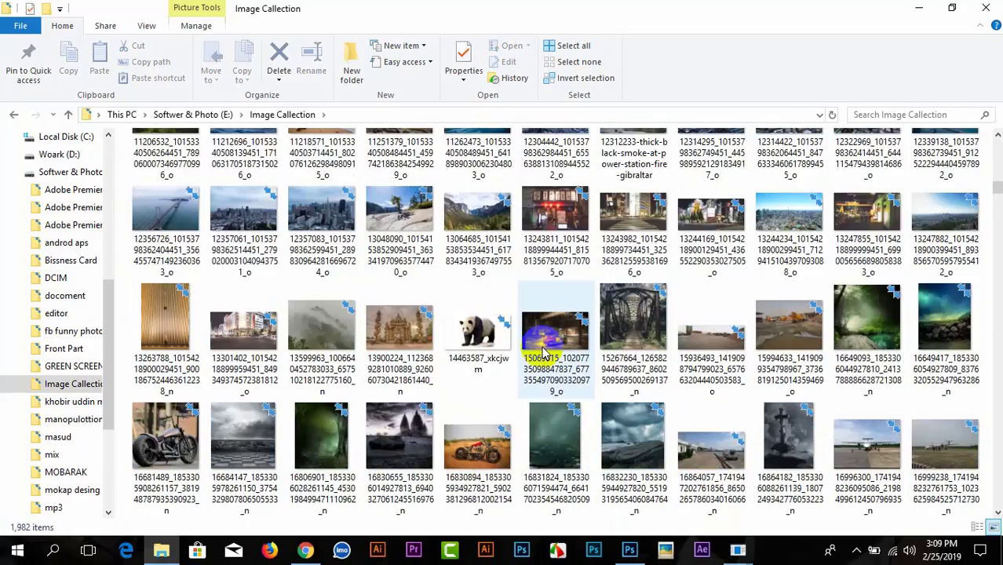
{"action": "scroll", "coordinate": [541, 353], "scroll_direction": "down", "scroll_amount": 5}
{"action": "scroll", "coordinate": [543, 352], "scroll_direction": "down", "scroll_amount": 2}
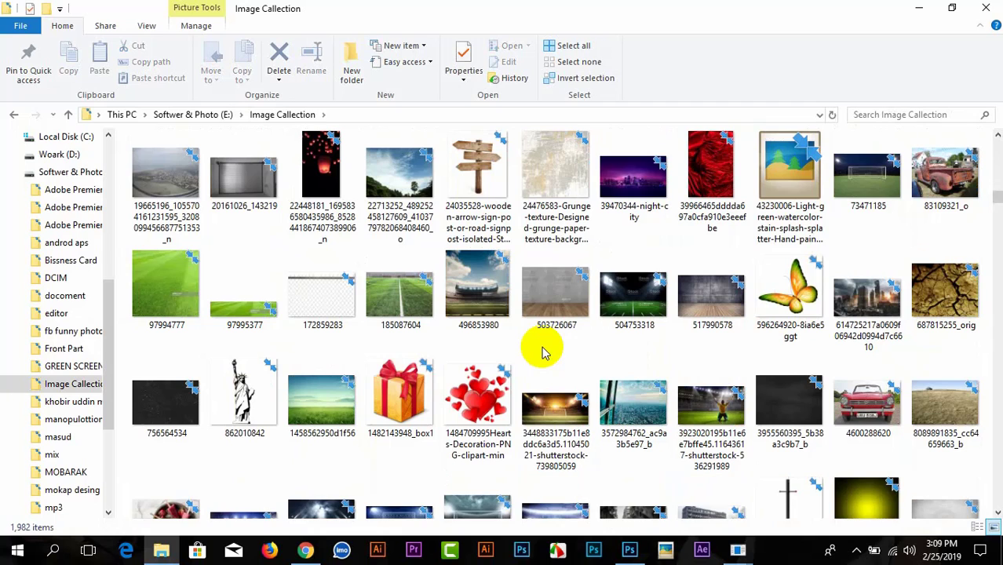
{"action": "scroll", "coordinate": [544, 352], "scroll_direction": "down", "scroll_amount": 2}
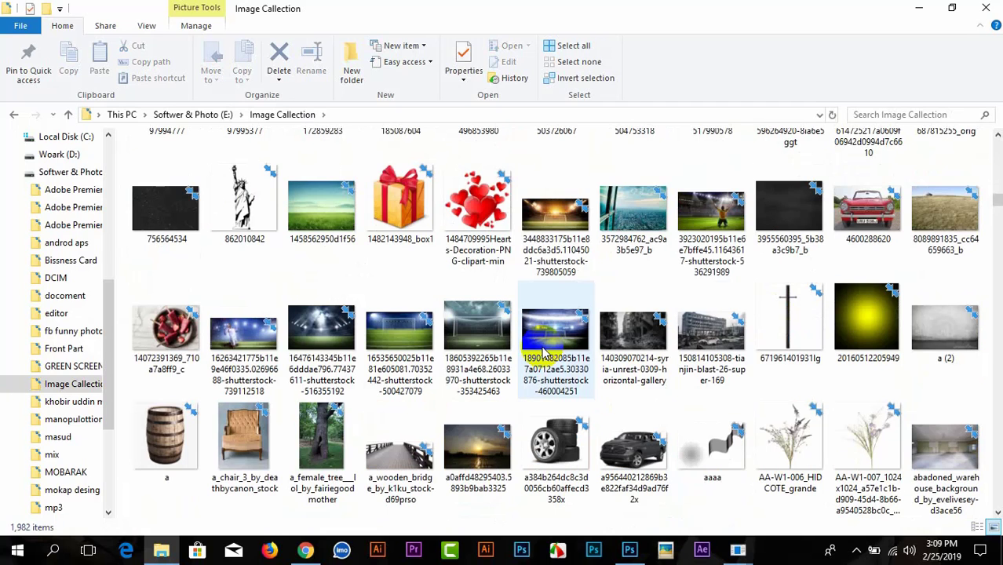
{"action": "scroll", "coordinate": [544, 352], "scroll_direction": "down", "scroll_amount": 2}
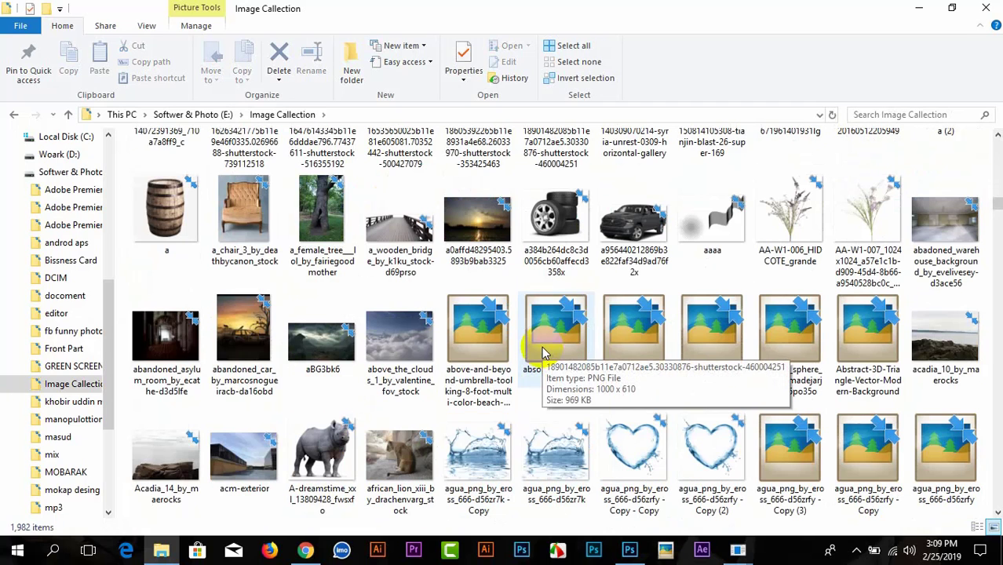
{"action": "scroll", "coordinate": [544, 352], "scroll_direction": "down", "scroll_amount": 2}
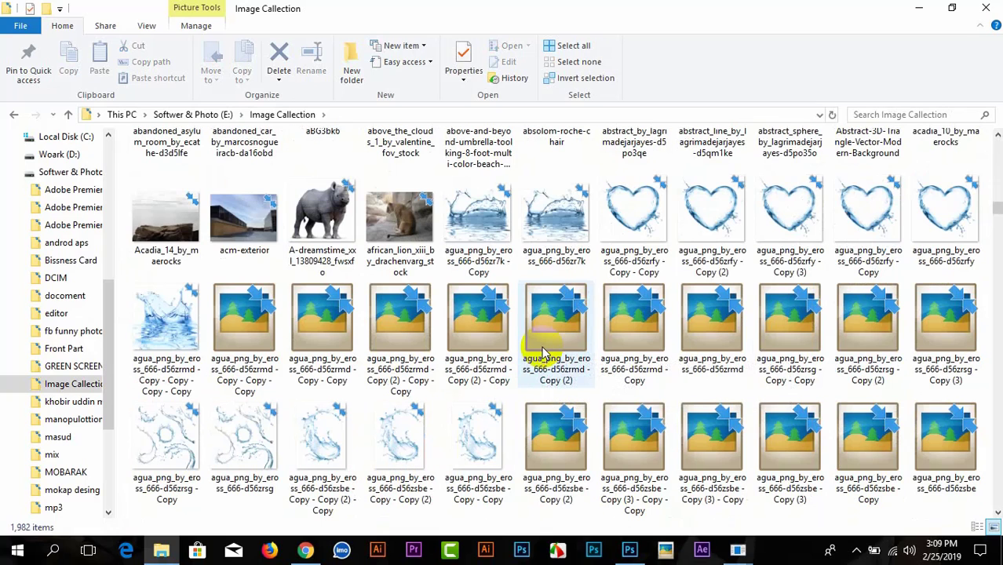
{"action": "scroll", "coordinate": [543, 352], "scroll_direction": "down", "scroll_amount": 3}
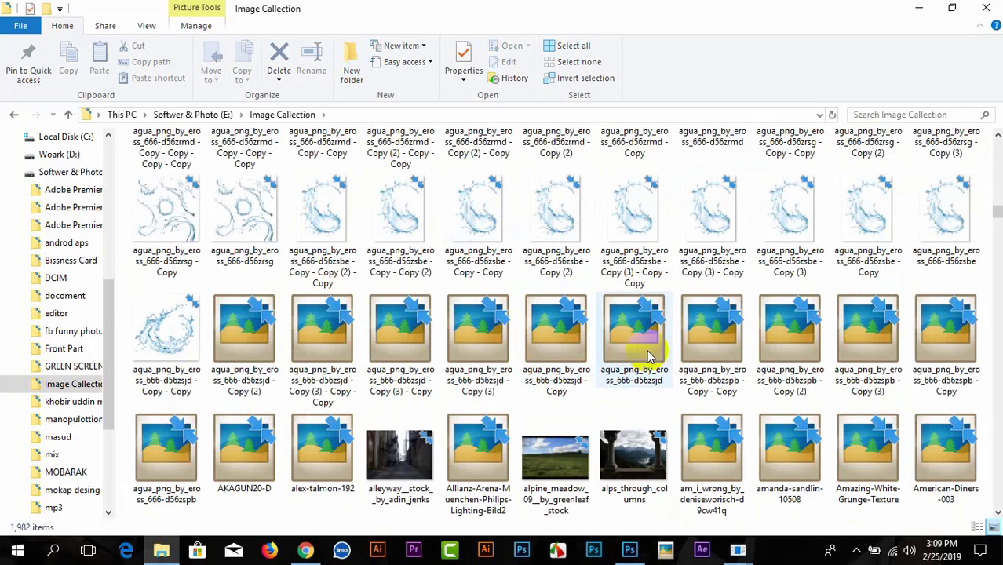
{"action": "scroll", "coordinate": [358, 382], "scroll_direction": "down", "scroll_amount": 4}
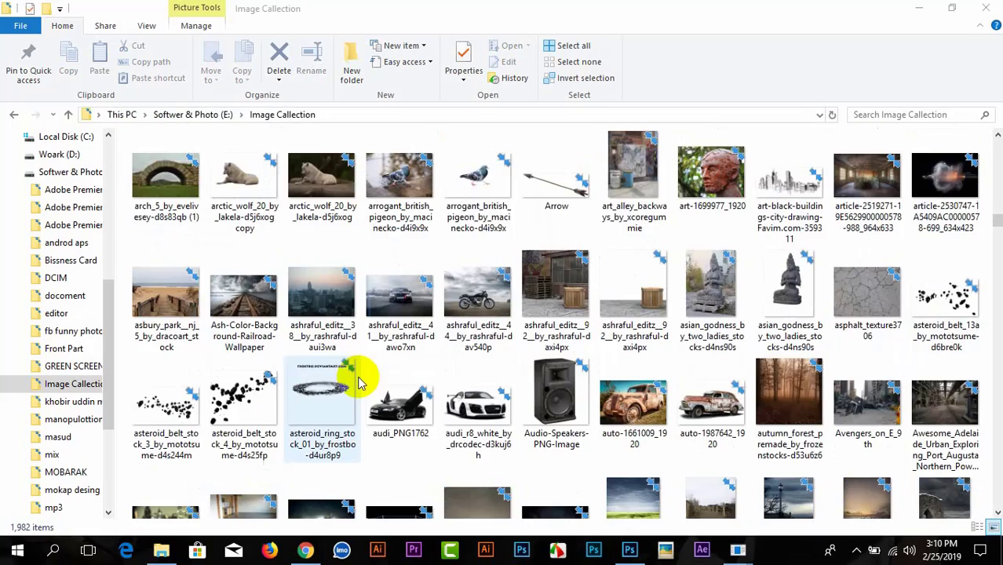
{"action": "scroll", "coordinate": [359, 383], "scroll_direction": "down", "scroll_amount": 2}
{"action": "scroll", "coordinate": [282, 350], "scroll_direction": "down", "scroll_amount": 3}
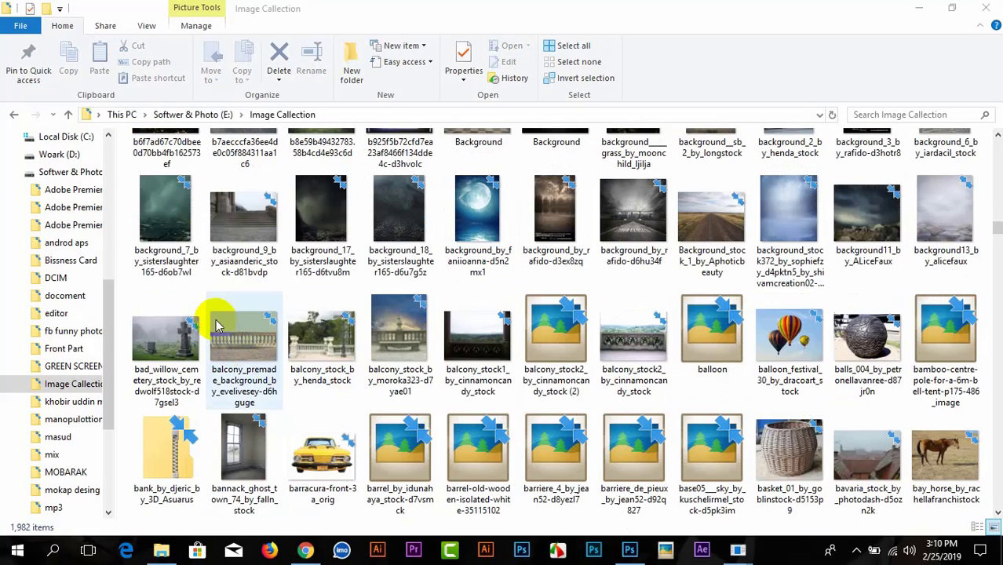
Preview background_7 full size, then drag it onto the Photoshop taskbar icon.
{"action": "left_click", "coordinate": [151, 213]}
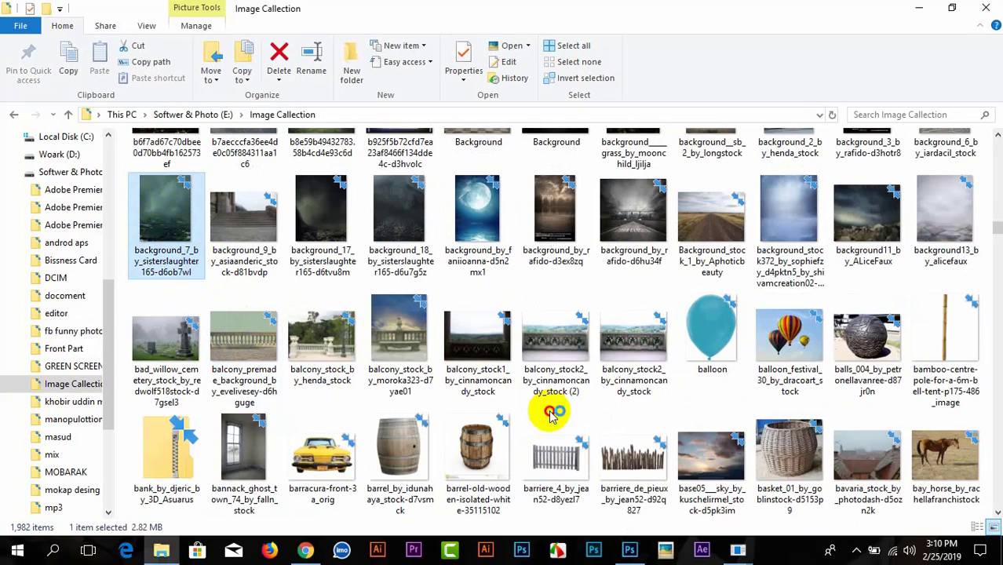
{"action": "double_click", "coordinate": [161, 214]}
{"action": "left_click", "coordinate": [981, 11]}
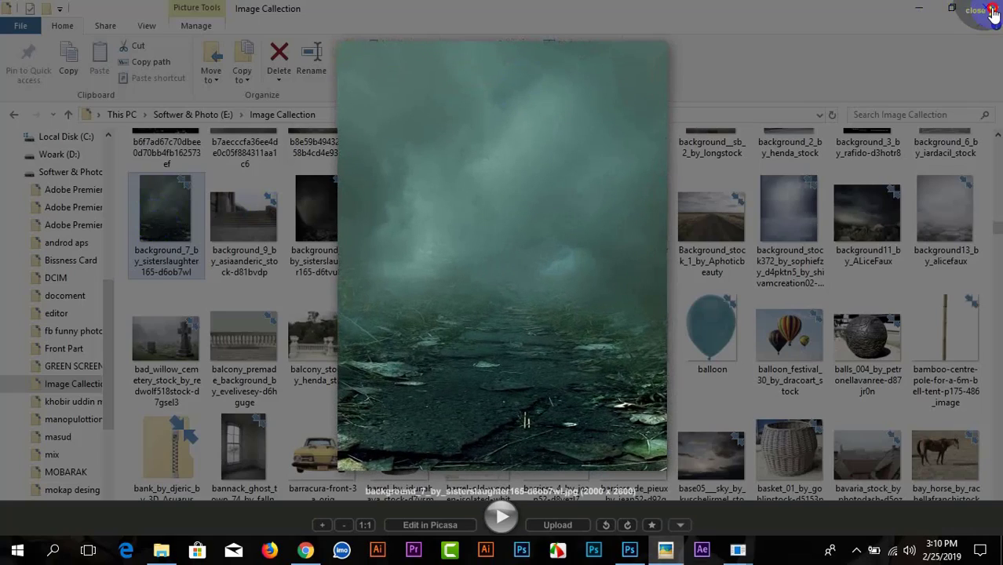
{"action": "left_click_drag", "start_coordinate": [171, 224], "coordinate": [628, 544]}
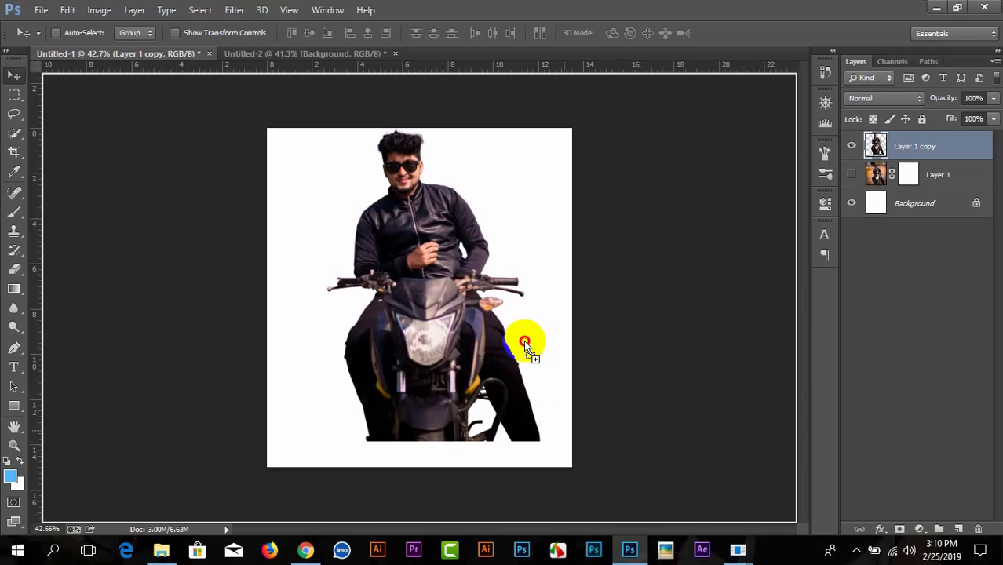
{"action": "mouse_move", "coordinate": [627, 544]}
{"action": "left_mouse_down"}
{"action": "mouse_move", "coordinate": [760, 17]}
{"action": "mouse_move", "coordinate": [806, 6]}
{"action": "left_mouse_up"}
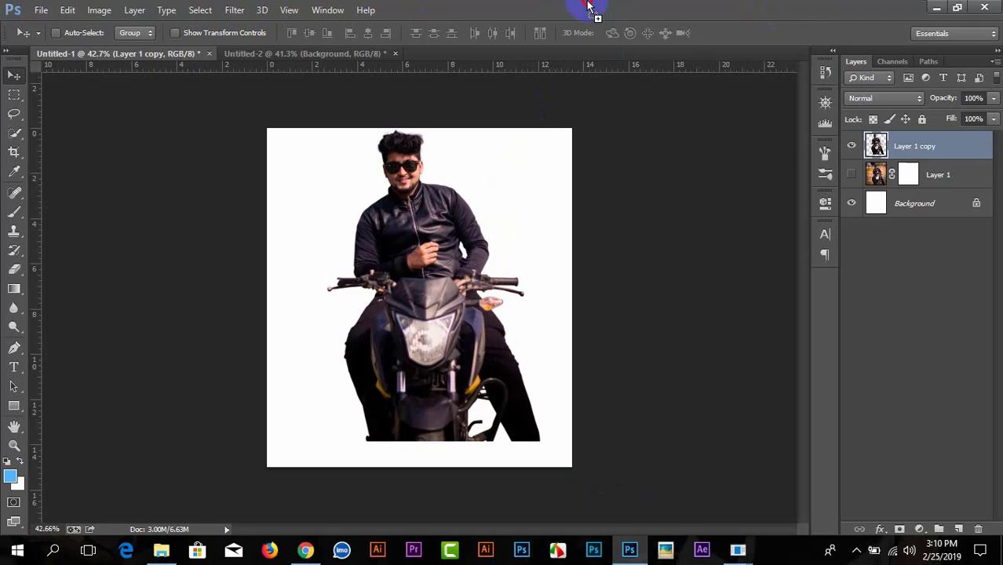
Drop background_7 onto the Untitled-2 canvas and commit the placement.
{"action": "mouse_move", "coordinate": [801, 6]}
{"action": "left_mouse_down"}
{"action": "mouse_move", "coordinate": [548, 97]}
{"action": "mouse_move", "coordinate": [251, 53]}
{"action": "mouse_move", "coordinate": [306, 73]}
{"action": "mouse_move", "coordinate": [417, 263]}
{"action": "left_mouse_up"}
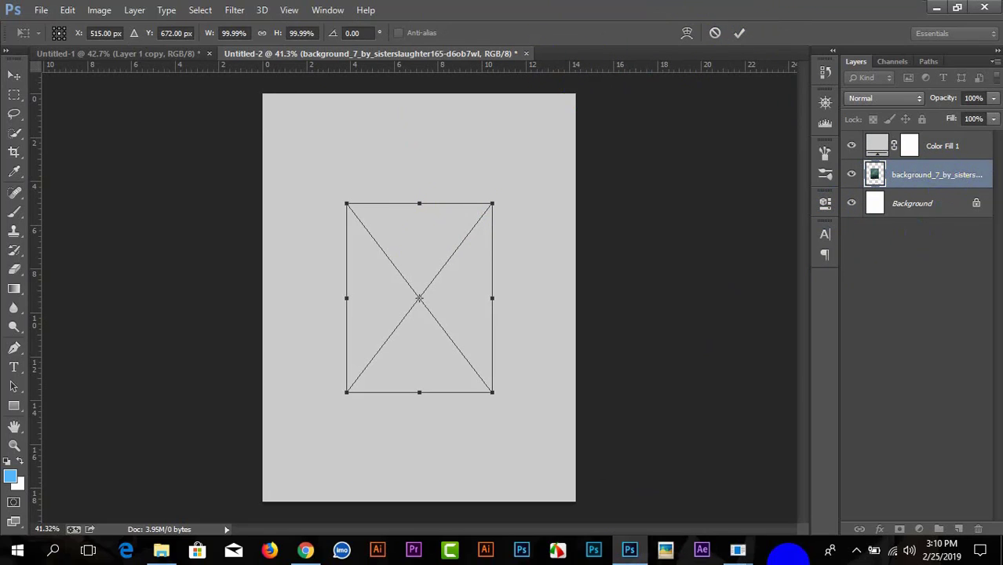
{"action": "left_click", "coordinate": [740, 33]}
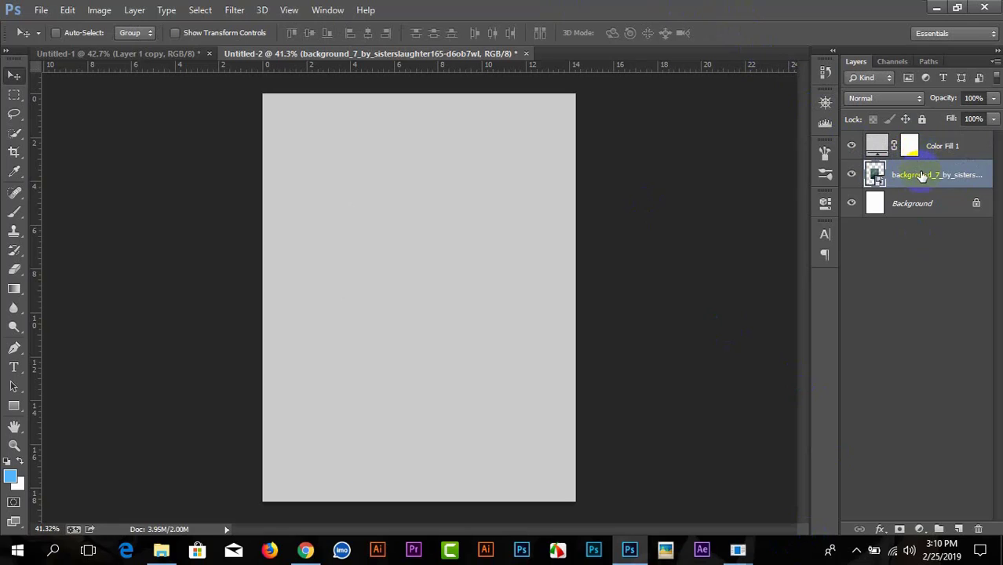
Move background_7 above Color Fill 1 and scale it to about 227% to fill the canvas.
{"action": "left_click_drag", "start_coordinate": [922, 176], "coordinate": [916, 142]}
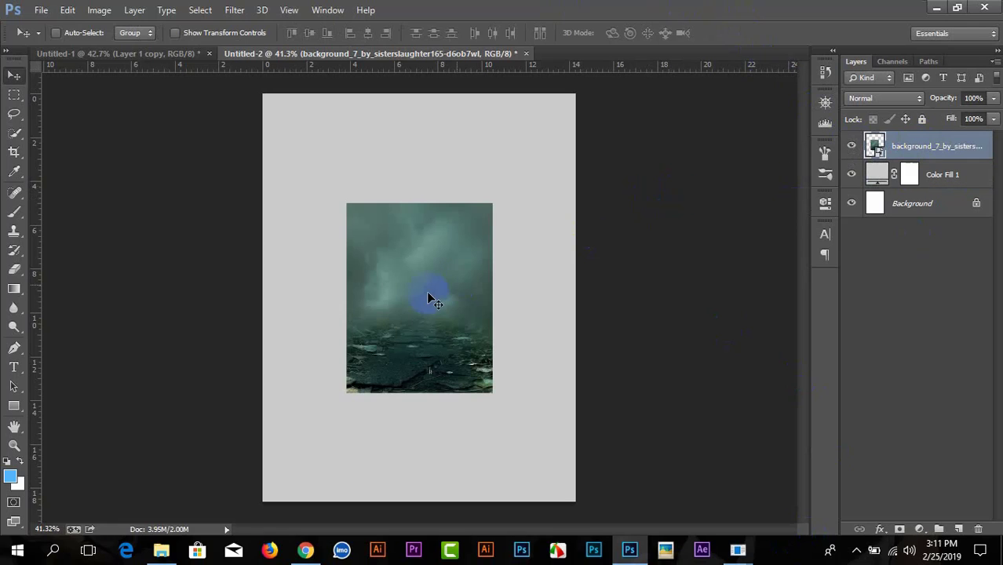
{"action": "left_click_drag", "start_coordinate": [427, 296], "coordinate": [418, 318]}
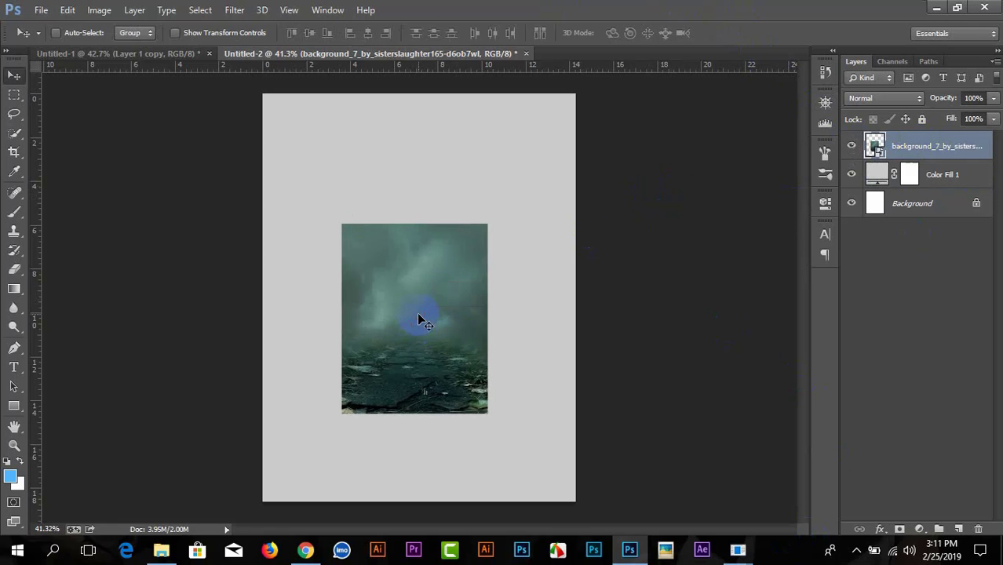
{"action": "key", "text": "ctrl+t"}
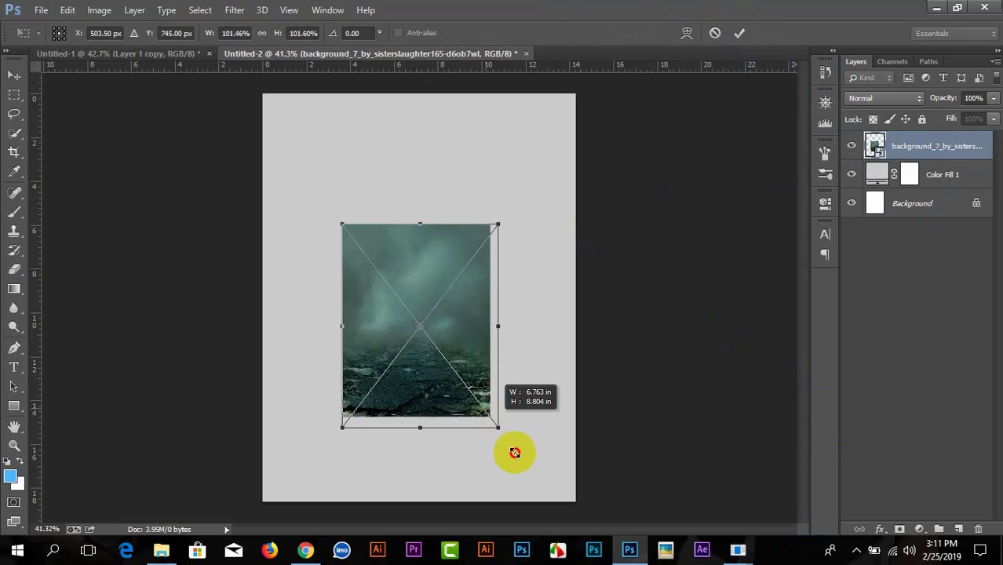
{"action": "left_click_drag", "start_coordinate": [487, 410], "coordinate": [559, 508]}
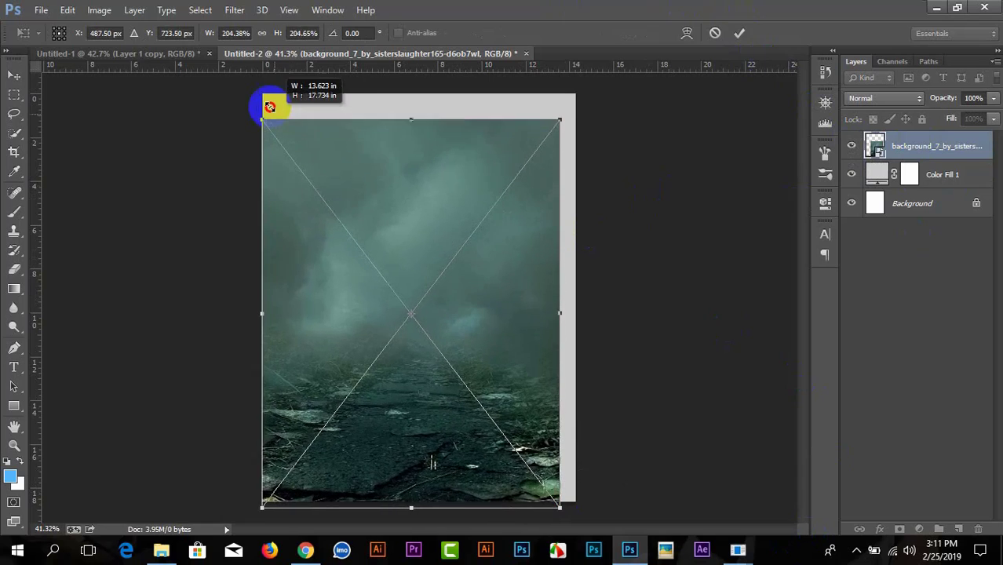
{"action": "left_click_drag", "start_coordinate": [345, 226], "coordinate": [256, 111]}
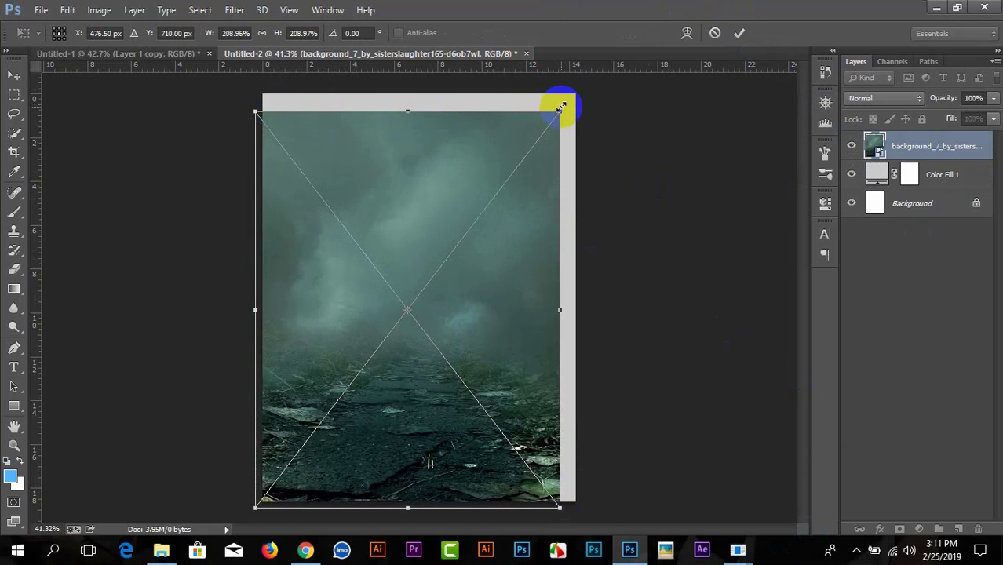
{"action": "left_click_drag", "start_coordinate": [559, 110], "coordinate": [586, 78]}
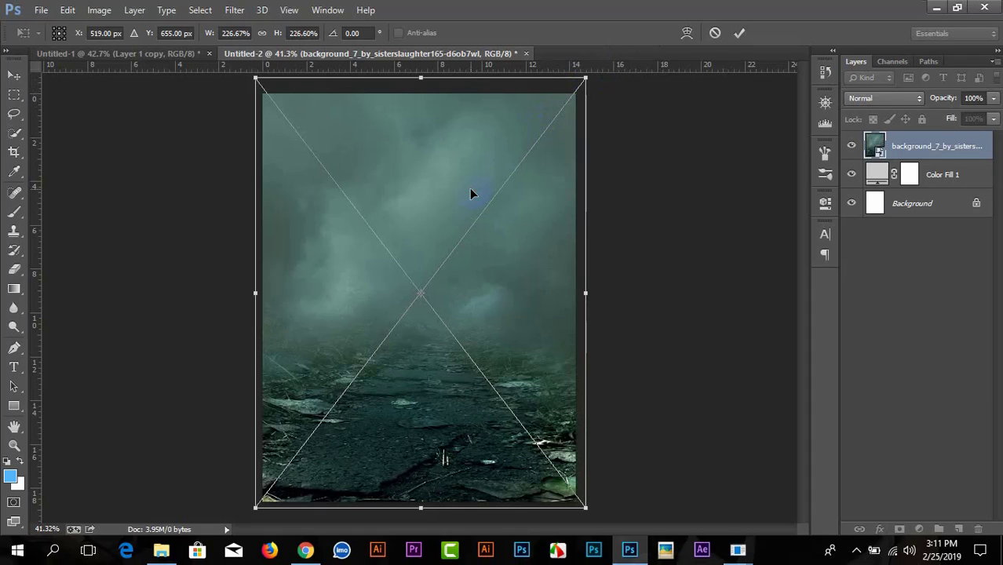
{"action": "key", "text": "Return"}
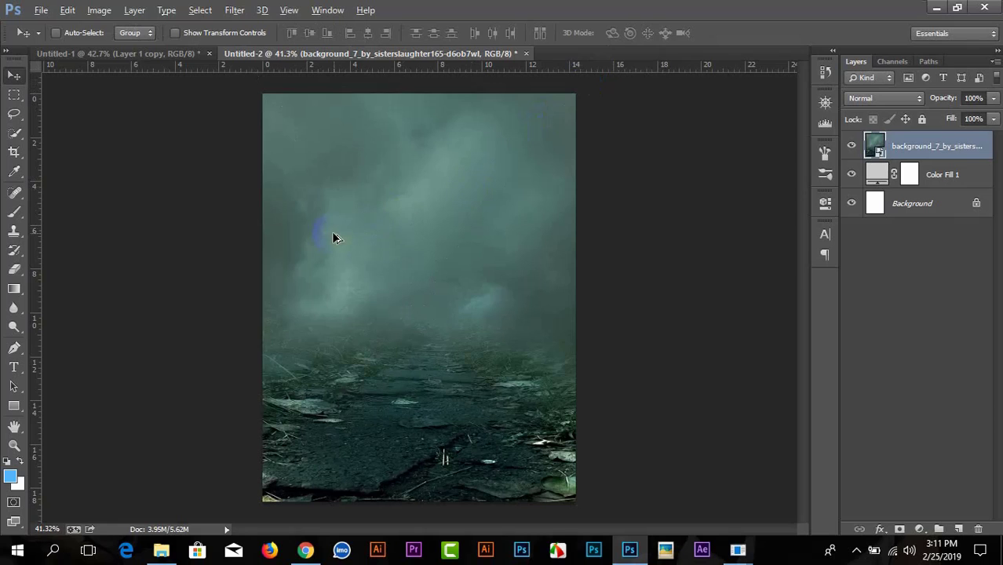
{"action": "scroll", "coordinate": [333, 237], "scroll_direction": "down", "scroll_amount": 2}
{"action": "scroll", "coordinate": [333, 237], "scroll_direction": "up", "scroll_amount": 3}
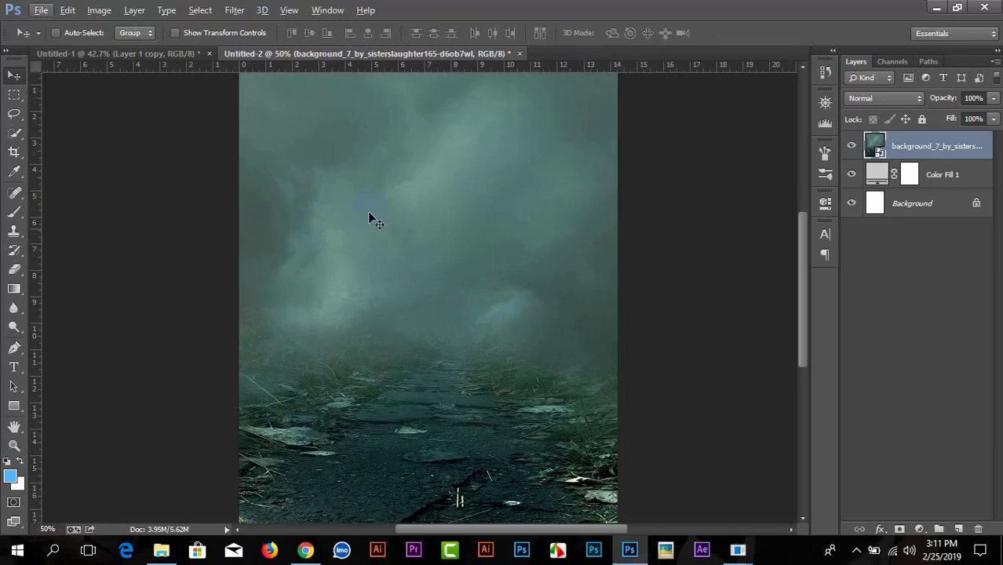
{"action": "scroll", "coordinate": [376, 215], "scroll_direction": "up", "scroll_amount": 1}
{"action": "scroll", "coordinate": [376, 215], "scroll_direction": "down", "scroll_amount": 1}
{"action": "scroll", "coordinate": [376, 215], "scroll_direction": "down", "scroll_amount": 1}
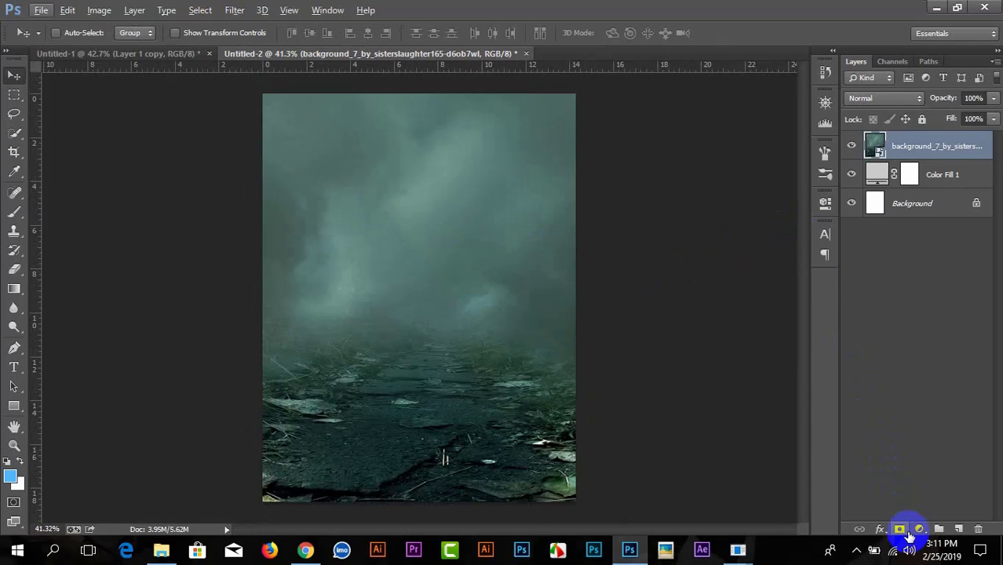
Add a layer mask to background_7, reset colours to black/white, and choose a soft round brush.
{"action": "left_click", "coordinate": [900, 530]}
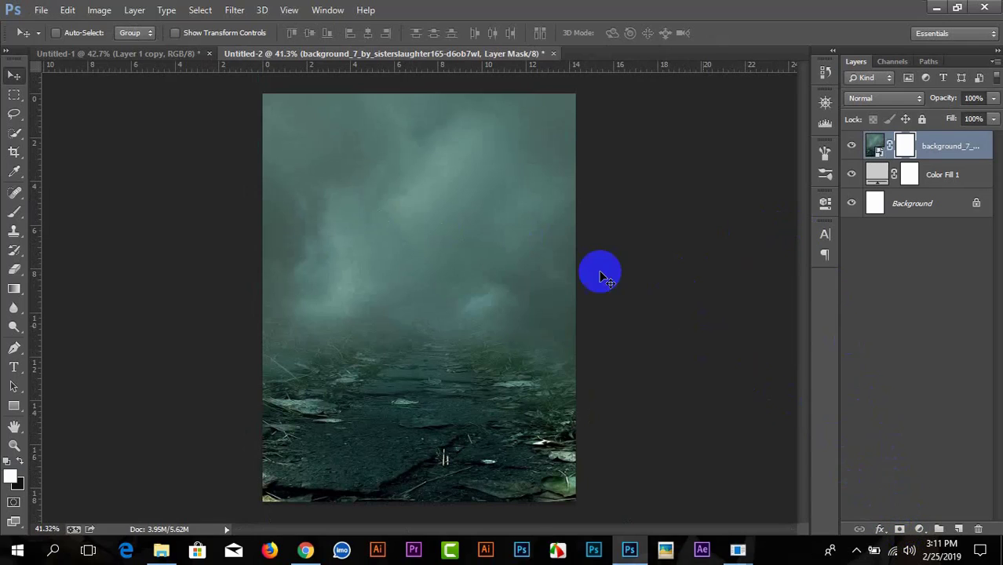
{"action": "left_click", "coordinate": [14, 445]}
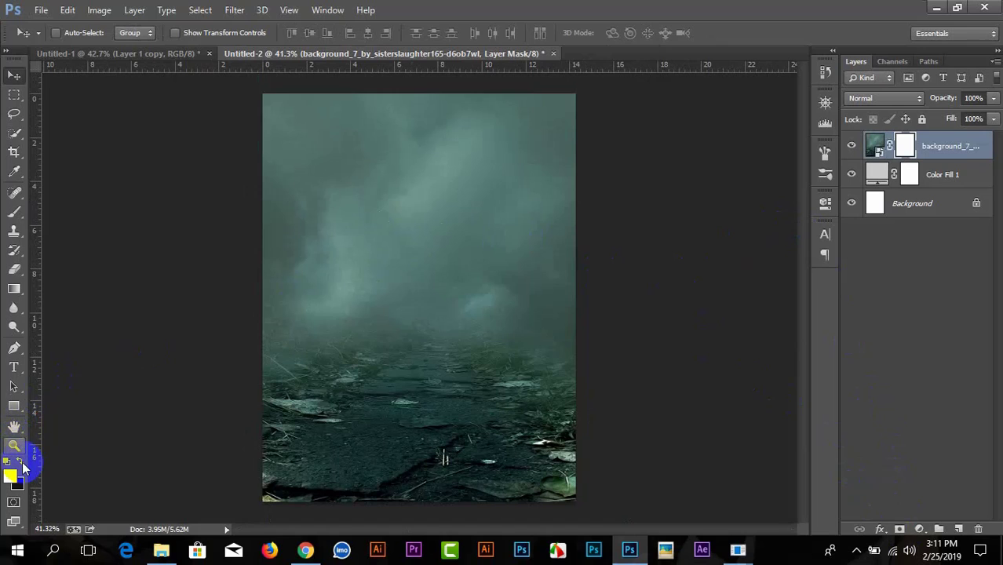
{"action": "key", "text": "d"}
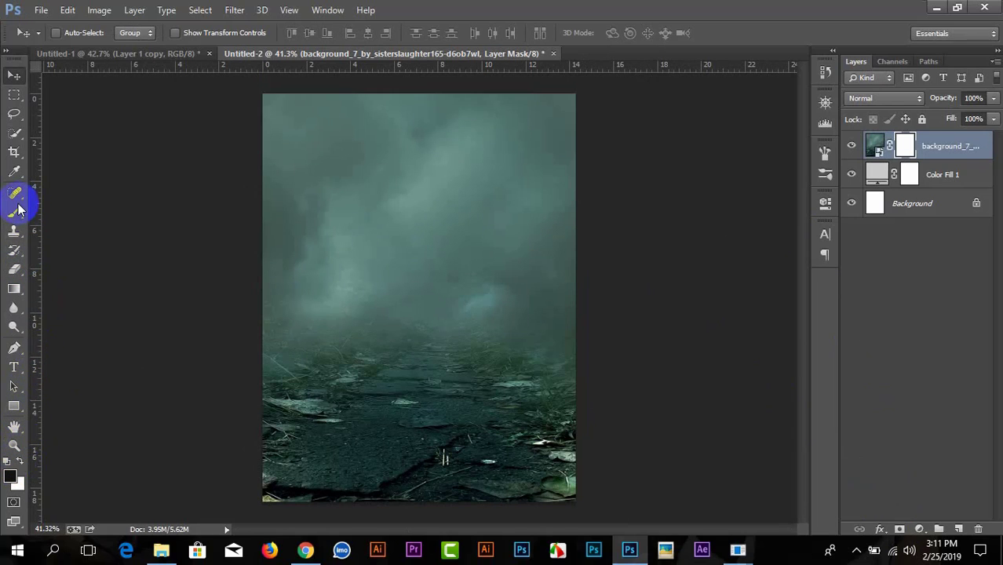
{"action": "left_click", "coordinate": [14, 212]}
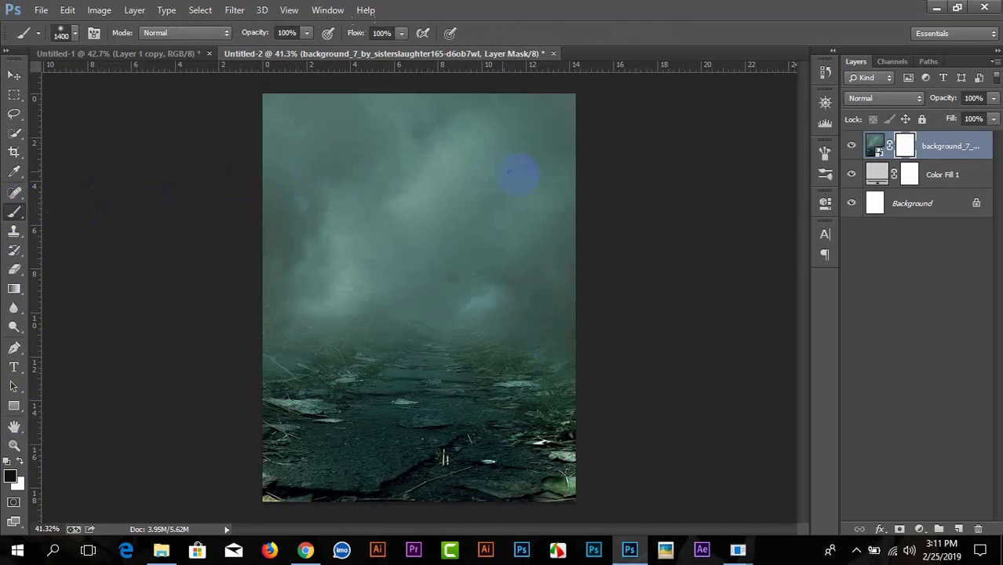
{"action": "right_click", "coordinate": [508, 171]}
{"action": "left_click", "coordinate": [600, 273]}
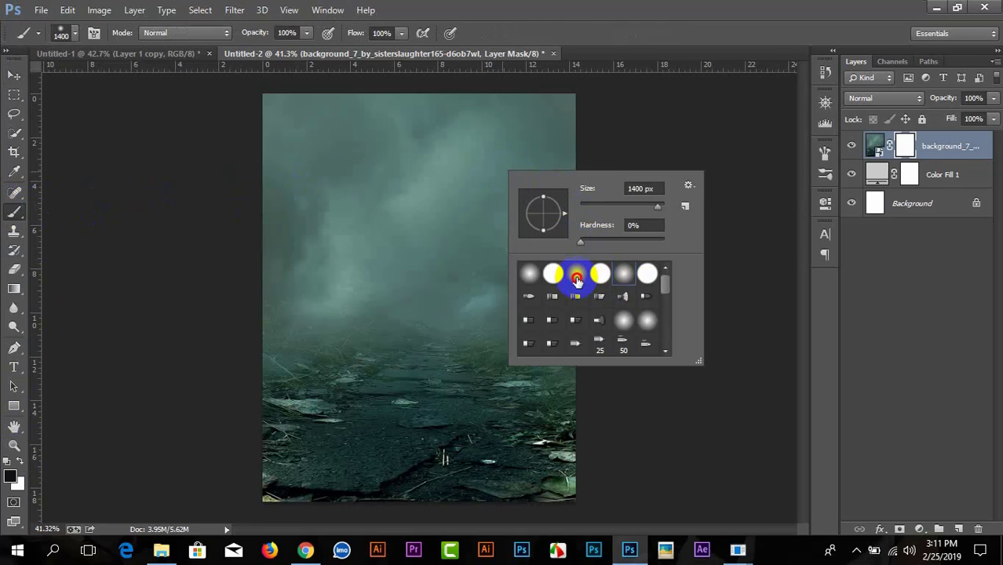
{"action": "double_click", "coordinate": [576, 276]}
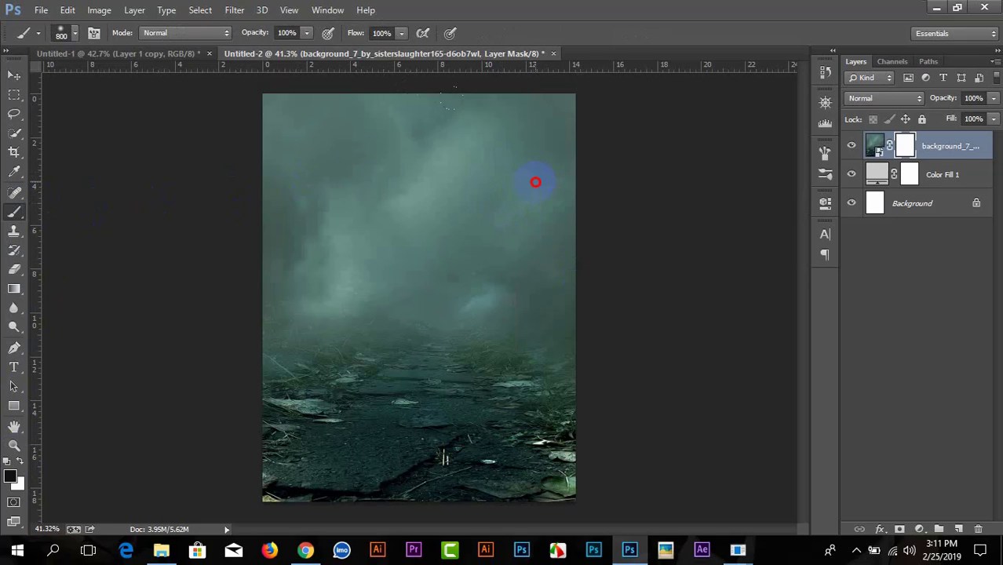
Paint black across the top of the mask so the sky fades into fog.
{"action": "mouse_move", "coordinate": [535, 182]}
{"action": "left_mouse_down"}
{"action": "mouse_move", "coordinate": [320, 152]}
{"action": "mouse_move", "coordinate": [221, 264]}
{"action": "mouse_move", "coordinate": [448, 193]}
{"action": "mouse_move", "coordinate": [490, 248]}
{"action": "mouse_move", "coordinate": [190, 282]}
{"action": "mouse_move", "coordinate": [403, 256]}
{"action": "mouse_move", "coordinate": [665, 242]}
{"action": "left_mouse_up"}
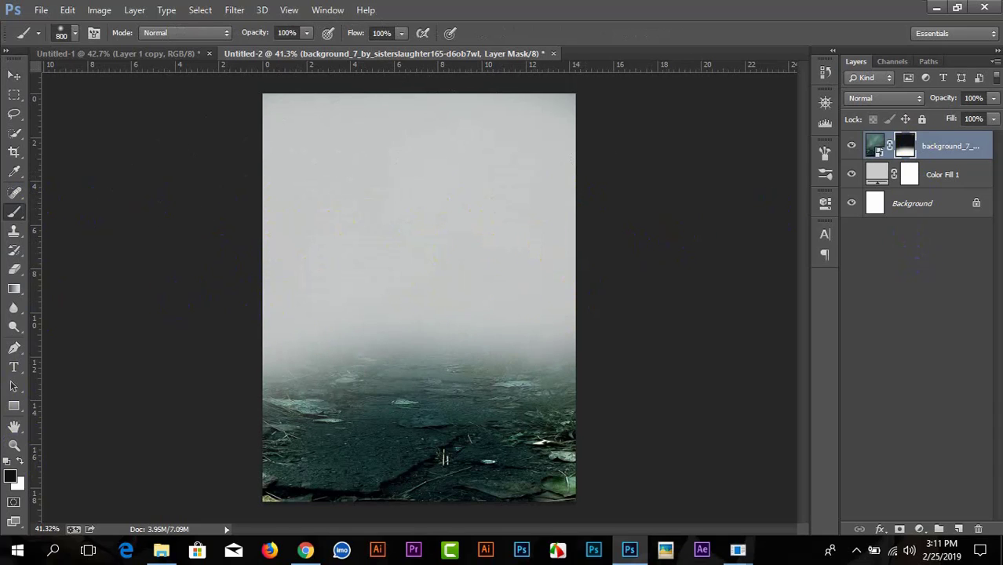
{"action": "left_click", "coordinate": [865, 185]}
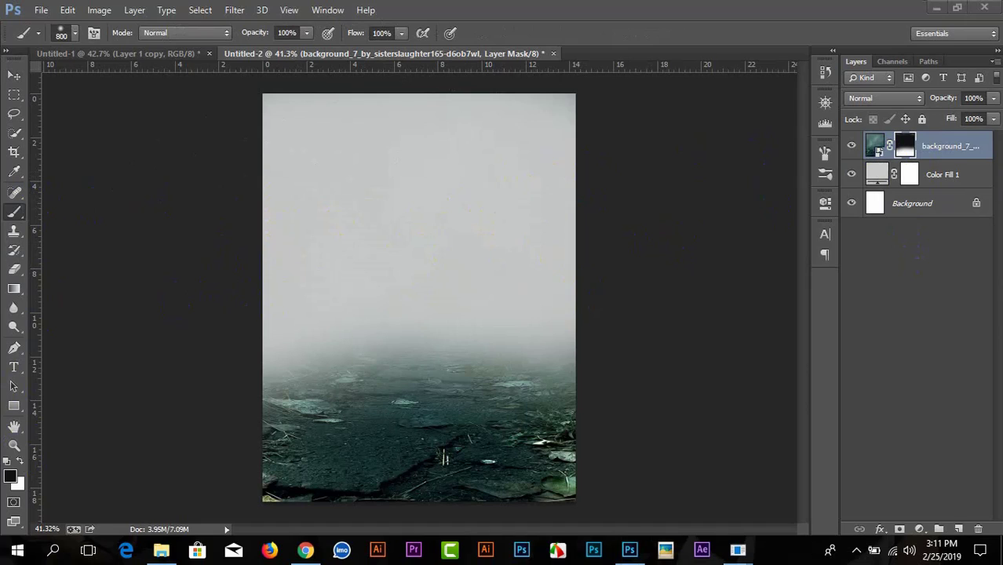
{"action": "left_click", "coordinate": [908, 293]}
{"action": "left_click", "coordinate": [936, 13]}
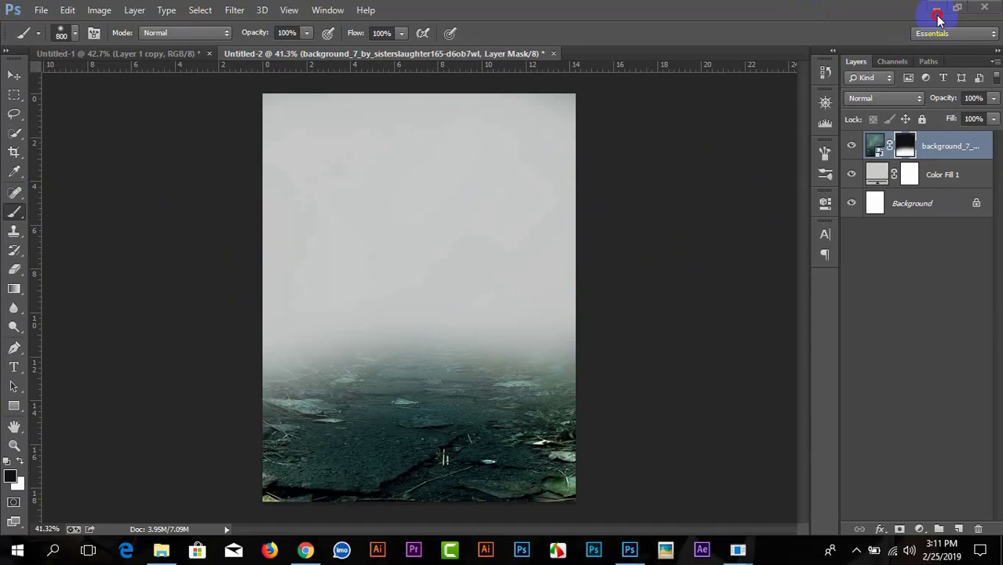
Preview background_18 in Image Collection and drag it onto the poster canvas in Photoshop.
{"action": "left_click", "coordinate": [937, 11]}
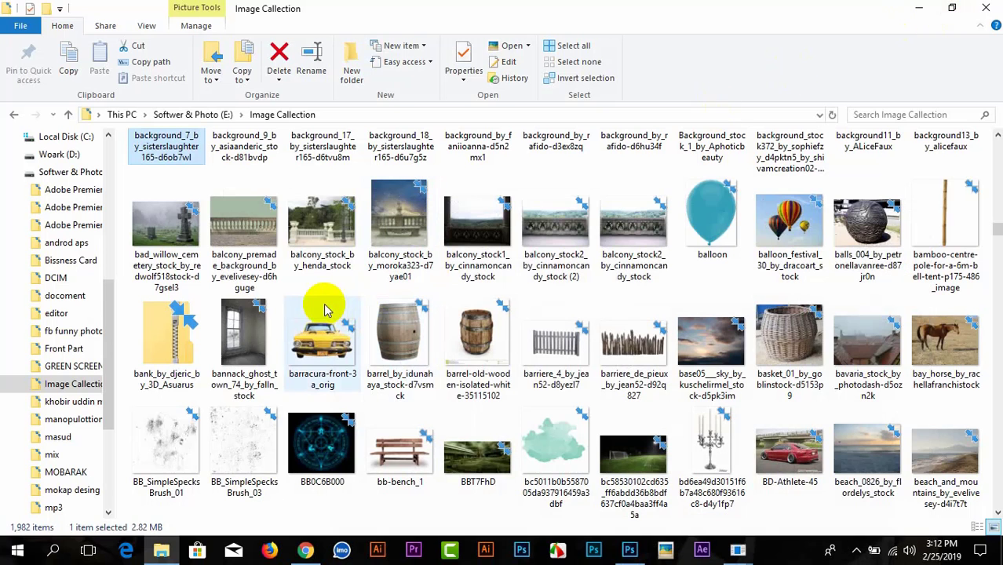
{"action": "scroll", "coordinate": [325, 310], "scroll_direction": "up", "scroll_amount": 2}
{"action": "scroll", "coordinate": [326, 309], "scroll_direction": "down", "scroll_amount": 2}
{"action": "scroll", "coordinate": [325, 310], "scroll_direction": "down", "scroll_amount": 3}
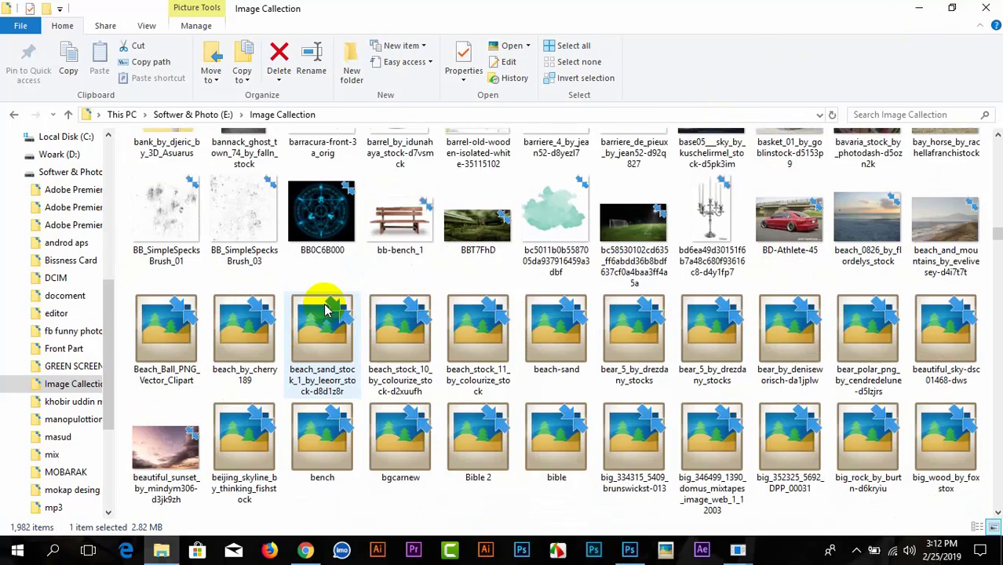
{"action": "scroll", "coordinate": [325, 310], "scroll_direction": "up", "scroll_amount": 3}
{"action": "scroll", "coordinate": [326, 310], "scroll_direction": "up", "scroll_amount": 3}
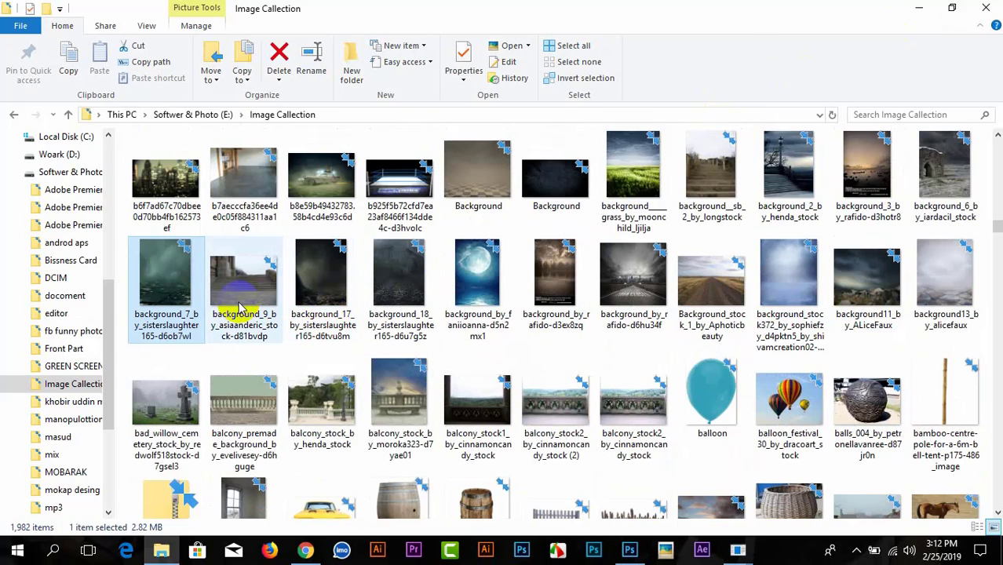
{"action": "double_click", "coordinate": [382, 280]}
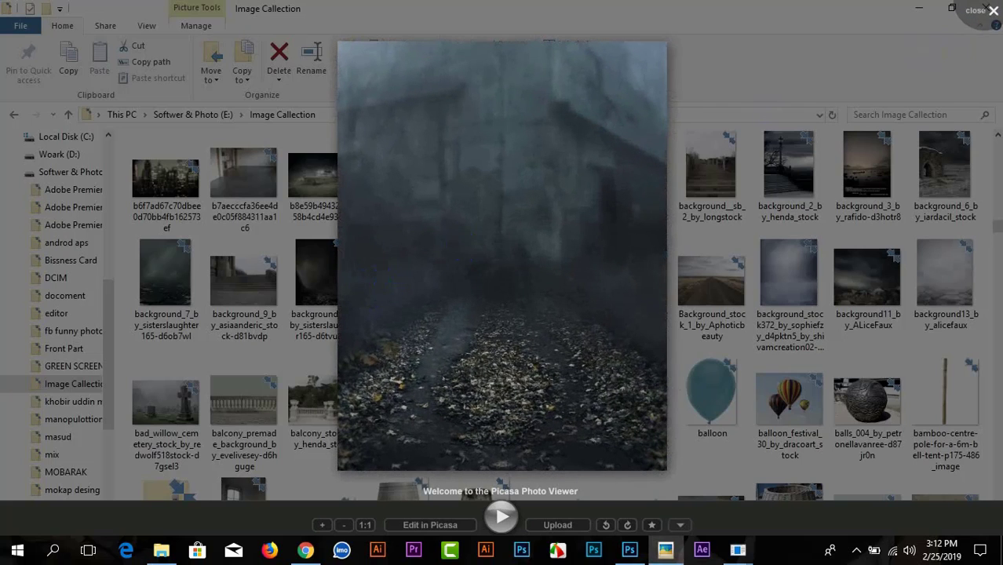
{"action": "left_click", "coordinate": [993, 10]}
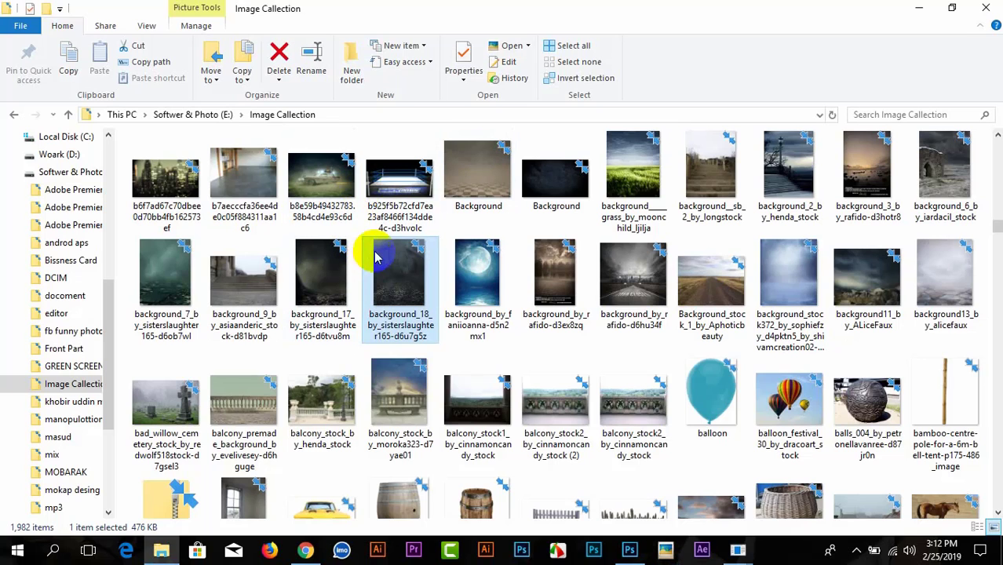
{"action": "left_click_drag", "start_coordinate": [375, 257], "coordinate": [640, 552]}
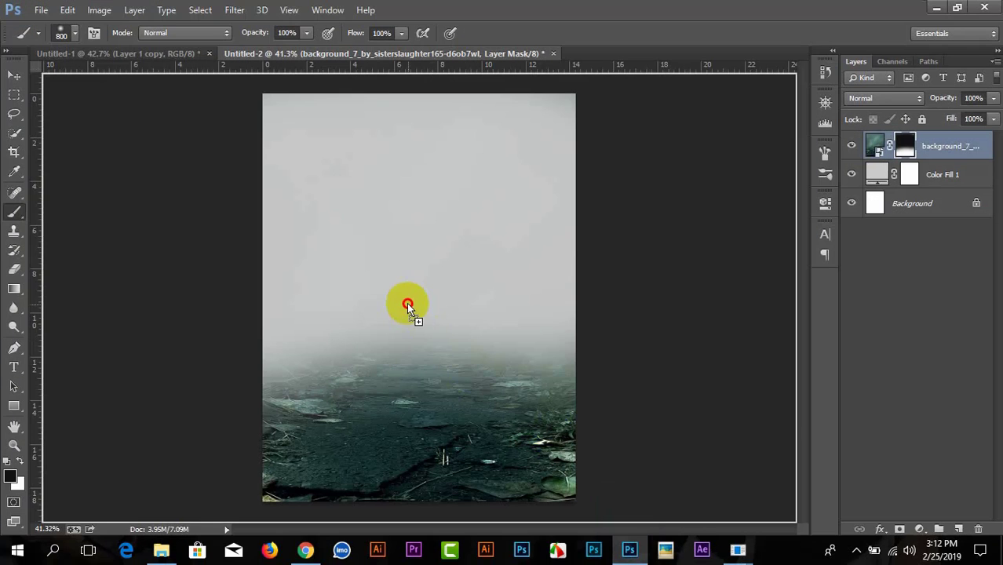
{"action": "left_click_drag", "start_coordinate": [640, 552], "coordinate": [404, 301]}
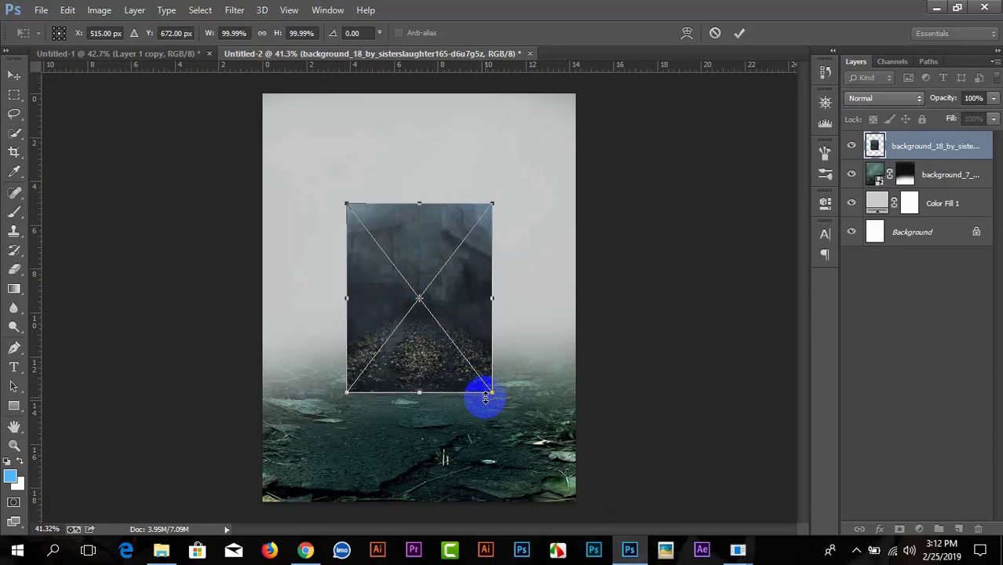
Enlarge and commit the placed background_18, move it below background_7, and shift it right and down.
{"action": "left_click_drag", "start_coordinate": [491, 392], "coordinate": [546, 462]}
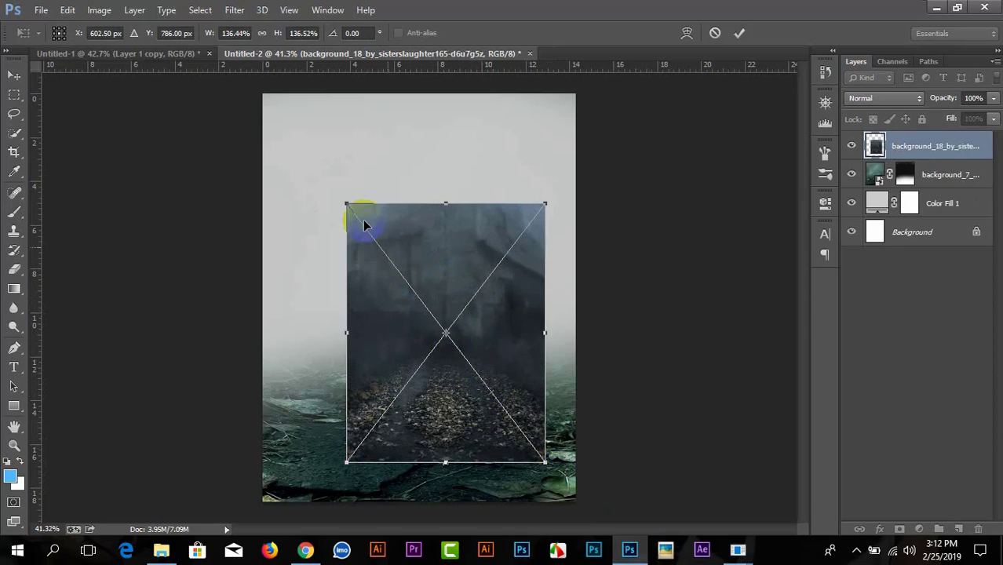
{"action": "left_click_drag", "start_coordinate": [350, 205], "coordinate": [263, 95]}
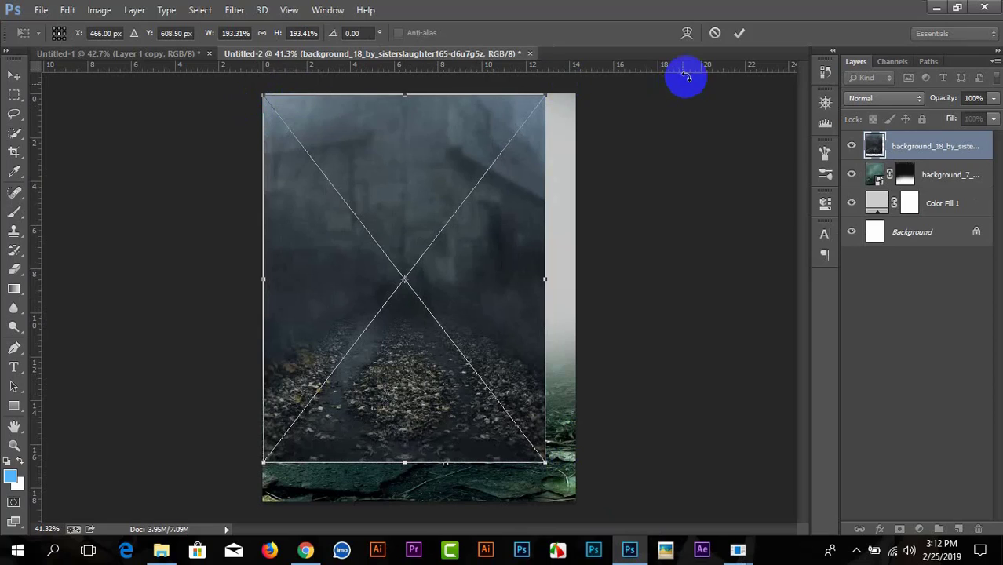
{"action": "key", "text": "b"}
{"action": "left_click", "coordinate": [737, 35]}
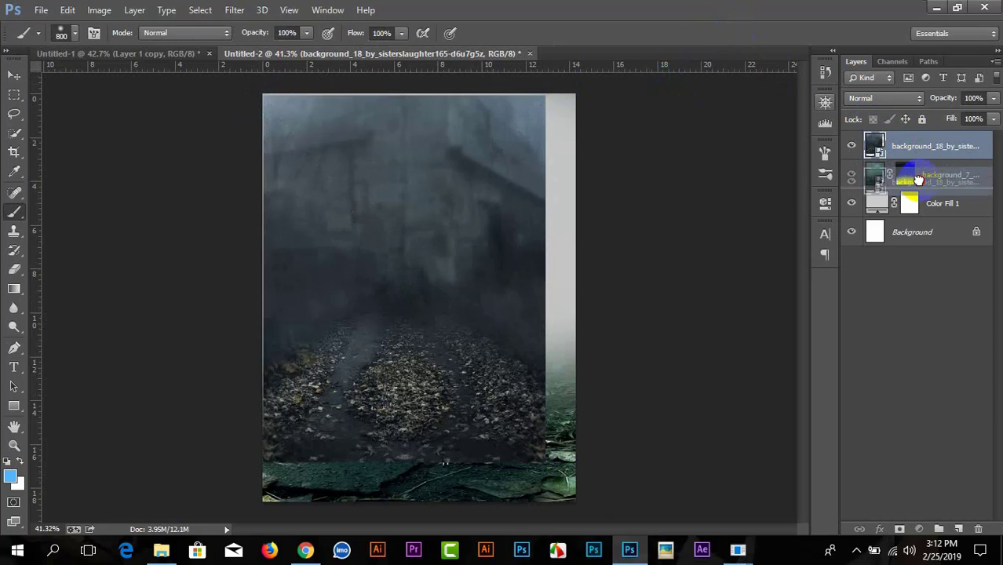
{"action": "left_click_drag", "start_coordinate": [913, 146], "coordinate": [914, 188]}
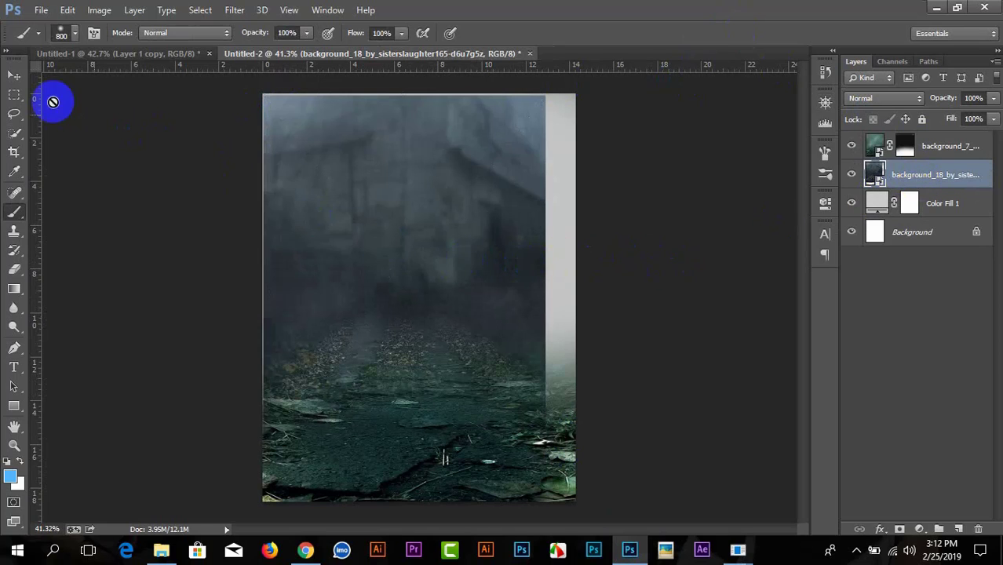
{"action": "left_click", "coordinate": [14, 75]}
{"action": "left_click_drag", "start_coordinate": [341, 184], "coordinate": [360, 215]}
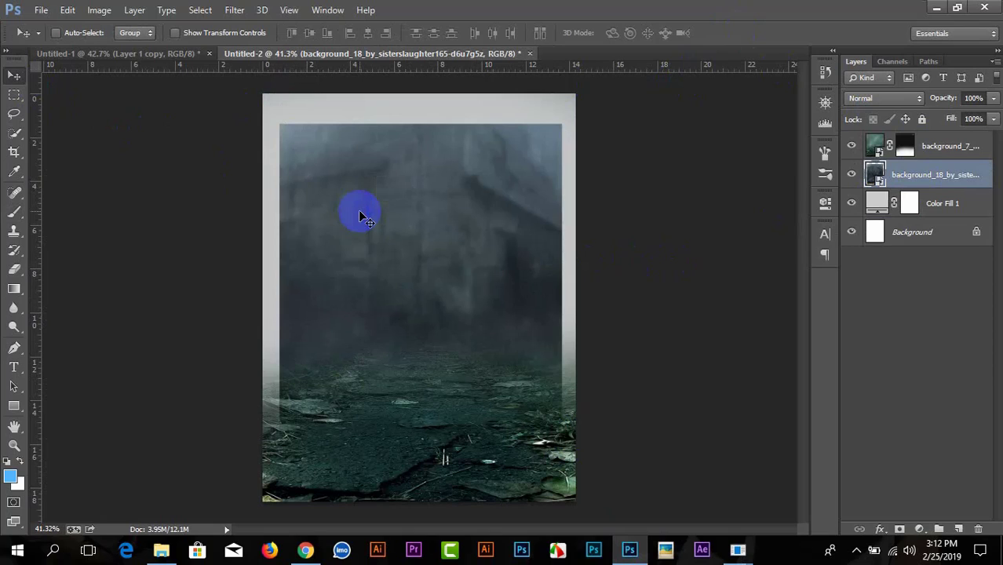
Scale background_18 to about 265% so the dark wall covers the whole canvas.
{"action": "key", "text": "ctrl+t"}
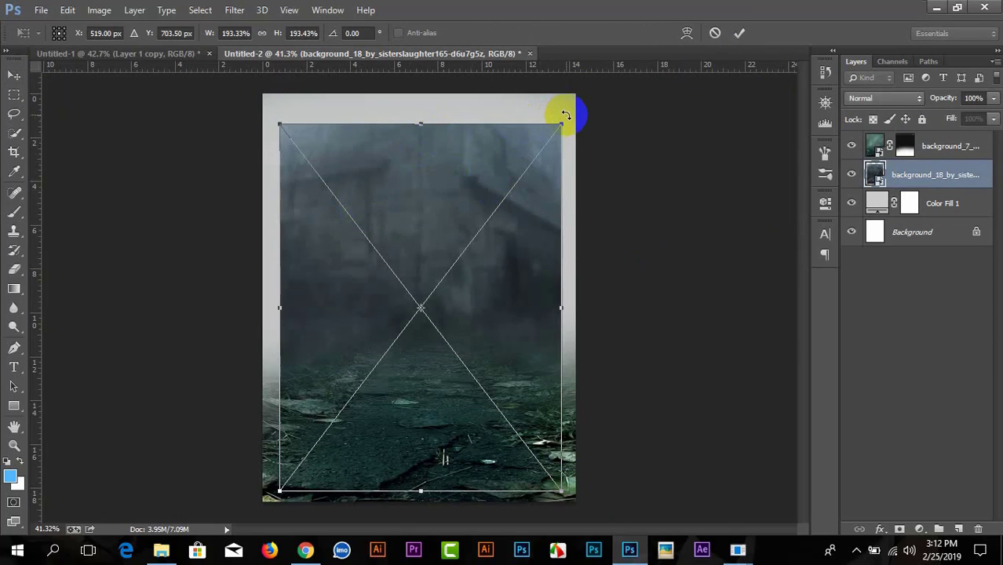
{"action": "left_click_drag", "start_coordinate": [561, 124], "coordinate": [591, 87]}
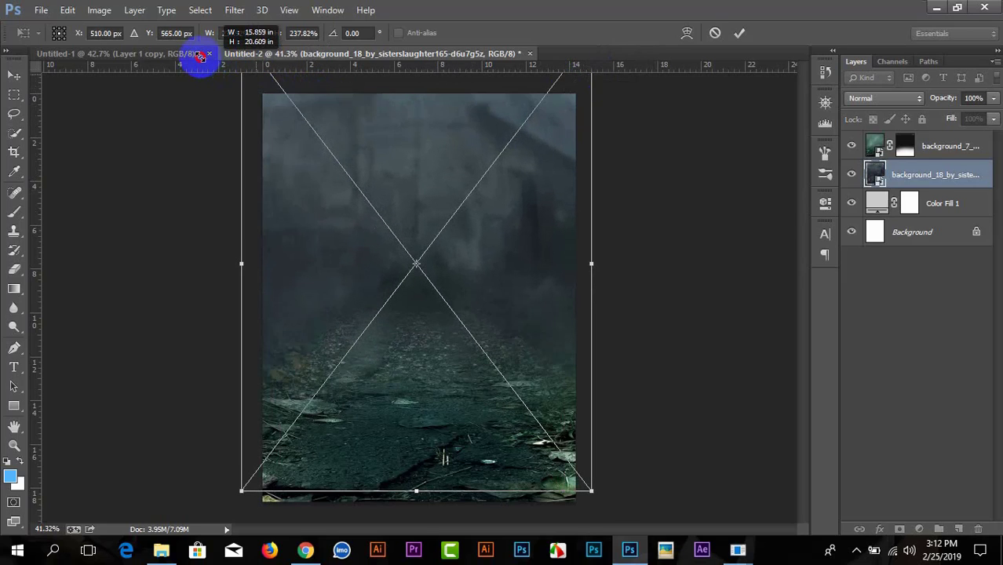
{"action": "left_click_drag", "start_coordinate": [278, 85], "coordinate": [235, 70]}
{"action": "left_click_drag", "start_coordinate": [336, 178], "coordinate": [345, 232]}
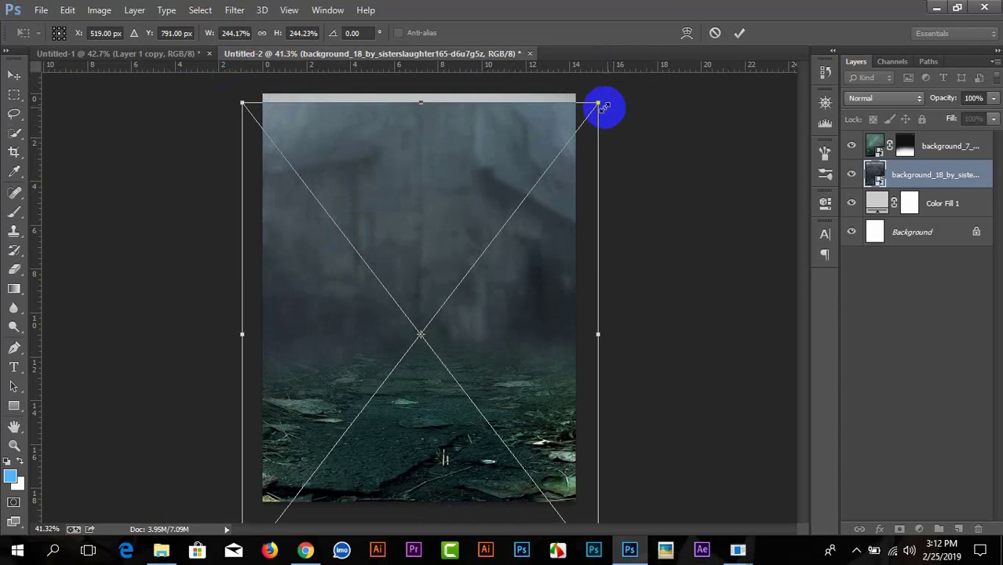
{"action": "left_click_drag", "start_coordinate": [599, 104], "coordinate": [621, 62]}
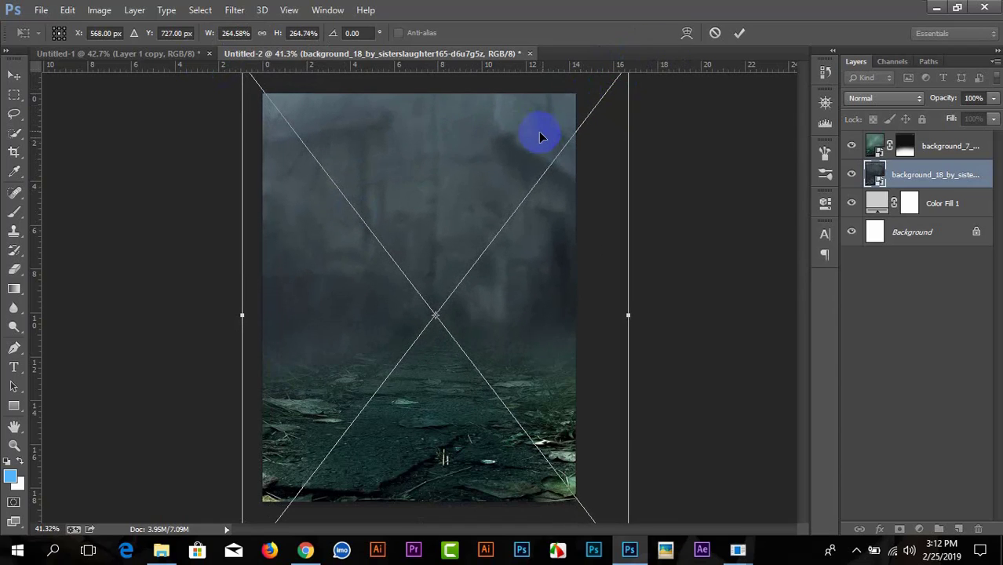
{"action": "left_click_drag", "start_coordinate": [539, 134], "coordinate": [532, 138]}
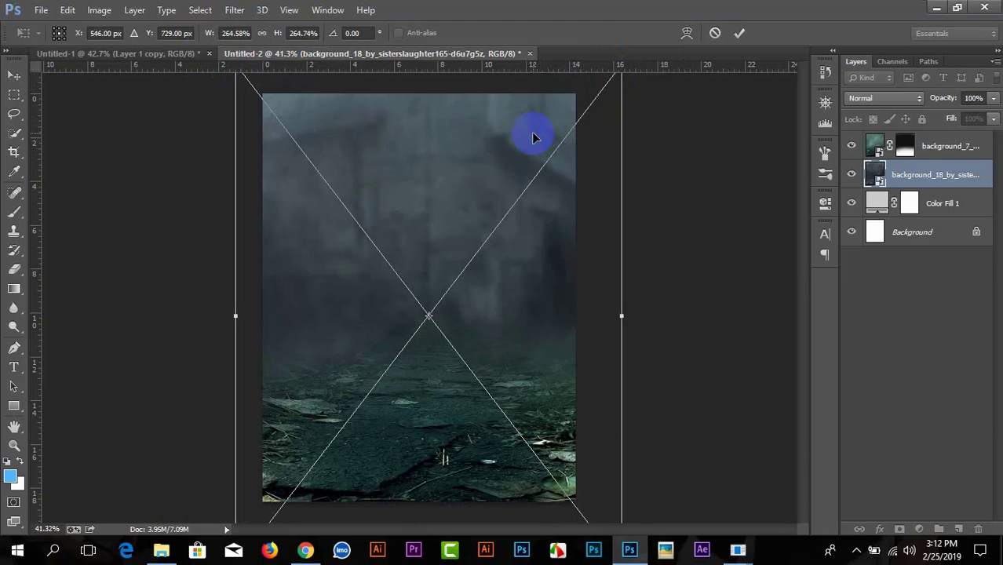
{"action": "key", "text": "Return"}
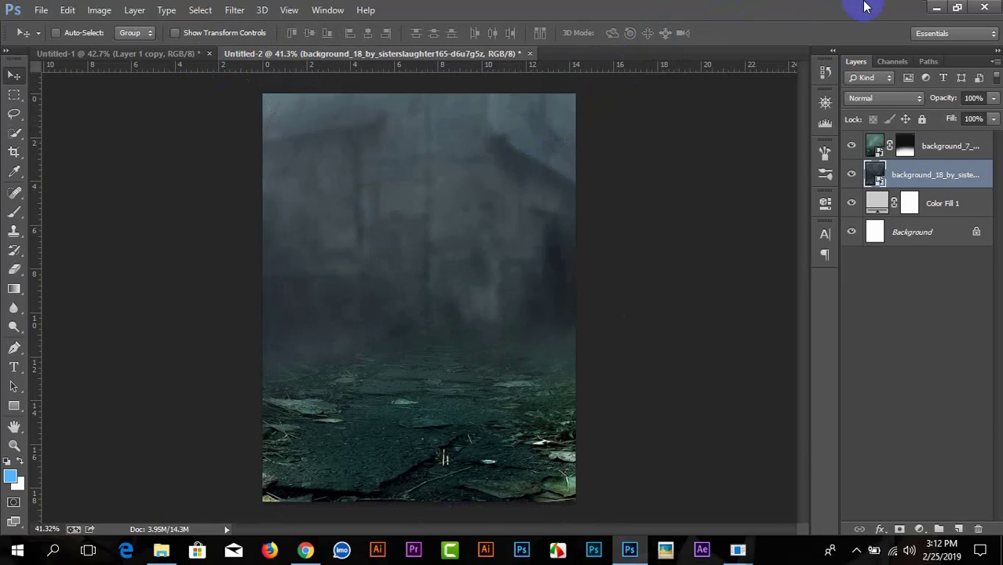
Bring a second copy of background_7 into the poster and scale it to cover the canvas.
{"action": "left_click", "coordinate": [937, 7]}
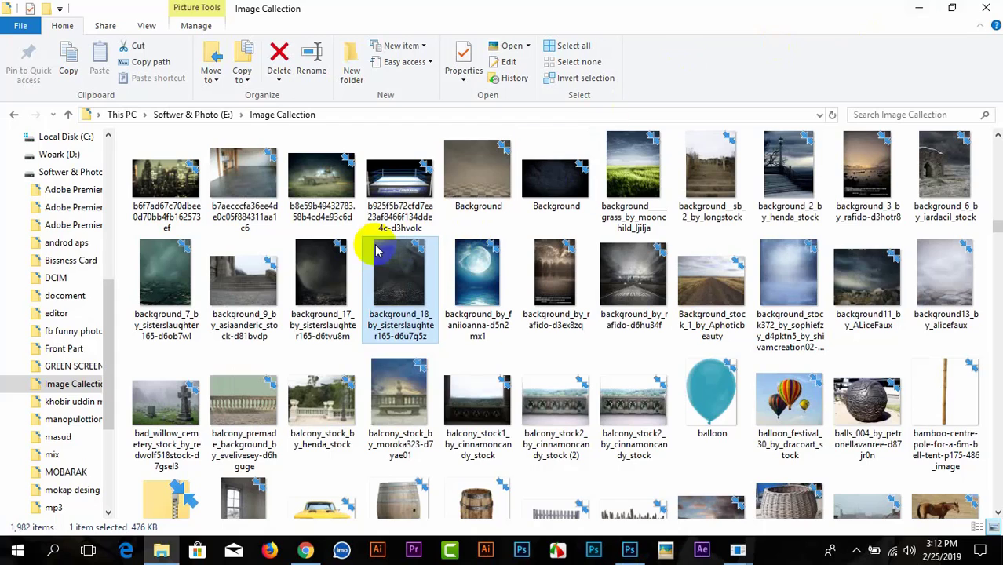
{"action": "left_click_drag", "start_coordinate": [151, 274], "coordinate": [628, 548]}
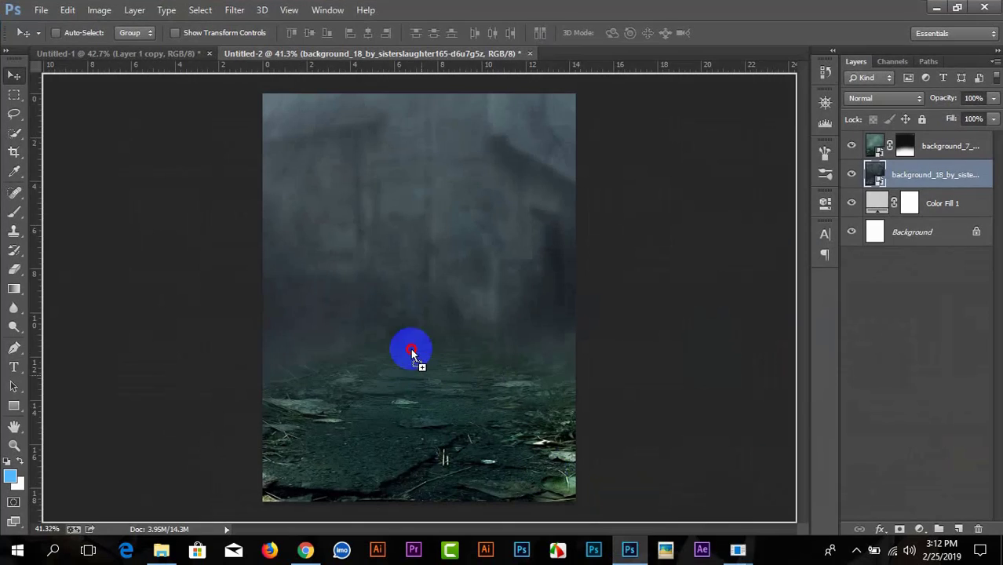
{"action": "mouse_move", "coordinate": [628, 547]}
{"action": "left_mouse_down"}
{"action": "mouse_move", "coordinate": [409, 342]}
{"action": "mouse_move", "coordinate": [357, 208]}
{"action": "mouse_move", "coordinate": [327, 208]}
{"action": "left_mouse_up"}
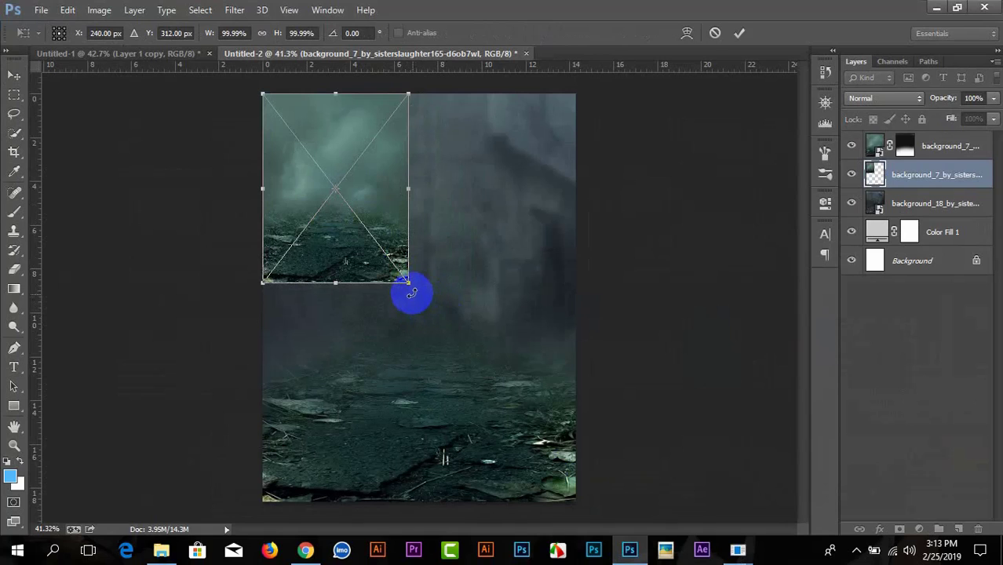
{"action": "left_click_drag", "start_coordinate": [407, 289], "coordinate": [706, 459]}
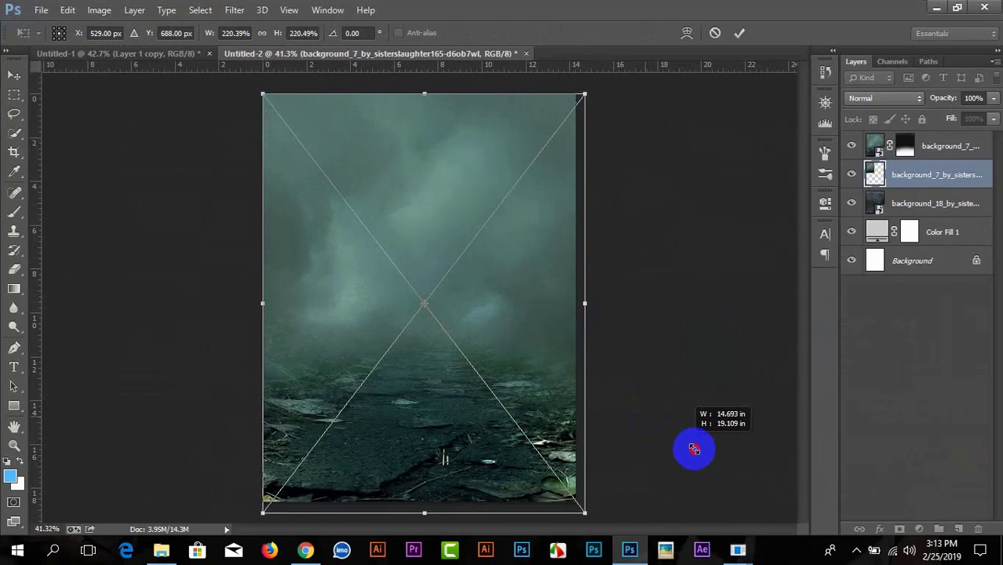
{"action": "left_click", "coordinate": [739, 35]}
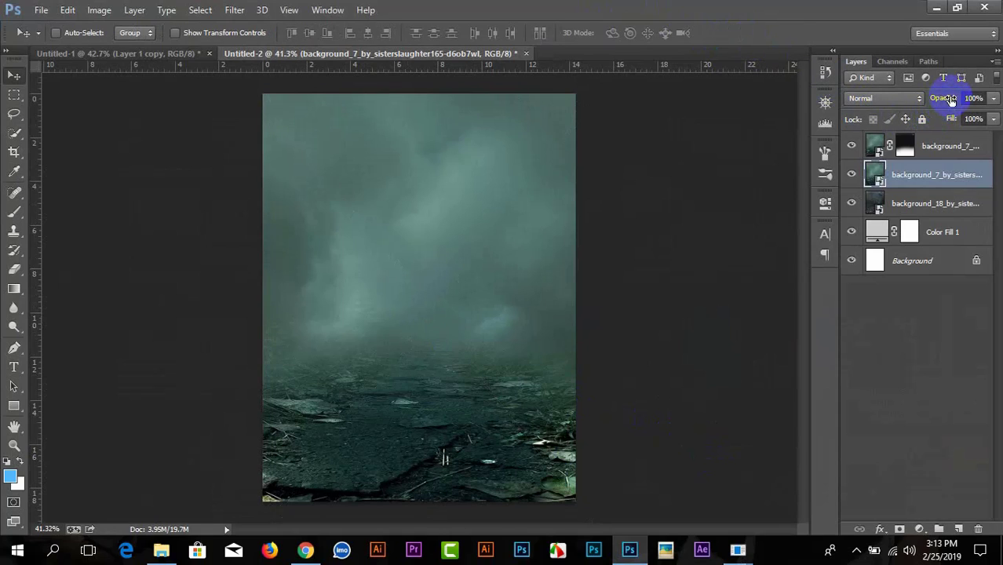
Lower the second fog layer's opacity to 73% and shift it up and left.
{"action": "left_click_drag", "start_coordinate": [935, 98], "coordinate": [903, 100]}
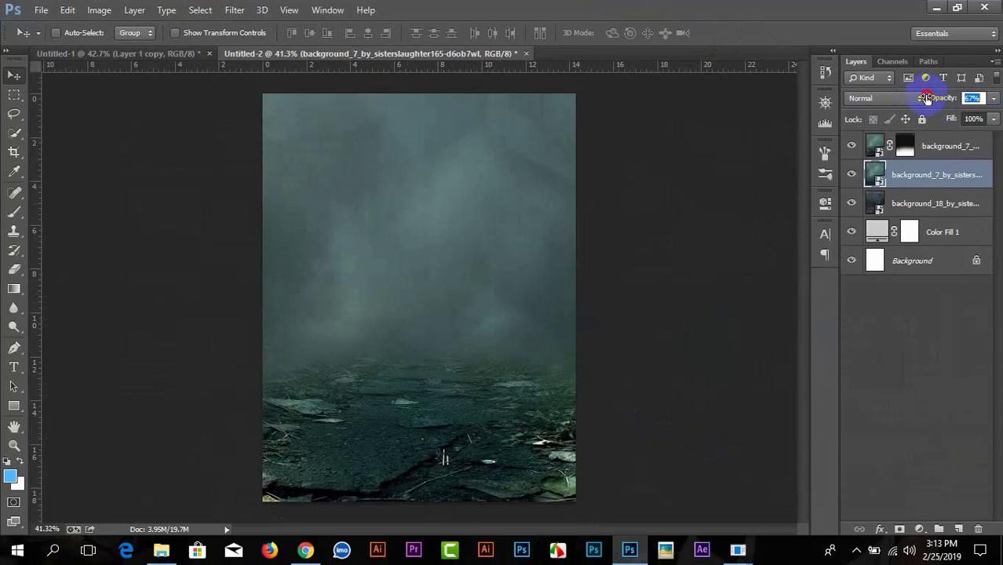
{"action": "mouse_move", "coordinate": [929, 97]}
{"action": "left_mouse_down"}
{"action": "mouse_move", "coordinate": [908, 99]}
{"action": "mouse_move", "coordinate": [926, 98]}
{"action": "left_mouse_up"}
{"action": "type", "text": "73"}
{"action": "left_click", "coordinate": [561, 228]}
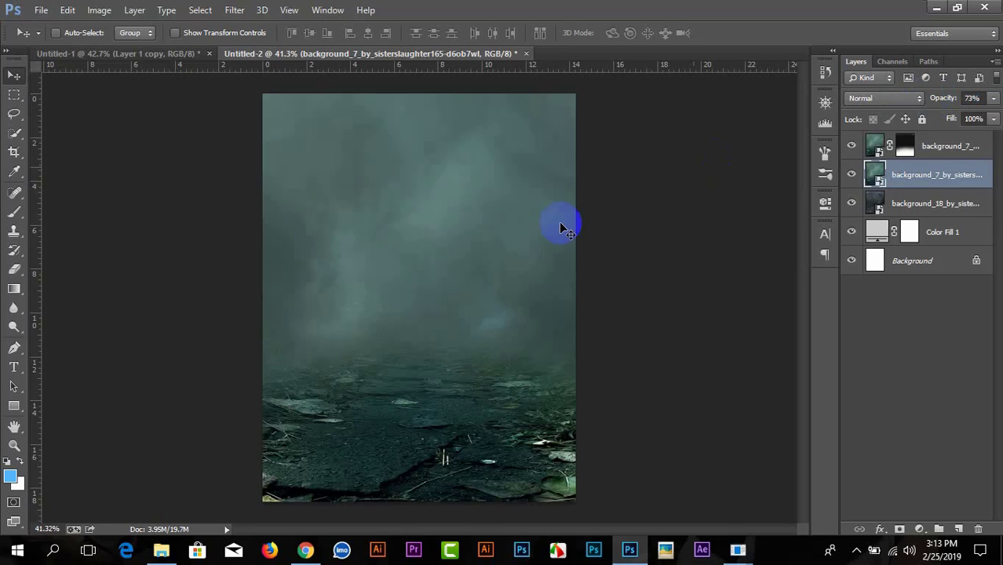
{"action": "mouse_move", "coordinate": [487, 296]}
{"action": "left_mouse_down"}
{"action": "mouse_move", "coordinate": [389, 273]}
{"action": "mouse_move", "coordinate": [388, 288]}
{"action": "left_mouse_up"}
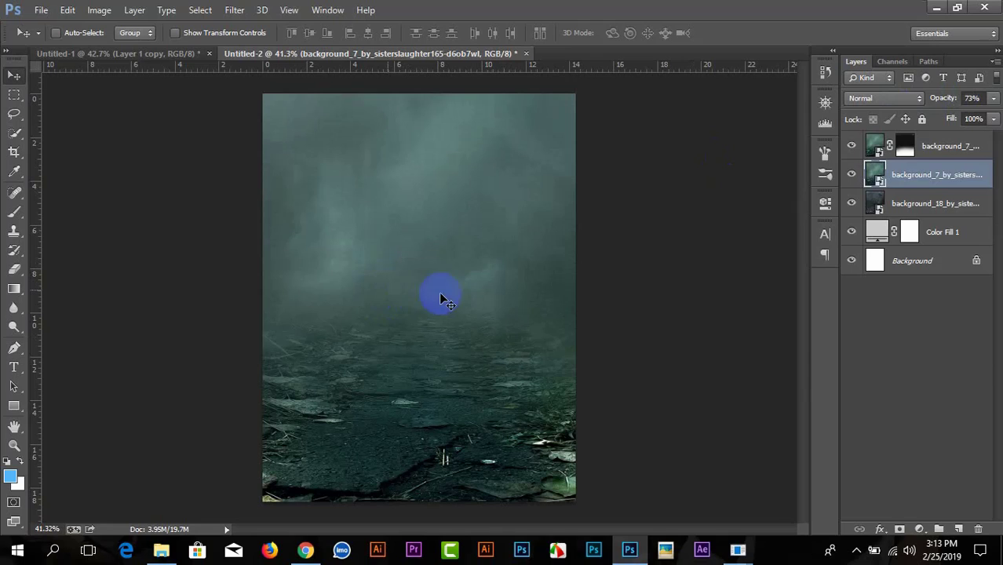
Mask the second background_7 layer, paint away fog over the middle ground, and shift it down-right.
{"action": "left_click", "coordinate": [897, 528]}
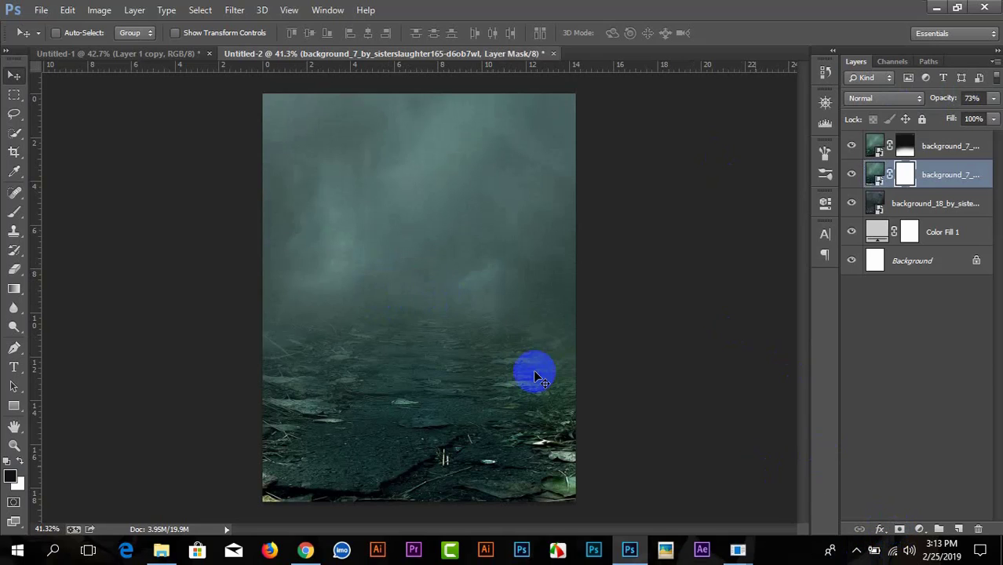
{"action": "left_click", "coordinate": [14, 211]}
{"action": "mouse_move", "coordinate": [449, 384]}
{"action": "left_mouse_down"}
{"action": "mouse_move", "coordinate": [420, 490]}
{"action": "mouse_move", "coordinate": [26, 99]}
{"action": "left_mouse_up"}
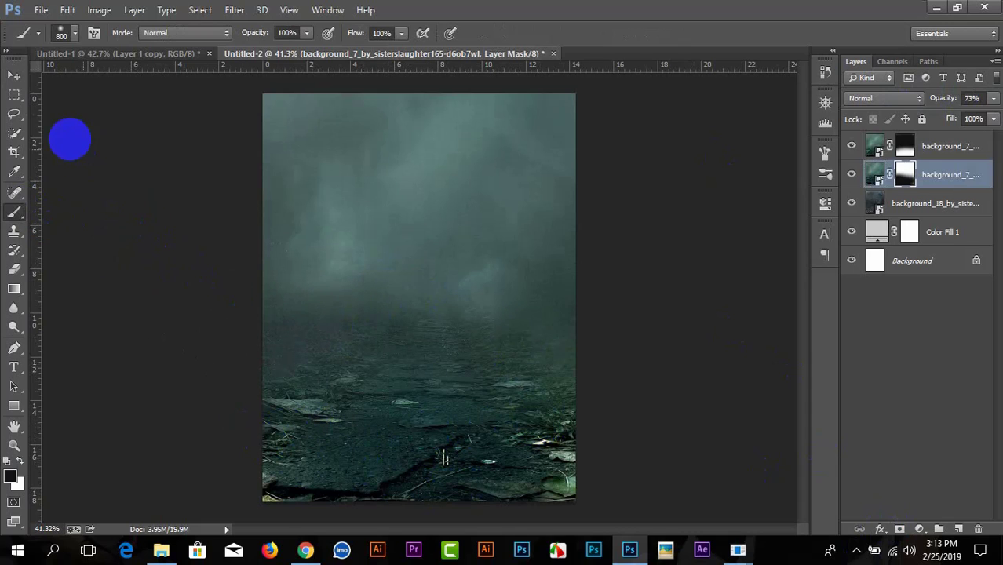
{"action": "left_click", "coordinate": [15, 76]}
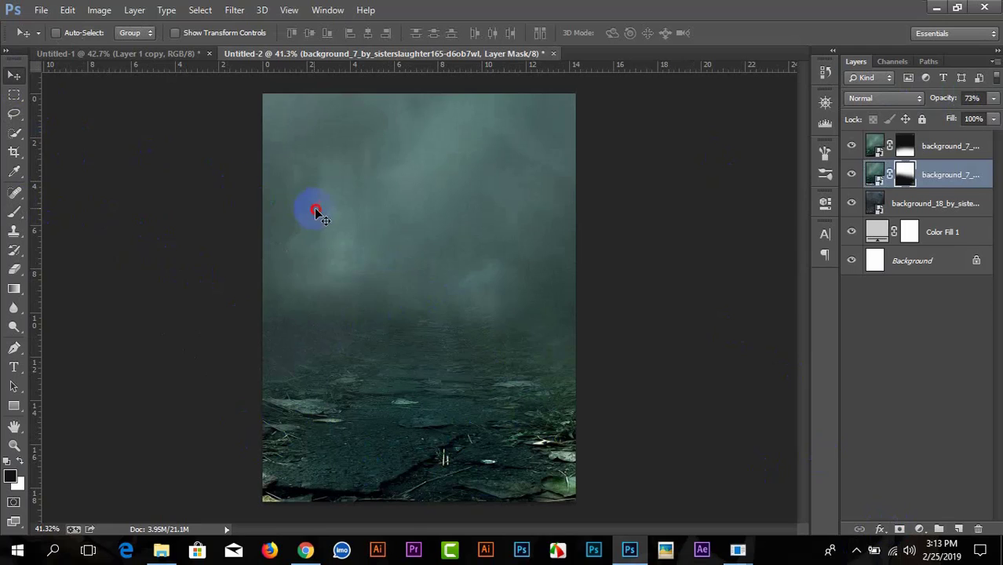
{"action": "left_click_drag", "start_coordinate": [315, 212], "coordinate": [330, 240]}
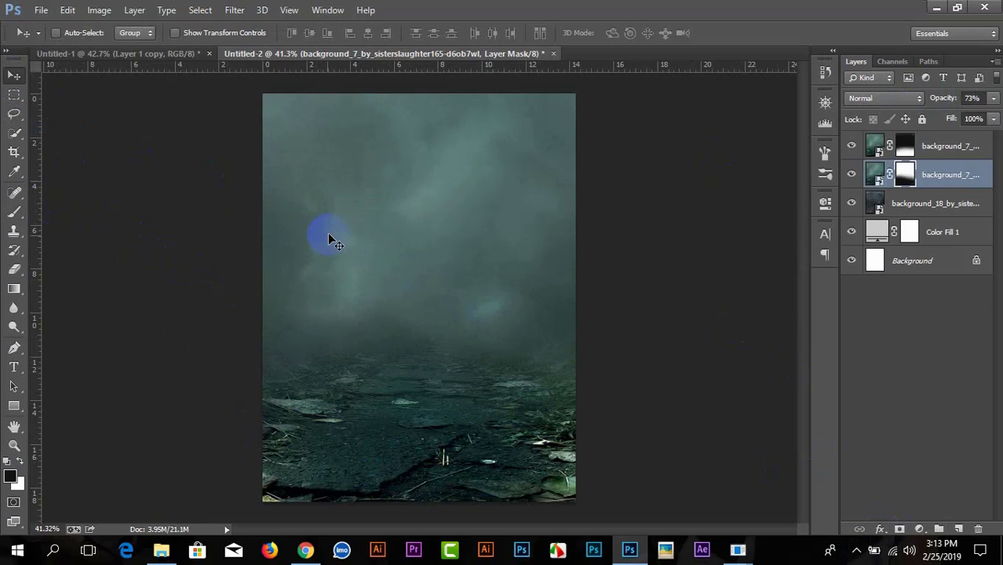
Drag the rider layer (Layer 1 copy) from Untitled-1 into the Untitled-2 poster.
{"action": "left_click", "coordinate": [166, 53]}
{"action": "right_click", "coordinate": [405, 192]}
{"action": "left_click", "coordinate": [417, 196]}
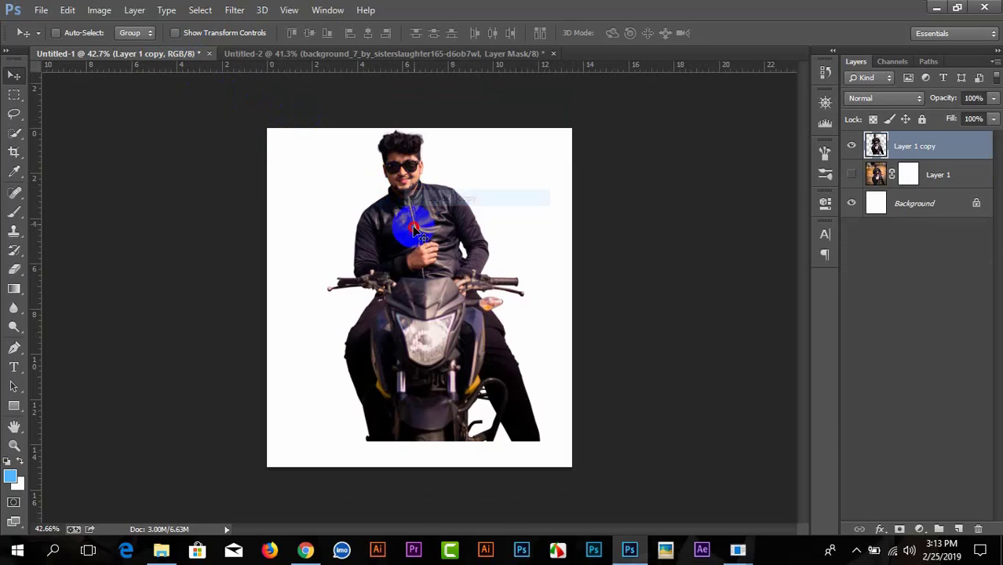
{"action": "left_click_drag", "start_coordinate": [402, 218], "coordinate": [449, 45]}
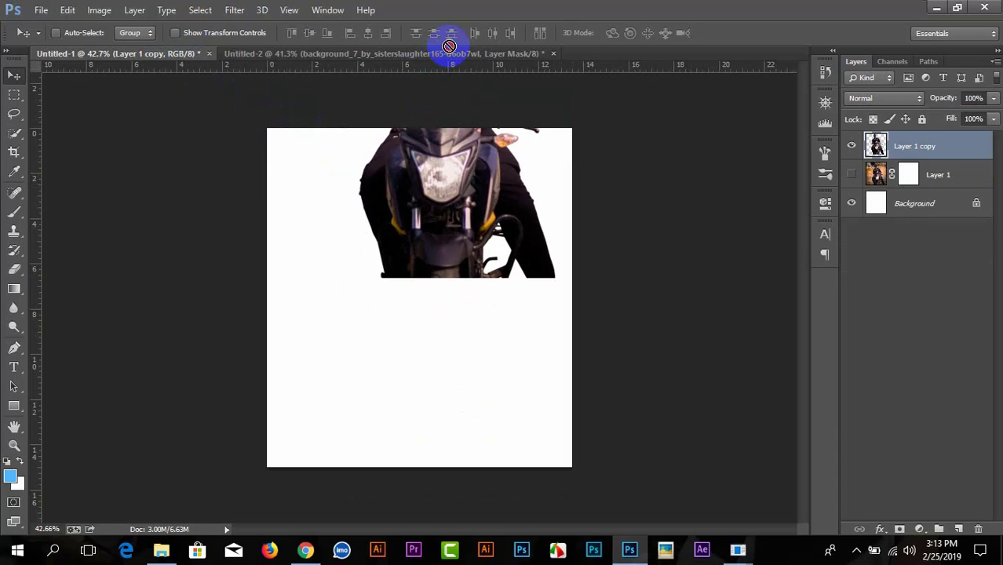
{"action": "mouse_move", "coordinate": [459, 52]}
{"action": "left_mouse_down"}
{"action": "mouse_move", "coordinate": [433, 267]}
{"action": "mouse_move", "coordinate": [434, 194]}
{"action": "left_mouse_up"}
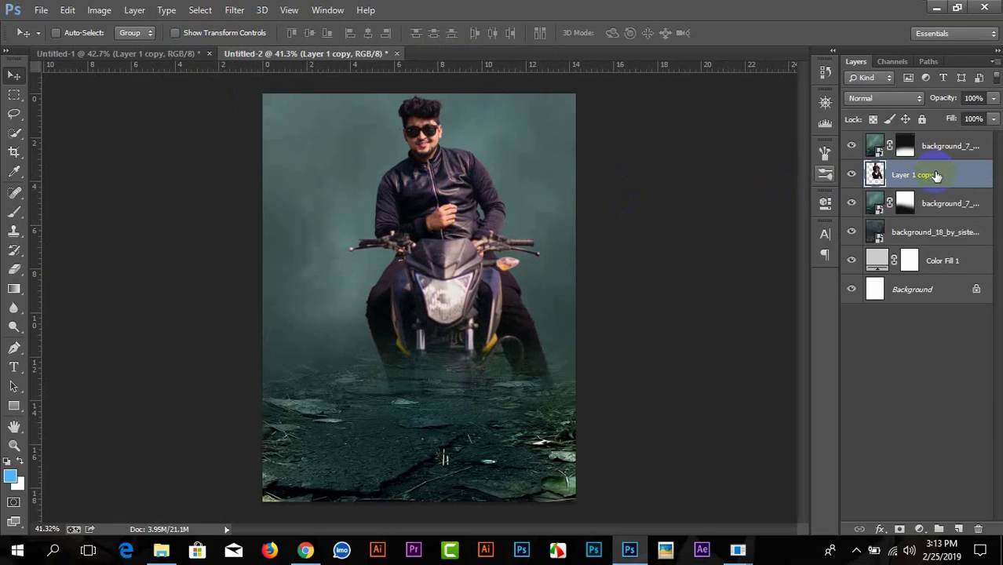
Raise Layer 1 copy above the fog layers and move the rider down and left.
{"action": "left_click_drag", "start_coordinate": [912, 174], "coordinate": [930, 143]}
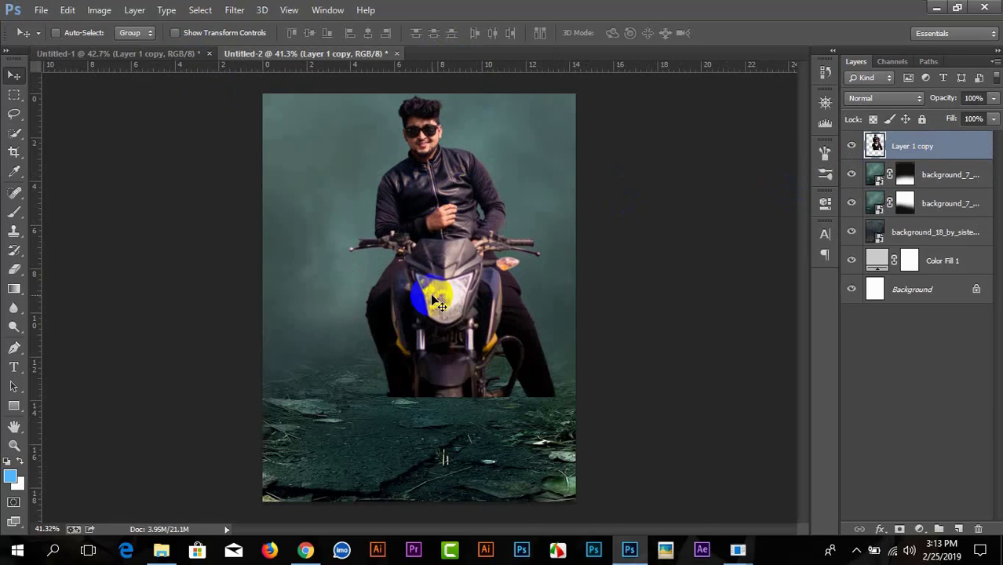
{"action": "mouse_move", "coordinate": [433, 298]}
{"action": "left_mouse_down"}
{"action": "mouse_move", "coordinate": [389, 349]}
{"action": "mouse_move", "coordinate": [407, 404]}
{"action": "left_mouse_up"}
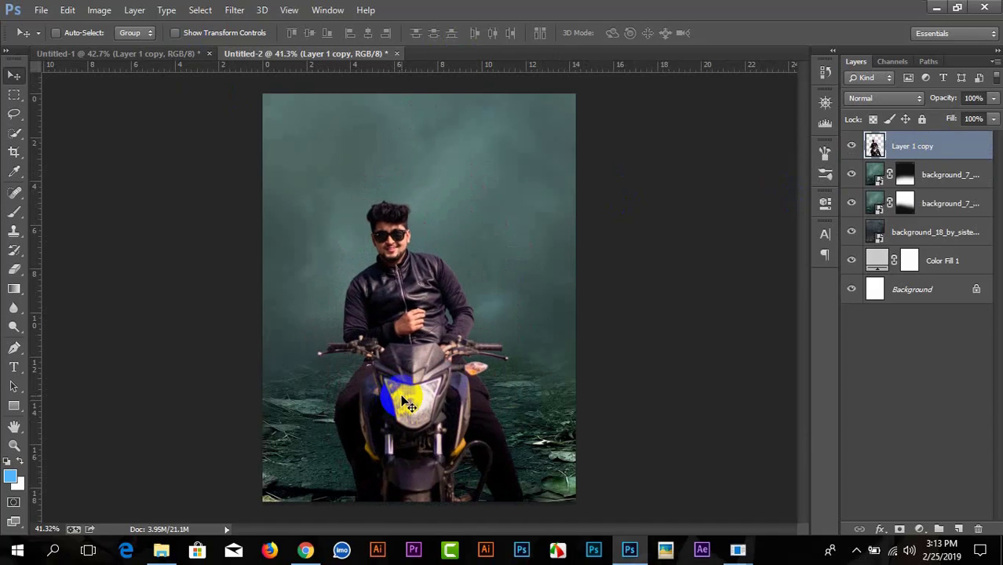
{"action": "key", "text": "ctrl+t"}
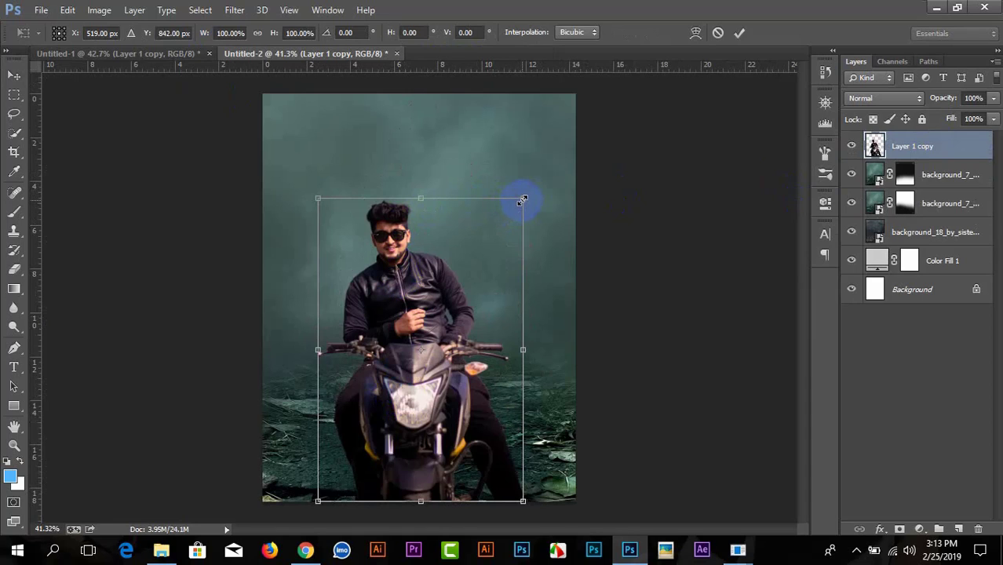
Enlarge the rider to about 114%, set him lower on the poster, and commit.
{"action": "left_click_drag", "start_coordinate": [527, 197], "coordinate": [539, 175]}
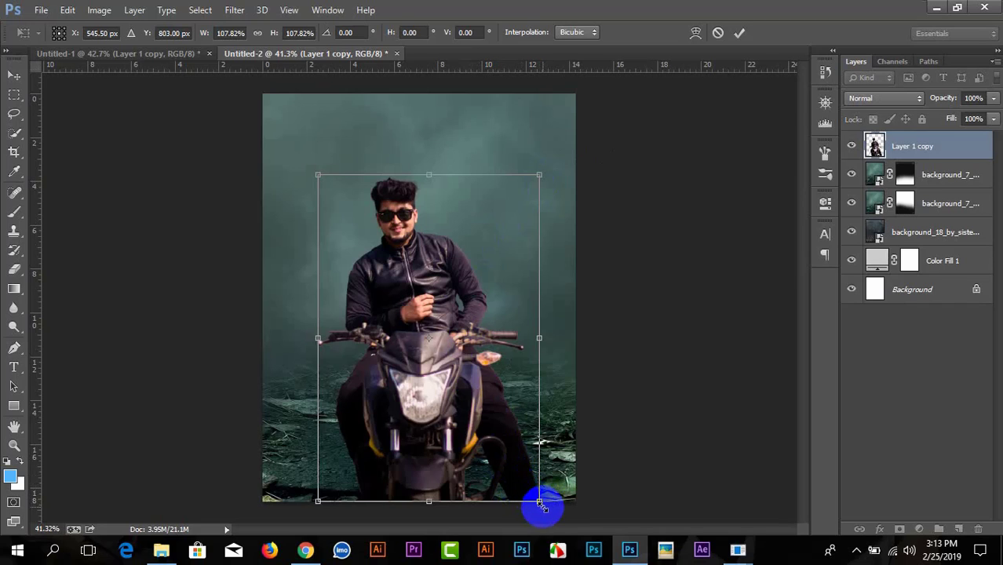
{"action": "left_click_drag", "start_coordinate": [540, 504], "coordinate": [548, 521]}
{"action": "left_click_drag", "start_coordinate": [442, 412], "coordinate": [444, 424]}
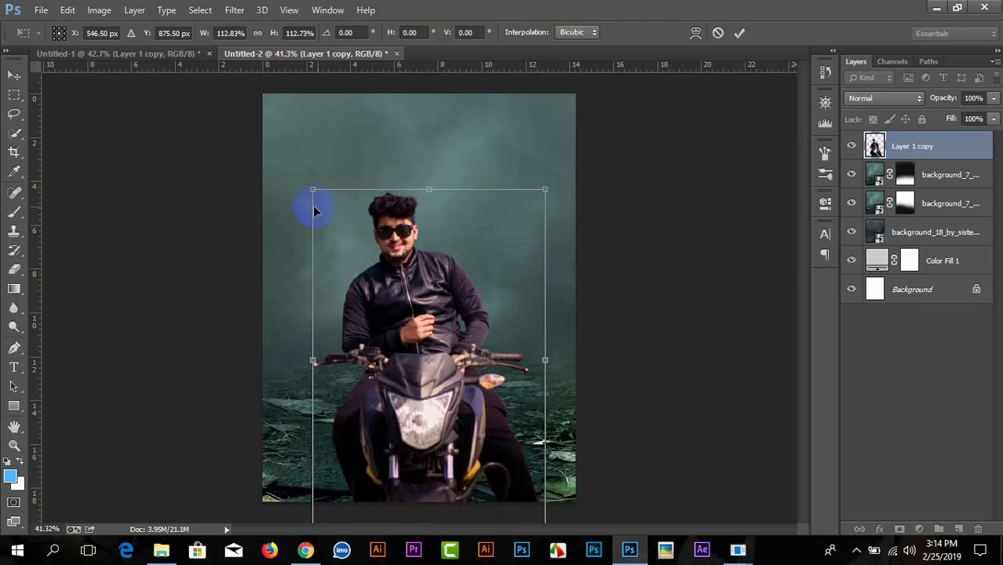
{"action": "left_click_drag", "start_coordinate": [307, 188], "coordinate": [306, 185]}
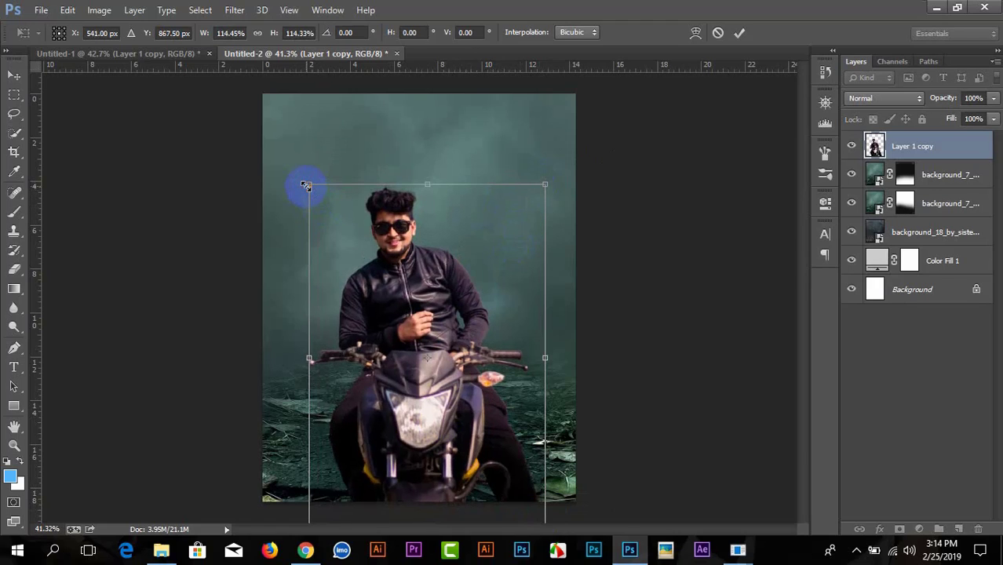
{"action": "key", "text": "Return"}
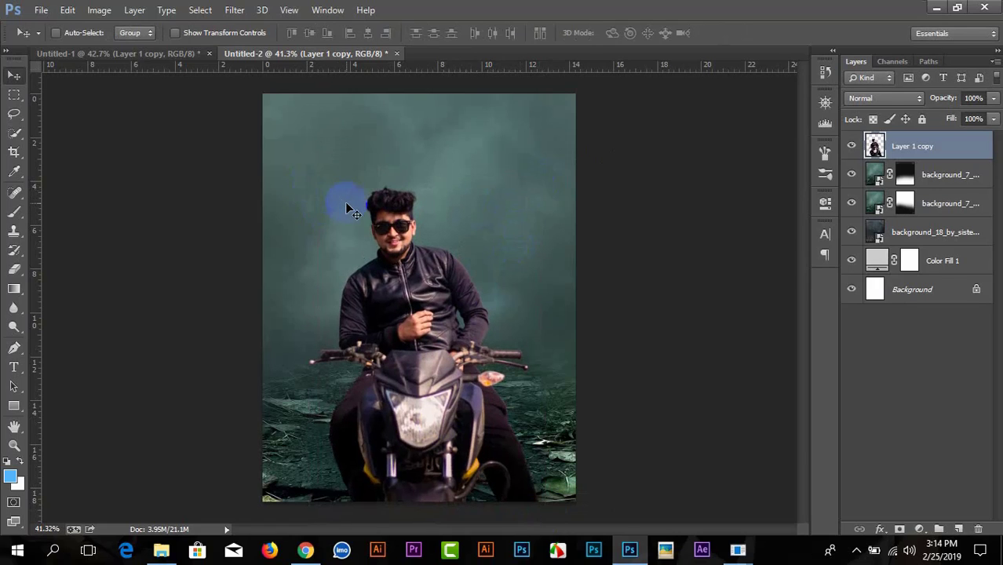
Zoom in and out to inspect the enlarged rider on the poster.
{"action": "mouse_move", "coordinate": [341, 208]}
{"action": "left_mouse_down"}
{"action": "mouse_move", "coordinate": [534, 155]}
{"action": "mouse_move", "coordinate": [528, 139]}
{"action": "left_mouse_up"}
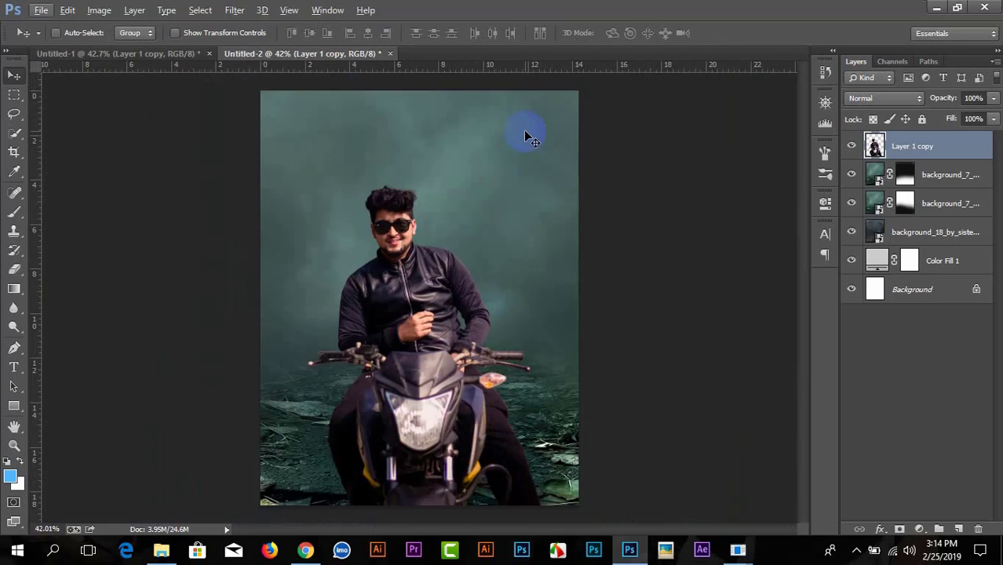
{"action": "left_click_drag", "start_coordinate": [442, 243], "coordinate": [514, 279]}
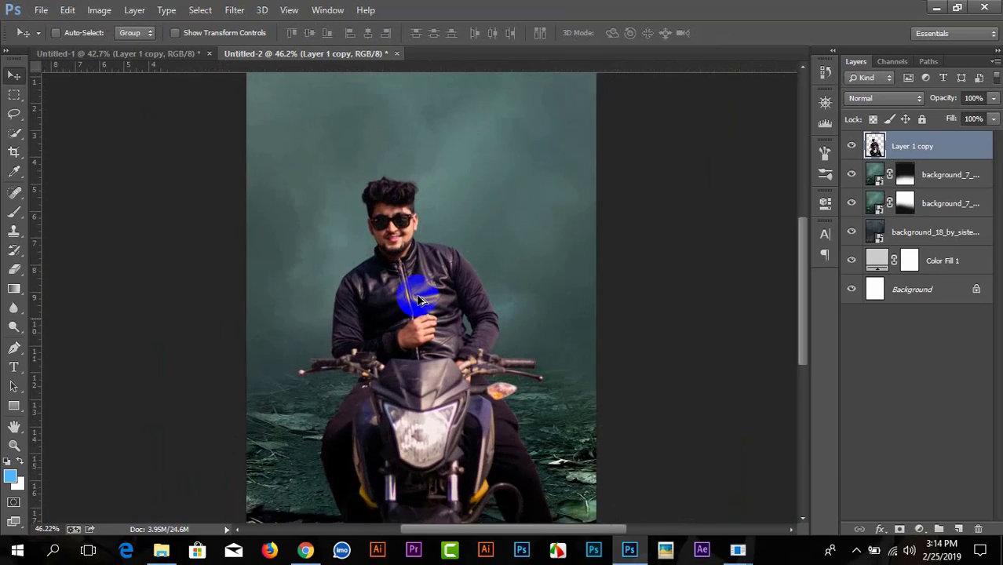
{"action": "mouse_move", "coordinate": [487, 217]}
{"action": "left_mouse_down"}
{"action": "mouse_move", "coordinate": [461, 217]}
{"action": "mouse_move", "coordinate": [691, 206]}
{"action": "left_mouse_up"}
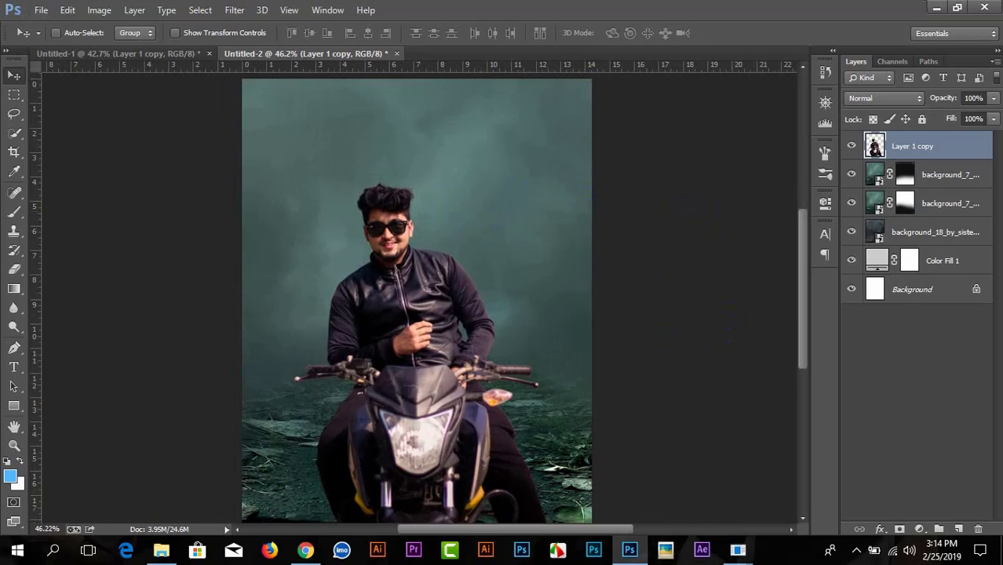
{"action": "key", "text": "alt+Tab"}
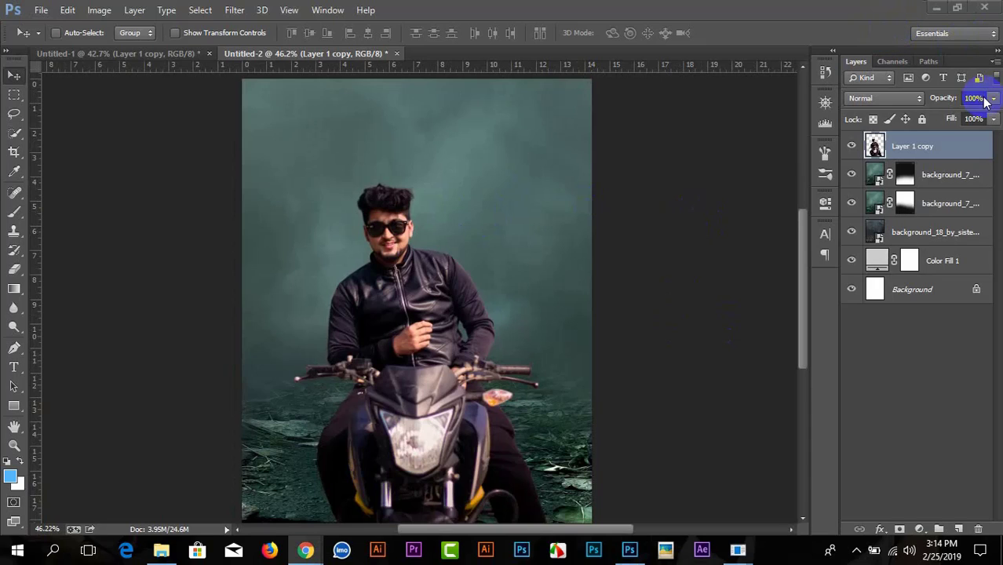
Maximize Chrome and open the me.me page with the lawyer quote meme.
{"action": "left_click", "coordinate": [723, 92]}
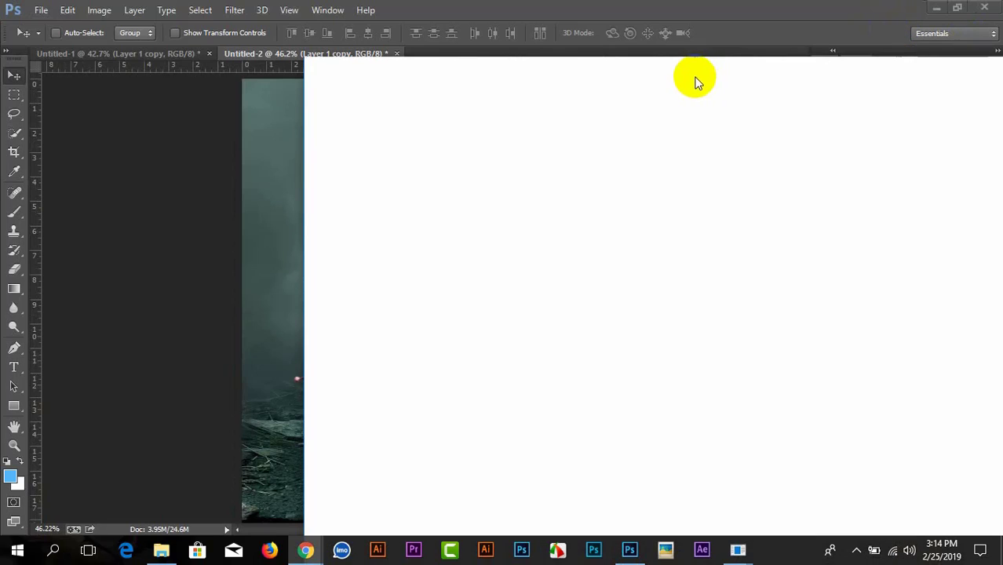
{"action": "left_click_drag", "start_coordinate": [699, 78], "coordinate": [433, 11]}
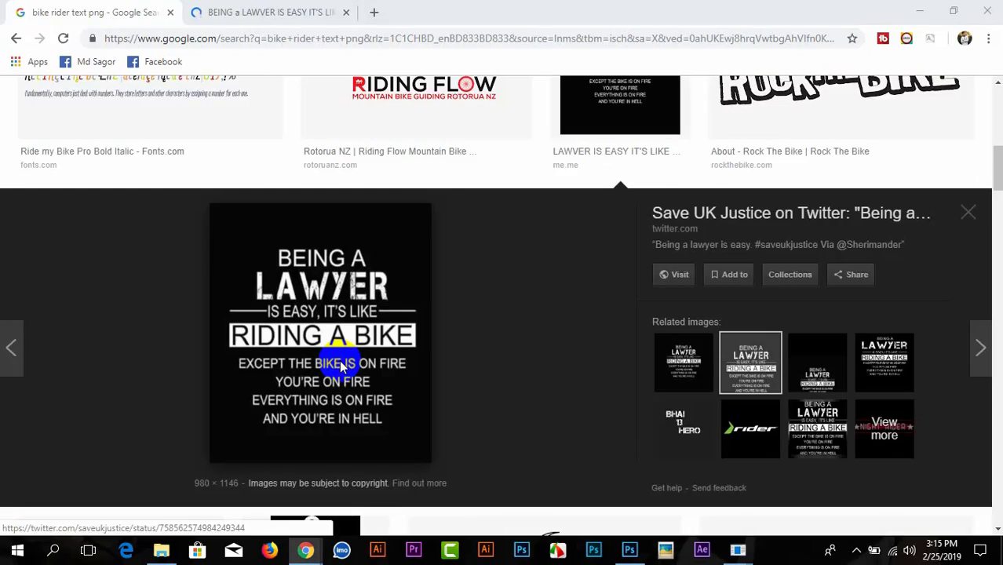
{"action": "left_click", "coordinate": [360, 330]}
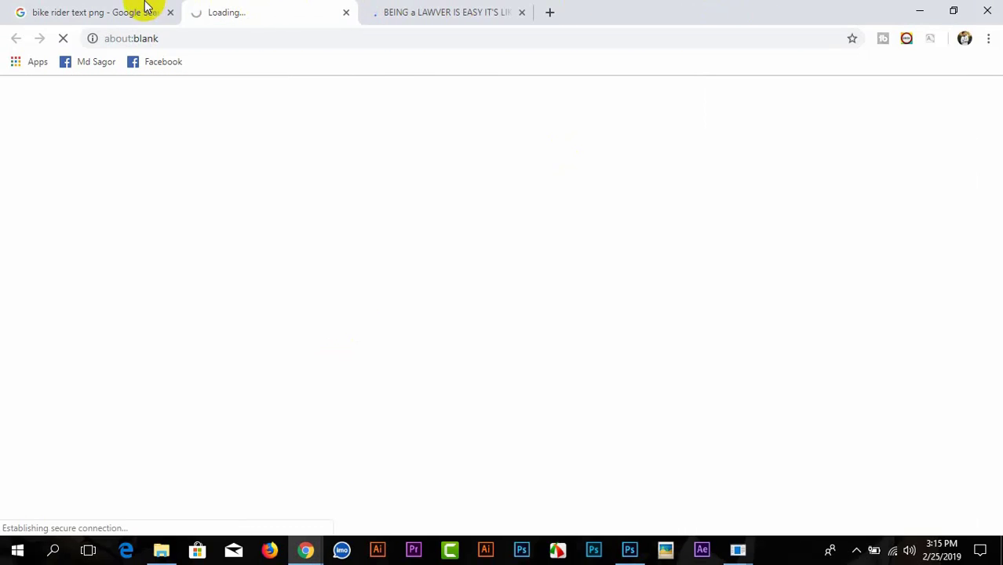
{"action": "left_click", "coordinate": [414, 13]}
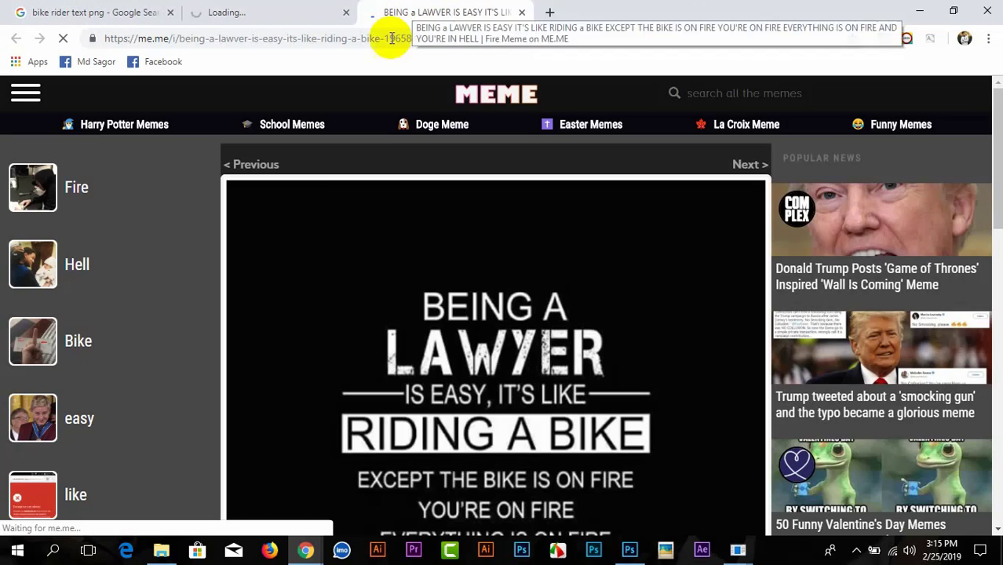
{"action": "scroll", "coordinate": [459, 266], "scroll_direction": "down", "scroll_amount": 3}
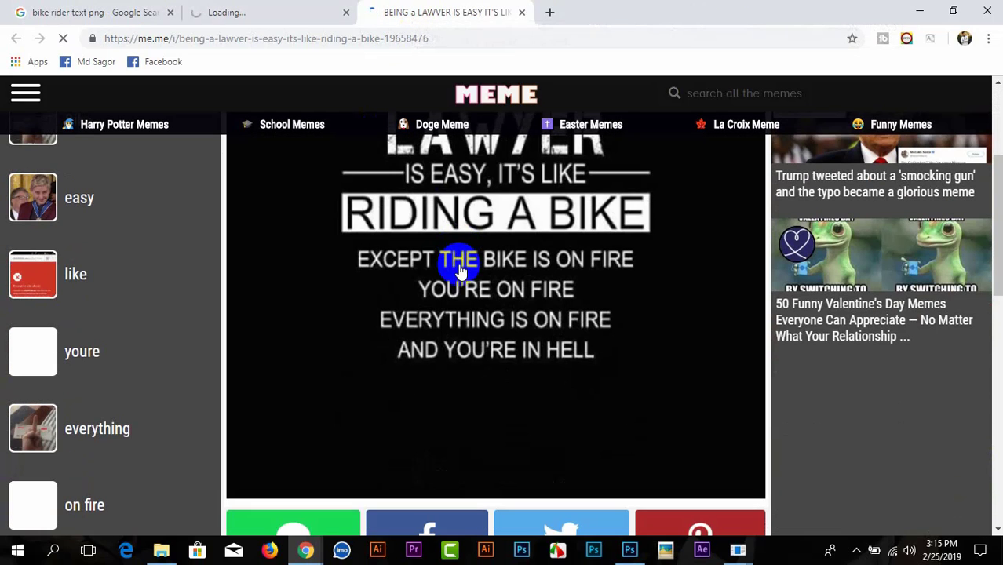
{"action": "scroll", "coordinate": [471, 274], "scroll_direction": "up", "scroll_amount": 3}
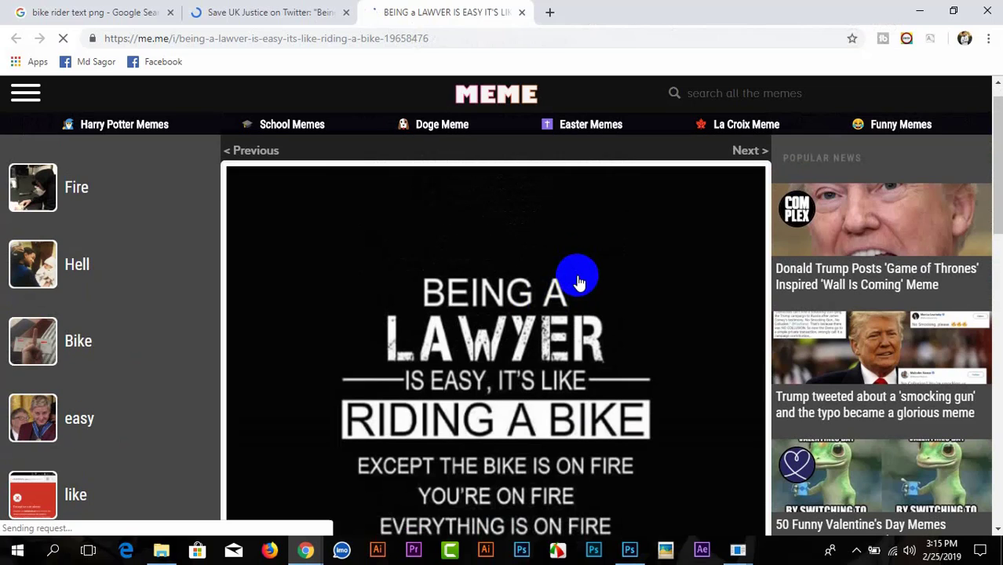
Copy the 'Being a lawyer… riding a bike' meme image and return to Photoshop.
{"action": "right_click", "coordinate": [577, 276]}
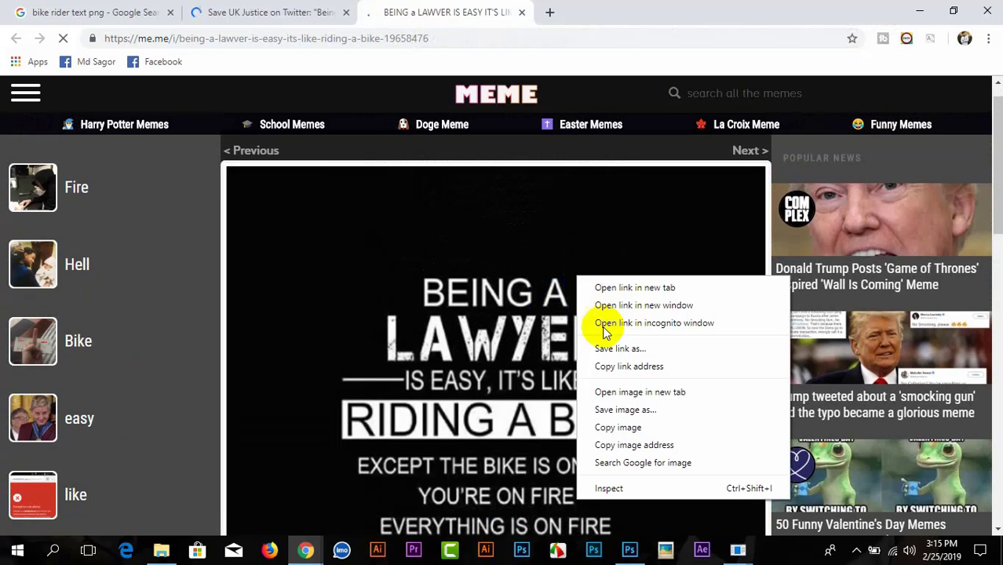
{"action": "left_click", "coordinate": [618, 427]}
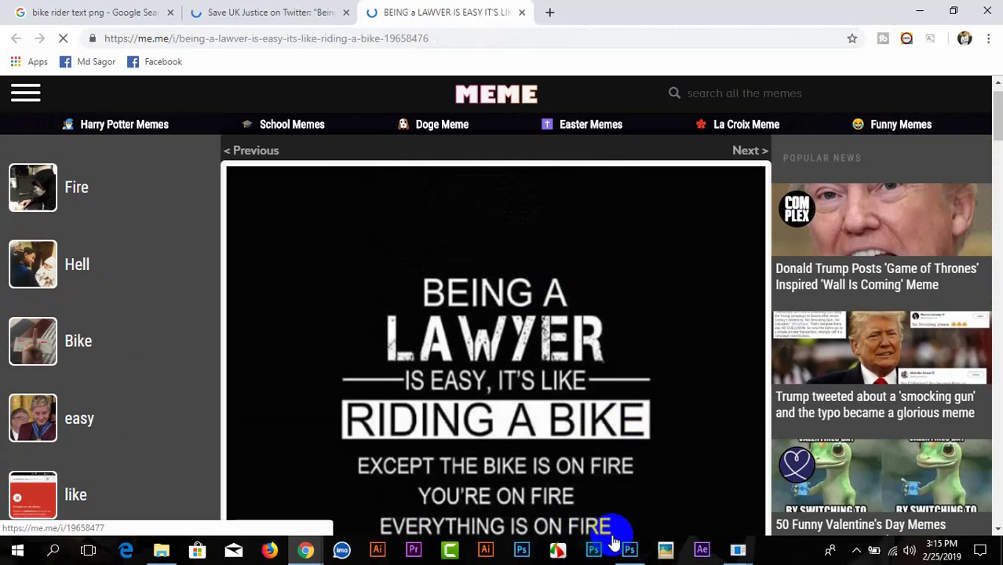
{"action": "left_click", "coordinate": [630, 547]}
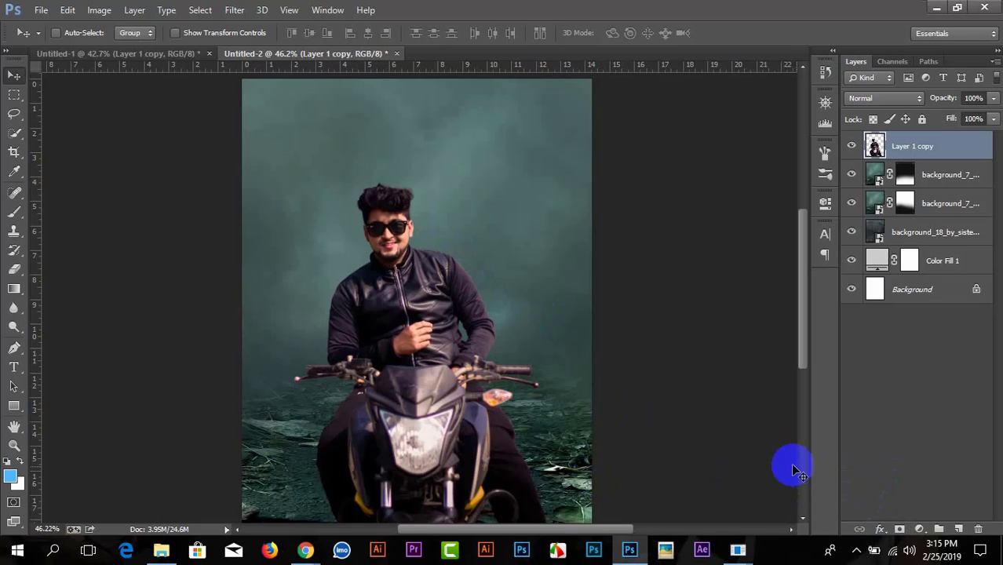
Paste the lawyer meme as a new layer, shift it up-right, and test Multiply blending.
{"action": "key", "text": "ctrl+v"}
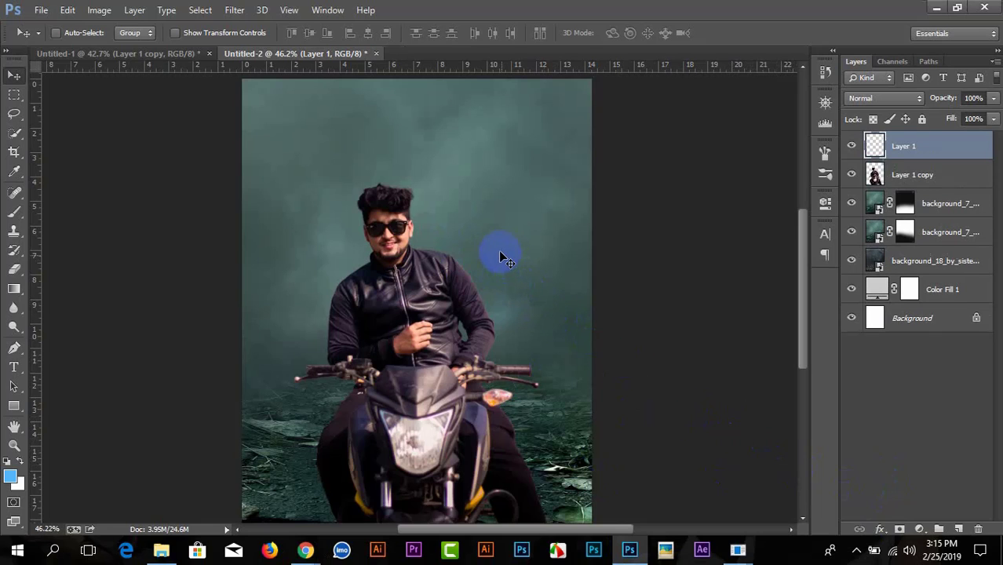
{"action": "left_click_drag", "start_coordinate": [418, 277], "coordinate": [465, 218]}
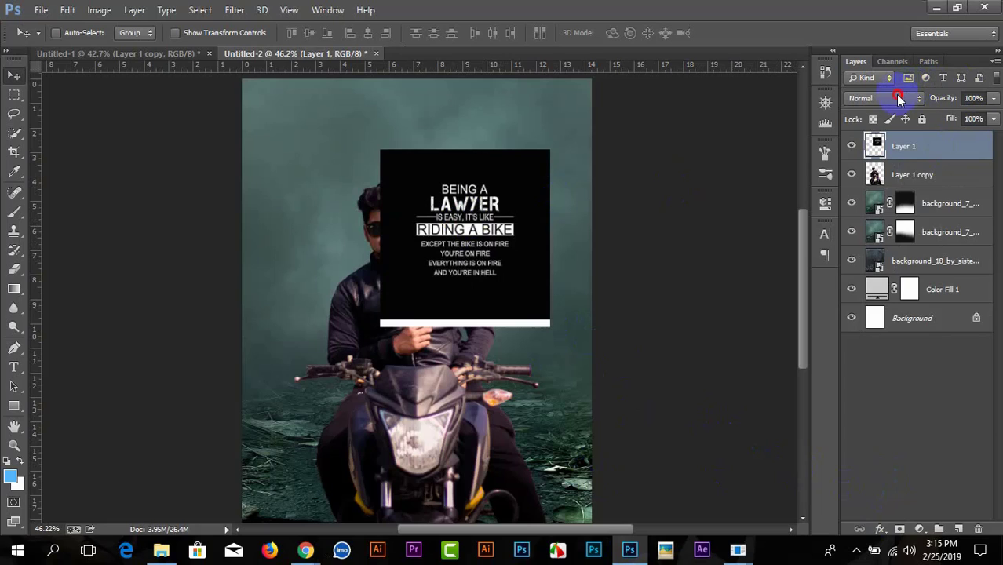
{"action": "left_click", "coordinate": [895, 98]}
{"action": "left_click", "coordinate": [875, 161]}
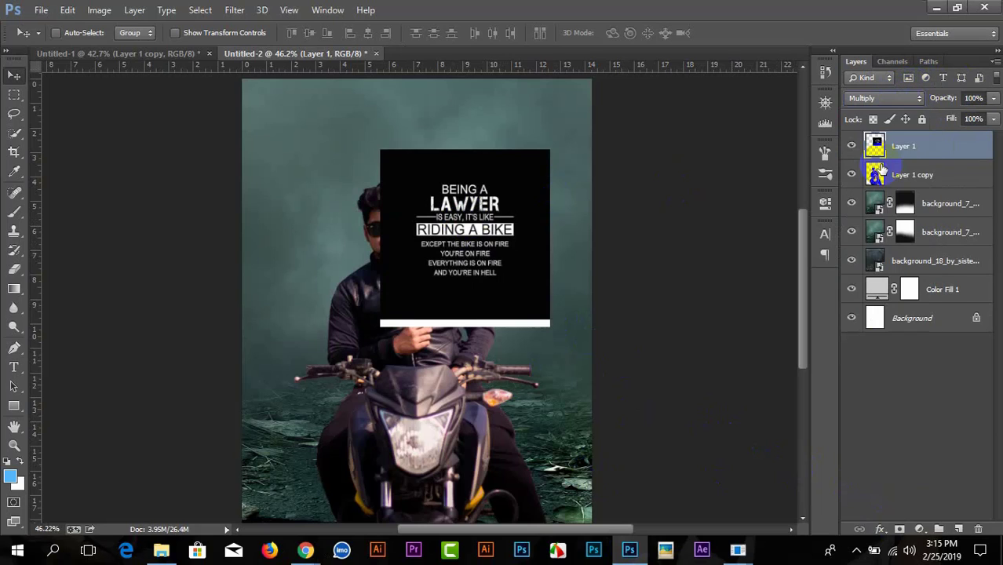
{"action": "scroll", "coordinate": [863, 98], "scroll_direction": "down", "scroll_amount": 1}
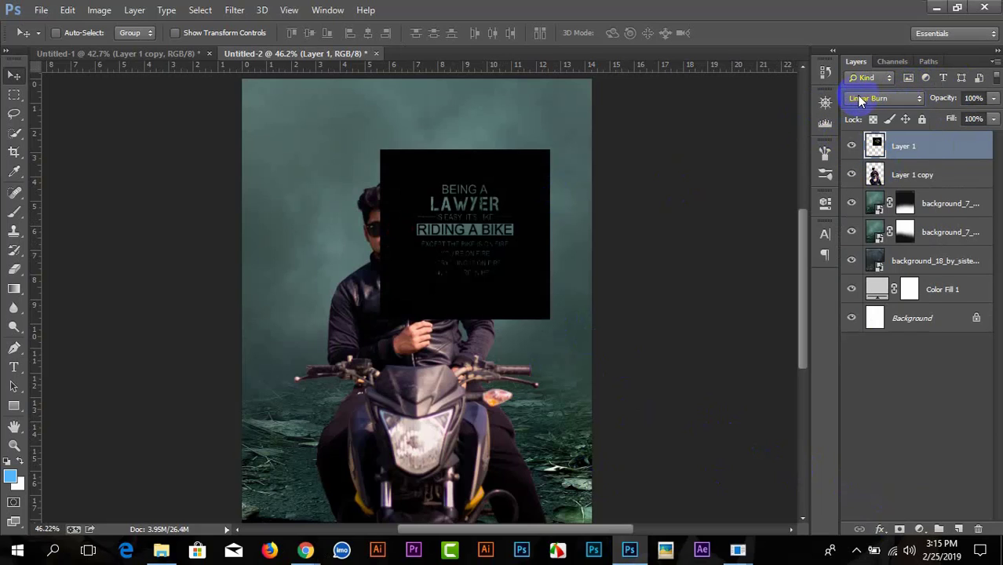
{"action": "scroll", "coordinate": [864, 98], "scroll_direction": "down", "scroll_amount": 1}
{"action": "scroll", "coordinate": [863, 98], "scroll_direction": "down", "scroll_amount": 1}
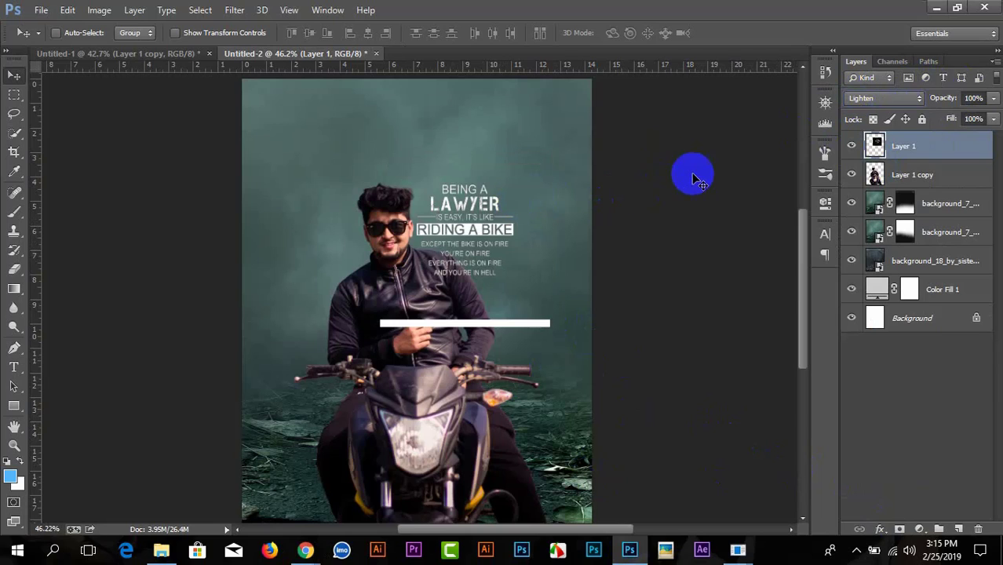
{"action": "left_click", "coordinate": [874, 144]}
{"action": "left_click", "coordinate": [871, 106]}
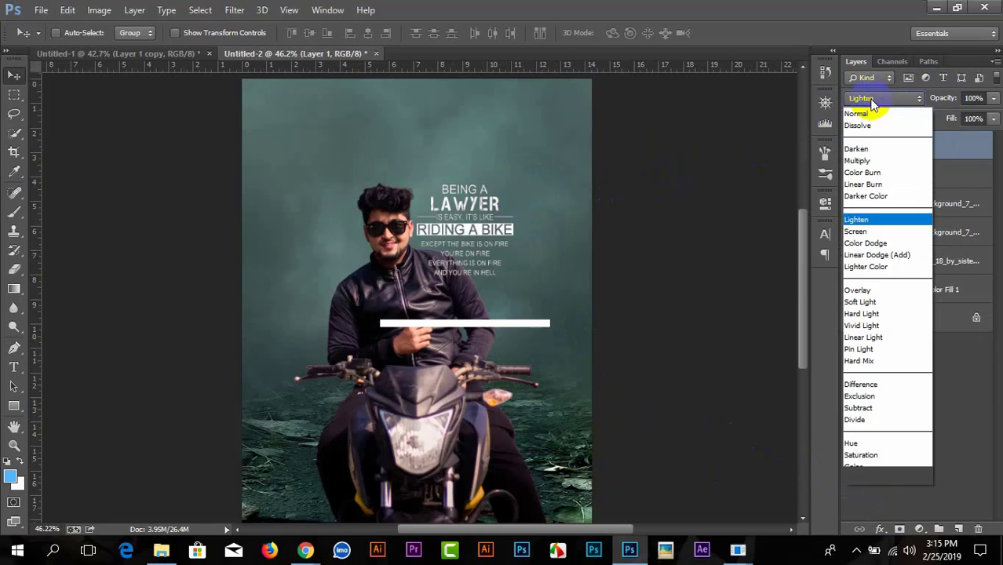
{"action": "left_click", "coordinate": [876, 83]}
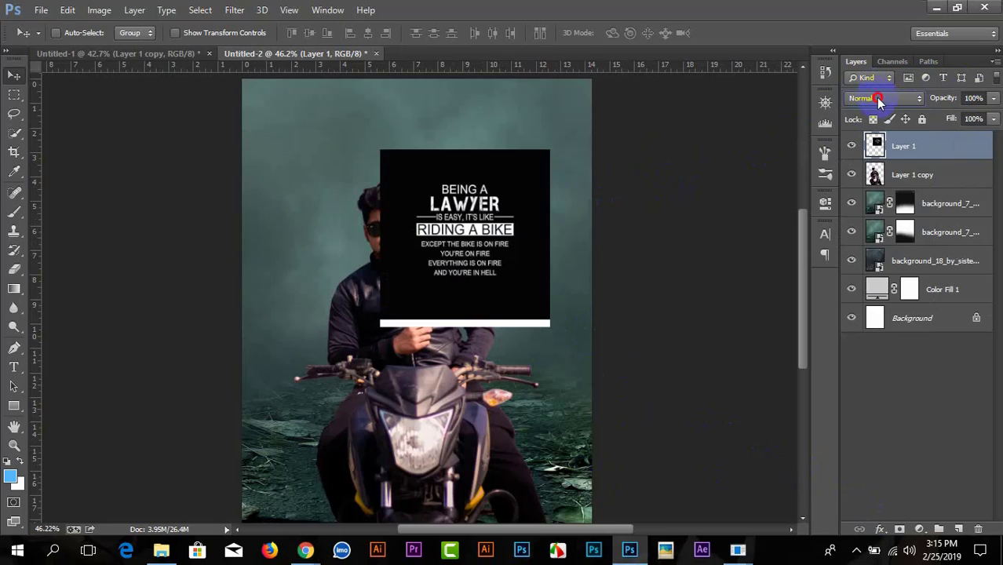
Set the meme layer to Lighter Color and move the quote toward the upper right.
{"action": "left_click", "coordinate": [878, 101]}
{"action": "left_click", "coordinate": [877, 101]}
{"action": "left_click", "coordinate": [878, 100]}
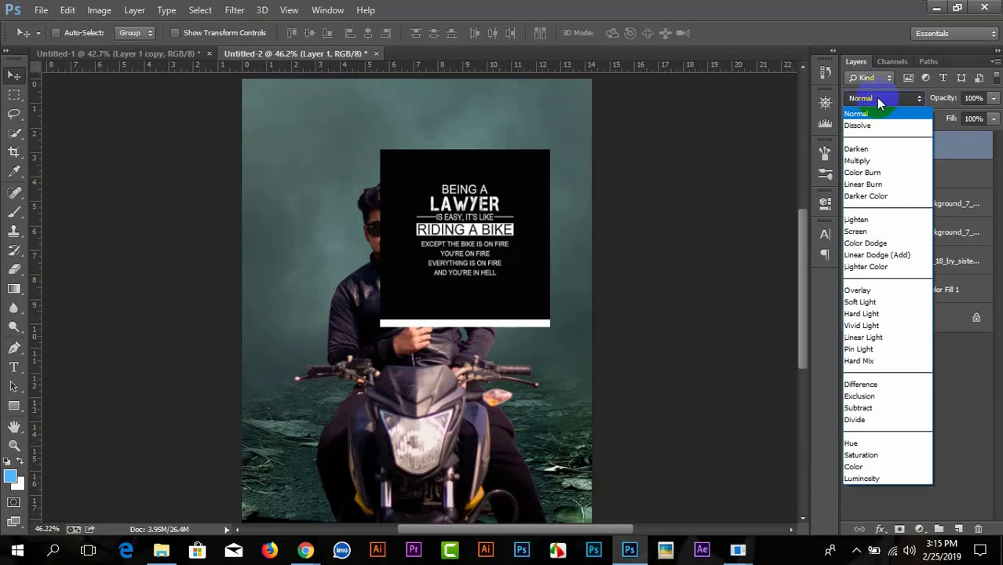
{"action": "left_click", "coordinate": [878, 100]}
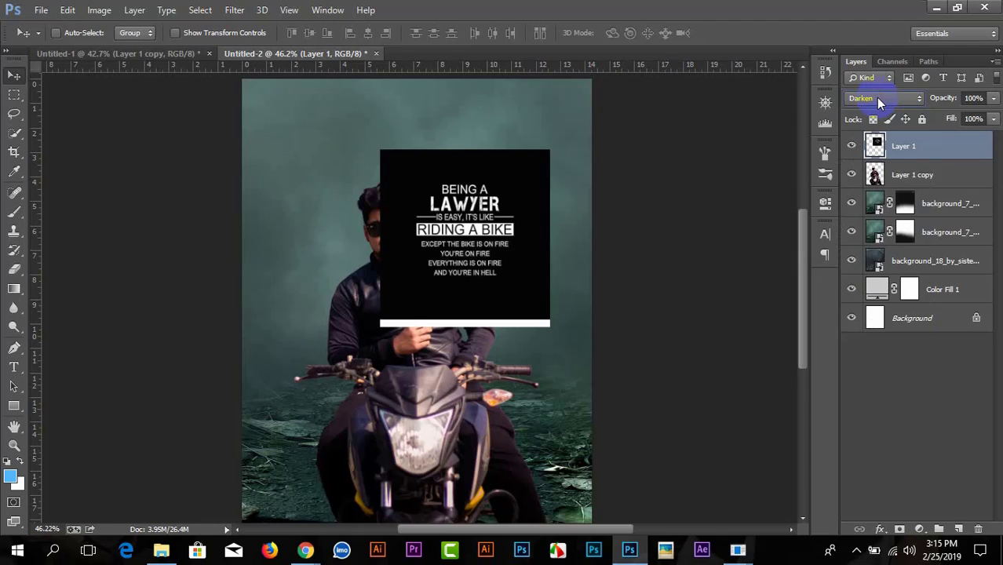
{"action": "scroll", "coordinate": [877, 100], "scroll_direction": "down", "scroll_amount": 1}
{"action": "scroll", "coordinate": [877, 100], "scroll_direction": "down", "scroll_amount": 1}
{"action": "scroll", "coordinate": [878, 101], "scroll_direction": "down", "scroll_amount": 2}
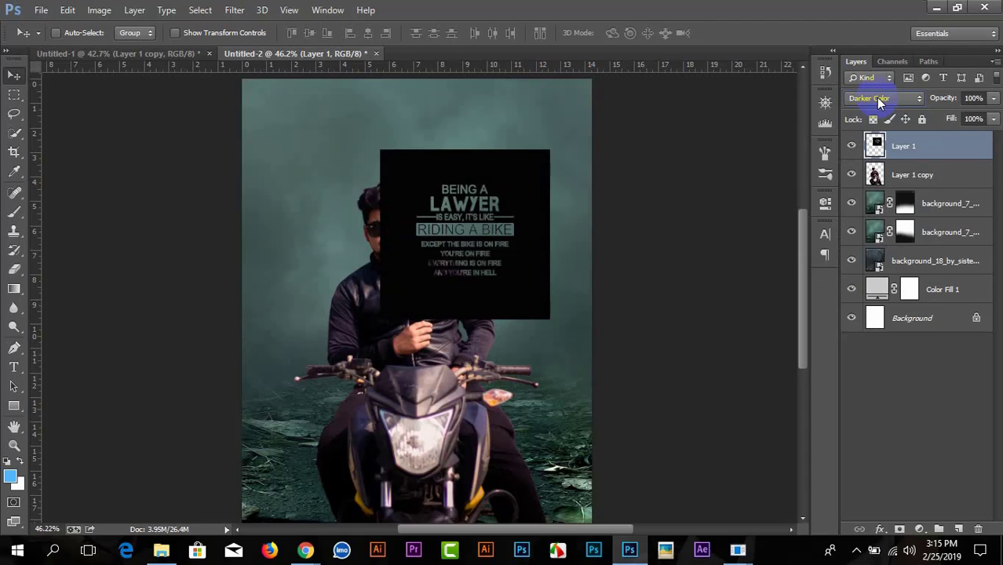
{"action": "scroll", "coordinate": [879, 102], "scroll_direction": "down", "scroll_amount": 2}
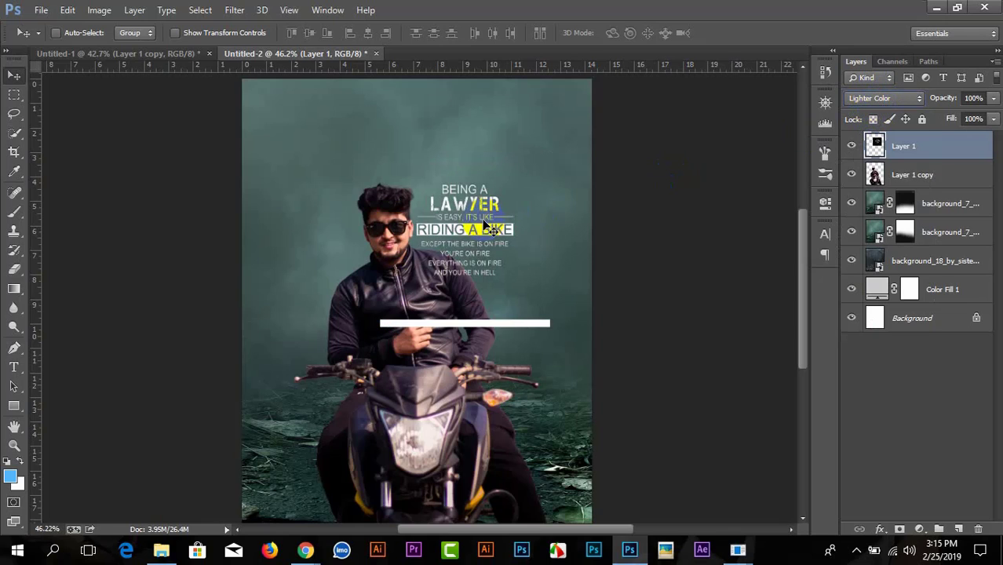
{"action": "mouse_move", "coordinate": [481, 230]}
{"action": "left_mouse_down"}
{"action": "mouse_move", "coordinate": [544, 278]}
{"action": "mouse_move", "coordinate": [504, 179]}
{"action": "left_mouse_up"}
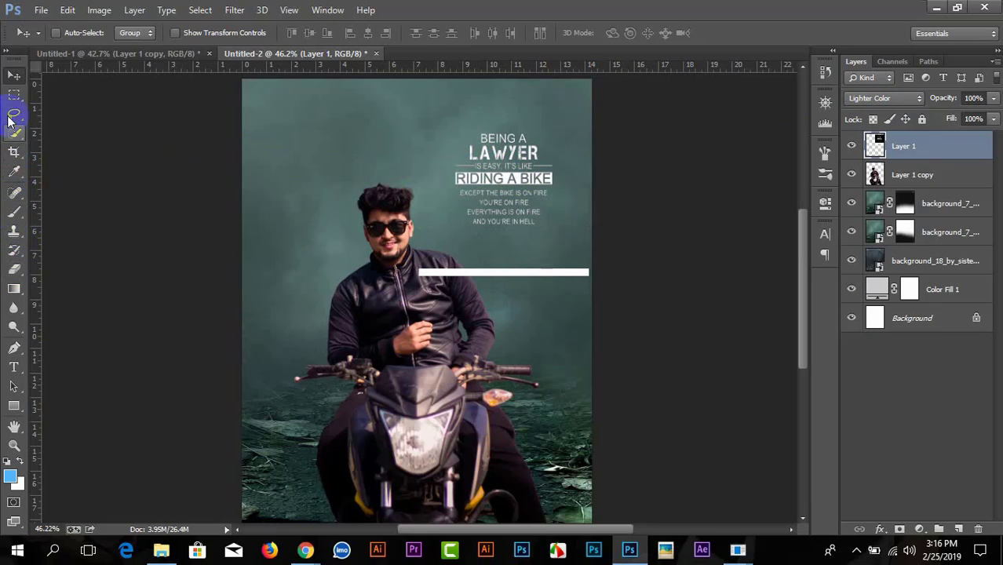
Add a layer mask to the meme layer from a rectangle around the quote text.
{"action": "left_click", "coordinate": [14, 95]}
{"action": "mouse_move", "coordinate": [423, 100]}
{"action": "left_mouse_down"}
{"action": "mouse_move", "coordinate": [583, 250]}
{"action": "mouse_move", "coordinate": [584, 237]}
{"action": "left_mouse_up"}
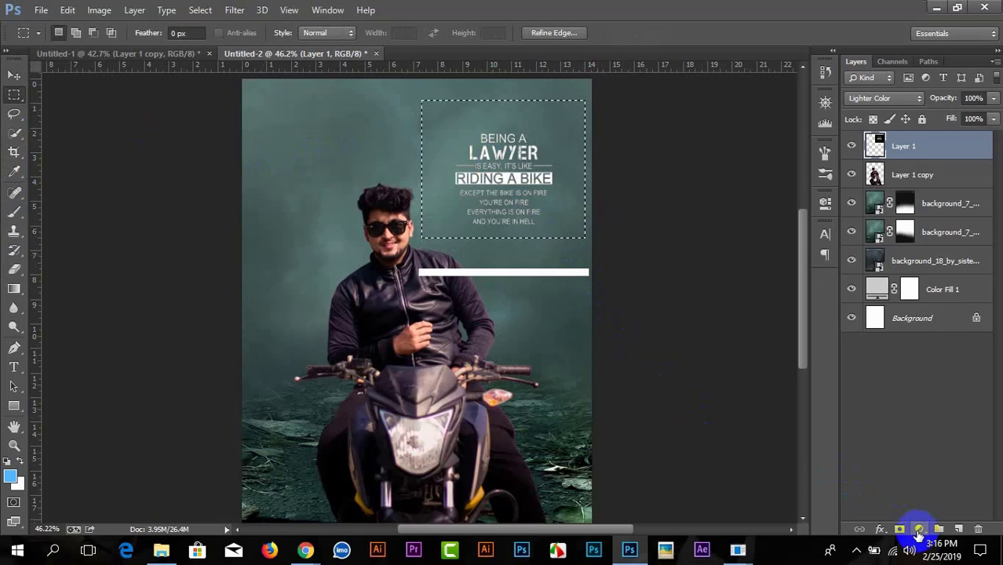
{"action": "left_click", "coordinate": [899, 529]}
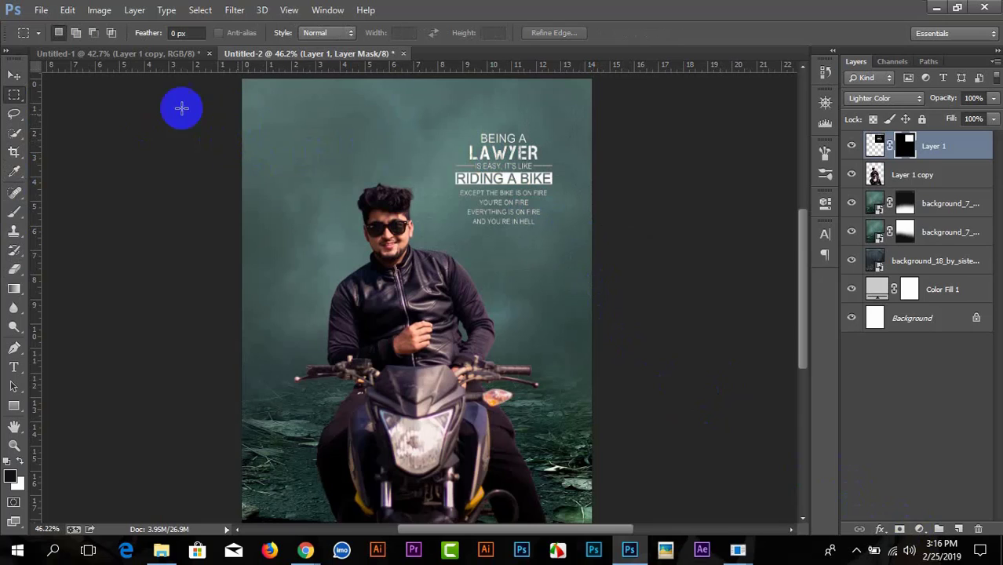
Reposition the quote and the rider layers so the quote sits beside the man.
{"action": "left_click", "coordinate": [14, 75]}
{"action": "left_click_drag", "start_coordinate": [396, 186], "coordinate": [425, 258]}
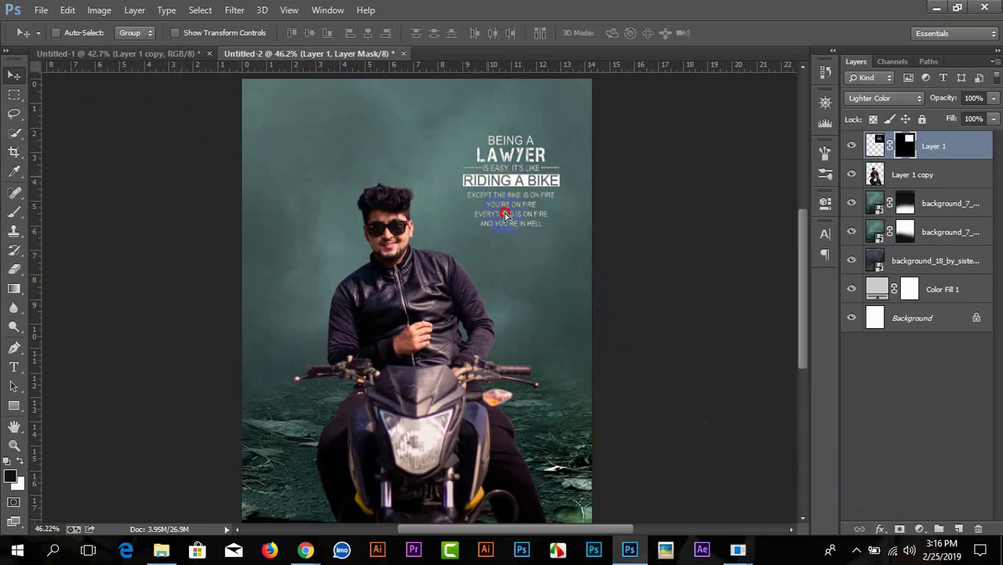
{"action": "right_click", "coordinate": [417, 267]}
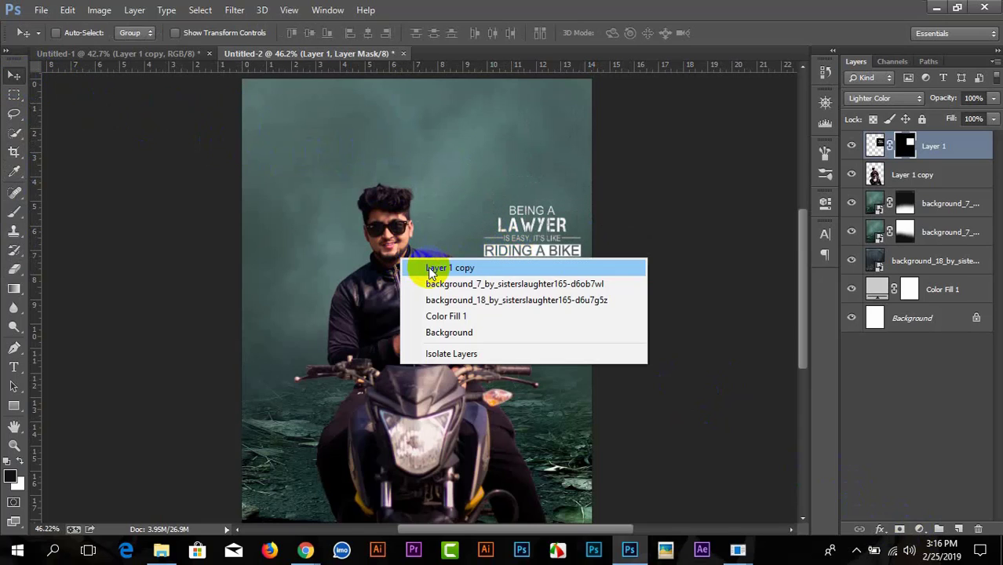
{"action": "left_click", "coordinate": [418, 268]}
{"action": "left_click_drag", "start_coordinate": [515, 403], "coordinate": [524, 259]}
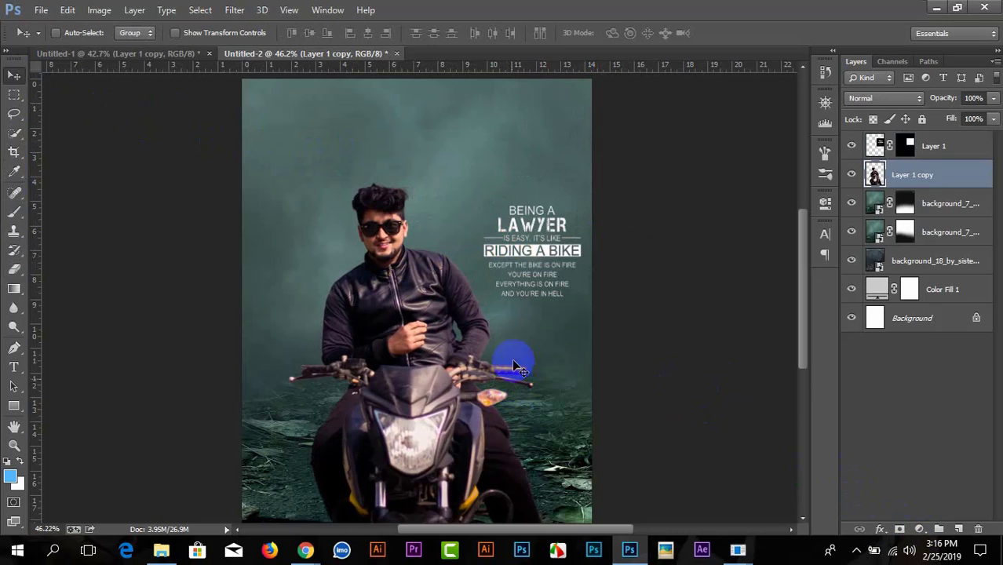
{"action": "right_click", "coordinate": [524, 259]}
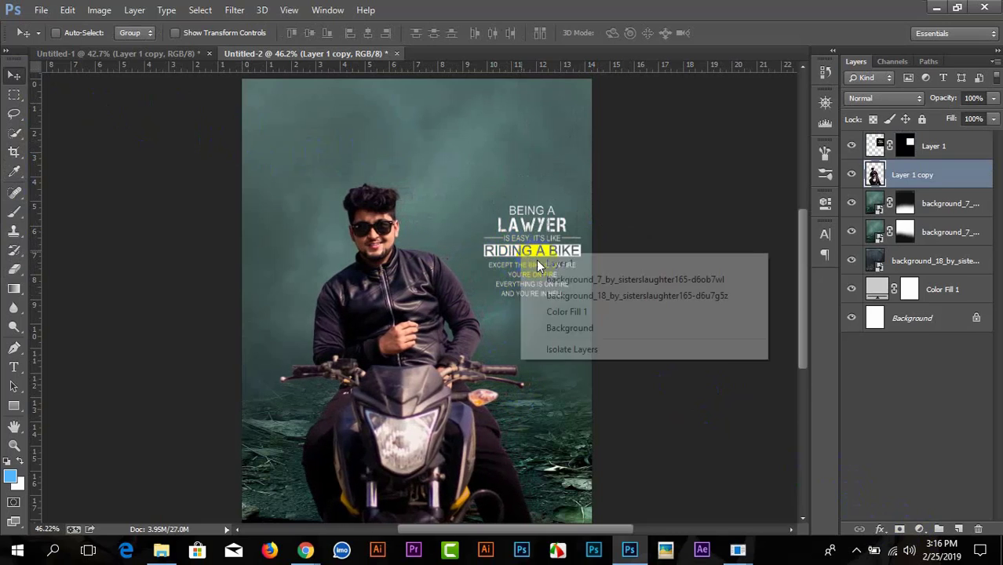
{"action": "left_click", "coordinate": [543, 262]}
{"action": "left_click_drag", "start_coordinate": [544, 258], "coordinate": [530, 276]}
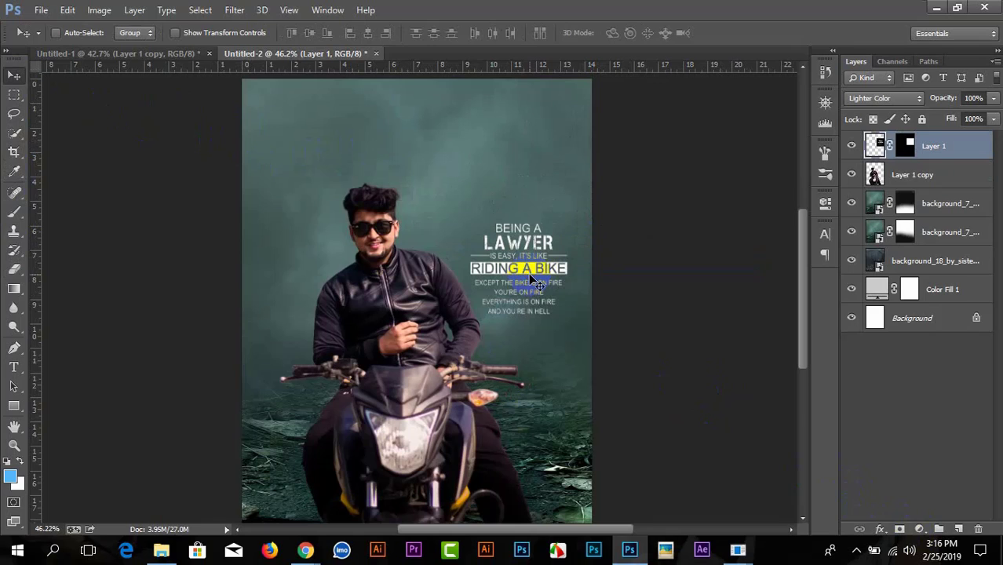
Scale the quote layer to 150%, nudge it left and down at upper right, and commit.
{"action": "key", "text": "ctrl+t"}
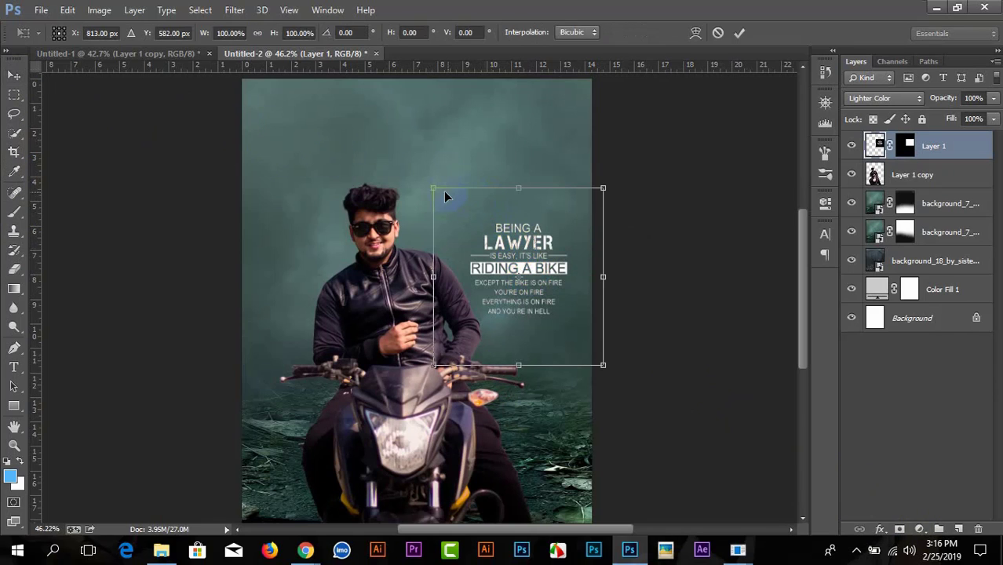
{"action": "left_click_drag", "start_coordinate": [418, 171], "coordinate": [339, 85]}
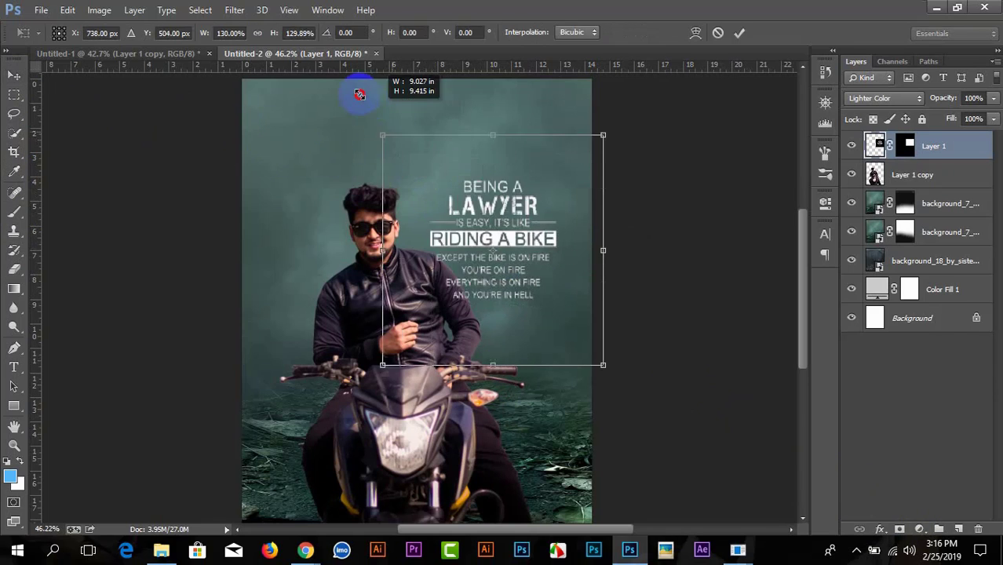
{"action": "left_click_drag", "start_coordinate": [466, 196], "coordinate": [509, 219]}
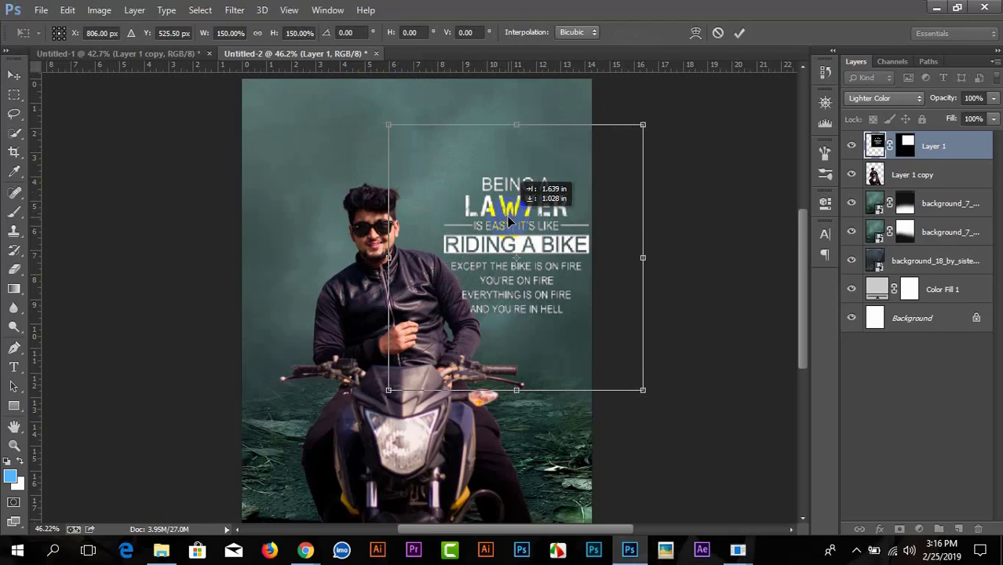
{"action": "left_click_drag", "start_coordinate": [538, 227], "coordinate": [537, 190]}
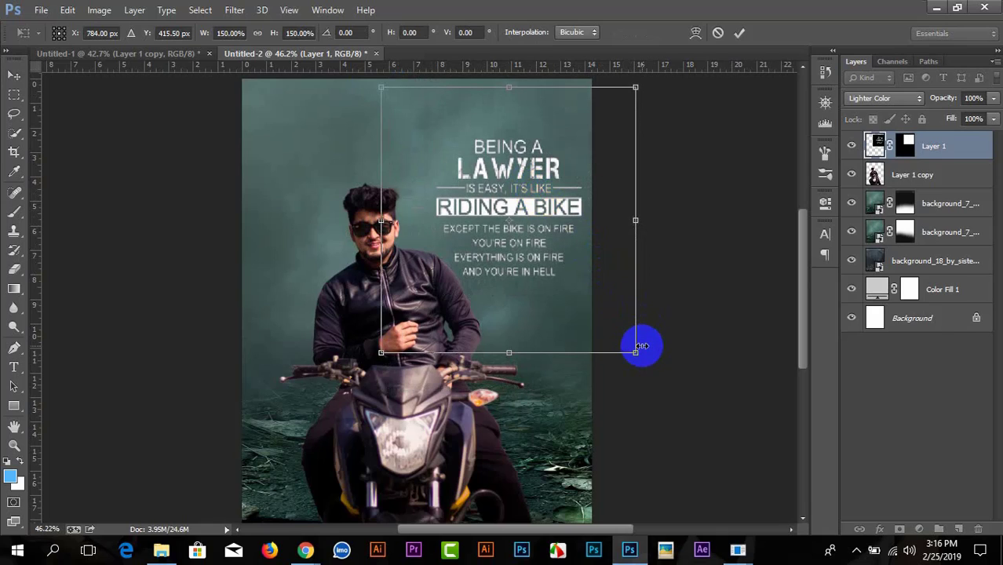
{"action": "left_click_drag", "start_coordinate": [635, 353], "coordinate": [636, 354]}
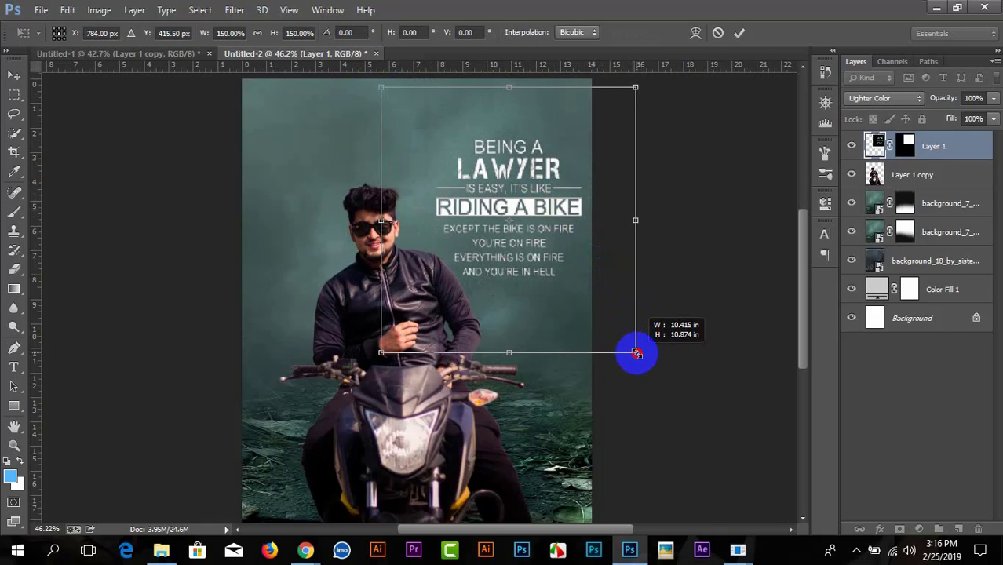
{"action": "left_click_drag", "start_coordinate": [559, 268], "coordinate": [568, 273]}
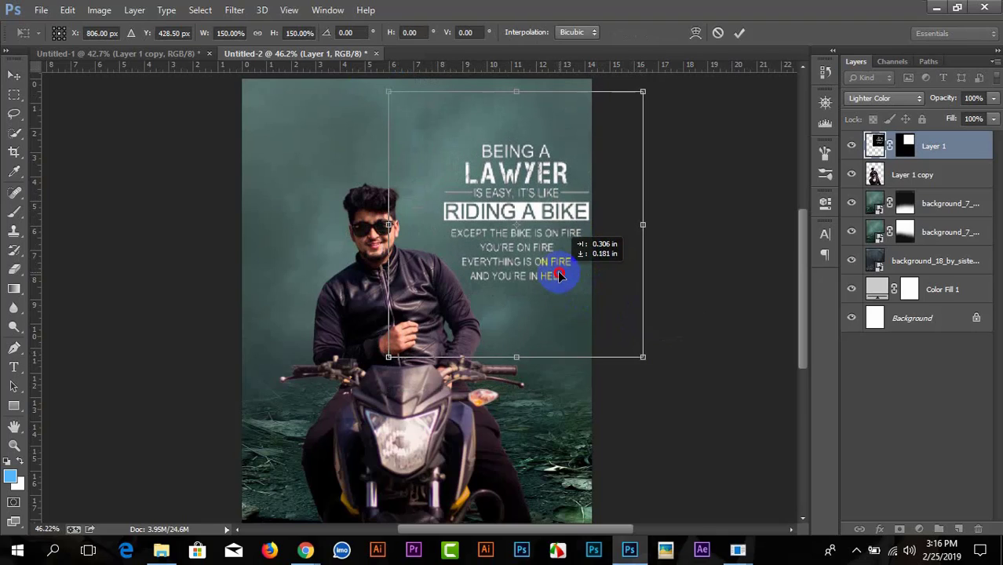
{"action": "key", "text": "Left"}
{"action": "key", "text": "Left"}
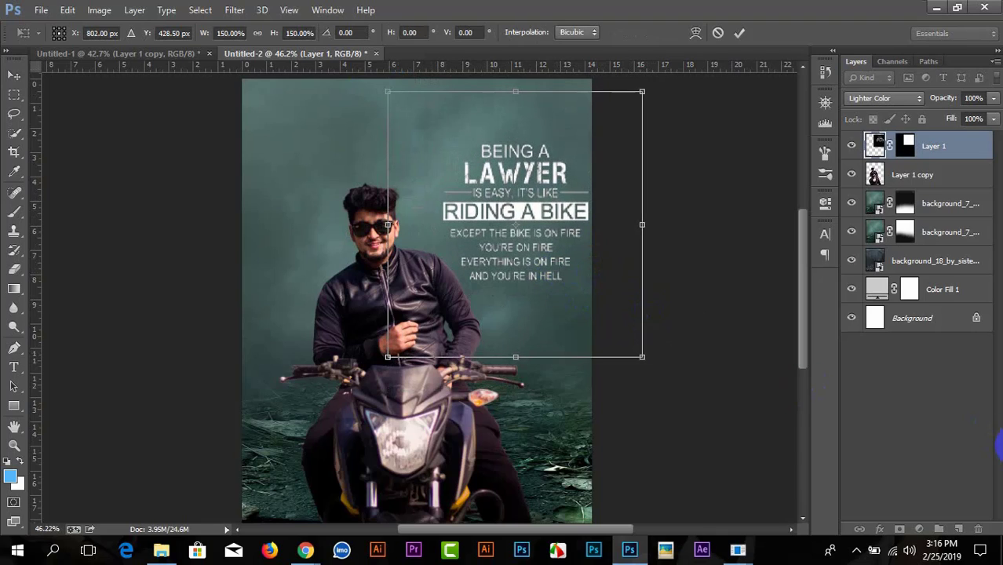
{"action": "key", "text": "Left"}
{"action": "key", "text": "Left"}
{"action": "key", "text": "Down"}
{"action": "key", "text": "Down"}
{"action": "key", "text": "Down"}
{"action": "key", "text": "Down"}
{"action": "key", "text": "Down"}
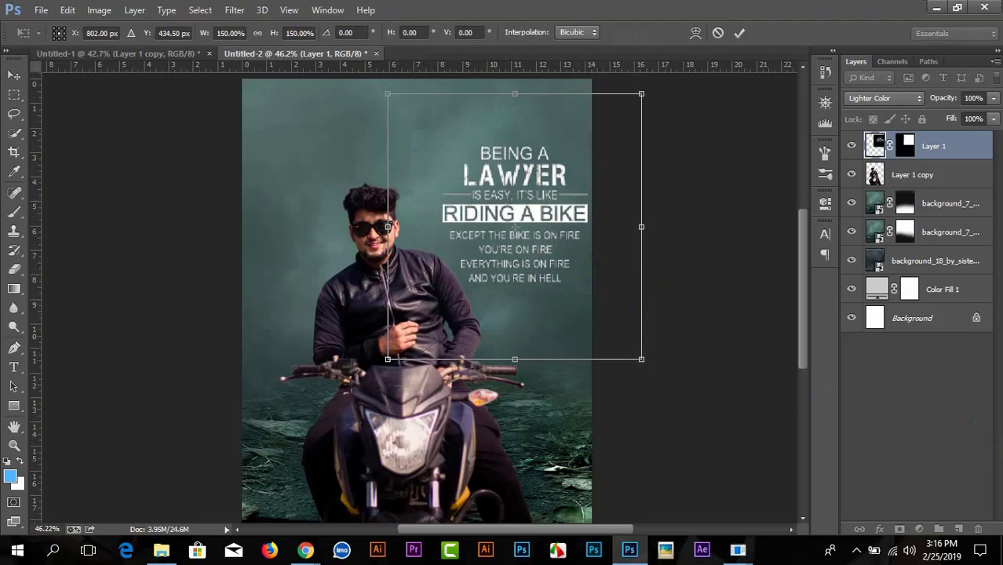
{"action": "key", "text": "Down"}
{"action": "key", "text": "Down"}
{"action": "key", "text": "Down"}
{"action": "key", "text": "Down"}
{"action": "key", "text": "Down"}
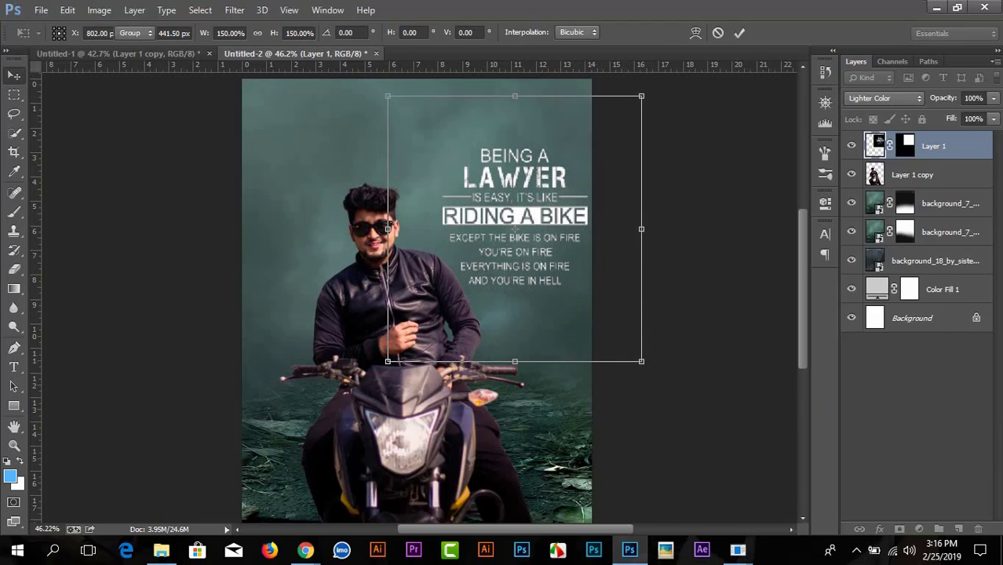
{"action": "key", "text": "Return"}
Draw a black 244 × 42 px rectangle just below the quote's last line.
{"action": "scroll", "coordinate": [443, 292], "scroll_direction": "up", "scroll_amount": 3, "text": "alt"}
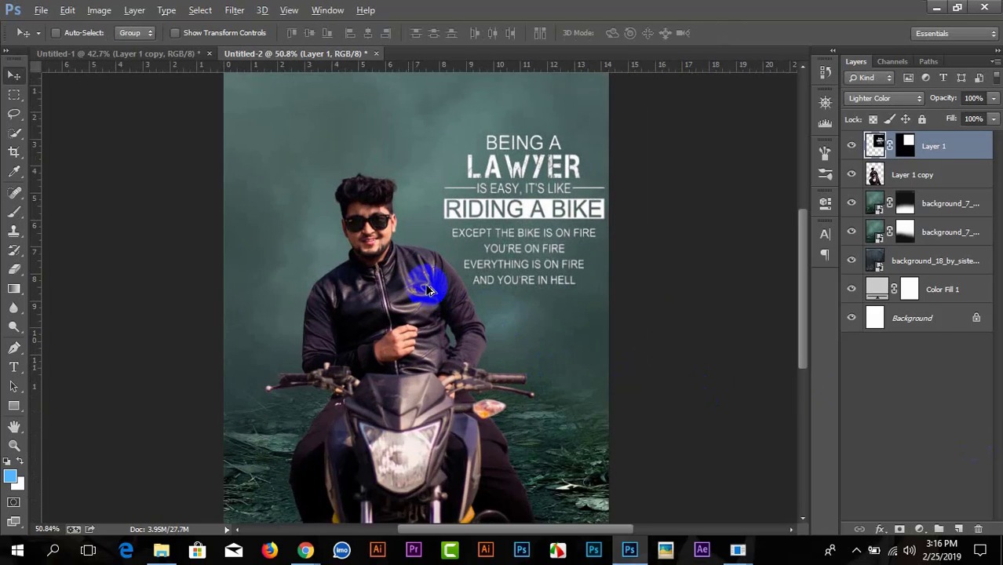
{"action": "scroll", "coordinate": [611, 173], "scroll_direction": "up", "scroll_amount": 1}
{"action": "scroll", "coordinate": [596, 196], "scroll_direction": "up", "scroll_amount": 1}
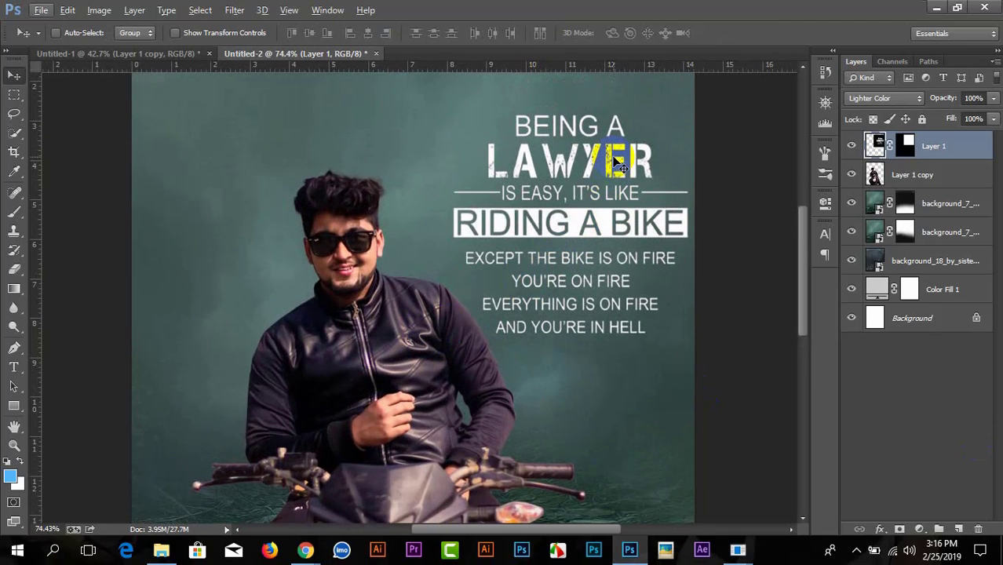
{"action": "scroll", "coordinate": [238, 275], "scroll_direction": "up", "scroll_amount": 2, "text": "alt"}
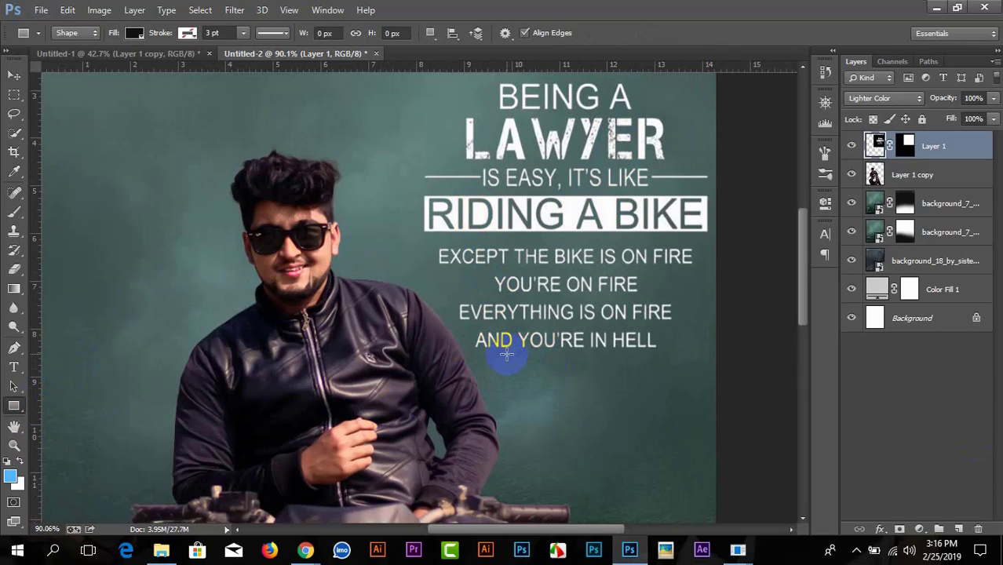
{"action": "left_click_drag", "start_coordinate": [491, 358], "coordinate": [649, 385]}
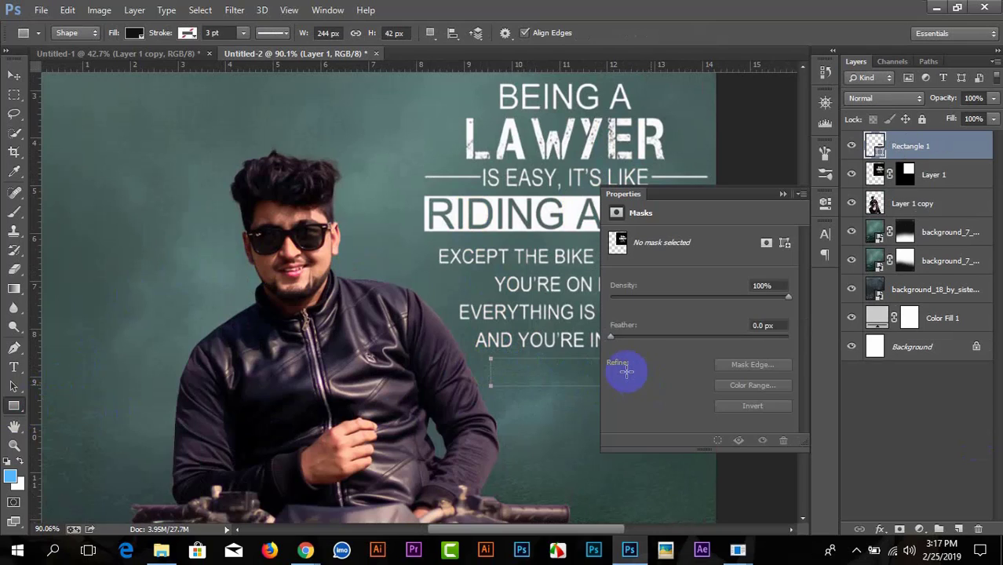
{"action": "left_click", "coordinate": [782, 196]}
Shift the black bar slightly to line it up beneath the quote.
{"action": "left_click", "coordinate": [12, 78]}
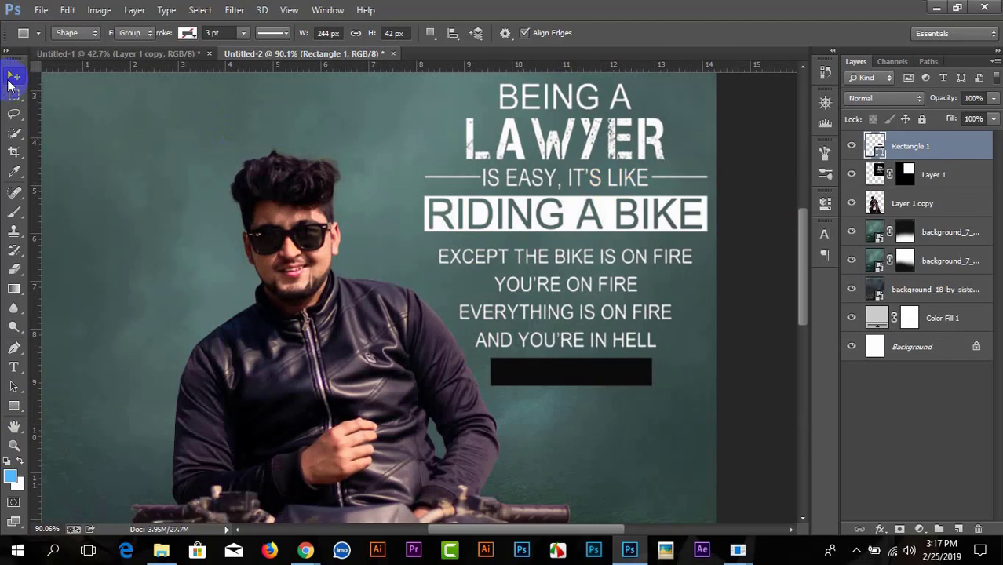
{"action": "left_click_drag", "start_coordinate": [533, 367], "coordinate": [527, 365]}
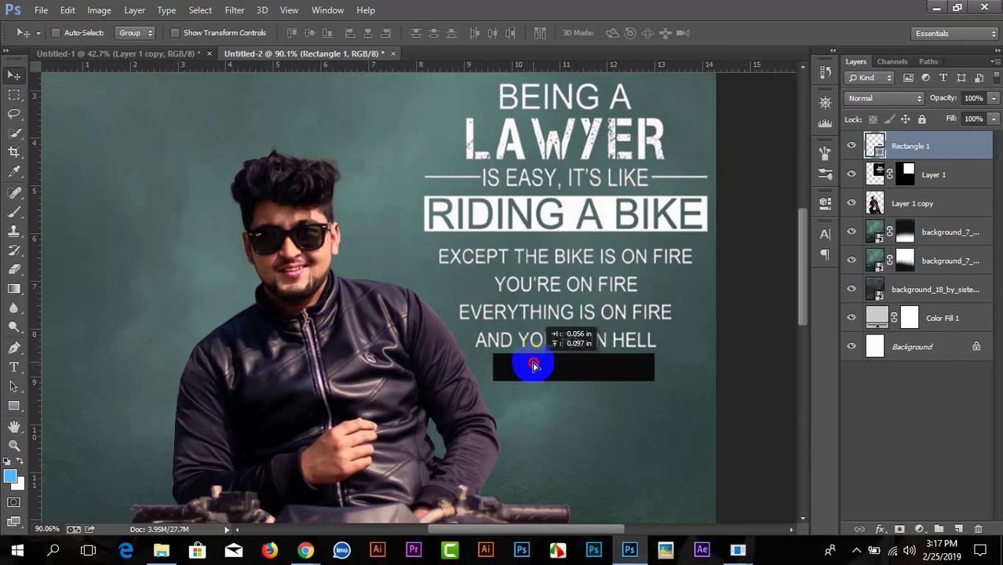
{"action": "scroll", "coordinate": [542, 375], "scroll_direction": "up", "scroll_amount": 1}
{"action": "scroll", "coordinate": [547, 380], "scroll_direction": "up", "scroll_amount": 1}
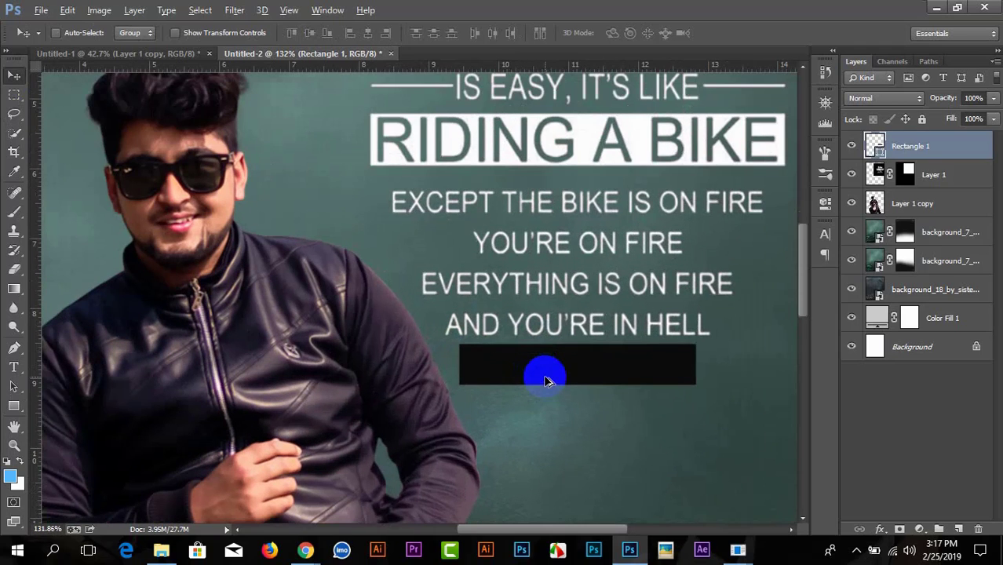
{"action": "scroll", "coordinate": [565, 383], "scroll_direction": "up", "scroll_amount": 1}
{"action": "scroll", "coordinate": [560, 380], "scroll_direction": "up", "scroll_amount": 1}
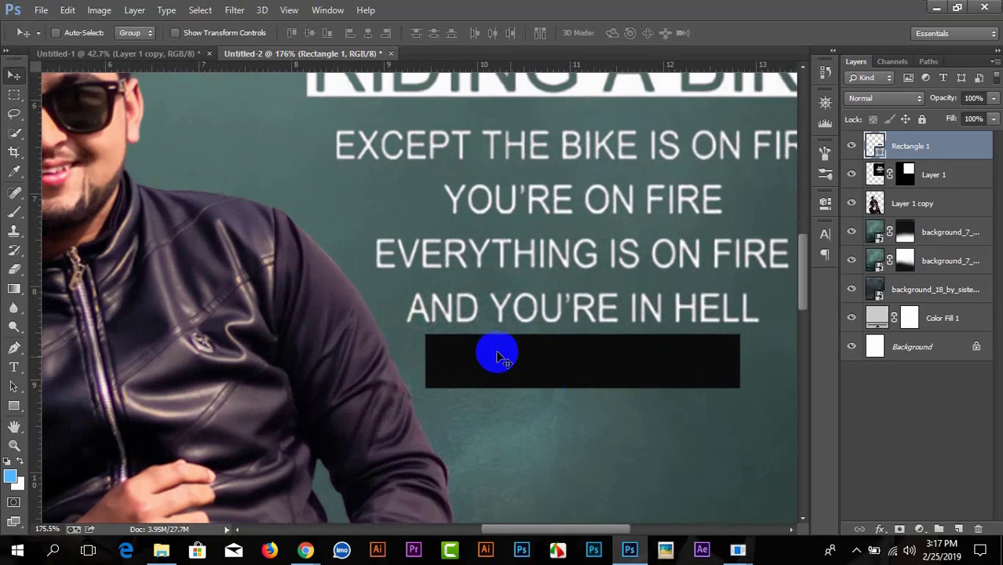
{"action": "left_click", "coordinate": [634, 366]}
{"action": "left_click_drag", "start_coordinate": [634, 365], "coordinate": [637, 370]}
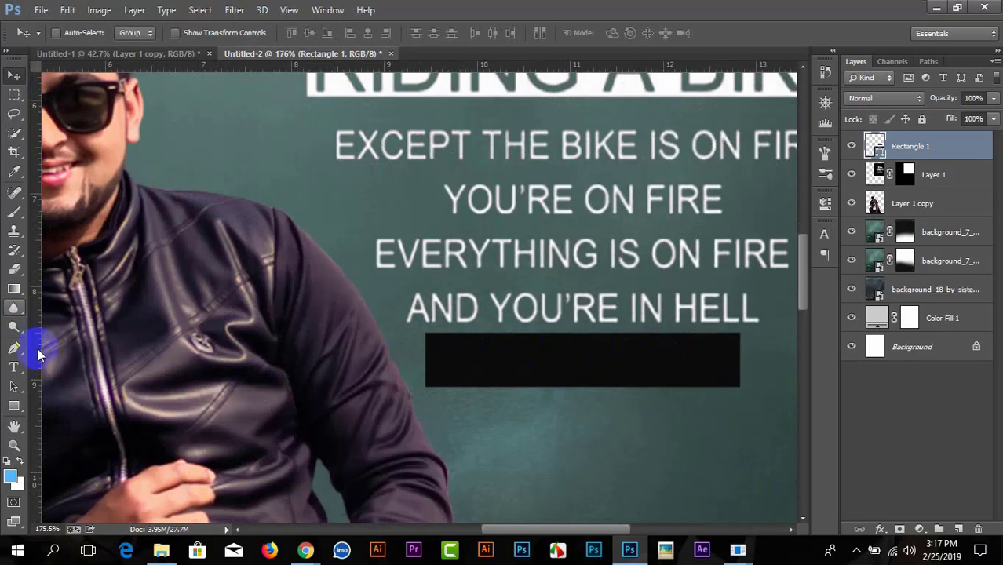
Add the signature name as text below the black bar, sized 26.72 pt.
{"action": "left_click", "coordinate": [14, 366]}
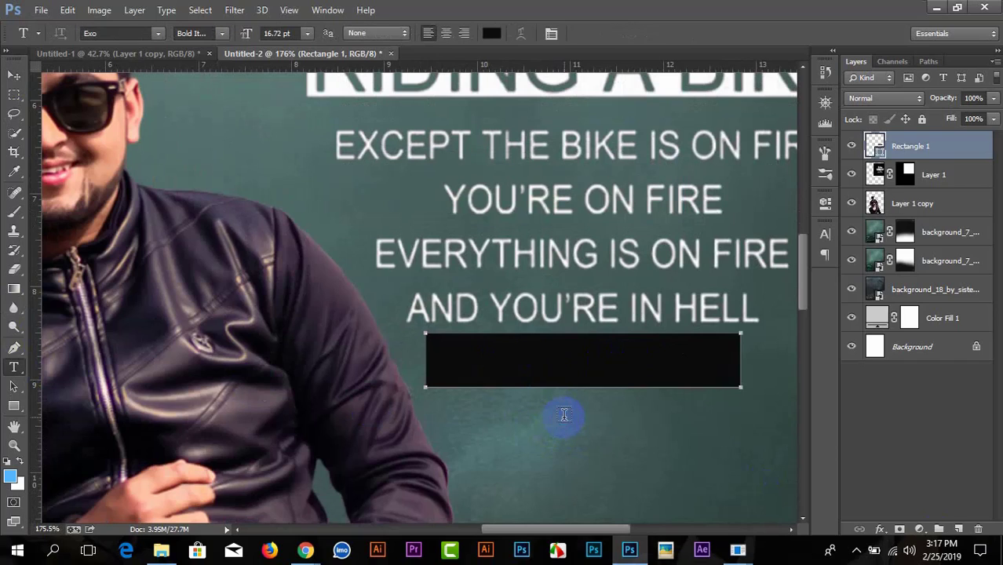
{"action": "left_click", "coordinate": [571, 451]}
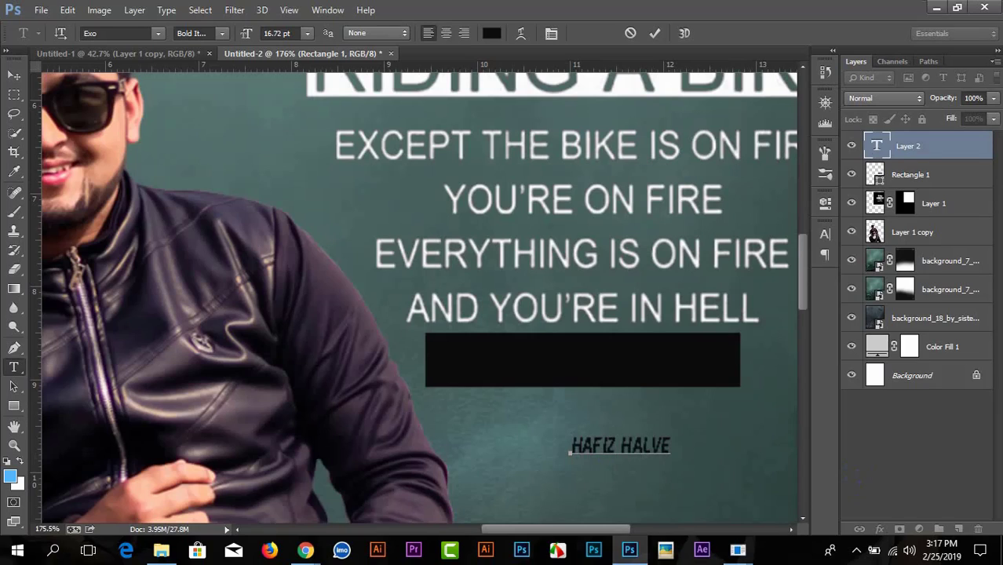
{"action": "key", "text": "ctrl+a"}
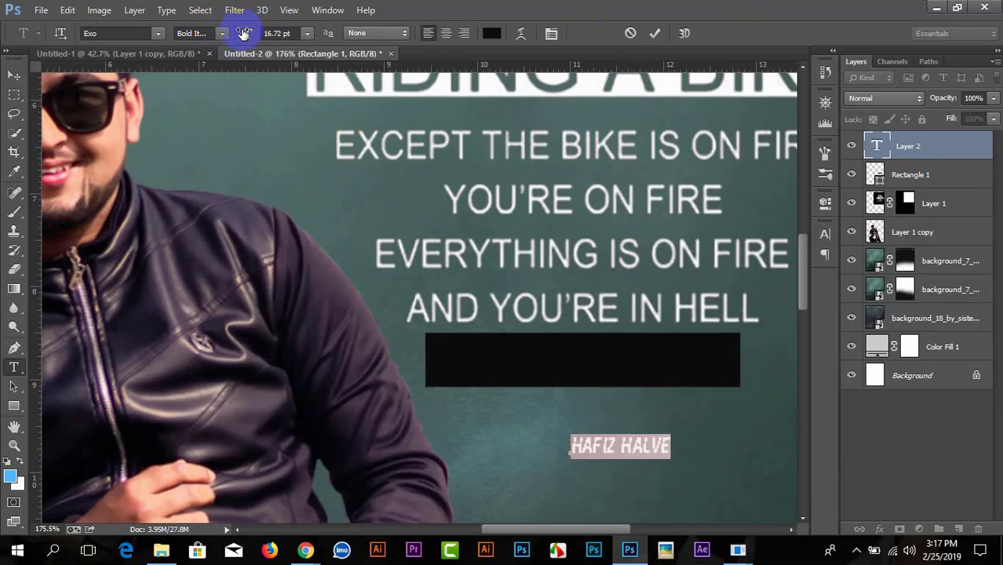
{"action": "left_click_drag", "start_coordinate": [244, 33], "coordinate": [252, 33]}
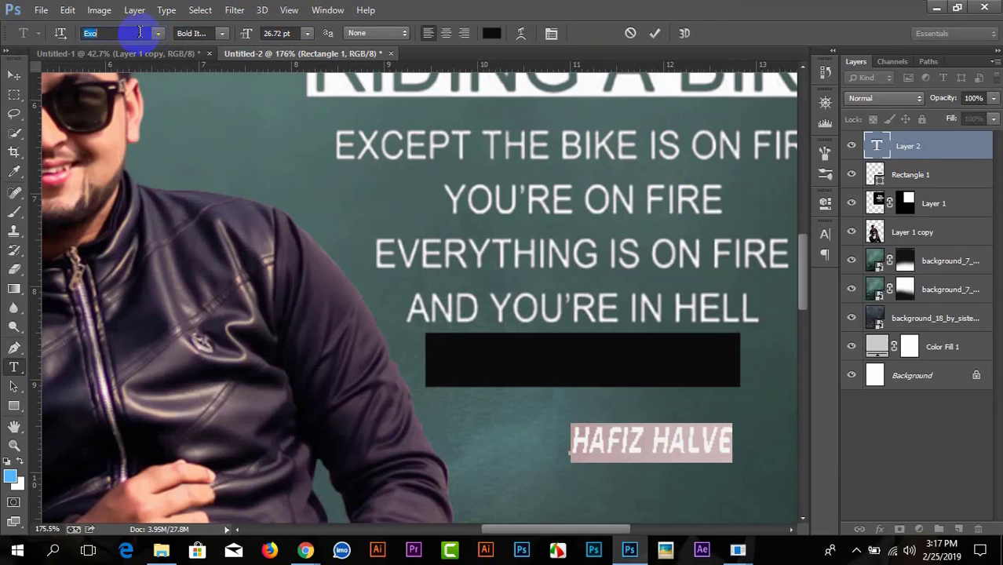
Try several fonts and settle the signature on PC.DE (OT1) Bold, then commit.
{"action": "key", "text": "Down"}
{"action": "key", "text": "Down"}
{"action": "key", "text": "Down"}
{"action": "key", "text": "Down"}
{"action": "key", "text": "Down"}
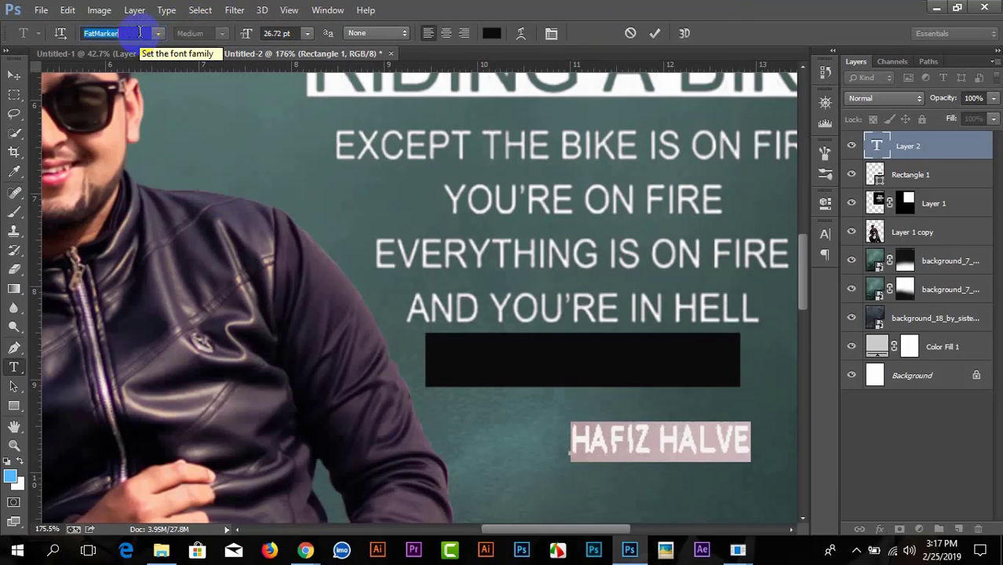
{"action": "key", "text": "Down"}
{"action": "key", "text": "Down"}
{"action": "key", "text": "Down"}
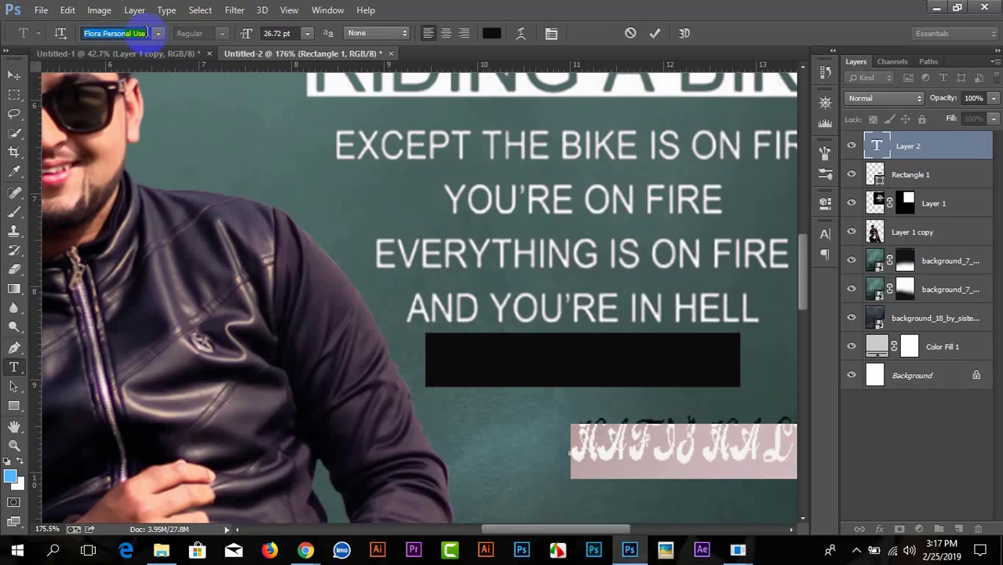
{"action": "left_click", "coordinate": [157, 34]}
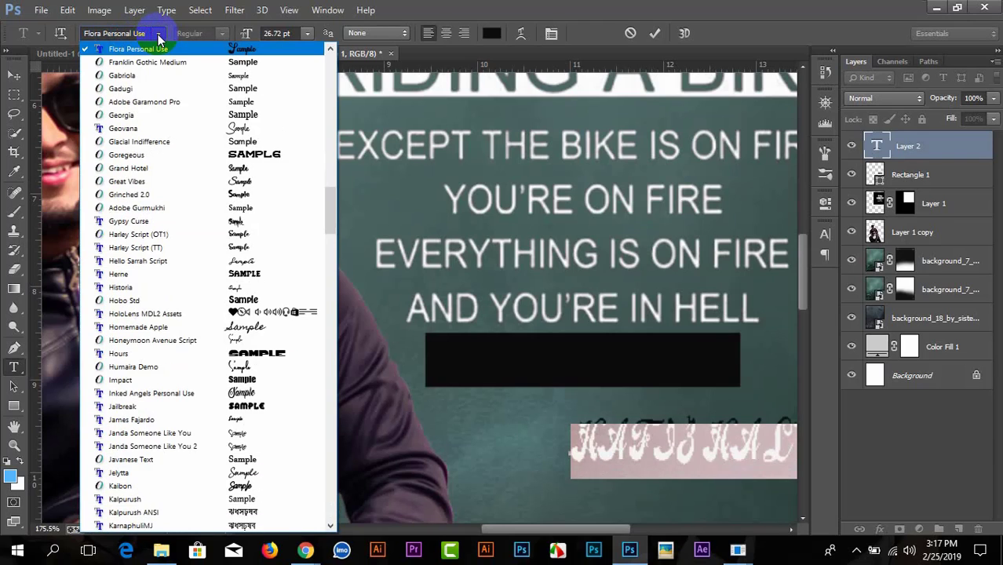
{"action": "left_click", "coordinate": [158, 35]}
{"action": "left_click", "coordinate": [158, 37]}
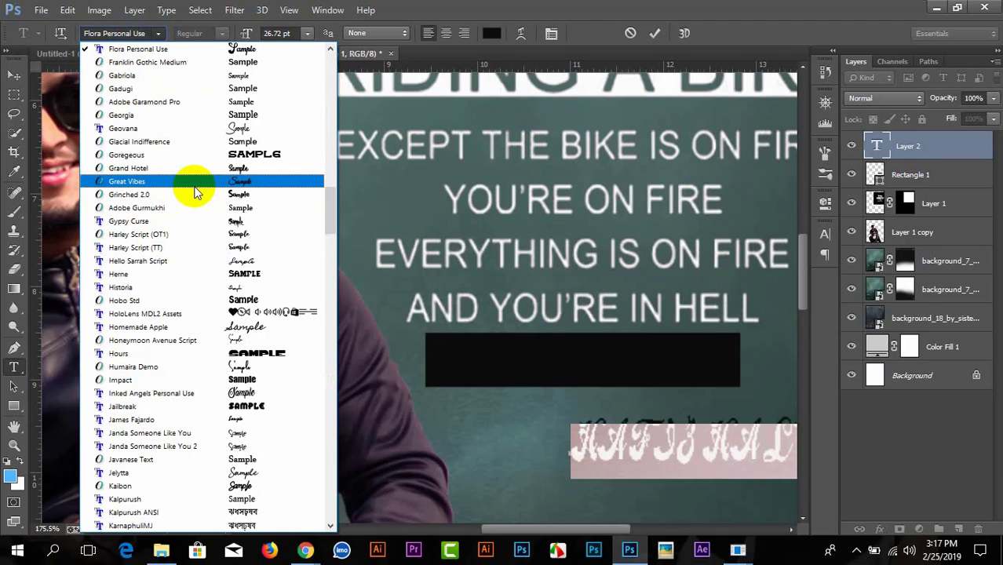
{"action": "left_click", "coordinate": [240, 127]}
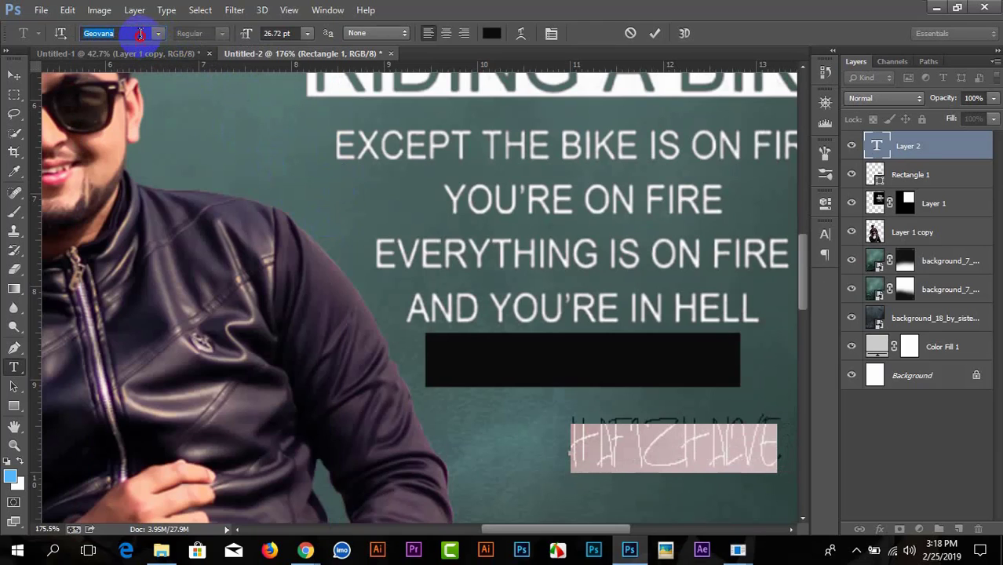
{"action": "key", "text": "Down"}
{"action": "key", "text": "Down"}
{"action": "key", "text": "Down"}
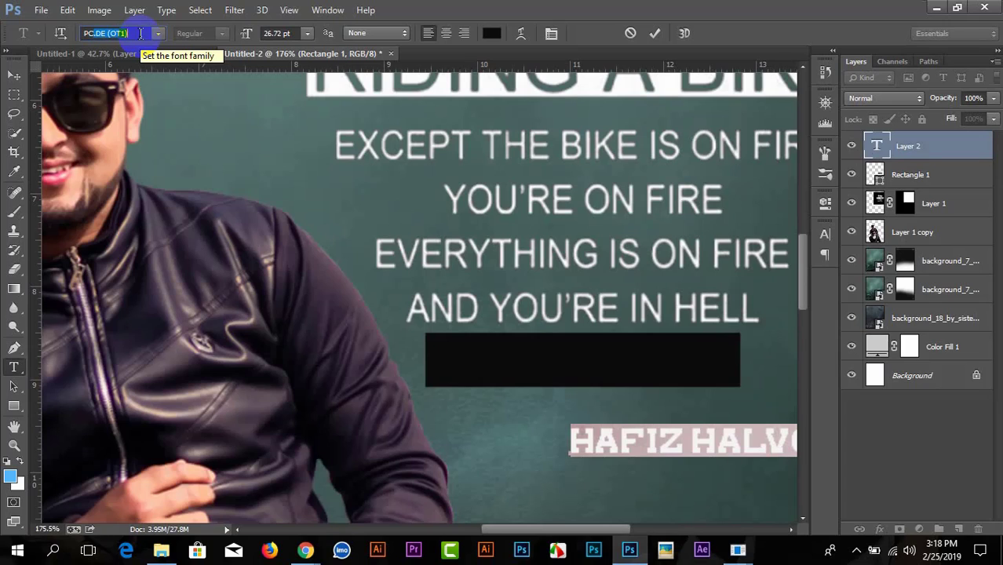
{"action": "left_click", "coordinate": [656, 33]}
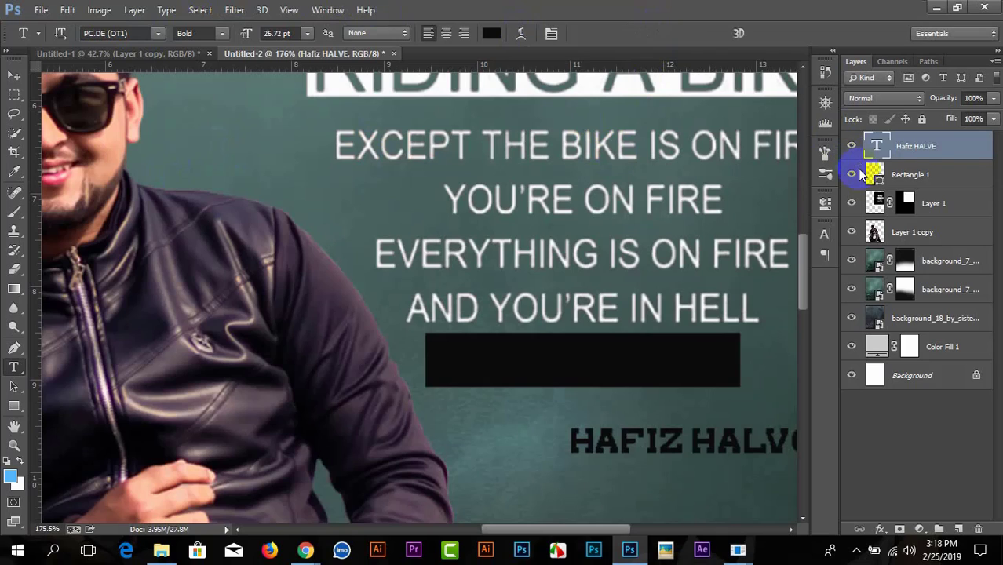
{"action": "double_click", "coordinate": [880, 146]}
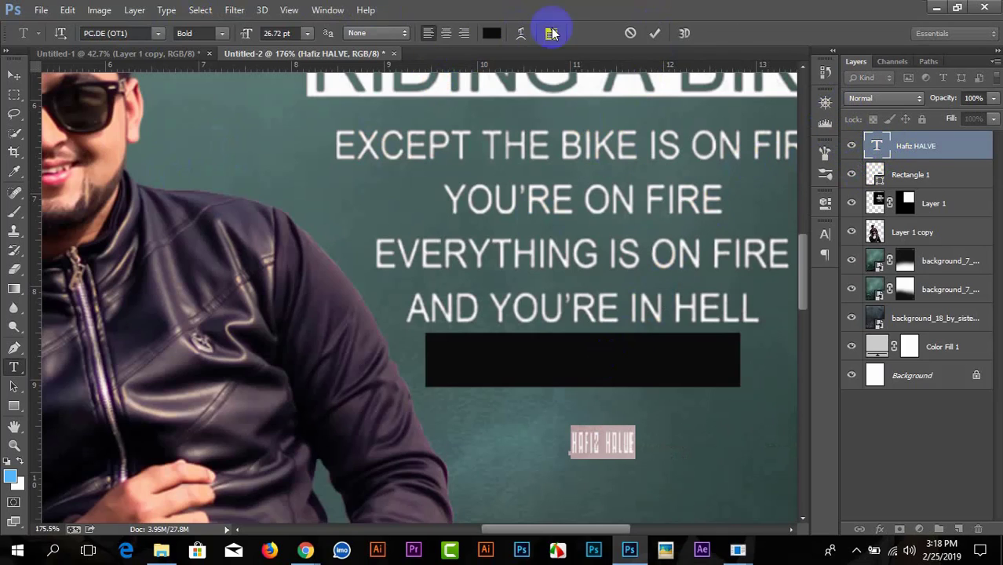
{"action": "left_click", "coordinate": [657, 35]}
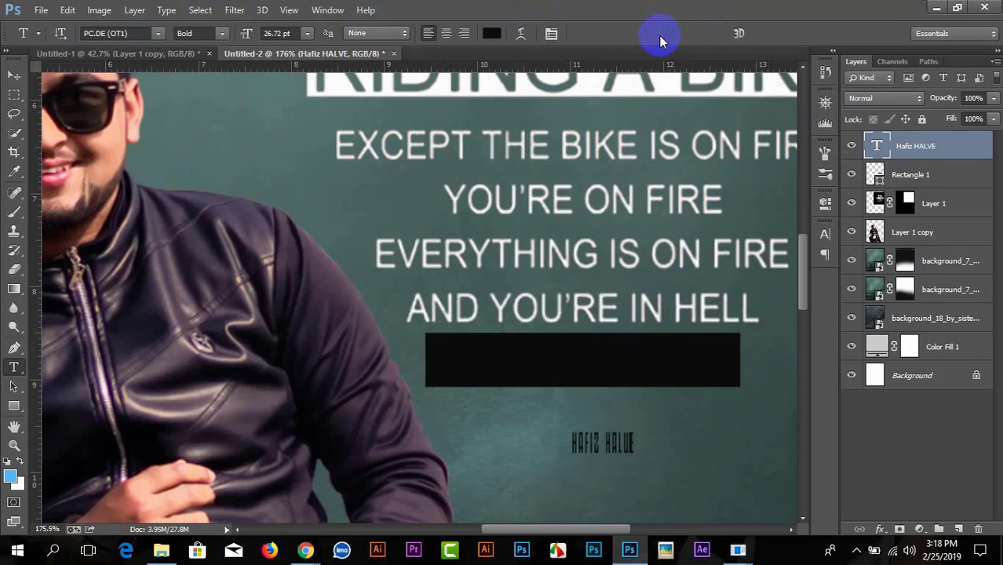
Scale the signature text up about 333% and move it onto the black bar.
{"action": "key", "text": "ctrl+t"}
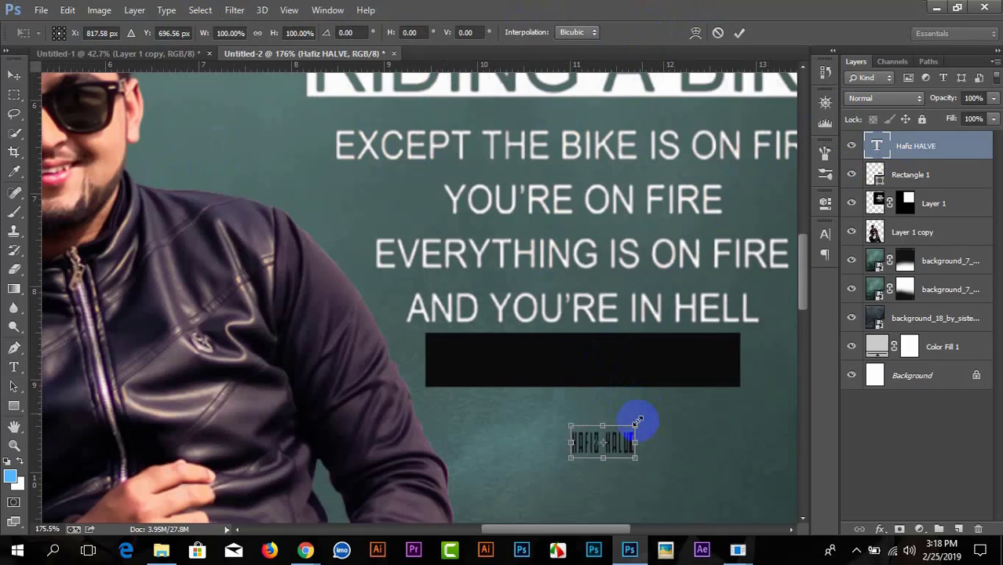
{"action": "left_click_drag", "start_coordinate": [636, 424], "coordinate": [781, 343]}
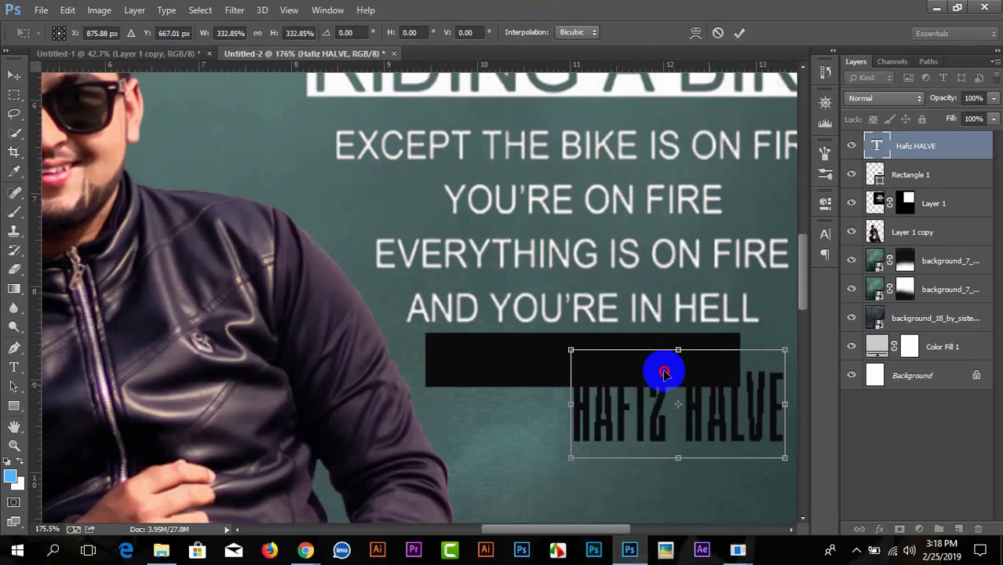
{"action": "left_click_drag", "start_coordinate": [662, 365], "coordinate": [623, 353]}
{"action": "left_click", "coordinate": [739, 32]}
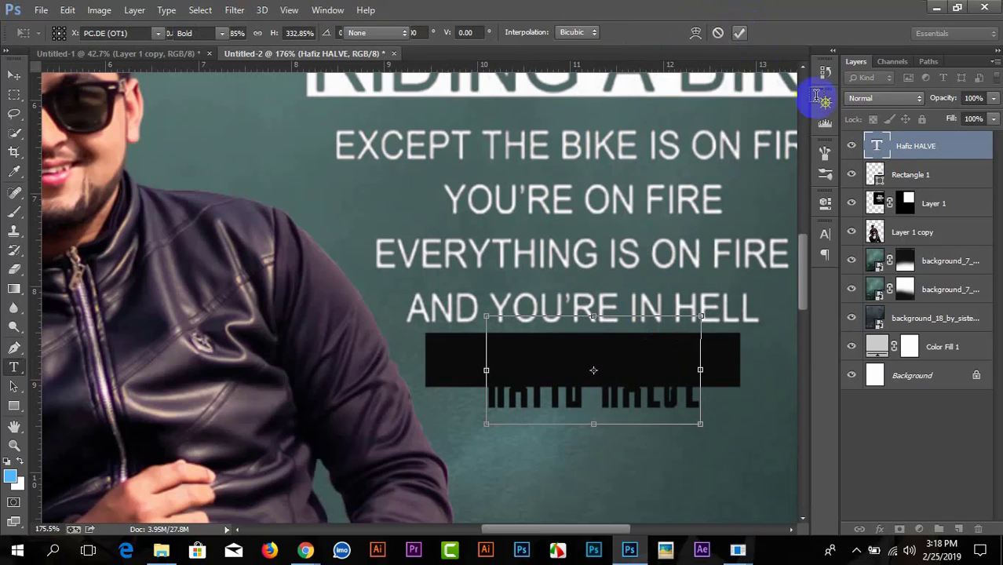
Colour the signature white (#FFFFFF), set its style to Bold Italic, and commit.
{"action": "double_click", "coordinate": [875, 143]}
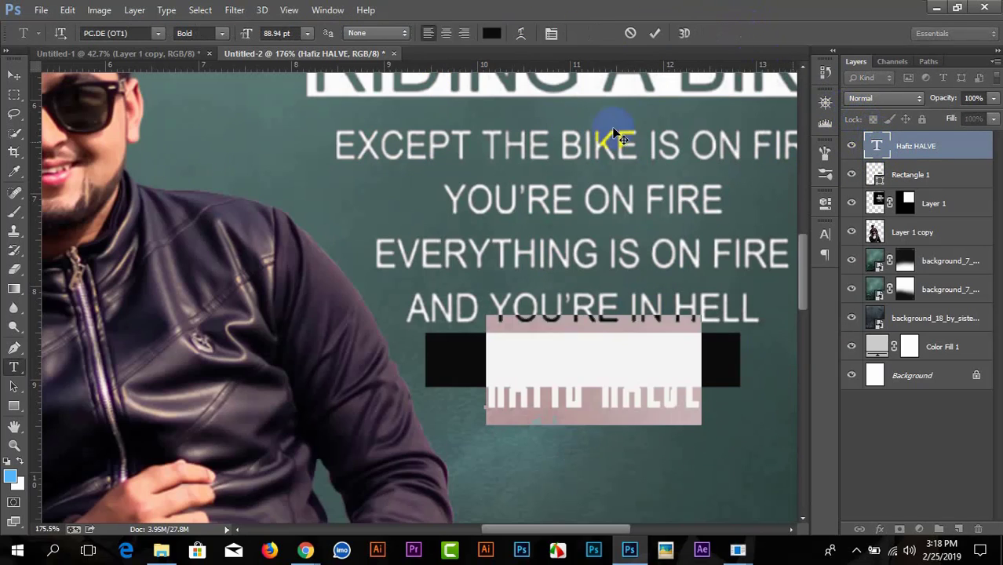
{"action": "left_click", "coordinate": [498, 41]}
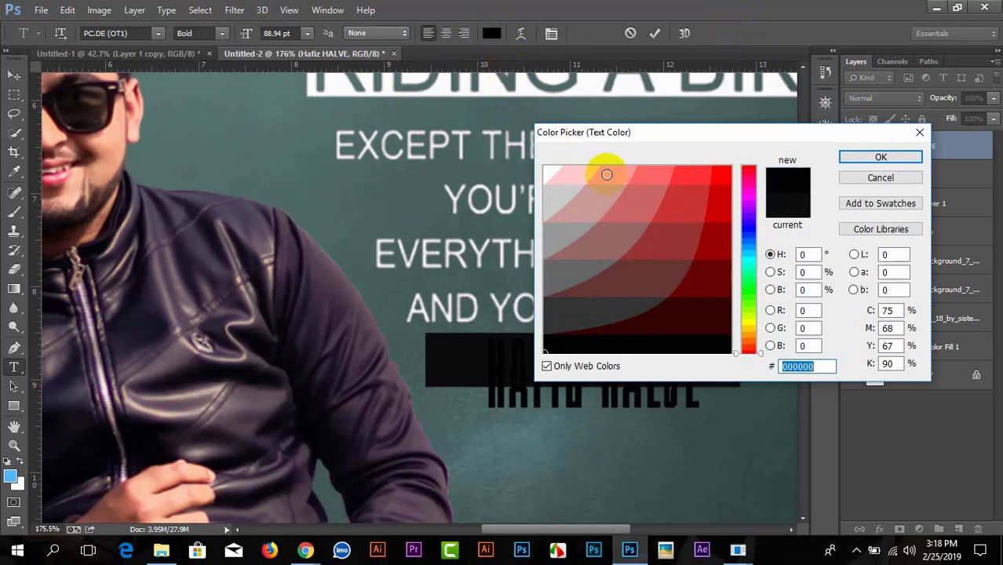
{"action": "left_click", "coordinate": [559, 183]}
{"action": "left_click", "coordinate": [549, 188]}
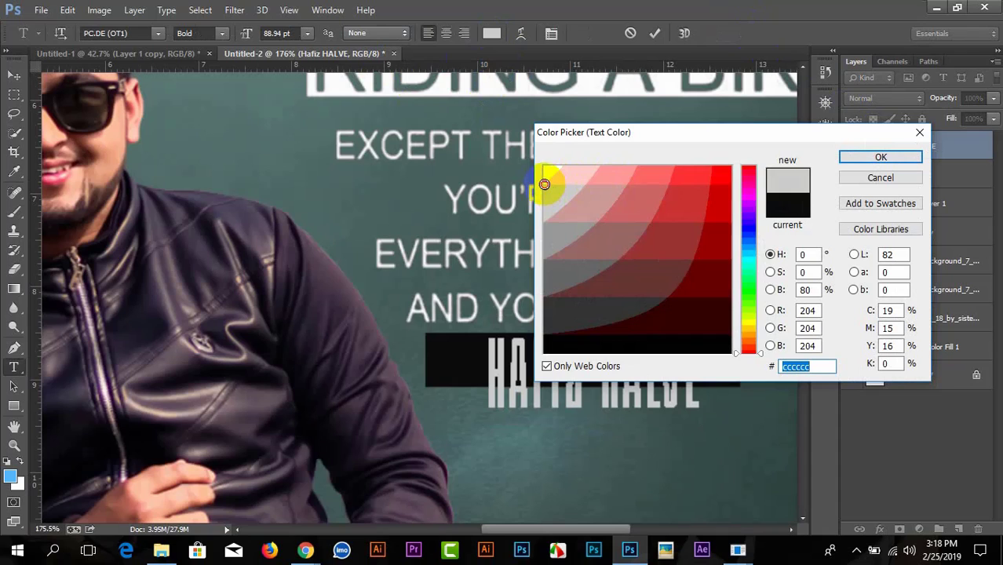
{"action": "left_click", "coordinate": [543, 179]}
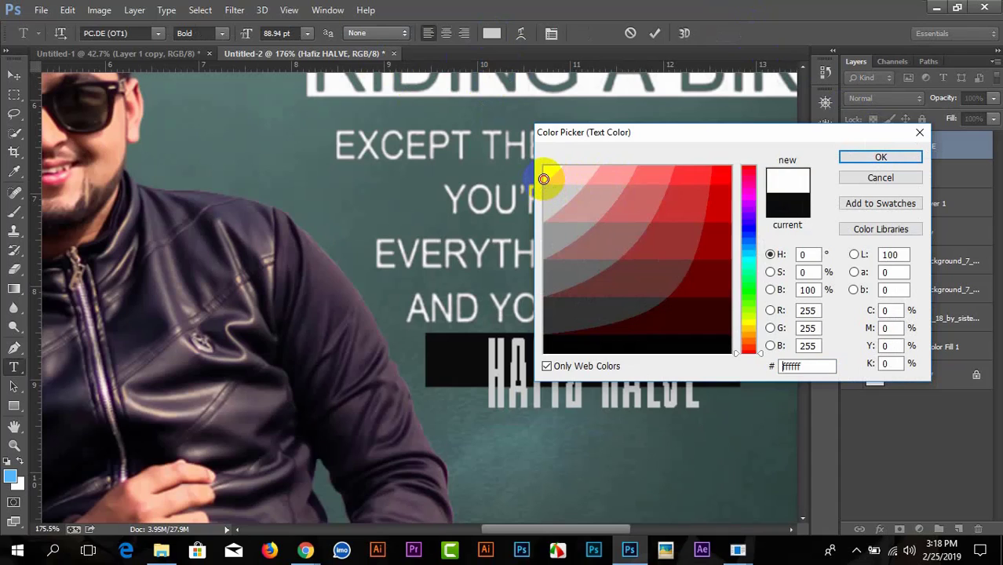
{"action": "left_click", "coordinate": [871, 156]}
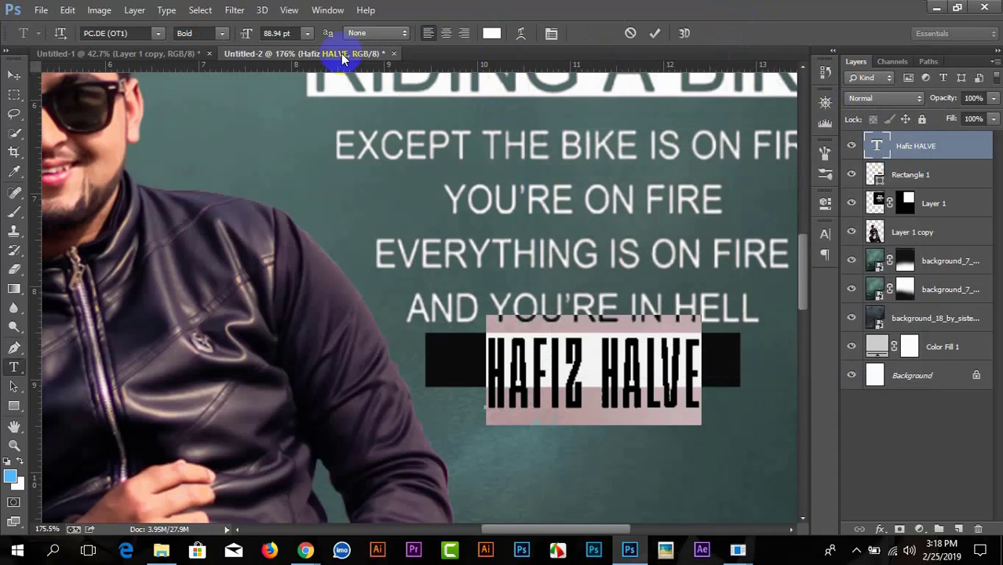
{"action": "left_click", "coordinate": [218, 37]}
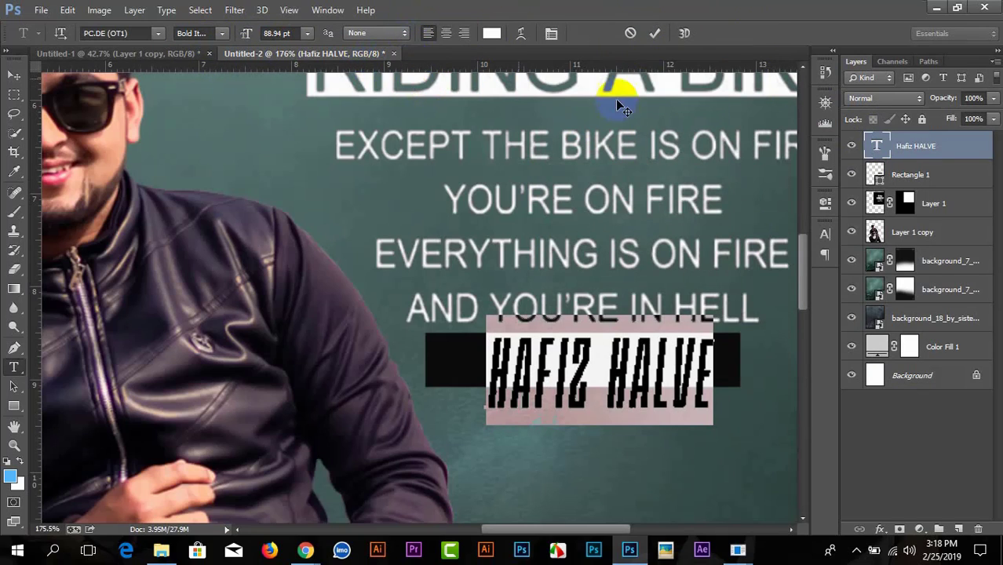
{"action": "left_click", "coordinate": [654, 33]}
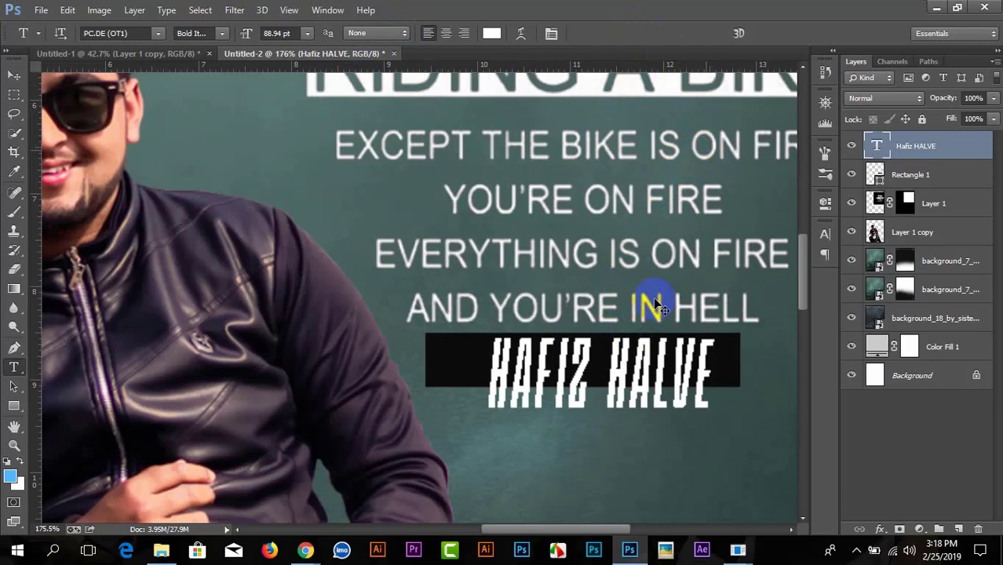
Shrink, flatten, widen and skew the signature about -12°, then apply the transform.
{"action": "key", "text": "ctrl+t"}
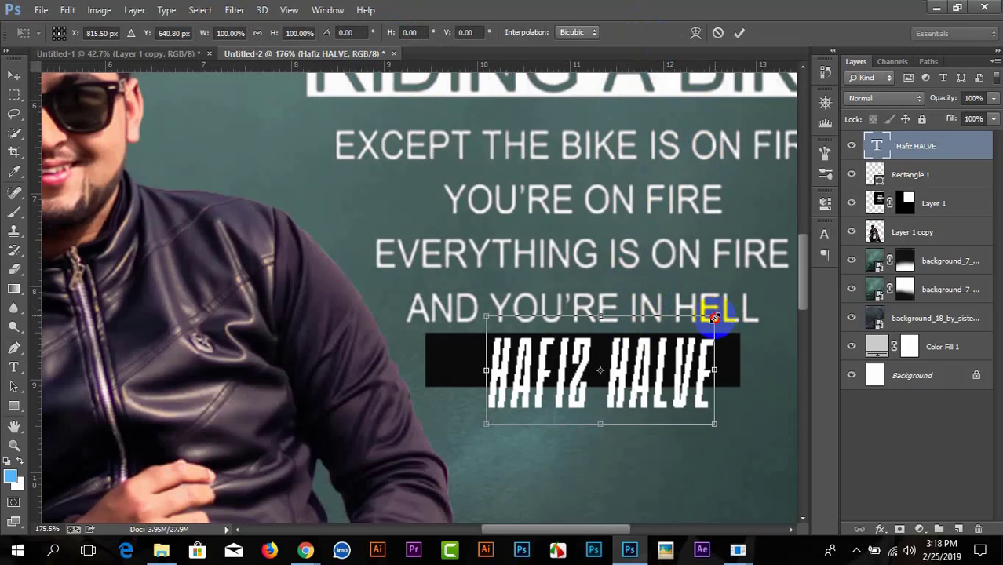
{"action": "mouse_move", "coordinate": [714, 318]}
{"action": "left_mouse_down"}
{"action": "mouse_move", "coordinate": [654, 427]}
{"action": "mouse_move", "coordinate": [628, 424]}
{"action": "left_mouse_up"}
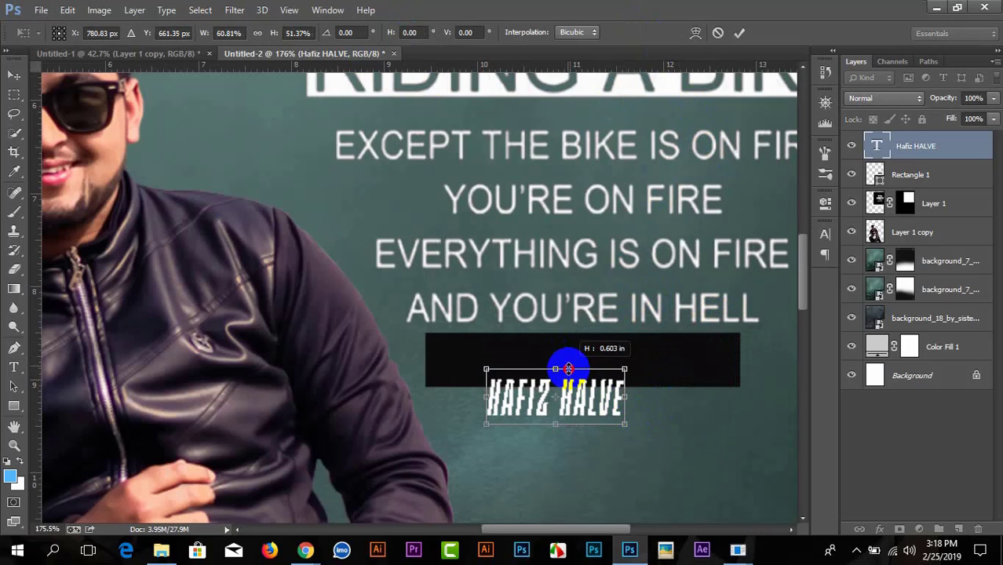
{"action": "mouse_move", "coordinate": [565, 357]}
{"action": "left_mouse_down"}
{"action": "mouse_move", "coordinate": [576, 378]}
{"action": "mouse_move", "coordinate": [619, 343]}
{"action": "mouse_move", "coordinate": [617, 381]}
{"action": "left_mouse_up"}
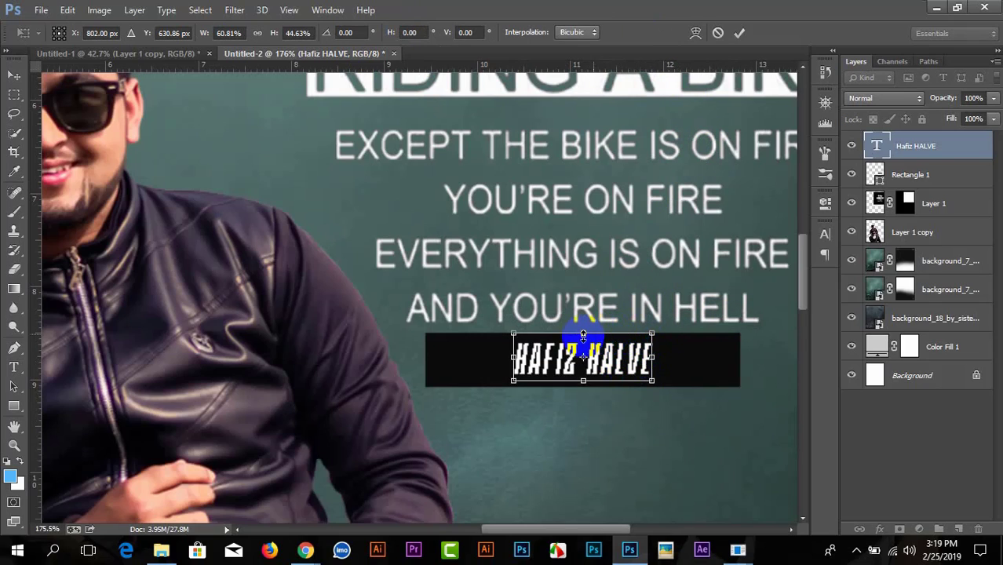
{"action": "left_click_drag", "start_coordinate": [579, 343], "coordinate": [582, 334]}
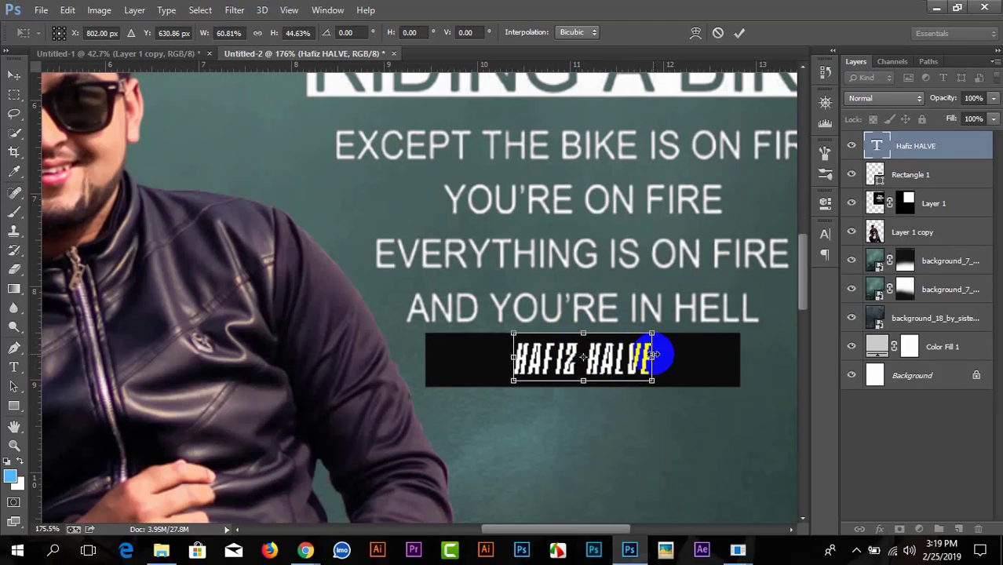
{"action": "left_click_drag", "start_coordinate": [653, 354], "coordinate": [676, 357]}
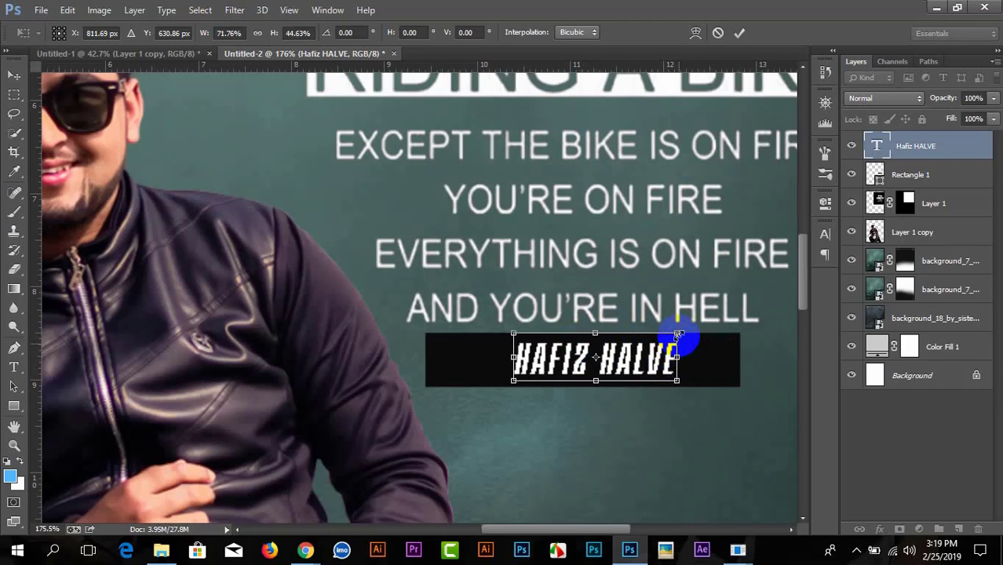
{"action": "mouse_move", "coordinate": [677, 336]}
{"action": "left_mouse_down"}
{"action": "mouse_move", "coordinate": [688, 338]}
{"action": "mouse_move", "coordinate": [659, 339]}
{"action": "left_mouse_up"}
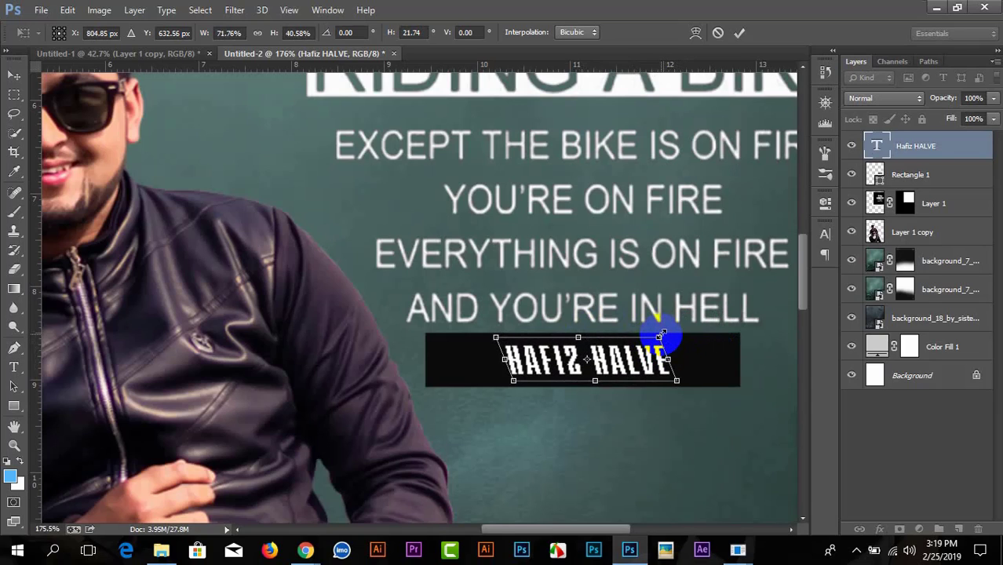
{"action": "key", "text": "Return"}
{"action": "key", "text": "t"}
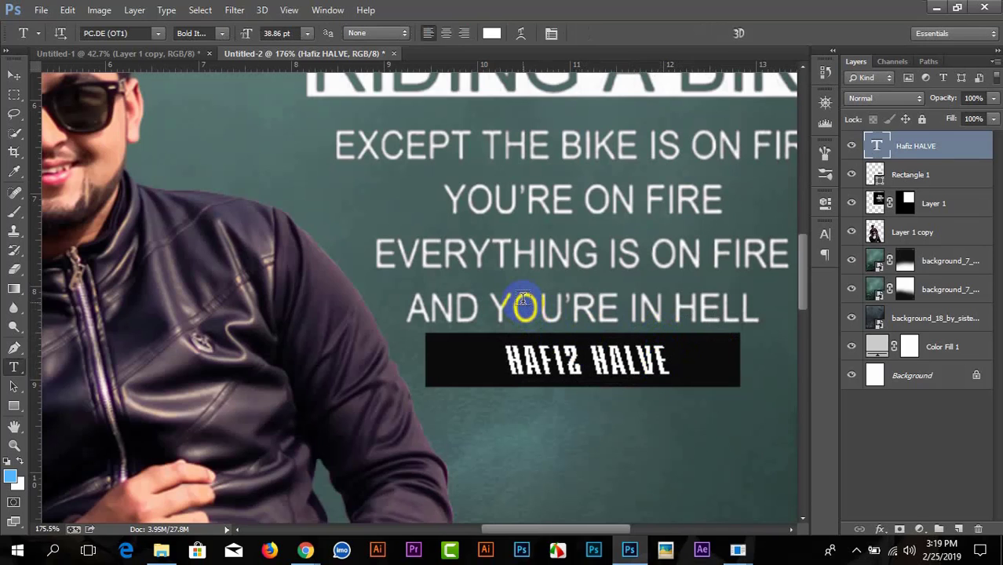
Nudge the signature sideways to centre it within the black bar.
{"action": "scroll", "coordinate": [541, 329], "scroll_direction": "up", "scroll_amount": 2}
{"action": "scroll", "coordinate": [542, 330], "scroll_direction": "up", "scroll_amount": 2}
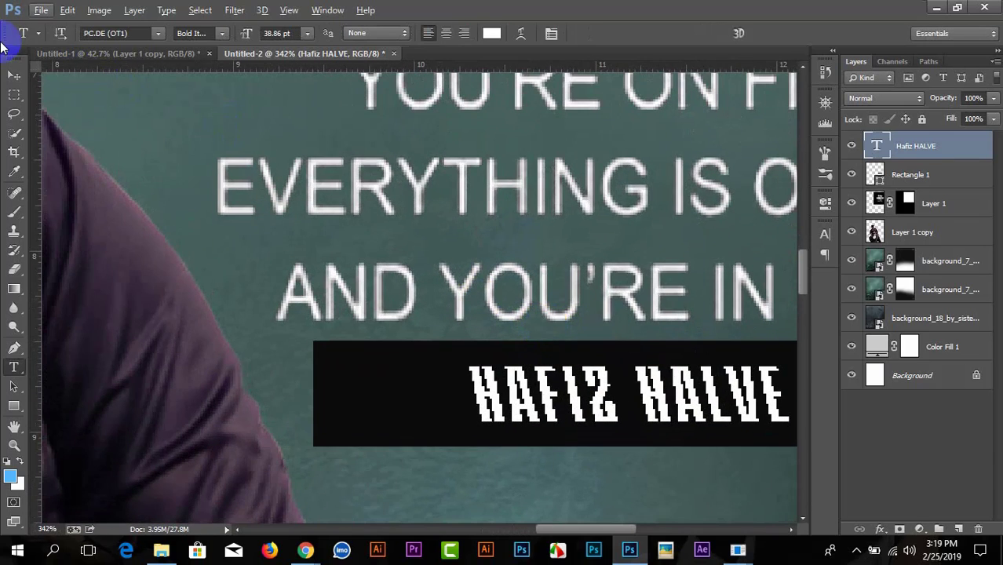
{"action": "left_click", "coordinate": [14, 75]}
{"action": "left_click_drag", "start_coordinate": [594, 382], "coordinate": [586, 384]}
{"action": "scroll", "coordinate": [601, 373], "scroll_direction": "down", "scroll_amount": 5}
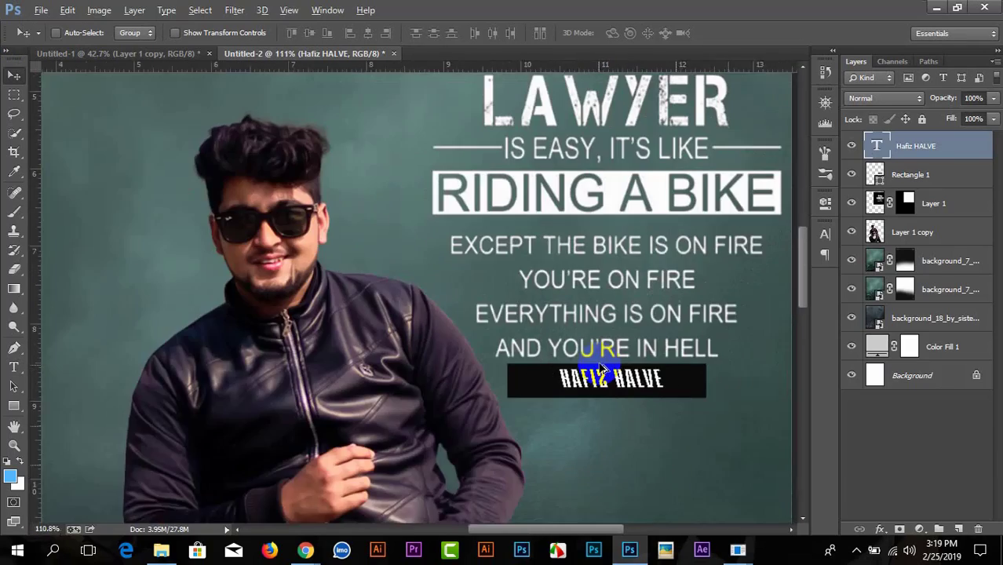
{"action": "scroll", "coordinate": [602, 369], "scroll_direction": "down", "scroll_amount": 2}
{"action": "scroll", "coordinate": [628, 358], "scroll_direction": "up", "scroll_amount": 3}
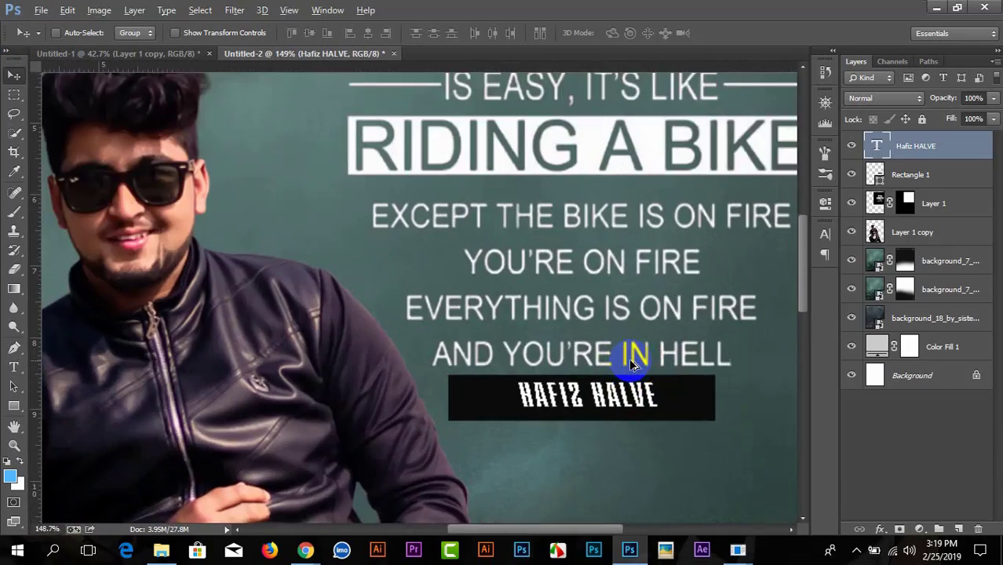
{"action": "scroll", "coordinate": [629, 357], "scroll_direction": "up", "scroll_amount": 2}
{"action": "key", "text": "ctrl+t"}
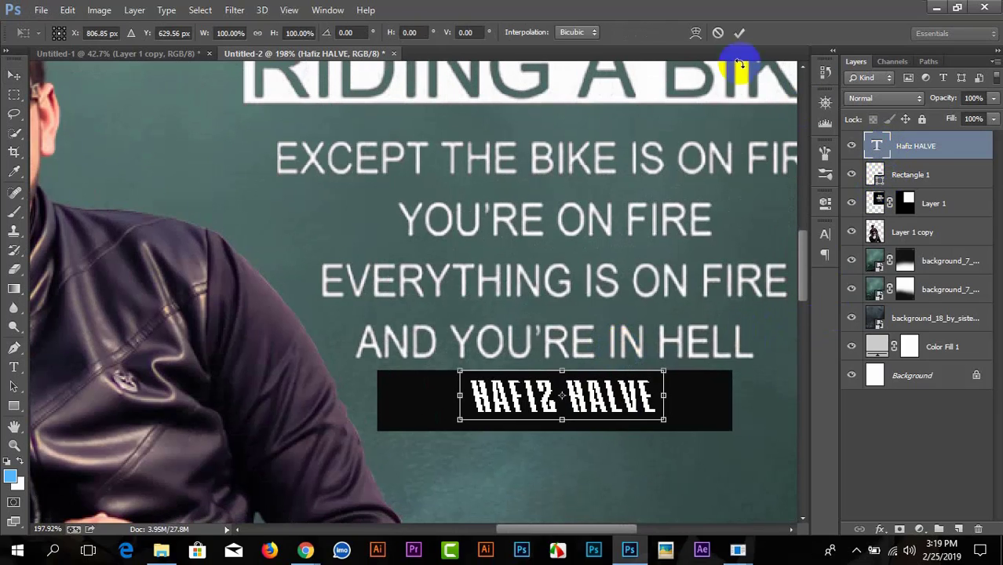
{"action": "left_click", "coordinate": [737, 32]}
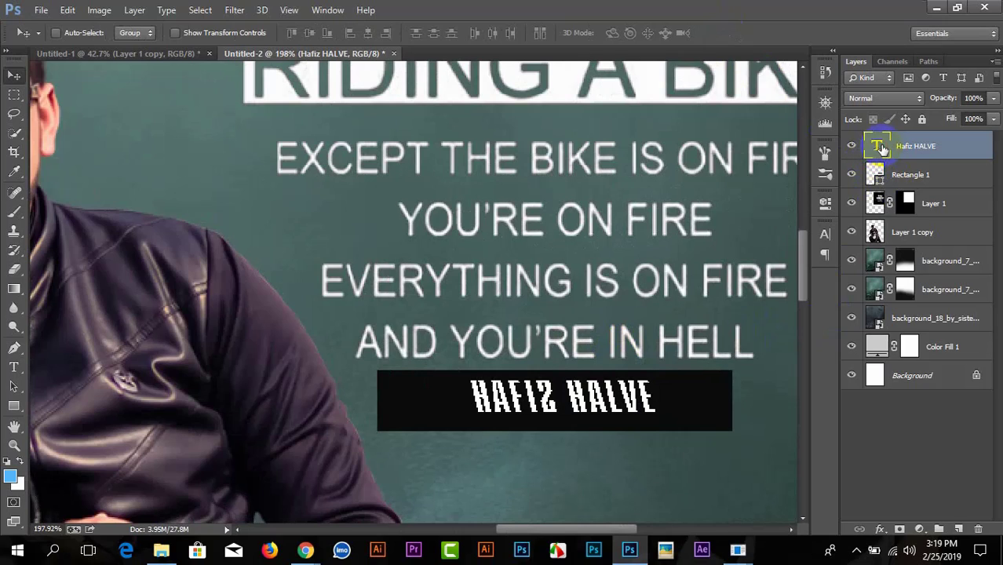
{"action": "double_click", "coordinate": [878, 145]}
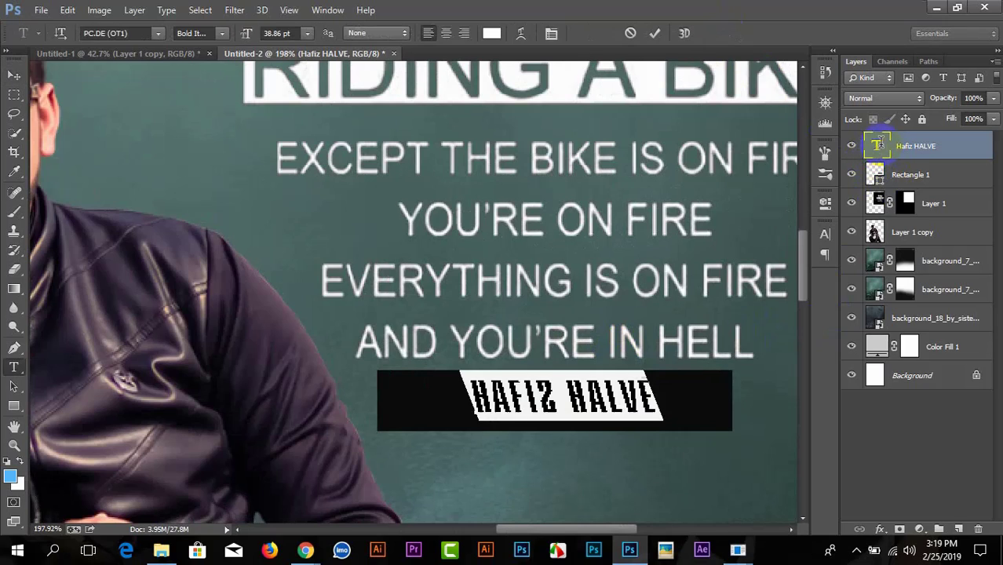
{"action": "left_click", "coordinate": [133, 34]}
{"action": "type", "text": "Roboto"}
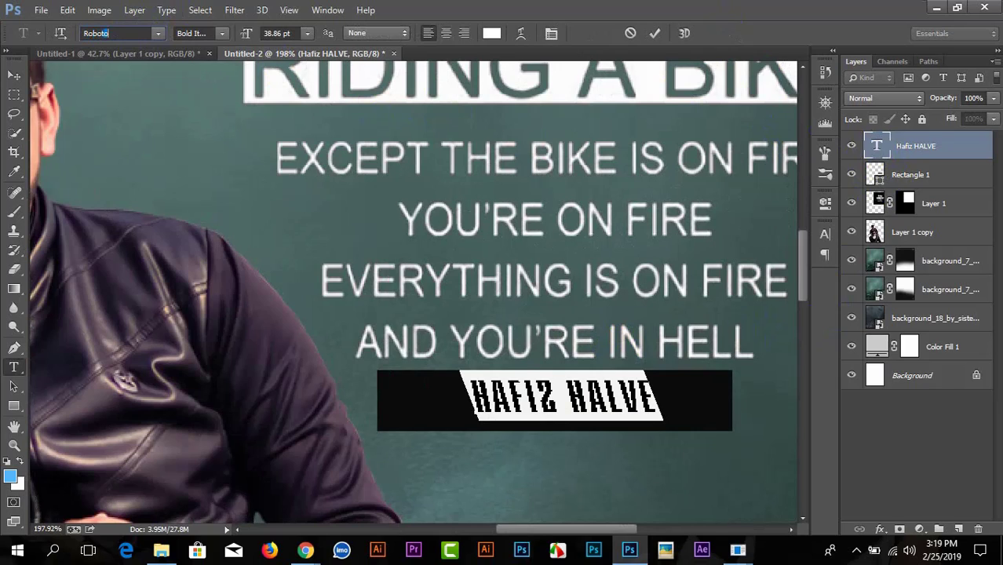
{"action": "key", "text": "Return"}
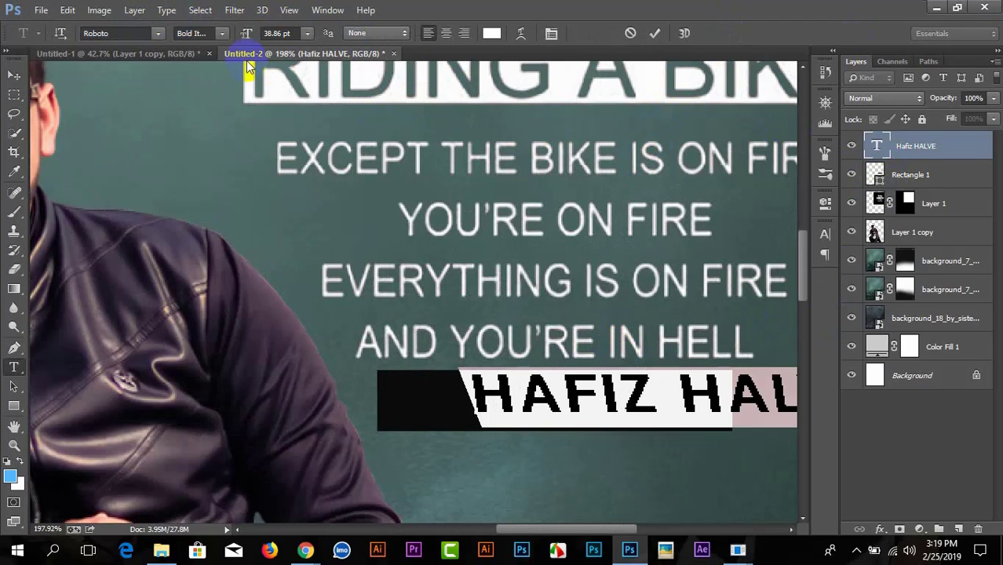
{"action": "scroll", "coordinate": [534, 233], "scroll_direction": "down", "scroll_amount": 2}
{"action": "scroll", "coordinate": [534, 239], "scroll_direction": "down", "scroll_amount": 2}
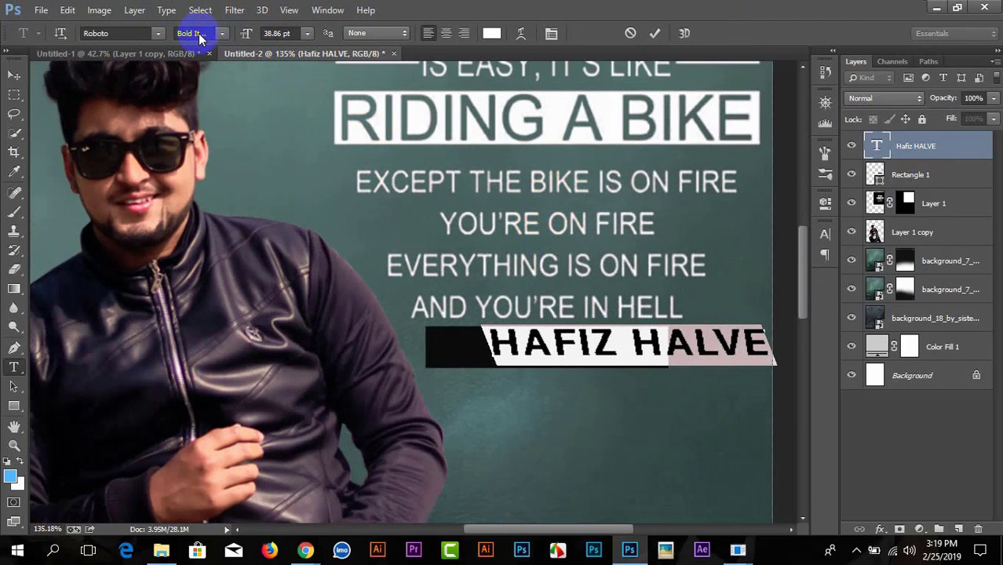
{"action": "scroll", "coordinate": [199, 31], "scroll_direction": "down", "scroll_amount": 1}
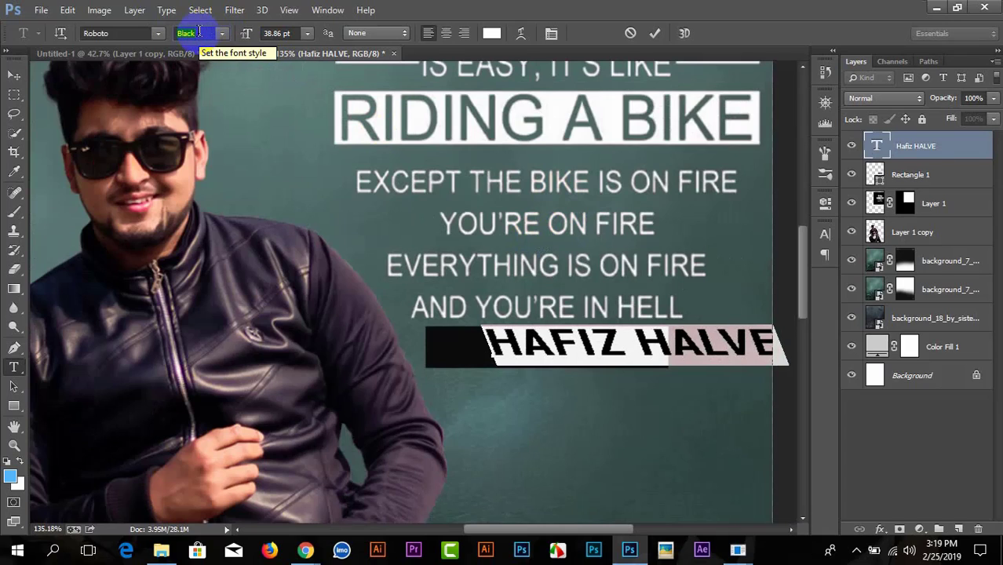
{"action": "scroll", "coordinate": [200, 31], "scroll_direction": "down", "scroll_amount": 1}
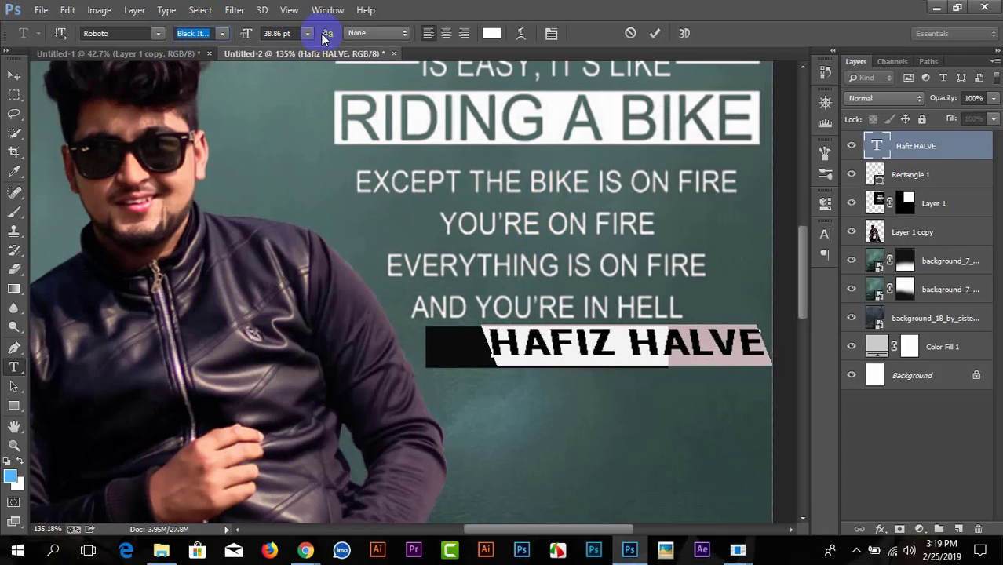
{"action": "left_click_drag", "start_coordinate": [246, 38], "coordinate": [214, 33]}
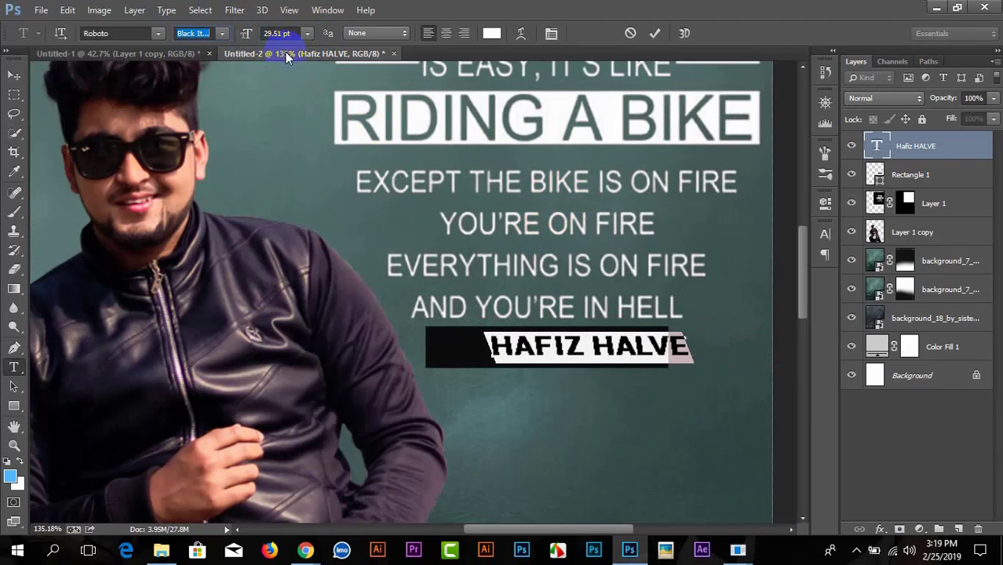
{"action": "left_click", "coordinate": [14, 75]}
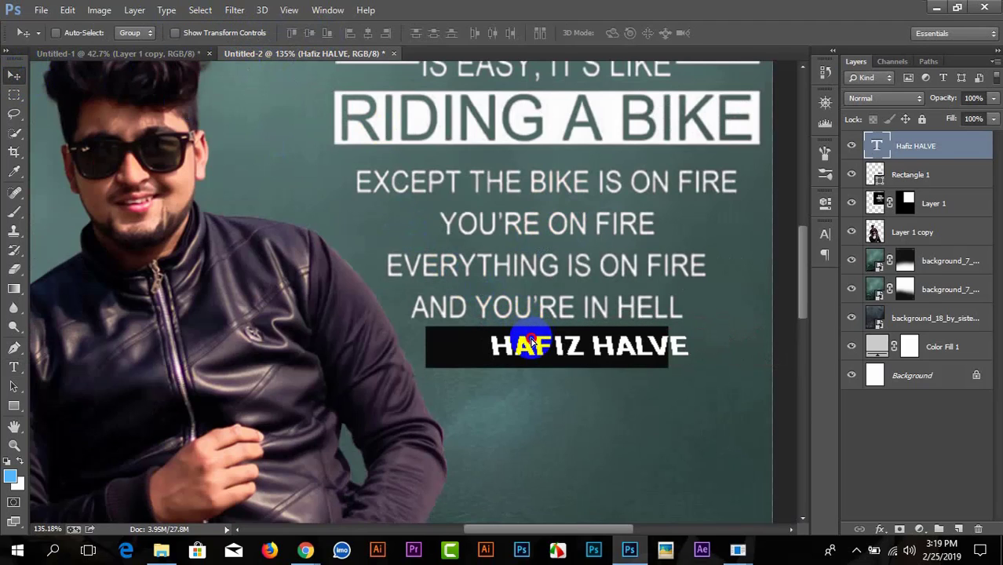
{"action": "left_click_drag", "start_coordinate": [529, 347], "coordinate": [494, 346]}
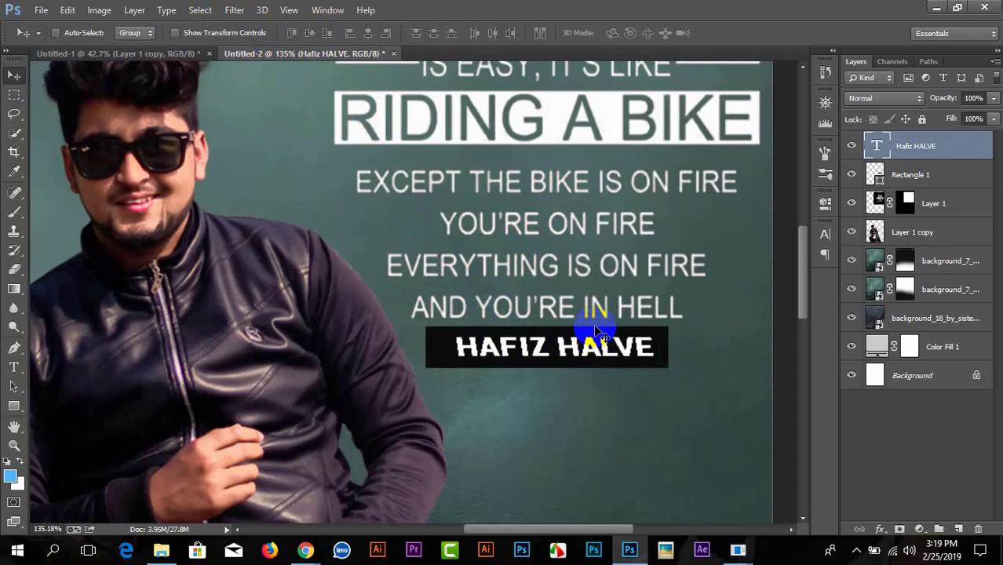
{"action": "key", "text": "ctrl+t"}
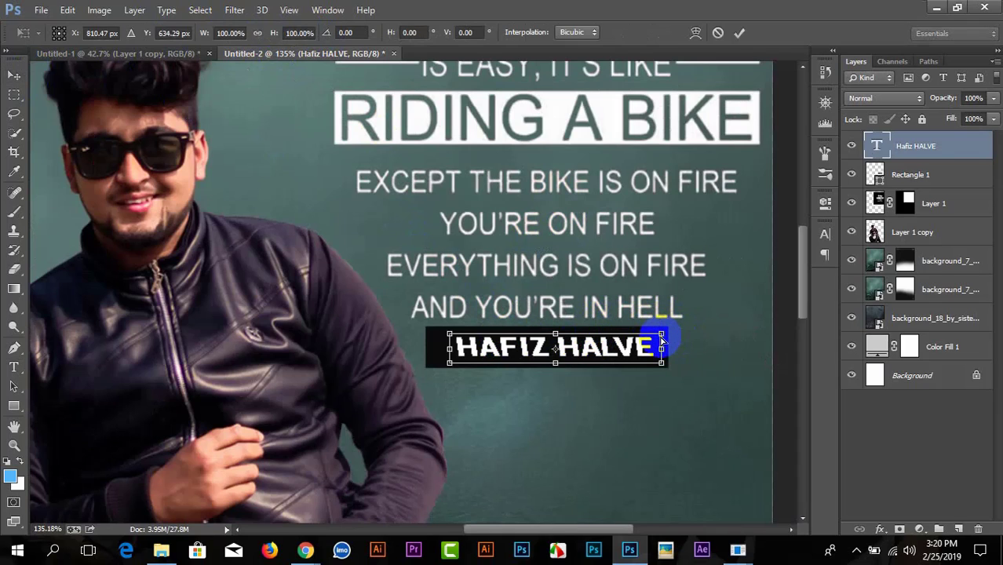
{"action": "left_click_drag", "start_coordinate": [663, 336], "coordinate": [657, 335]}
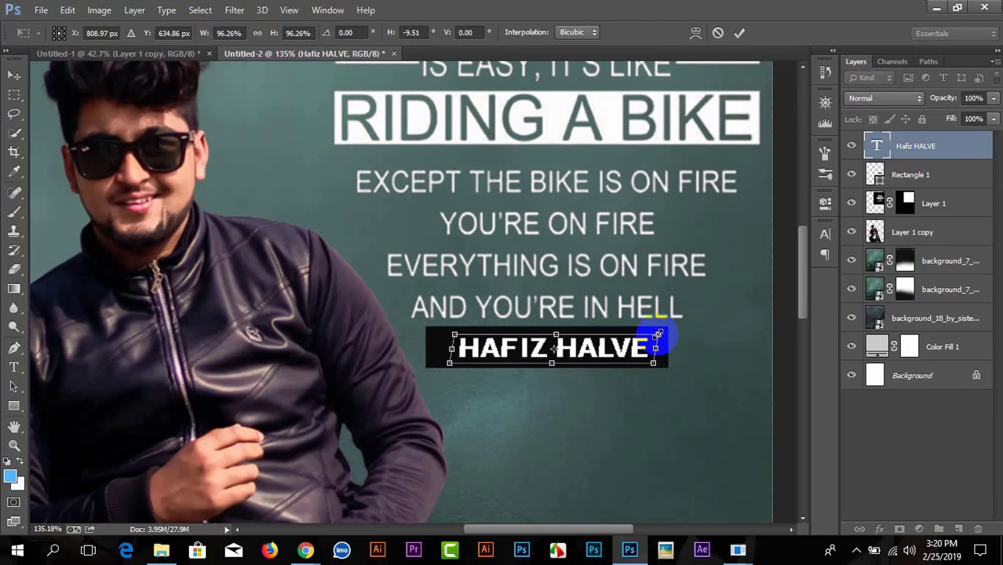
{"action": "key", "text": "Return"}
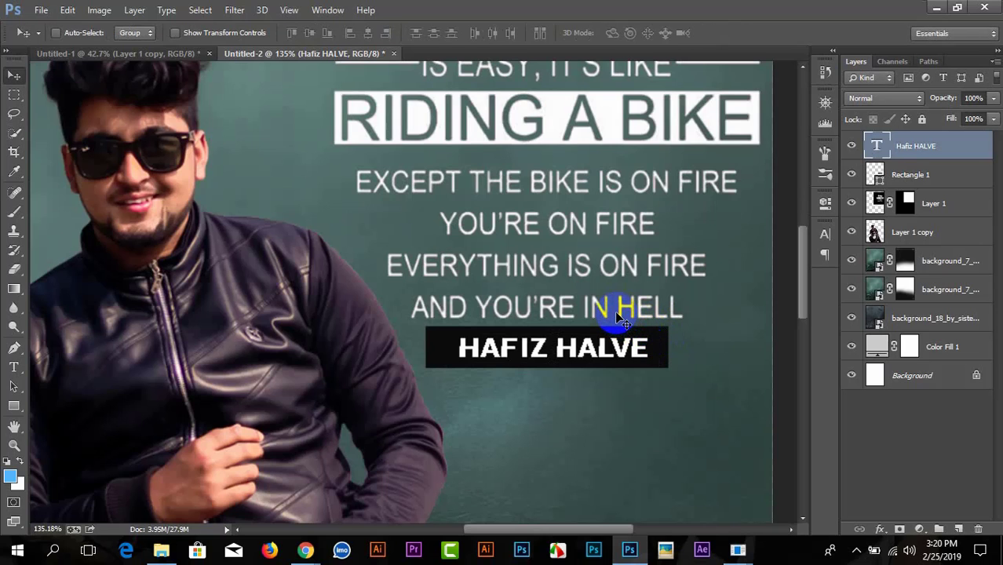
Nudge the signature slightly left so it sits centred in the black bar.
{"action": "key", "text": "Left"}
{"action": "key", "text": "Left"}
{"action": "key", "text": "Left"}
{"action": "key", "text": "Left"}
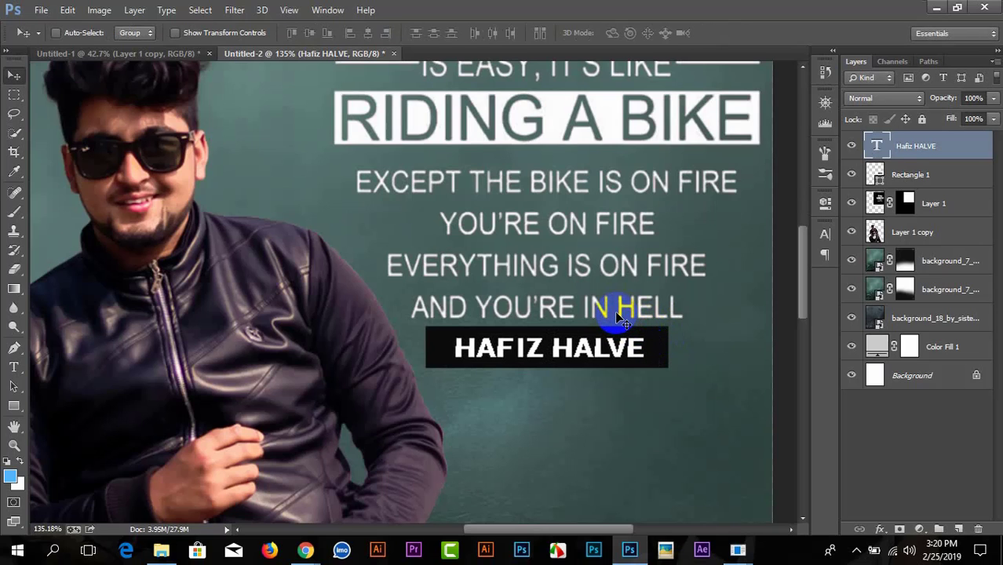
{"action": "scroll", "coordinate": [549, 336], "scroll_direction": "down", "scroll_amount": 3}
{"action": "scroll", "coordinate": [537, 336], "scroll_direction": "down", "scroll_amount": 3}
{"action": "scroll", "coordinate": [534, 334], "scroll_direction": "down", "scroll_amount": 3}
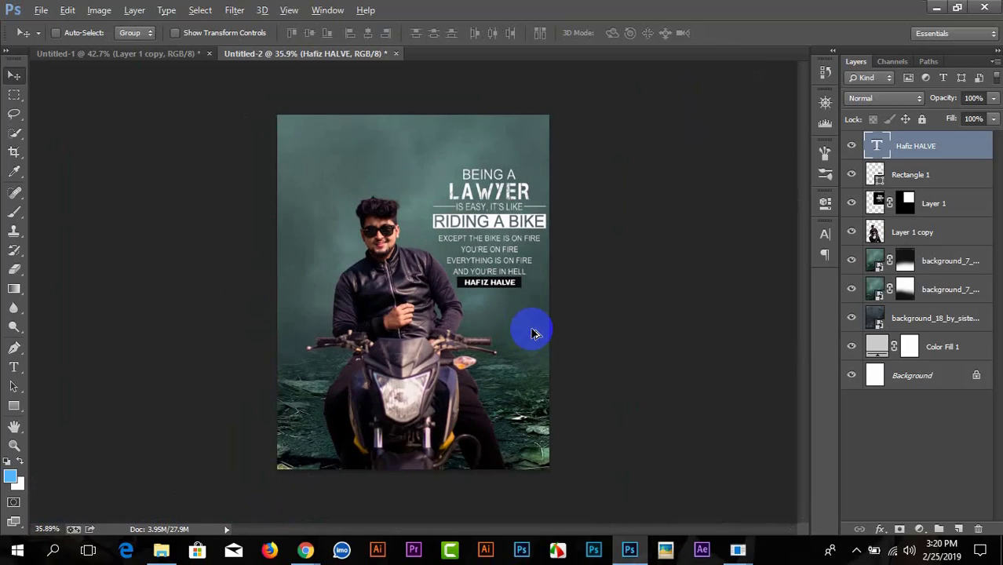
{"action": "scroll", "coordinate": [503, 293], "scroll_direction": "up", "scroll_amount": 3}
{"action": "scroll", "coordinate": [578, 268], "scroll_direction": "up", "scroll_amount": 3}
{"action": "scroll", "coordinate": [628, 251], "scroll_direction": "up", "scroll_amount": 3}
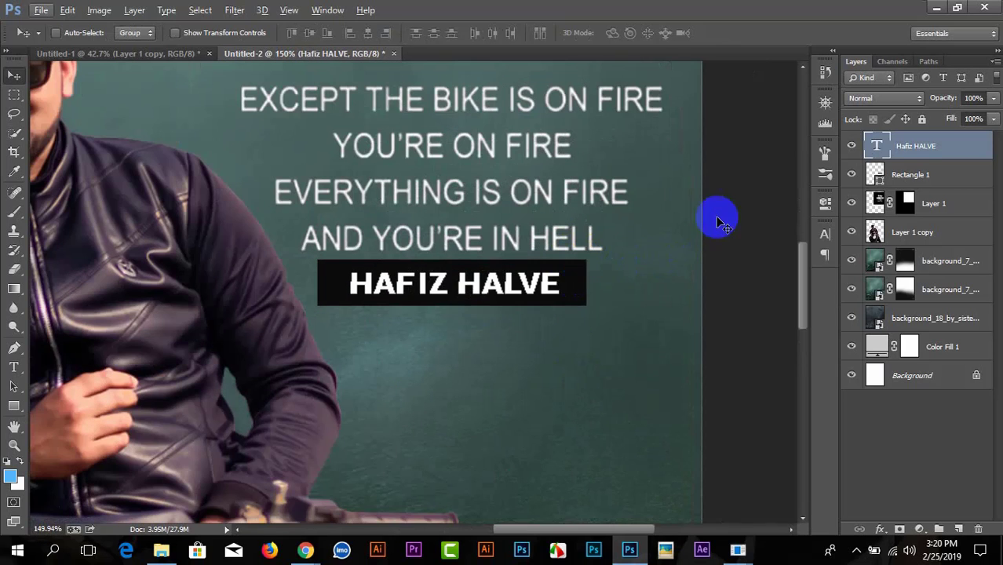
Scale the black bar and signature together to about 81% and raise them slightly.
{"action": "left_click", "coordinate": [925, 180], "text": "shift"}
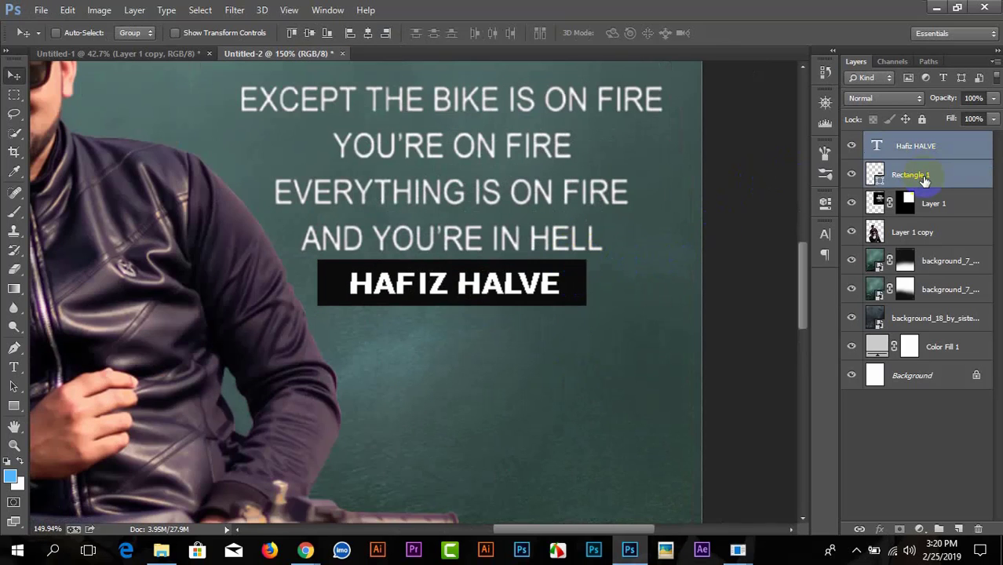
{"action": "key", "text": "ctrl+t"}
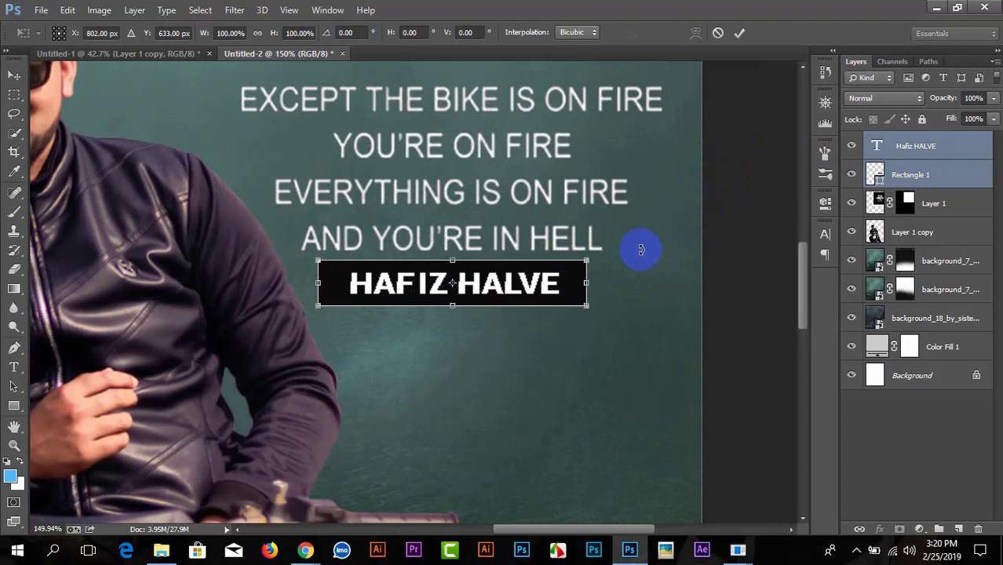
{"action": "mouse_move", "coordinate": [586, 261]}
{"action": "left_mouse_down"}
{"action": "mouse_move", "coordinate": [514, 290]}
{"action": "mouse_move", "coordinate": [487, 281]}
{"action": "left_mouse_up"}
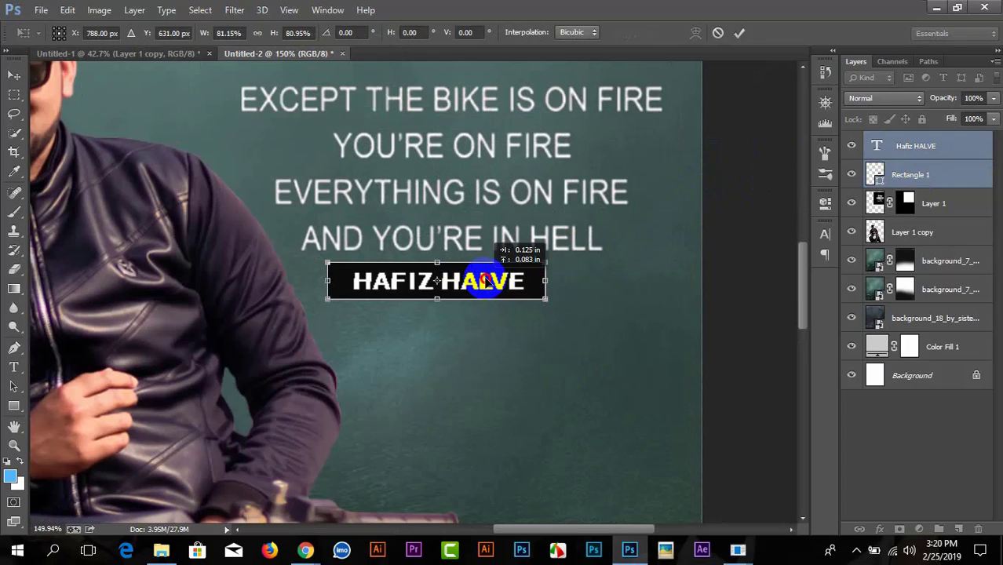
{"action": "double_click", "coordinate": [488, 281]}
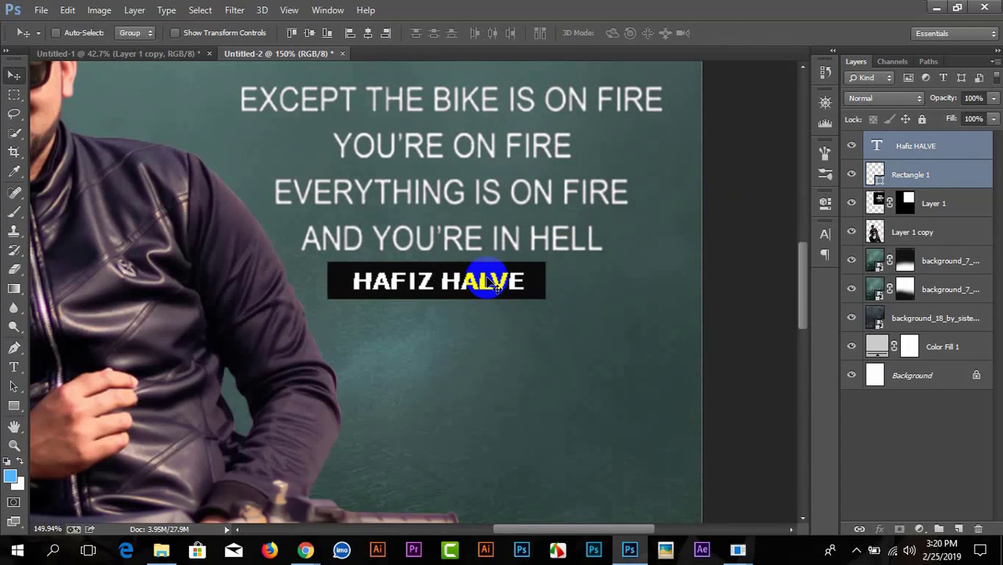
{"action": "left_click_drag", "start_coordinate": [497, 264], "coordinate": [499, 266]}
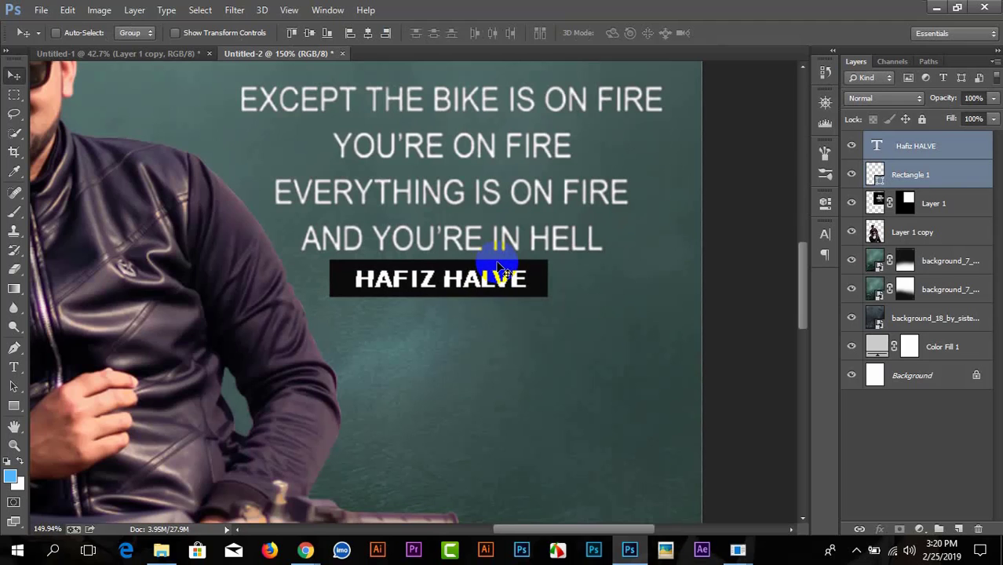
{"action": "scroll", "coordinate": [508, 265], "scroll_direction": "down", "scroll_amount": 3}
{"action": "scroll", "coordinate": [380, 231], "scroll_direction": "down", "scroll_amount": 3}
{"action": "scroll", "coordinate": [385, 231], "scroll_direction": "down", "scroll_amount": 3}
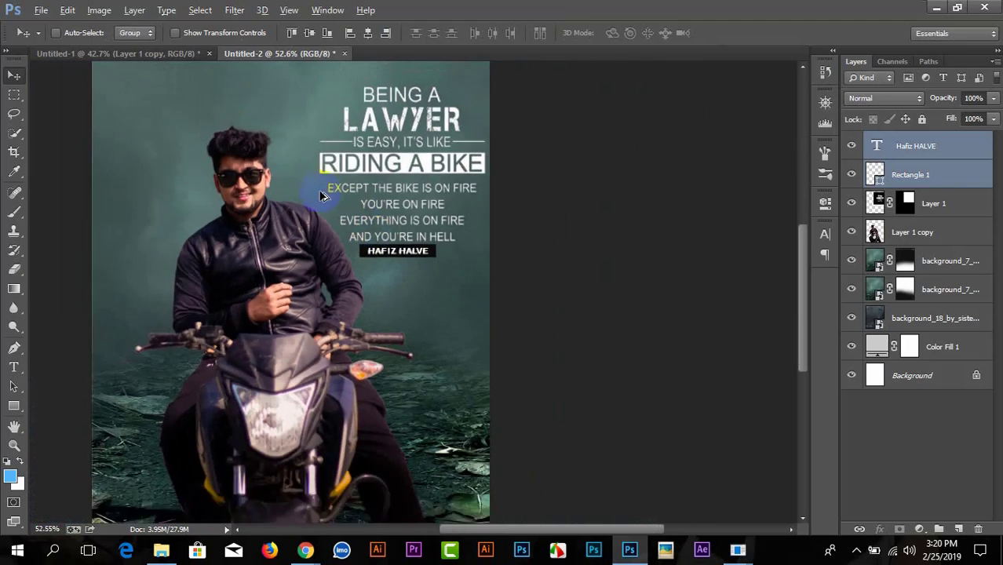
{"action": "scroll", "coordinate": [377, 224], "scroll_direction": "down", "scroll_amount": 2}
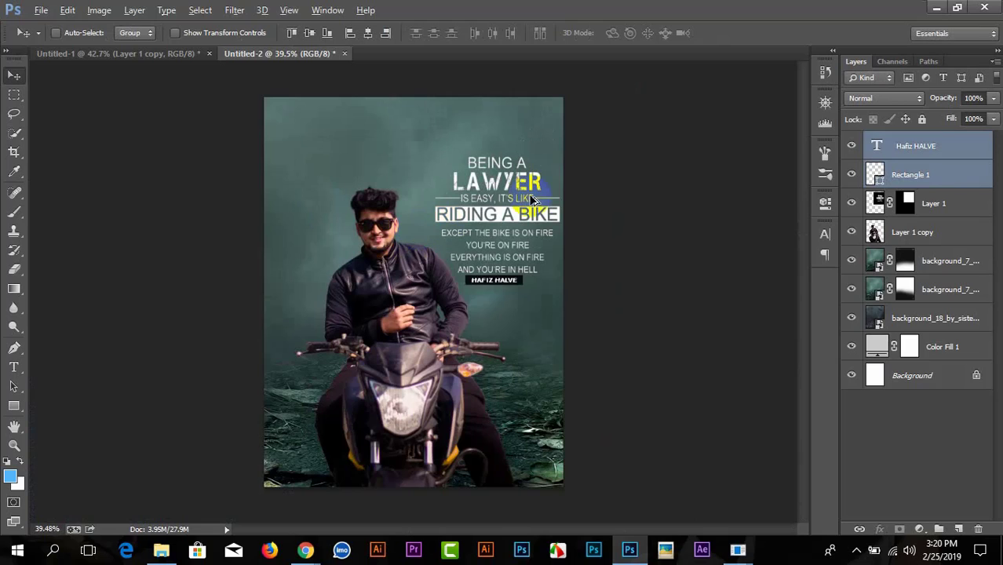
{"action": "left_click", "coordinate": [878, 142]}
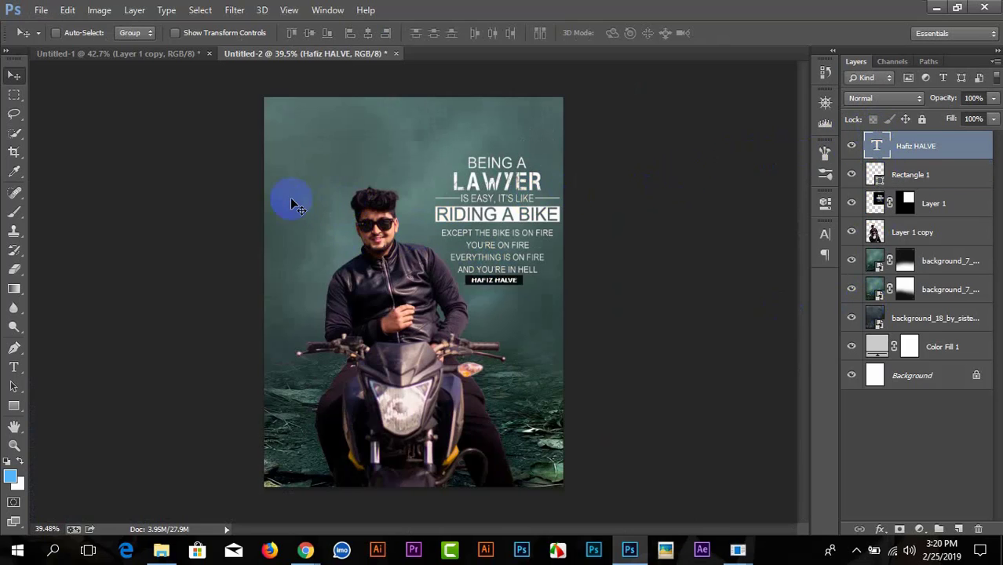
{"action": "scroll", "coordinate": [291, 204], "scroll_direction": "up", "scroll_amount": 2}
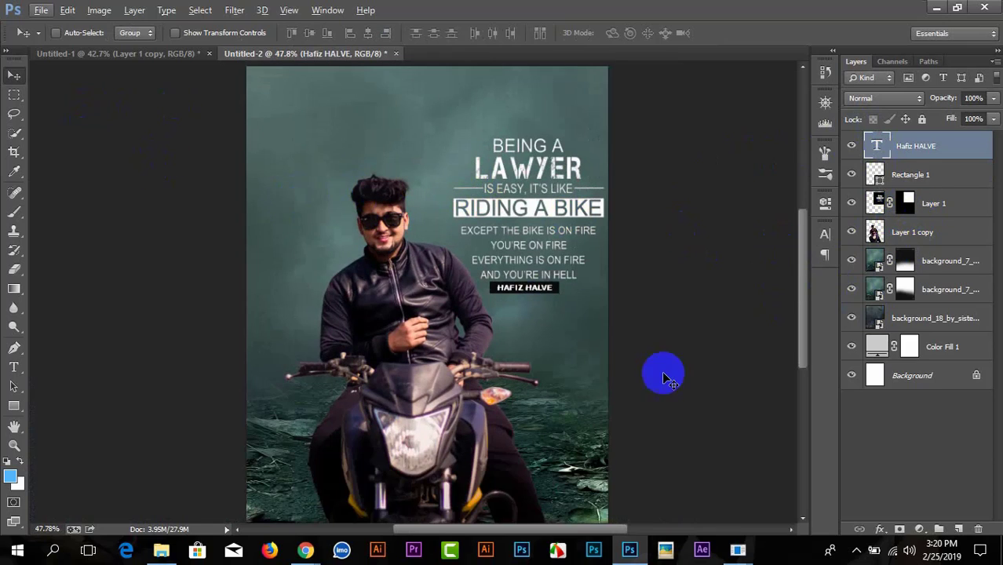
On a new top layer, paint large soft dark teal brush dabs across the upper poster.
{"action": "left_click", "coordinate": [959, 529]}
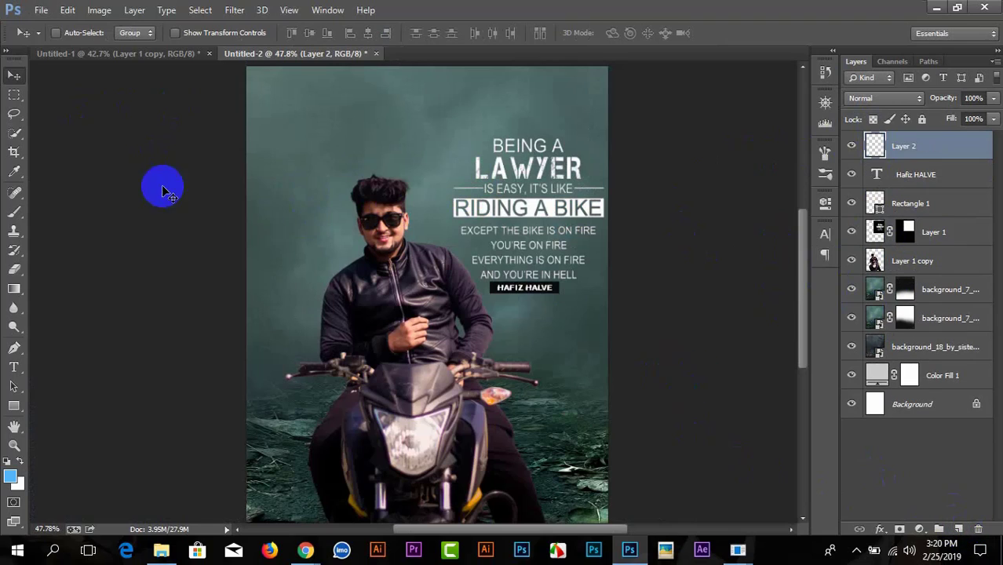
{"action": "left_click", "coordinate": [13, 212]}
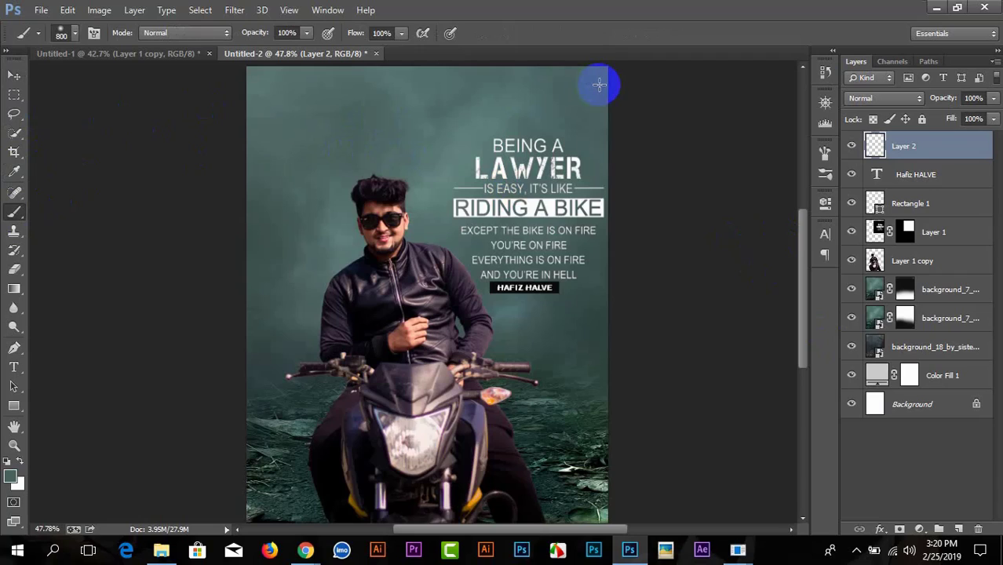
{"action": "key", "text": "bracketright"}
{"action": "key", "text": "bracketright"}
{"action": "key", "text": "bracketright"}
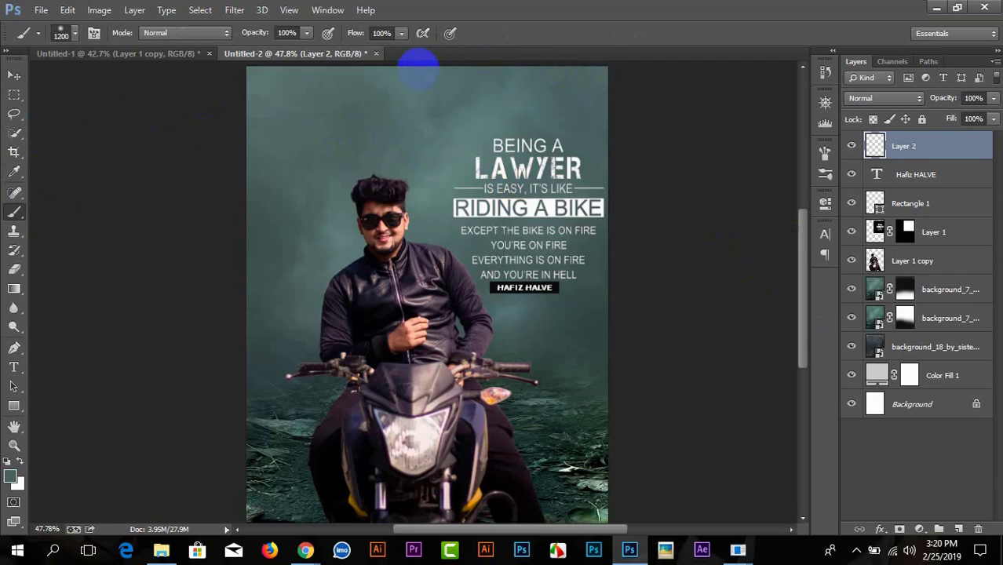
{"action": "key", "text": "bracketright"}
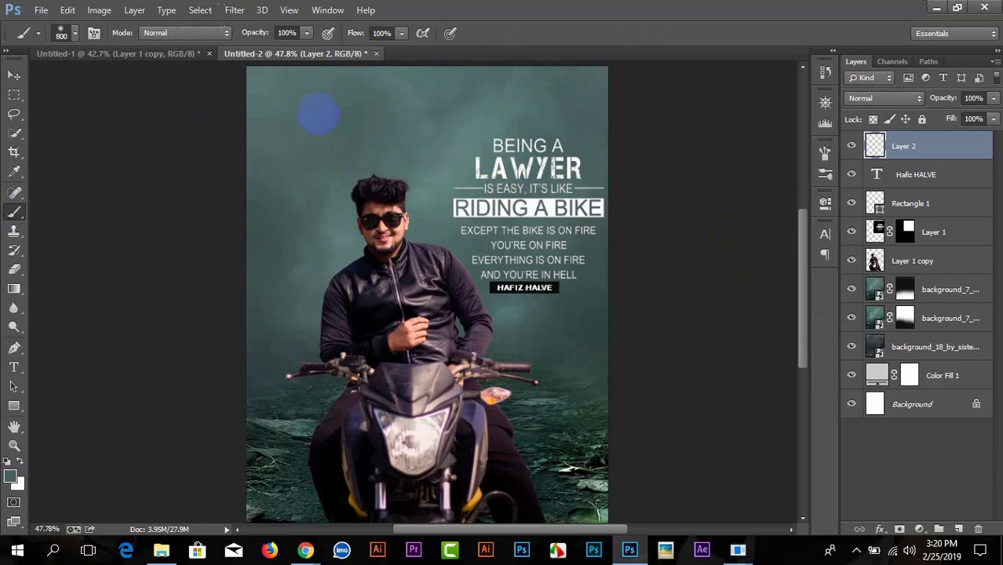
{"action": "left_click", "coordinate": [318, 114]}
{"action": "left_click", "coordinate": [318, 113]}
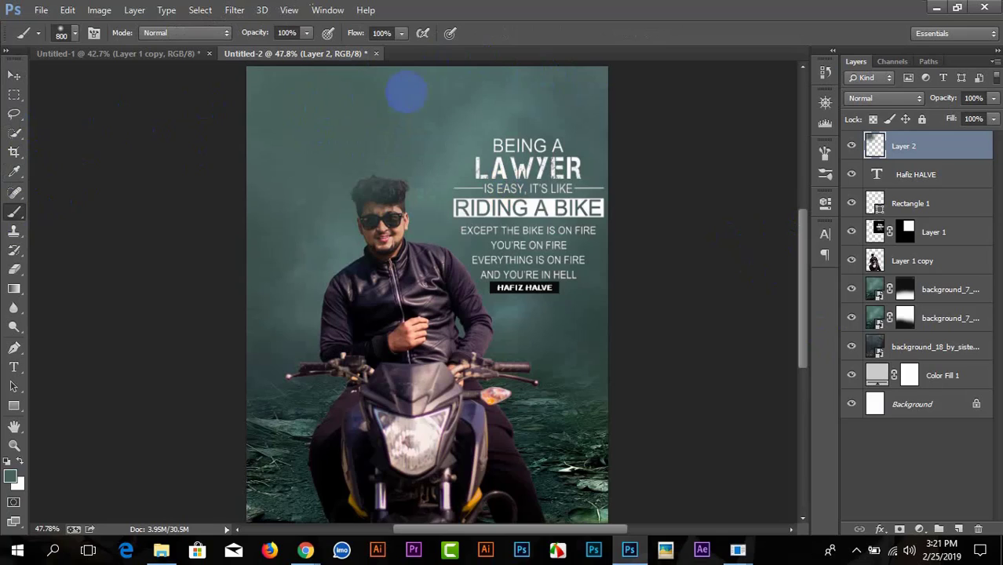
{"action": "left_click", "coordinate": [424, 88]}
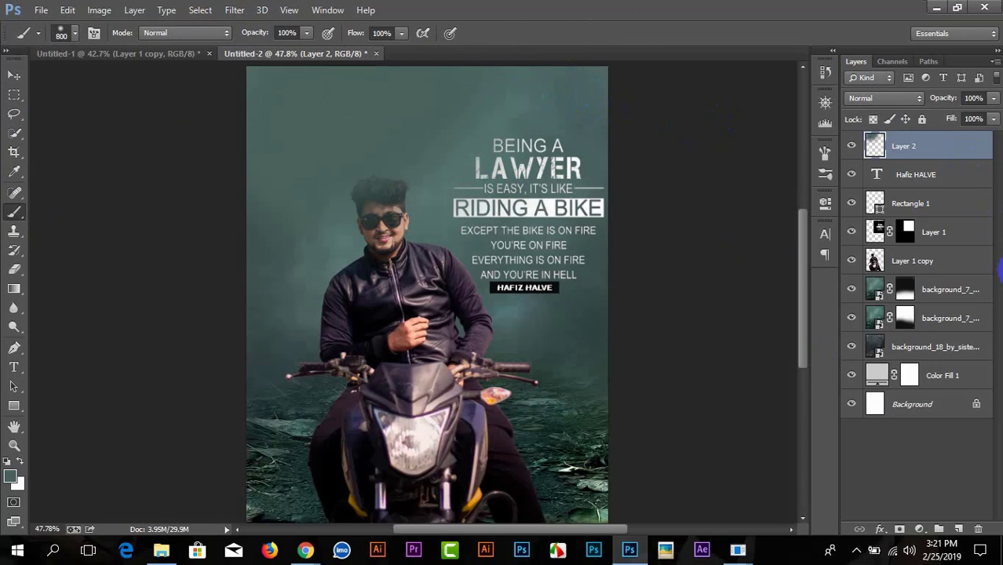
Set Layer 2 to Lighten blending with opacity reduced to about 55%.
{"action": "left_click", "coordinate": [885, 102]}
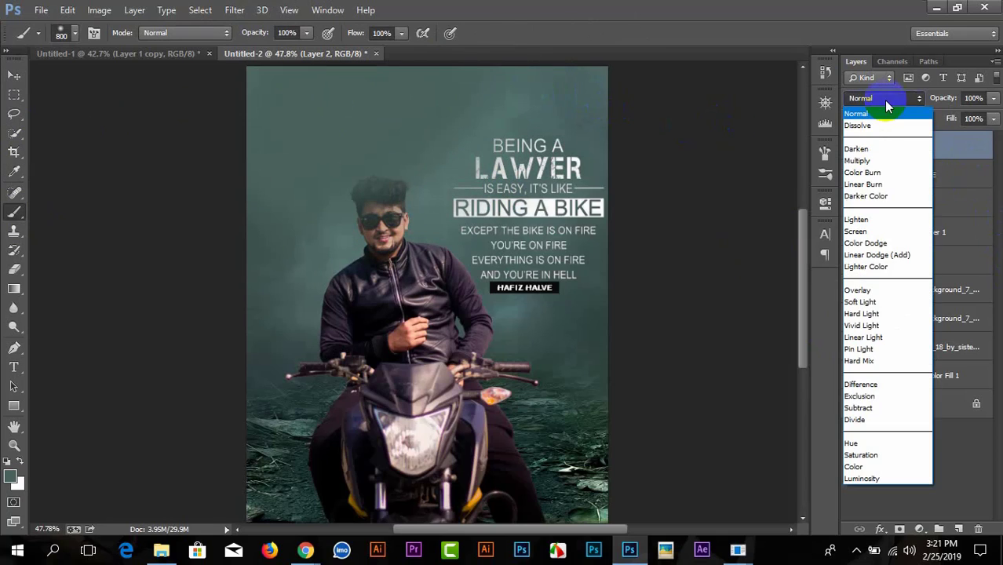
{"action": "left_click", "coordinate": [875, 149]}
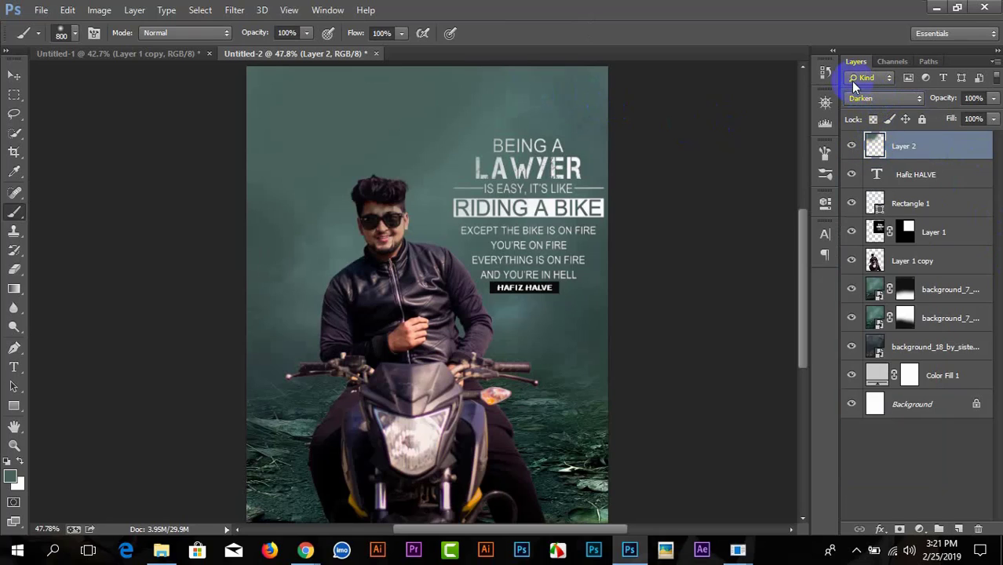
{"action": "scroll", "coordinate": [855, 100], "scroll_direction": "down", "scroll_amount": 1}
{"action": "scroll", "coordinate": [856, 101], "scroll_direction": "down", "scroll_amount": 1}
{"action": "scroll", "coordinate": [856, 100], "scroll_direction": "down", "scroll_amount": 1}
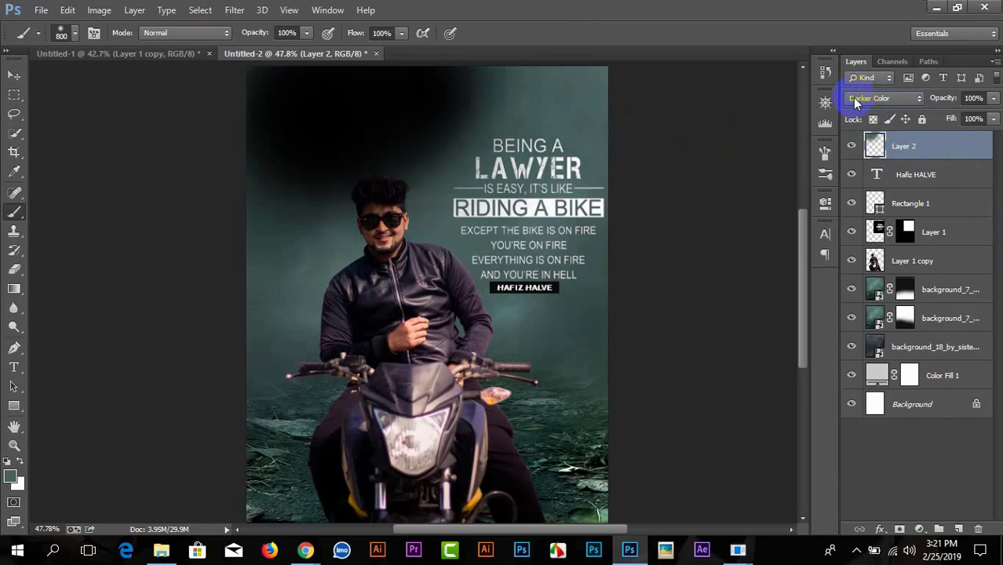
{"action": "scroll", "coordinate": [855, 100], "scroll_direction": "down", "scroll_amount": 2}
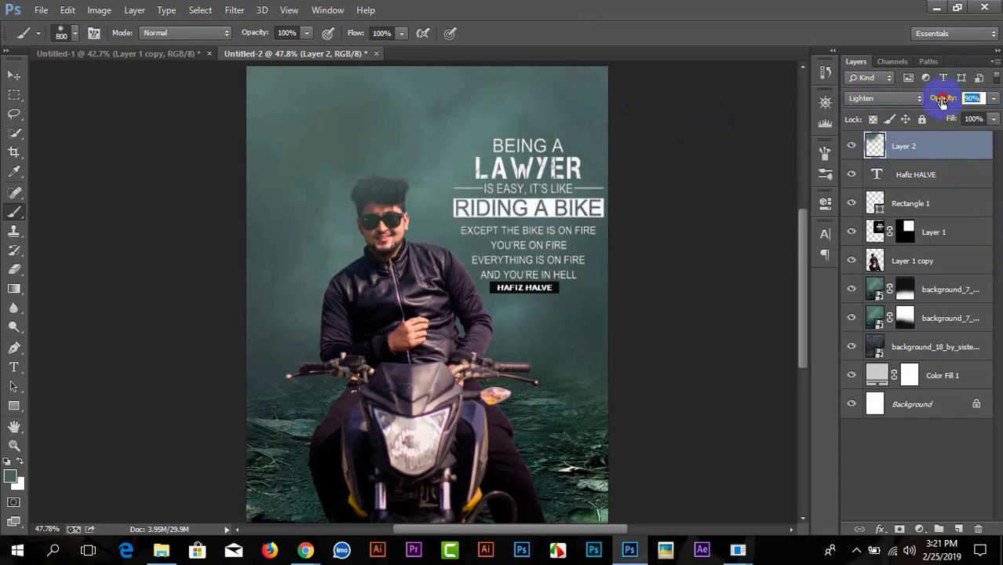
{"action": "left_click_drag", "start_coordinate": [928, 103], "coordinate": [933, 104]}
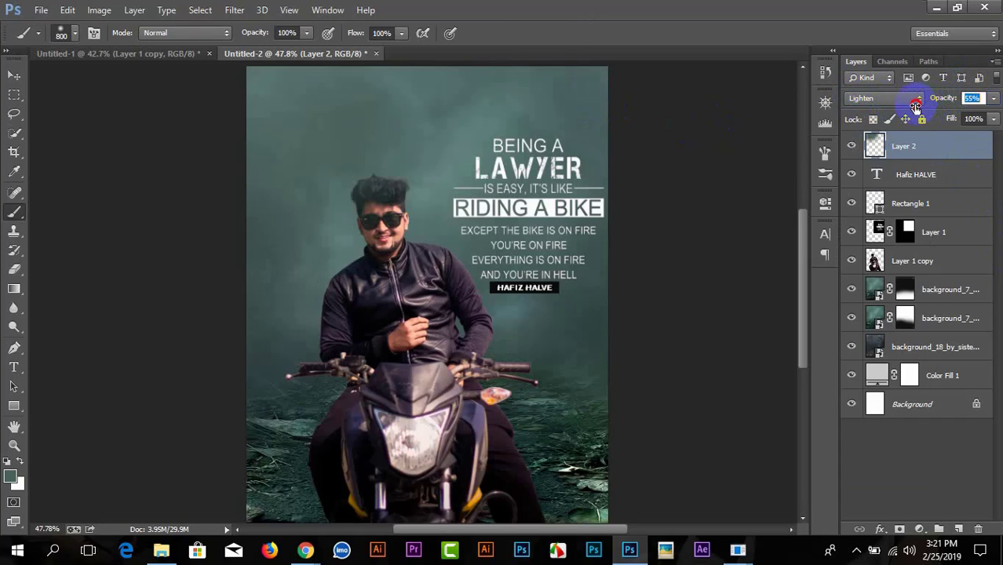
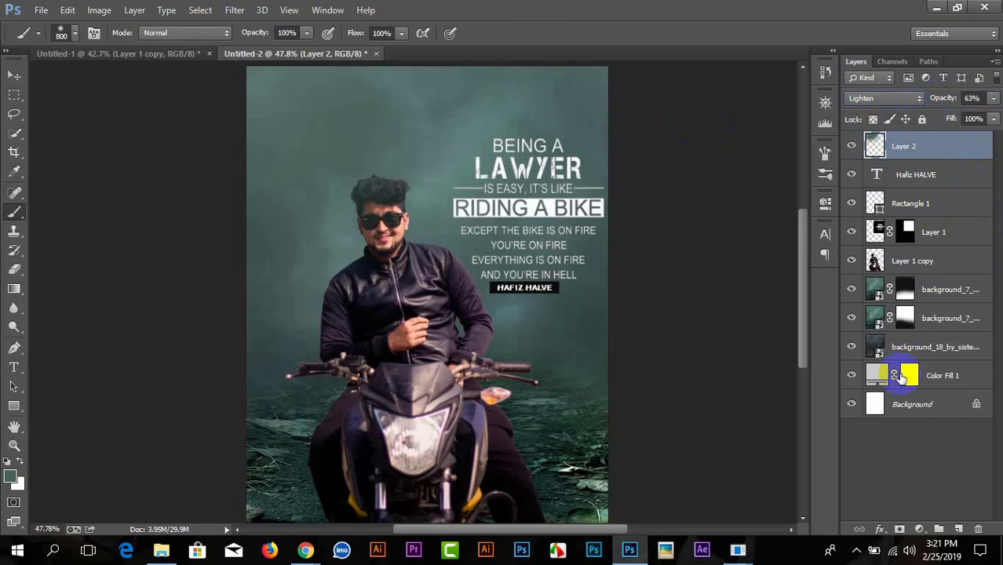
Mask Layer 2 and paint out its glow left of the man's jacket with a smaller brush.
{"action": "left_click", "coordinate": [900, 528]}
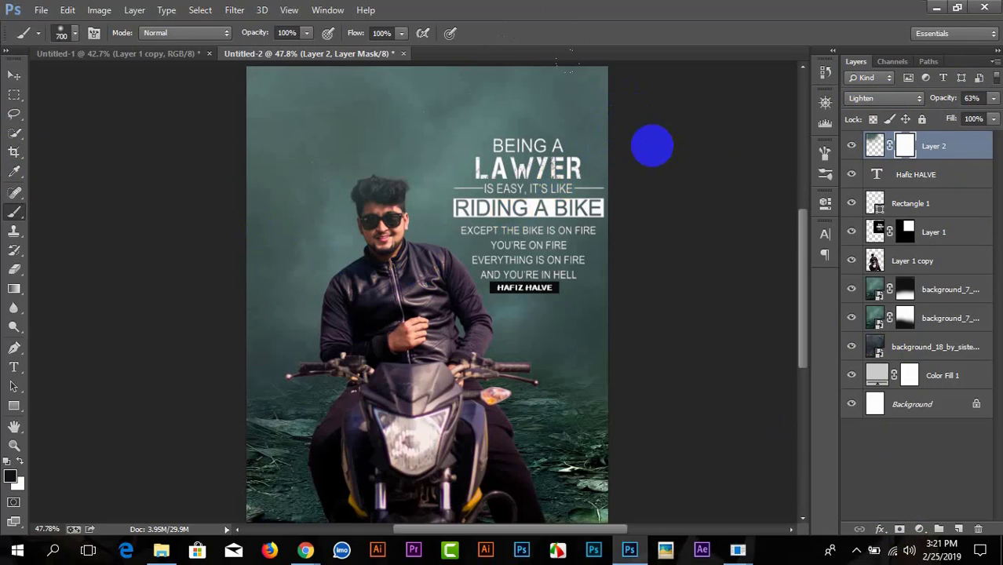
{"action": "key", "text": "bracketleft"}
{"action": "key", "text": "bracketleft"}
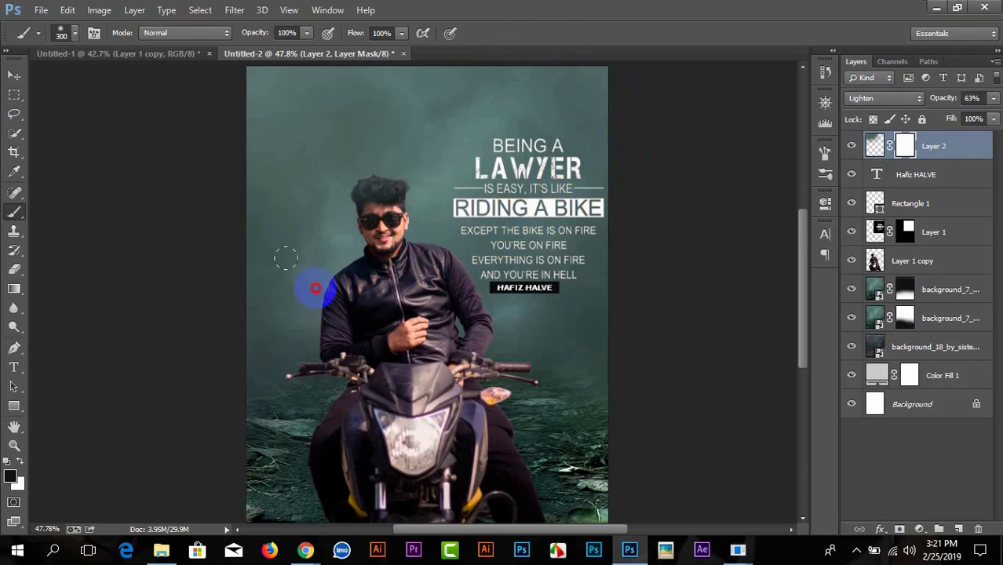
{"action": "left_click", "coordinate": [308, 287]}
{"action": "left_click_drag", "start_coordinate": [338, 317], "coordinate": [354, 369]}
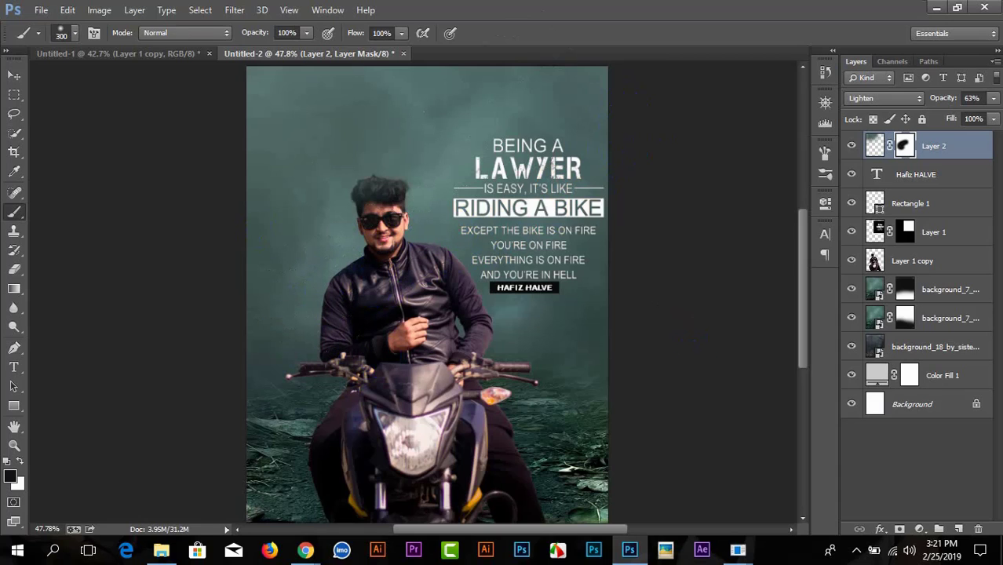
{"action": "scroll", "coordinate": [403, 109], "scroll_direction": "up", "scroll_amount": 3}
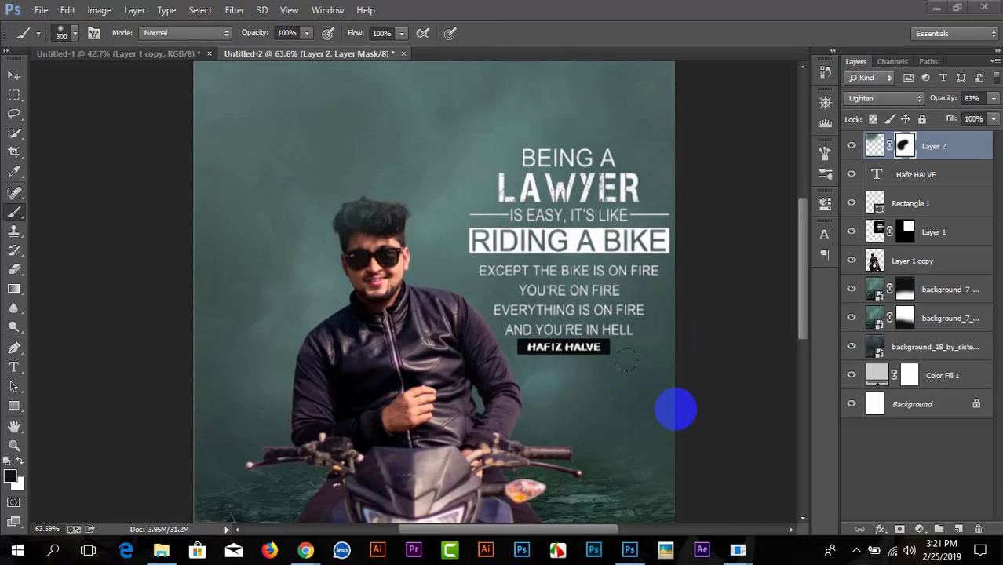
{"action": "scroll", "coordinate": [628, 388], "scroll_direction": "down", "scroll_amount": 1}
{"action": "scroll", "coordinate": [609, 370], "scroll_direction": "down", "scroll_amount": 1}
{"action": "scroll", "coordinate": [609, 370], "scroll_direction": "down", "scroll_amount": 1}
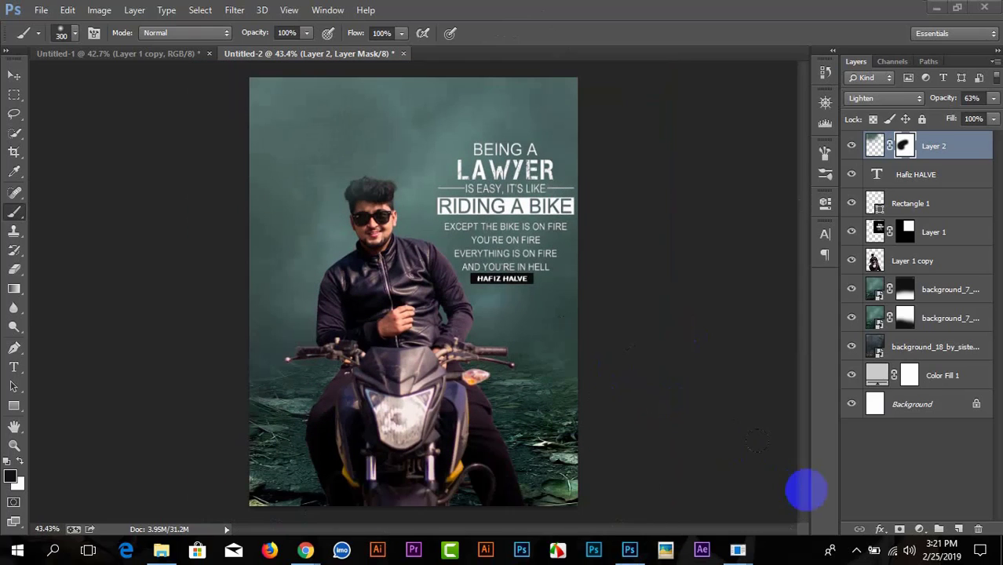
{"action": "scroll", "coordinate": [281, 296], "scroll_direction": "up", "scroll_amount": 2}
{"action": "scroll", "coordinate": [168, 233], "scroll_direction": "up", "scroll_amount": 2}
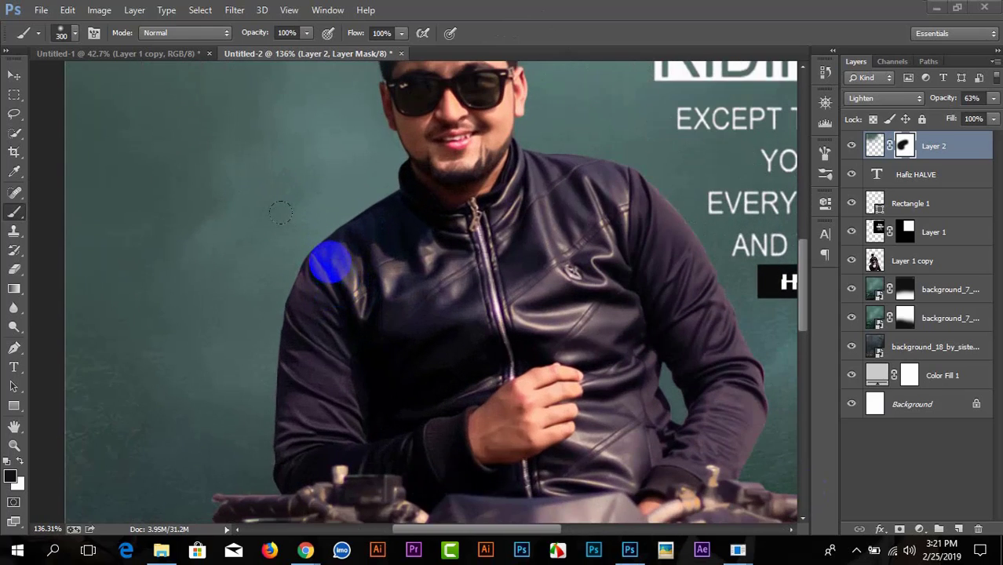
{"action": "scroll", "coordinate": [330, 263], "scroll_direction": "up", "scroll_amount": 2}
{"action": "scroll", "coordinate": [330, 263], "scroll_direction": "down", "scroll_amount": 3}
{"action": "scroll", "coordinate": [330, 263], "scroll_direction": "down", "scroll_amount": 2}
{"action": "scroll", "coordinate": [330, 263], "scroll_direction": "up", "scroll_amount": 3}
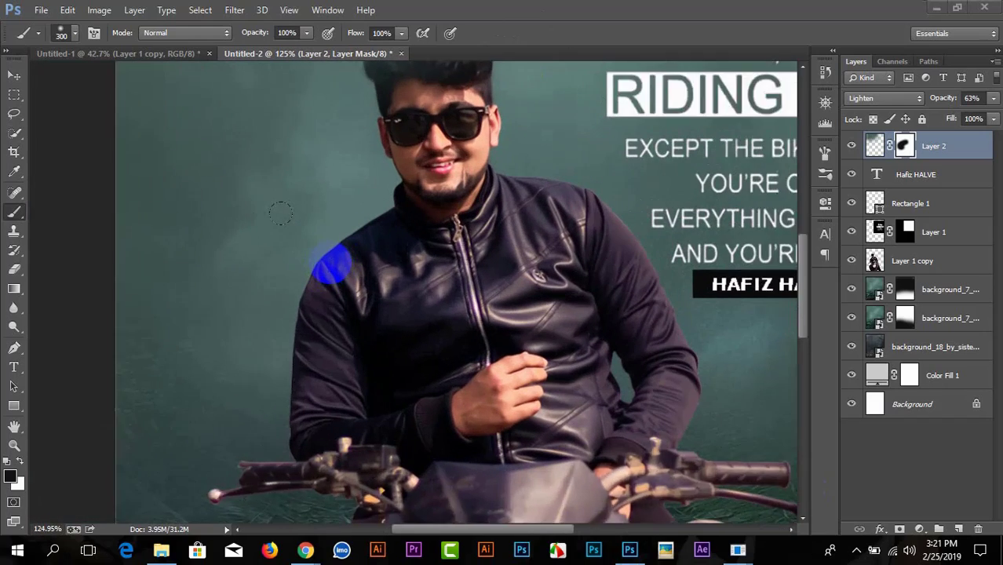
{"action": "scroll", "coordinate": [326, 268], "scroll_direction": "down", "scroll_amount": 2}
{"action": "scroll", "coordinate": [320, 274], "scroll_direction": "down", "scroll_amount": 2}
{"action": "scroll", "coordinate": [174, 308], "scroll_direction": "up", "scroll_amount": 2}
{"action": "scroll", "coordinate": [229, 336], "scroll_direction": "up", "scroll_amount": 1}
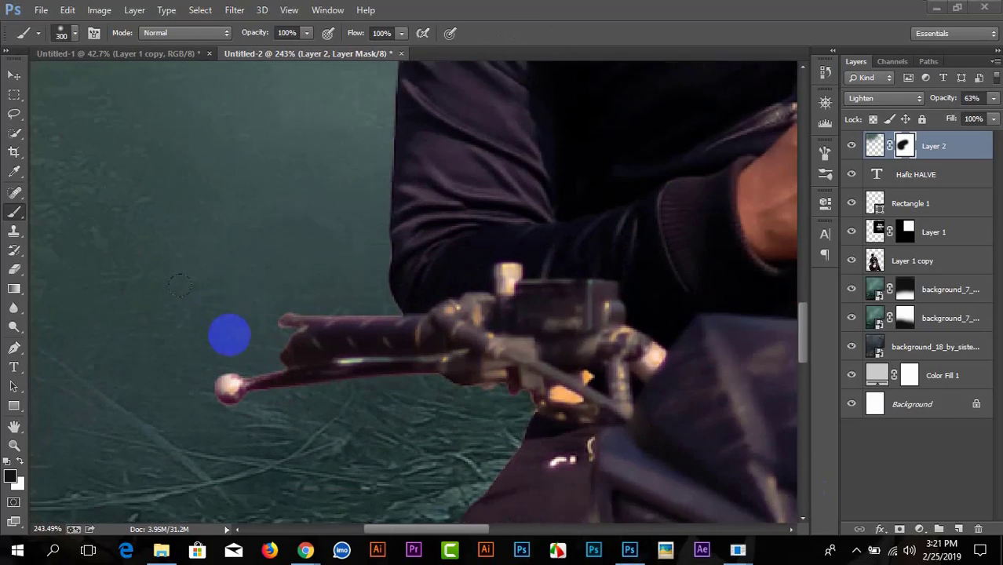
{"action": "scroll", "coordinate": [229, 336], "scroll_direction": "down", "scroll_amount": 2}
{"action": "scroll", "coordinate": [228, 336], "scroll_direction": "up", "scroll_amount": 1}
{"action": "scroll", "coordinate": [251, 333], "scroll_direction": "down", "scroll_amount": 2}
{"action": "scroll", "coordinate": [392, 325], "scroll_direction": "down", "scroll_amount": 1}
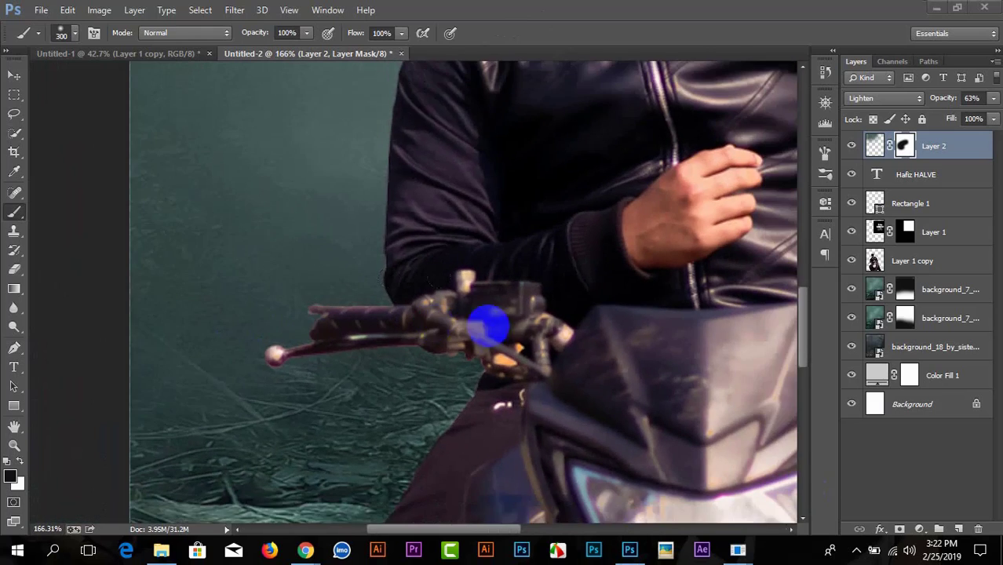
{"action": "scroll", "coordinate": [502, 321], "scroll_direction": "down", "scroll_amount": 1}
{"action": "scroll", "coordinate": [517, 322], "scroll_direction": "down", "scroll_amount": 1}
{"action": "scroll", "coordinate": [529, 329], "scroll_direction": "down", "scroll_amount": 2}
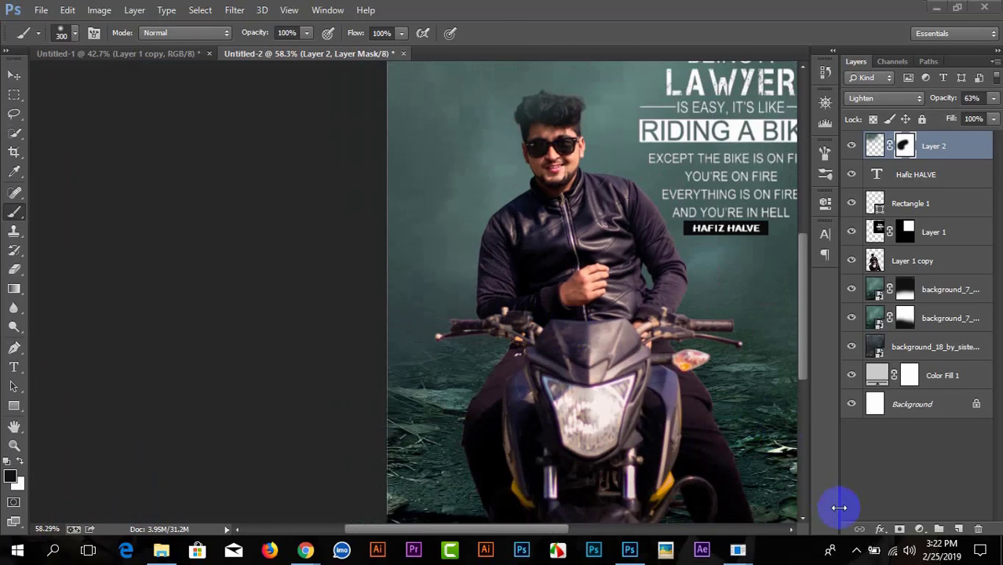
Create Layer 3 and apply a merged, Multiply-blended copy of the whole poster into it.
{"action": "left_click", "coordinate": [957, 531]}
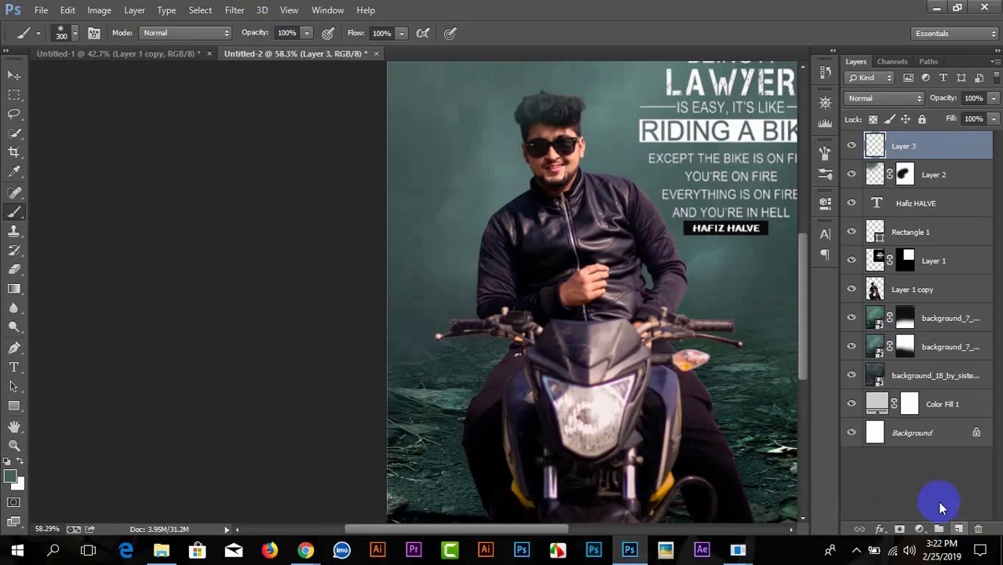
{"action": "left_click", "coordinate": [99, 10]}
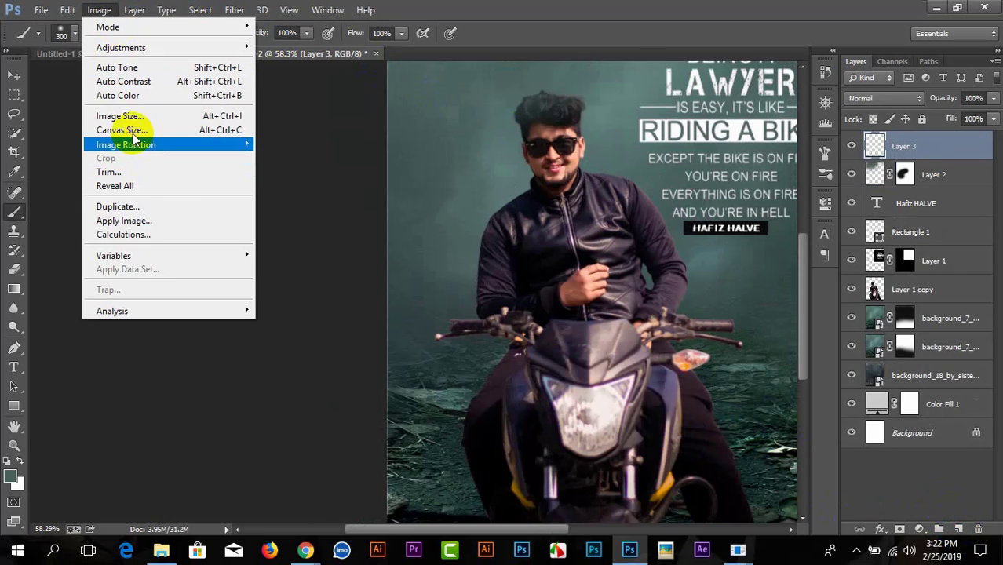
{"action": "key", "text": "Escape"}
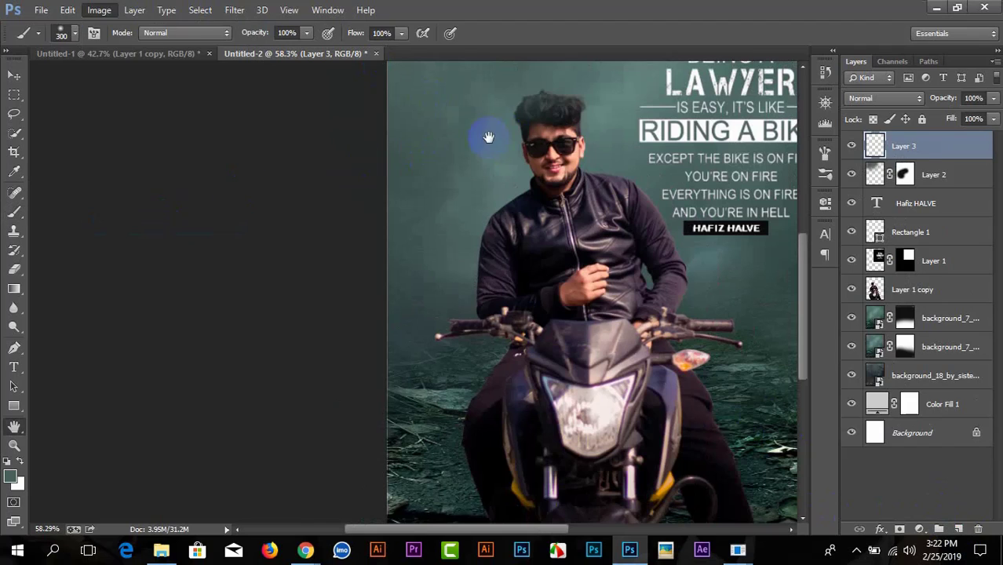
{"action": "key", "text": "ctrl+shift+alt+e"}
{"action": "left_click_drag", "start_coordinate": [941, 168], "coordinate": [298, 123]}
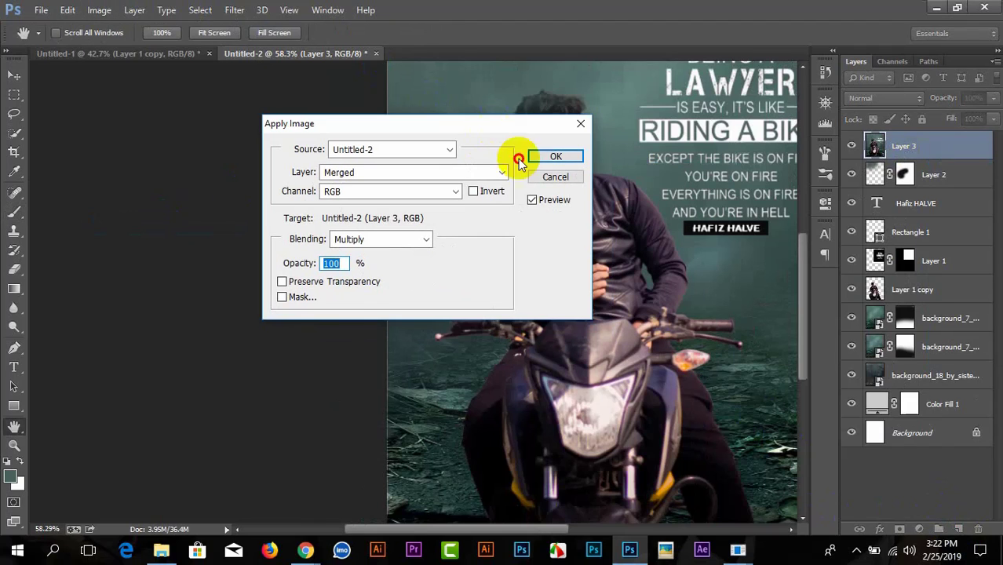
{"action": "left_click", "coordinate": [565, 157]}
{"action": "key", "text": "b"}
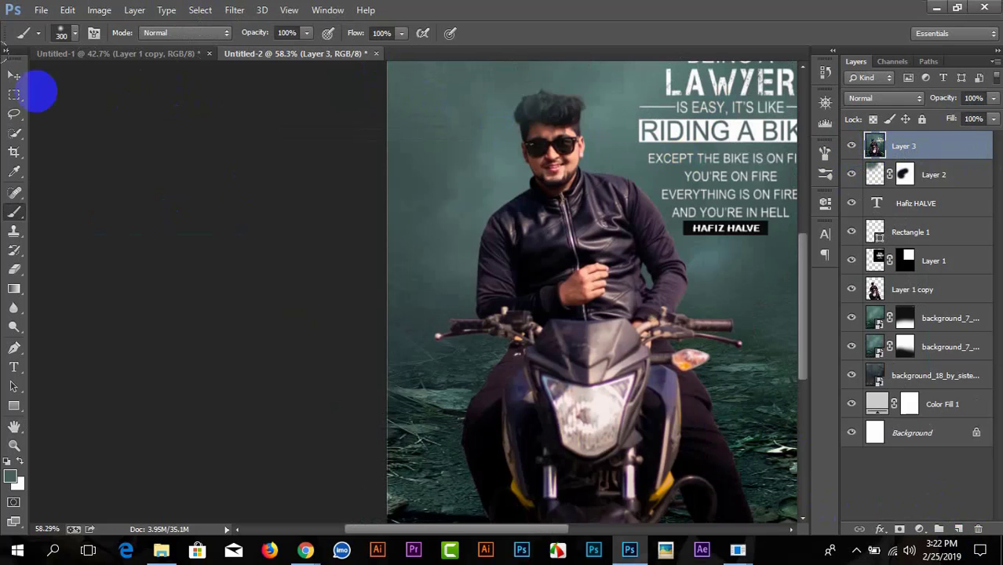
Nudge Layer 3's content slightly with the Move tool.
{"action": "left_click", "coordinate": [14, 74]}
{"action": "left_click_drag", "start_coordinate": [555, 176], "coordinate": [606, 192]}
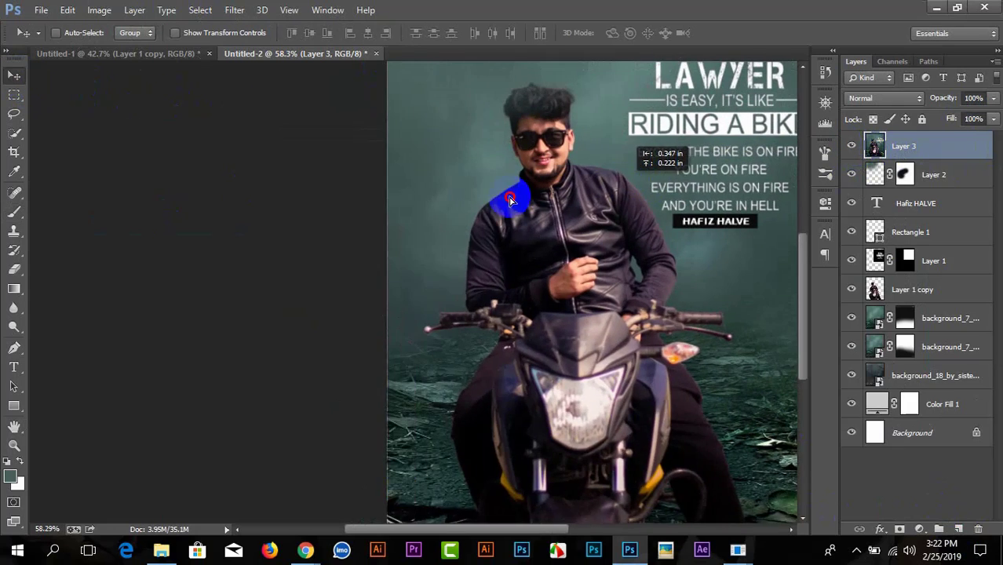
{"action": "scroll", "coordinate": [603, 189], "scroll_direction": "up", "scroll_amount": 1}
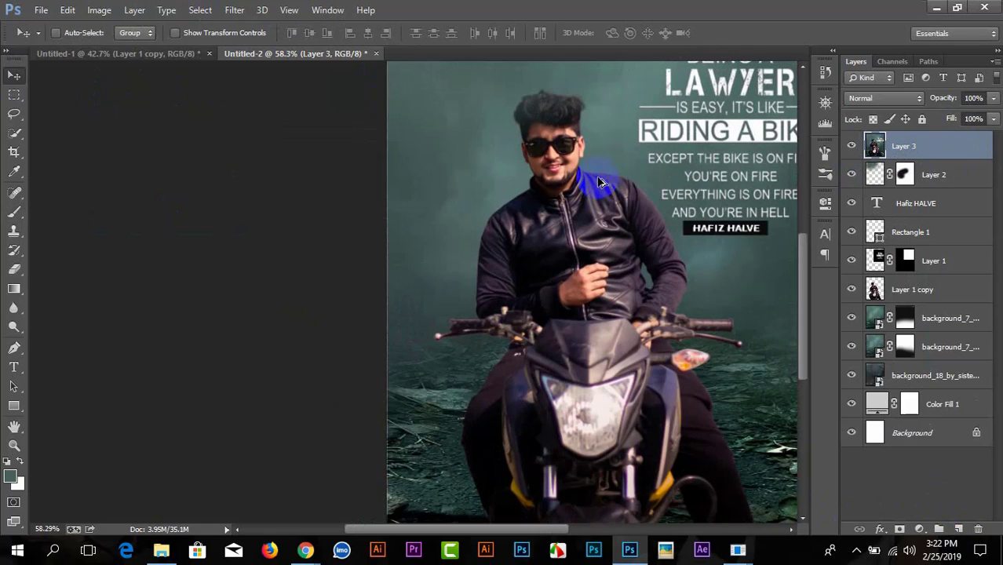
{"action": "scroll", "coordinate": [502, 177], "scroll_direction": "up", "scroll_amount": 1}
{"action": "scroll", "coordinate": [441, 174], "scroll_direction": "up", "scroll_amount": 2}
{"action": "scroll", "coordinate": [441, 174], "scroll_direction": "up", "scroll_amount": 1}
{"action": "scroll", "coordinate": [441, 174], "scroll_direction": "up", "scroll_amount": 1}
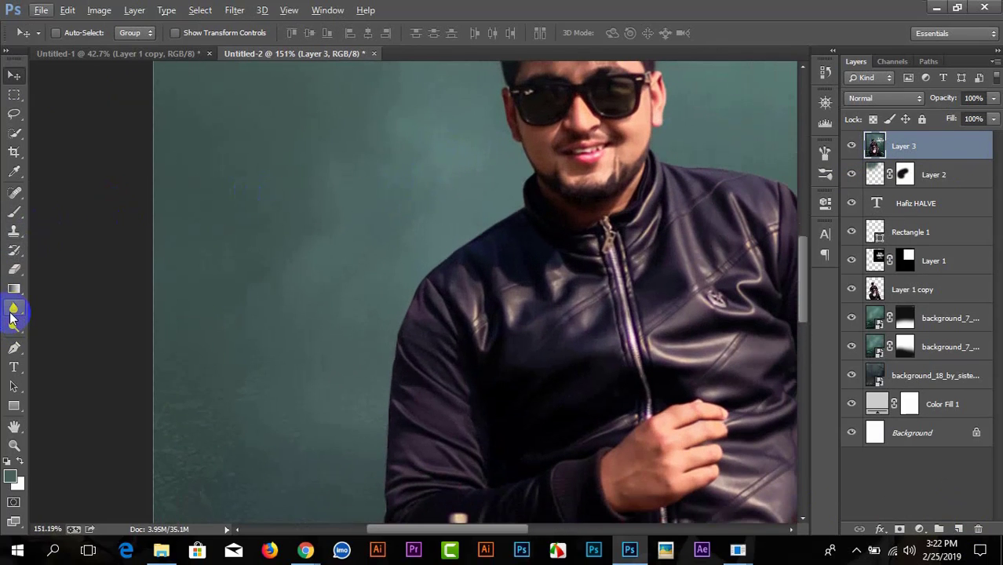
Pick a tool from the Blur/Sharpen group with a smaller brush at 34% strength.
{"action": "left_click", "coordinate": [11, 314]}
{"action": "left_click", "coordinate": [65, 308]}
{"action": "scroll", "coordinate": [368, 293], "scroll_direction": "up", "scroll_amount": 1}
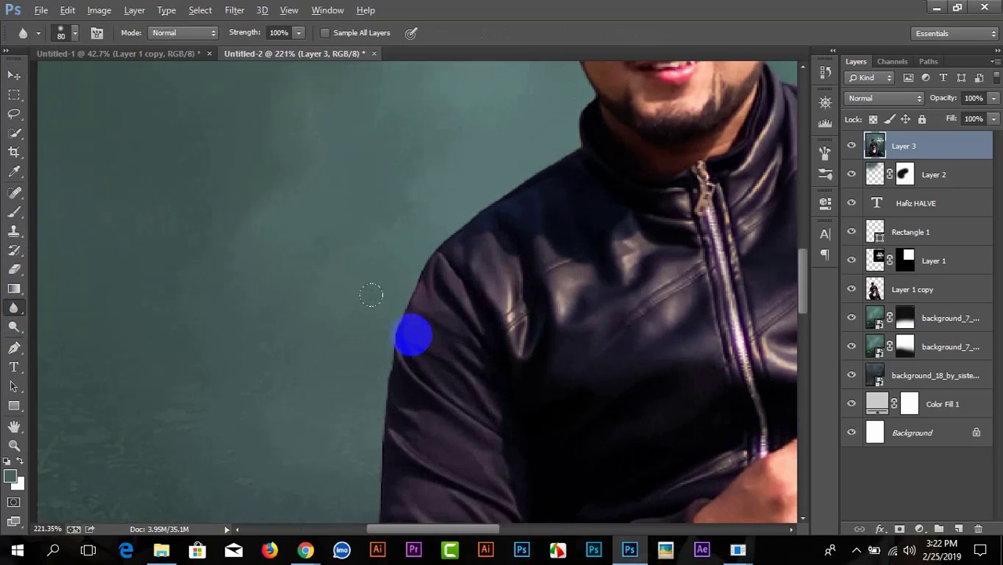
{"action": "scroll", "coordinate": [369, 292], "scroll_direction": "up", "scroll_amount": 1}
{"action": "scroll", "coordinate": [375, 292], "scroll_direction": "up", "scroll_amount": 1}
{"action": "scroll", "coordinate": [375, 292], "scroll_direction": "down", "scroll_amount": 1}
{"action": "scroll", "coordinate": [405, 353], "scroll_direction": "down", "scroll_amount": 1}
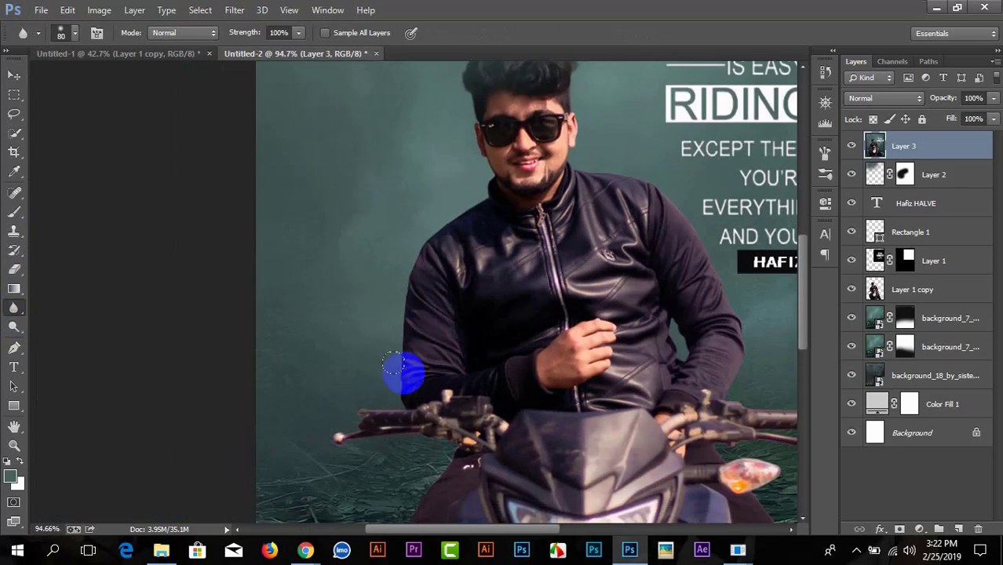
{"action": "scroll", "coordinate": [385, 392], "scroll_direction": "down", "scroll_amount": 2}
{"action": "scroll", "coordinate": [375, 427], "scroll_direction": "down", "scroll_amount": 2}
{"action": "scroll", "coordinate": [373, 432], "scroll_direction": "down", "scroll_amount": 2}
{"action": "scroll", "coordinate": [377, 433], "scroll_direction": "down", "scroll_amount": 2}
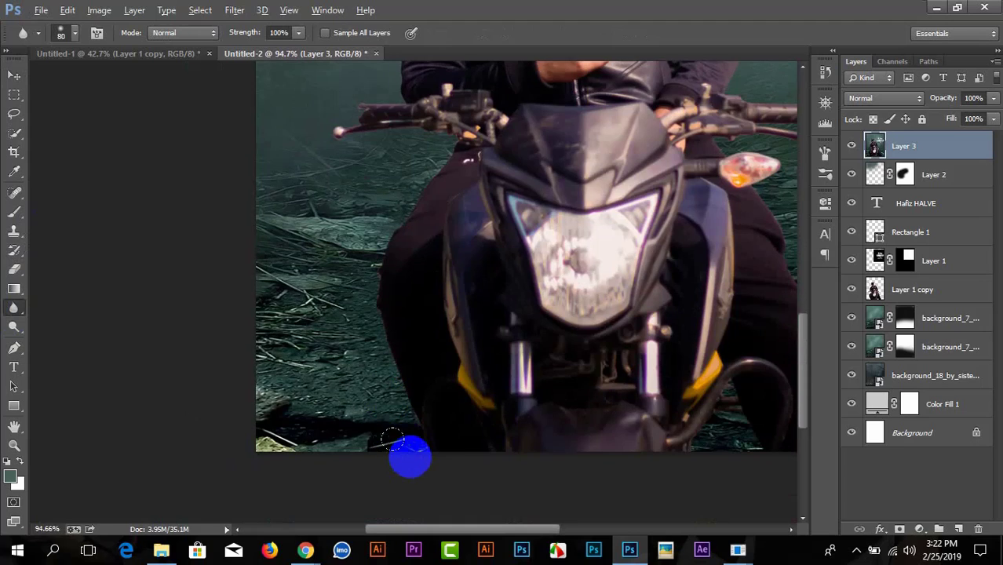
{"action": "scroll", "coordinate": [375, 424], "scroll_direction": "up", "scroll_amount": 2}
{"action": "key", "text": "bracketleft"}
{"action": "key", "text": "bracketleft"}
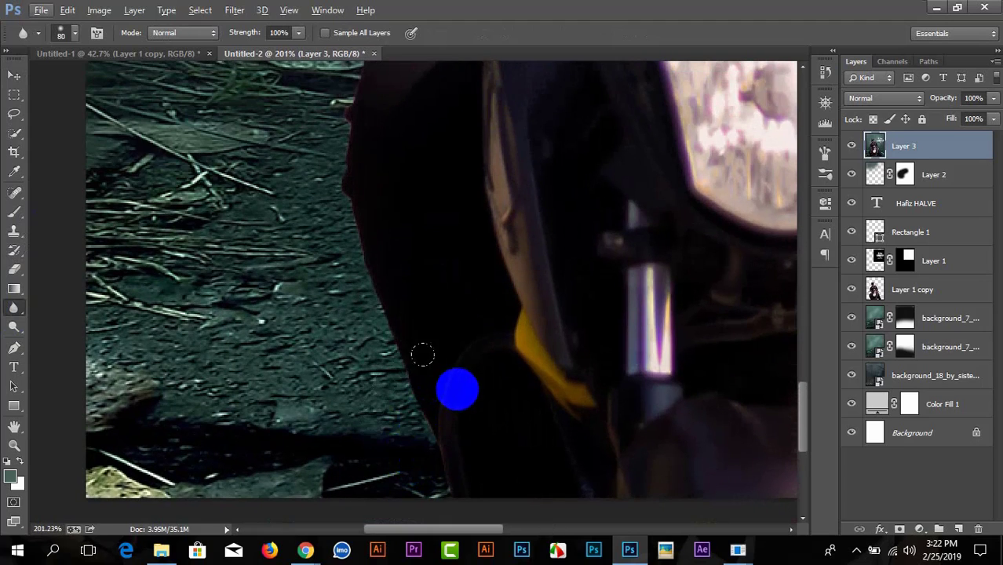
{"action": "left_click", "coordinate": [281, 33]}
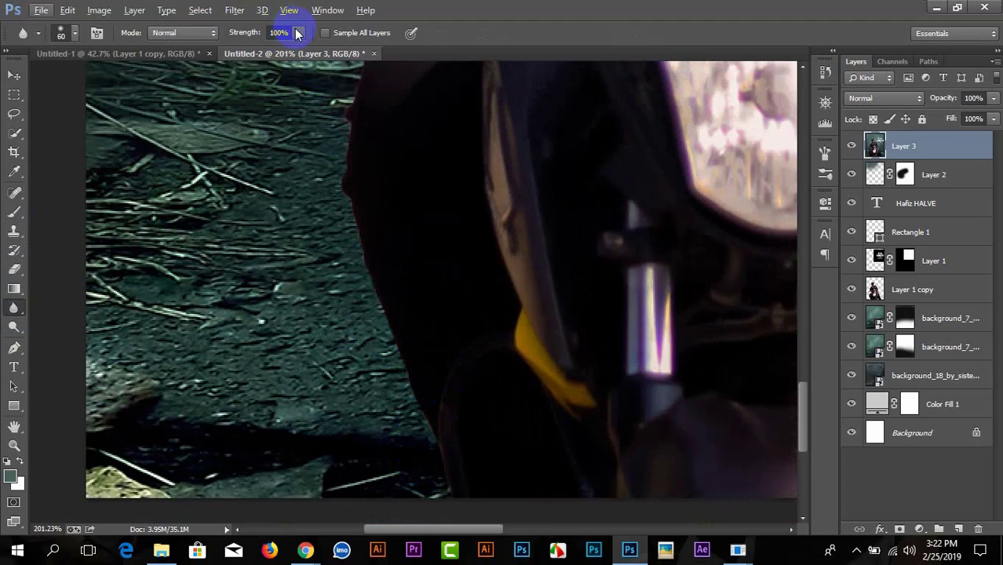
{"action": "left_click", "coordinate": [250, 50]}
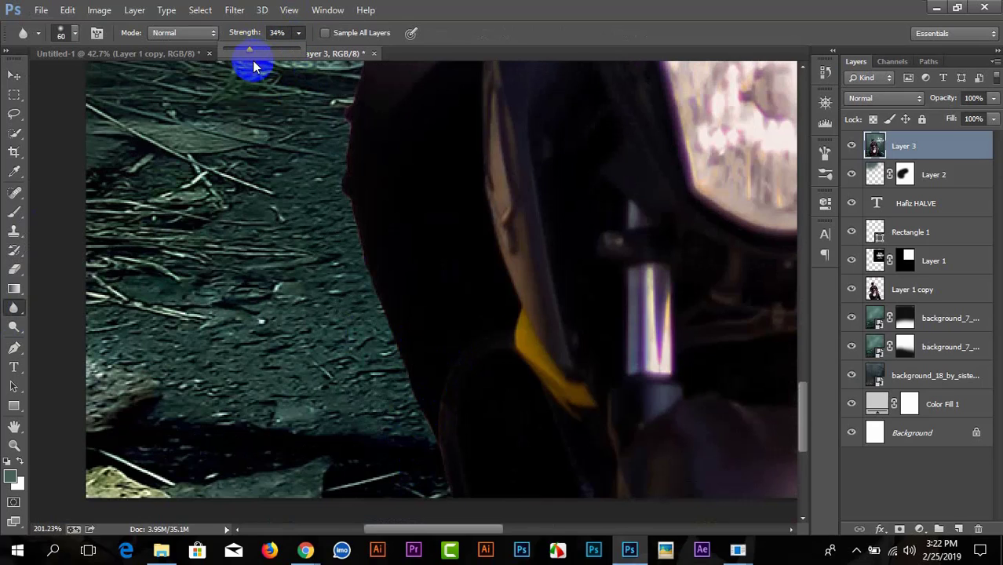
Work along the rider's leg edges and the handlebar lever, then switch to Dodge.
{"action": "mouse_move", "coordinate": [370, 324]}
{"action": "left_mouse_down"}
{"action": "mouse_move", "coordinate": [318, 193]}
{"action": "mouse_move", "coordinate": [340, 95]}
{"action": "left_mouse_up"}
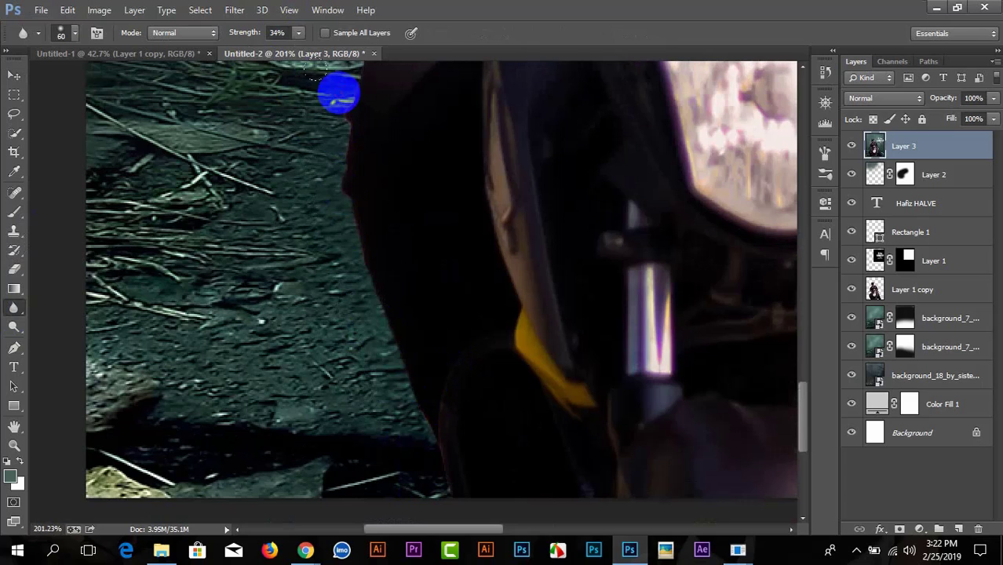
{"action": "scroll", "coordinate": [381, 179], "scroll_direction": "up", "scroll_amount": 3}
{"action": "left_click_drag", "start_coordinate": [374, 133], "coordinate": [313, 209]}
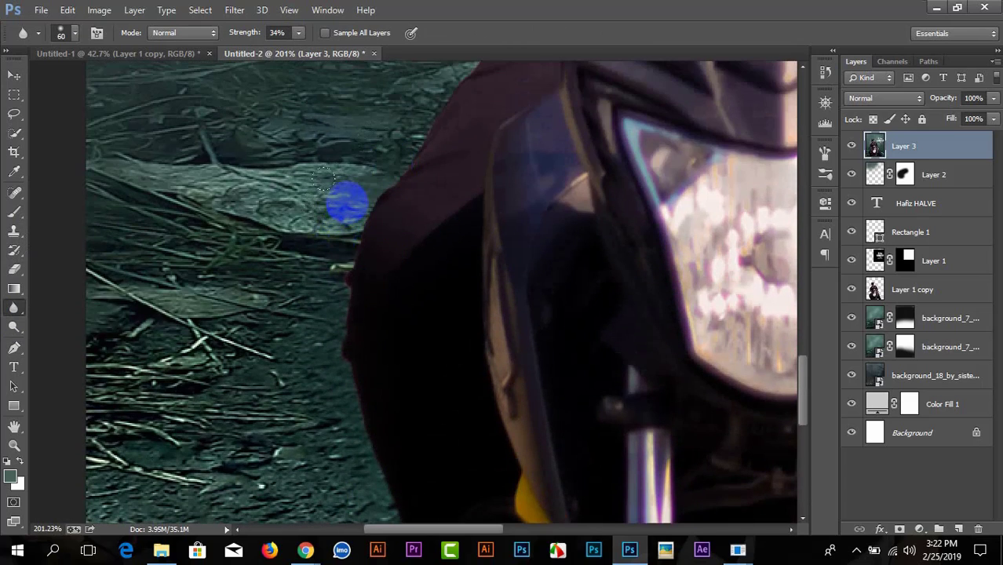
{"action": "key", "text": "bracketleft"}
{"action": "key", "text": "bracketleft"}
{"action": "mouse_move", "coordinate": [410, 150]}
{"action": "left_mouse_down"}
{"action": "mouse_move", "coordinate": [364, 188]}
{"action": "mouse_move", "coordinate": [325, 403]}
{"action": "mouse_move", "coordinate": [436, 88]}
{"action": "left_mouse_up"}
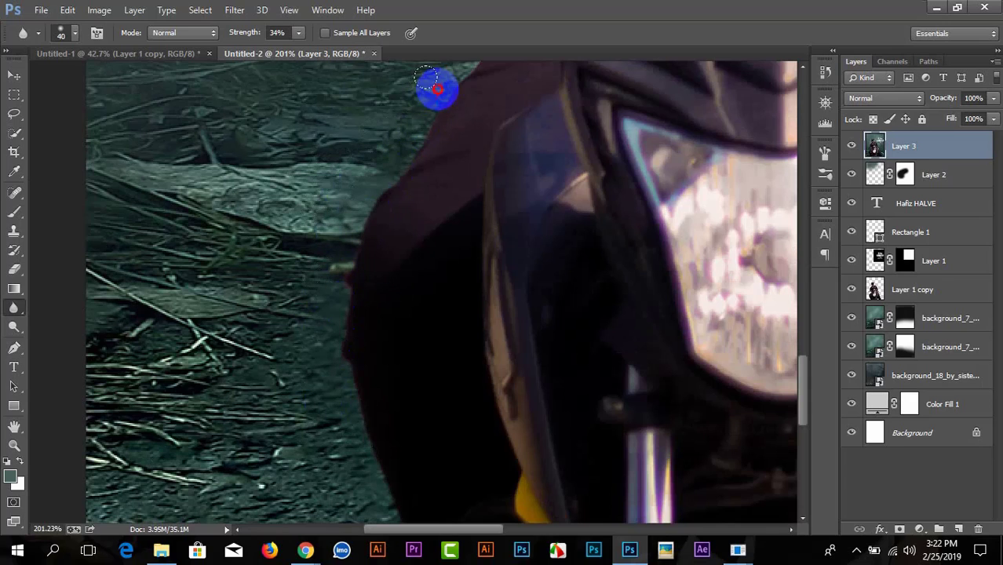
{"action": "scroll", "coordinate": [432, 157], "scroll_direction": "up", "scroll_amount": 3}
{"action": "scroll", "coordinate": [436, 189], "scroll_direction": "up", "scroll_amount": 2}
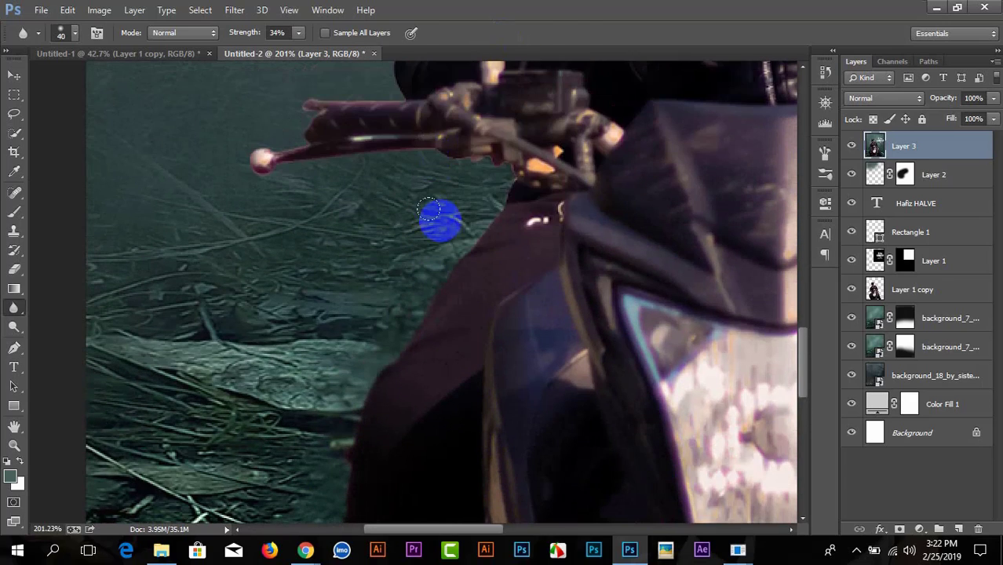
{"action": "mouse_move", "coordinate": [518, 208]}
{"action": "left_mouse_down"}
{"action": "mouse_move", "coordinate": [343, 148]}
{"action": "mouse_move", "coordinate": [280, 140]}
{"action": "mouse_move", "coordinate": [380, 152]}
{"action": "mouse_move", "coordinate": [267, 107]}
{"action": "mouse_move", "coordinate": [239, 126]}
{"action": "mouse_move", "coordinate": [302, 96]}
{"action": "mouse_move", "coordinate": [280, 123]}
{"action": "left_mouse_up"}
{"action": "scroll", "coordinate": [291, 130], "scroll_direction": "up", "scroll_amount": 2}
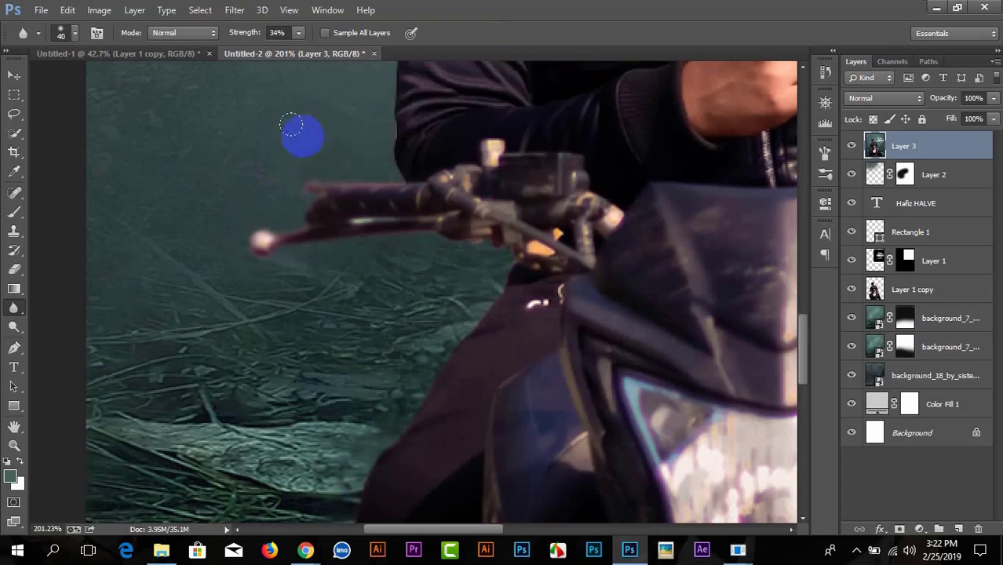
{"action": "scroll", "coordinate": [495, 116], "scroll_direction": "down", "scroll_amount": 2}
{"action": "scroll", "coordinate": [470, 144], "scroll_direction": "down", "scroll_amount": 2}
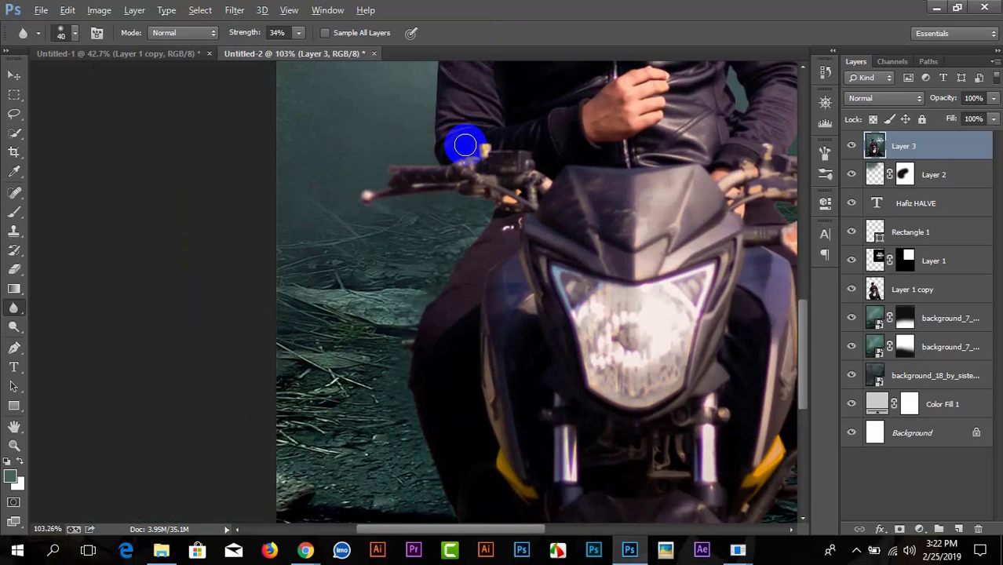
{"action": "scroll", "coordinate": [444, 171], "scroll_direction": "up", "scroll_amount": 2}
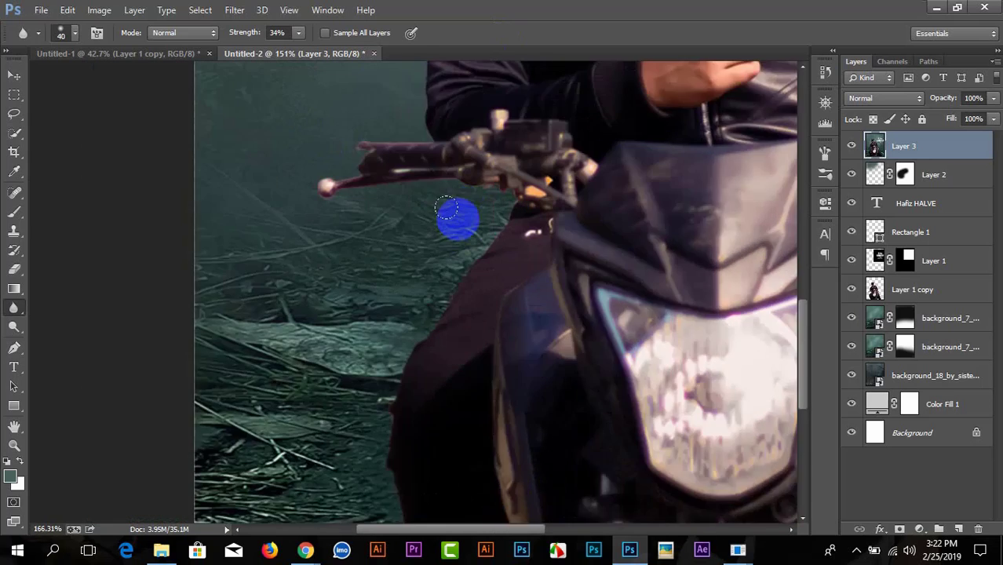
{"action": "scroll", "coordinate": [459, 217], "scroll_direction": "up", "scroll_amount": 2}
{"action": "scroll", "coordinate": [455, 233], "scroll_direction": "up", "scroll_amount": 1}
{"action": "key", "text": "o"}
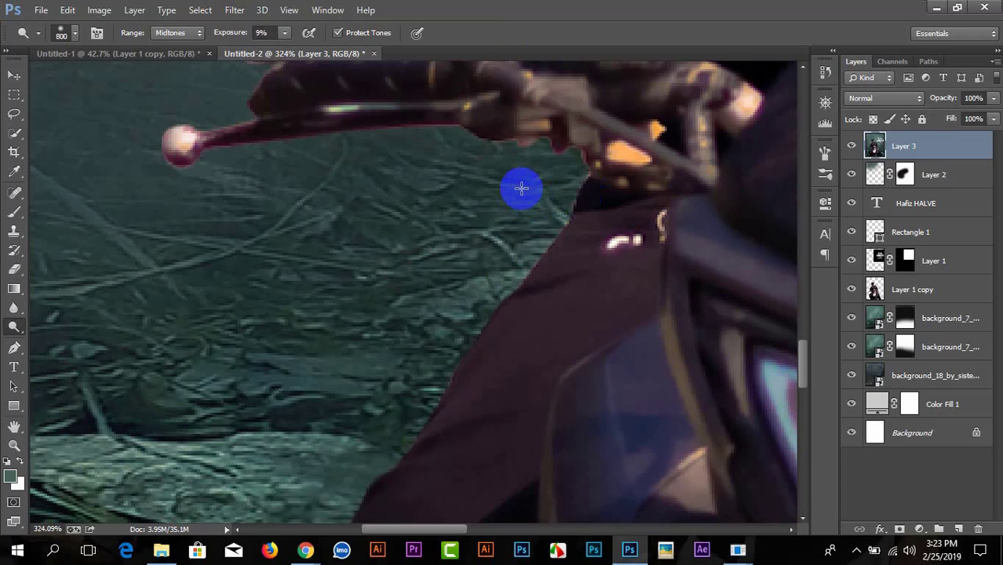
Shrink the Dodge brush from 800 toward 30 px using the [ key.
{"action": "key", "text": "bracketleft"}
{"action": "key", "text": "bracketleft"}
{"action": "key", "text": "bracketleft"}
{"action": "key", "text": "bracketleft"}
{"action": "key", "text": "bracketleft"}
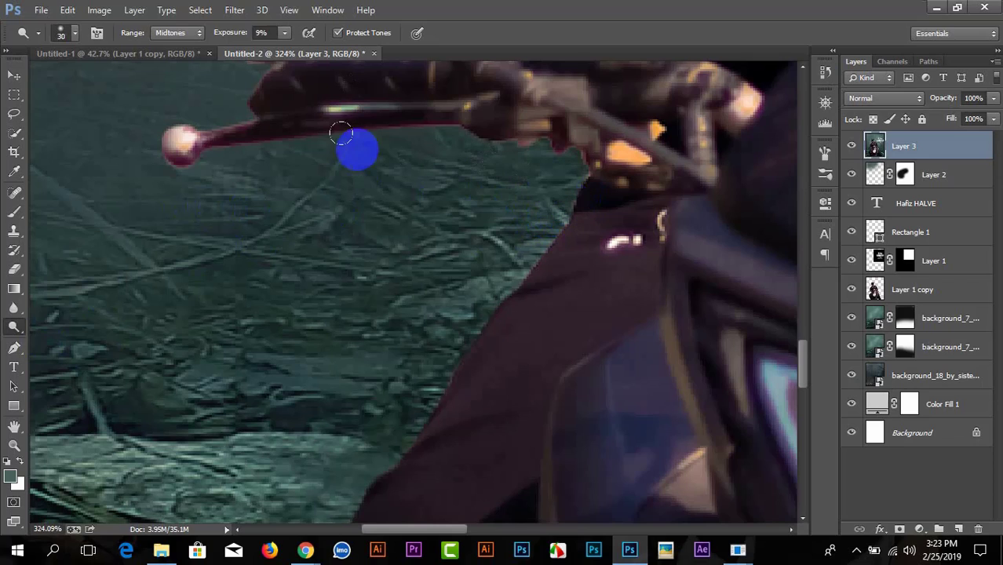
Switch back to the Blur tool at 24% strength with a smaller brush.
{"action": "right_click", "coordinate": [16, 314]}
{"action": "left_click", "coordinate": [59, 300]}
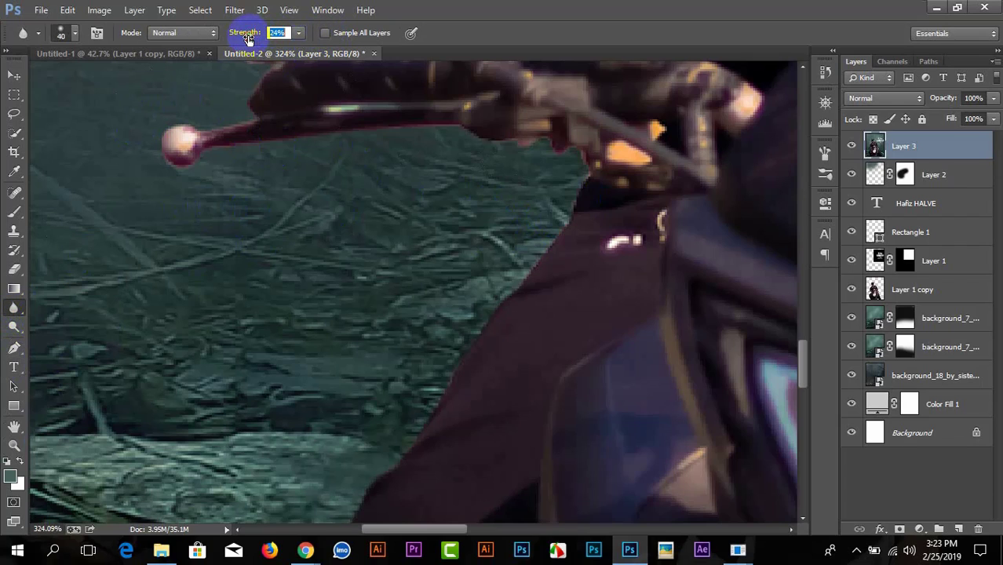
{"action": "mouse_move", "coordinate": [558, 155]}
{"action": "left_mouse_down"}
{"action": "mouse_move", "coordinate": [496, 312]}
{"action": "mouse_move", "coordinate": [376, 510]}
{"action": "mouse_move", "coordinate": [365, 454]}
{"action": "mouse_move", "coordinate": [313, 528]}
{"action": "mouse_move", "coordinate": [313, 470]}
{"action": "mouse_move", "coordinate": [291, 396]}
{"action": "mouse_move", "coordinate": [268, 506]}
{"action": "mouse_move", "coordinate": [257, 463]}
{"action": "mouse_move", "coordinate": [264, 395]}
{"action": "mouse_move", "coordinate": [290, 519]}
{"action": "mouse_move", "coordinate": [232, 359]}
{"action": "mouse_move", "coordinate": [514, 187]}
{"action": "mouse_move", "coordinate": [481, 294]}
{"action": "mouse_move", "coordinate": [483, 220]}
{"action": "mouse_move", "coordinate": [376, 199]}
{"action": "mouse_move", "coordinate": [288, 199]}
{"action": "mouse_move", "coordinate": [145, 226]}
{"action": "mouse_move", "coordinate": [168, 196]}
{"action": "mouse_move", "coordinate": [243, 183]}
{"action": "mouse_move", "coordinate": [133, 201]}
{"action": "mouse_move", "coordinate": [215, 220]}
{"action": "mouse_move", "coordinate": [286, 213]}
{"action": "mouse_move", "coordinate": [235, 172]}
{"action": "mouse_move", "coordinate": [200, 187]}
{"action": "left_mouse_up"}
{"action": "key", "text": "bracketleft"}
{"action": "key", "text": "bracketleft"}
{"action": "key", "text": "bracketleft"}
{"action": "key", "text": "bracketleft"}
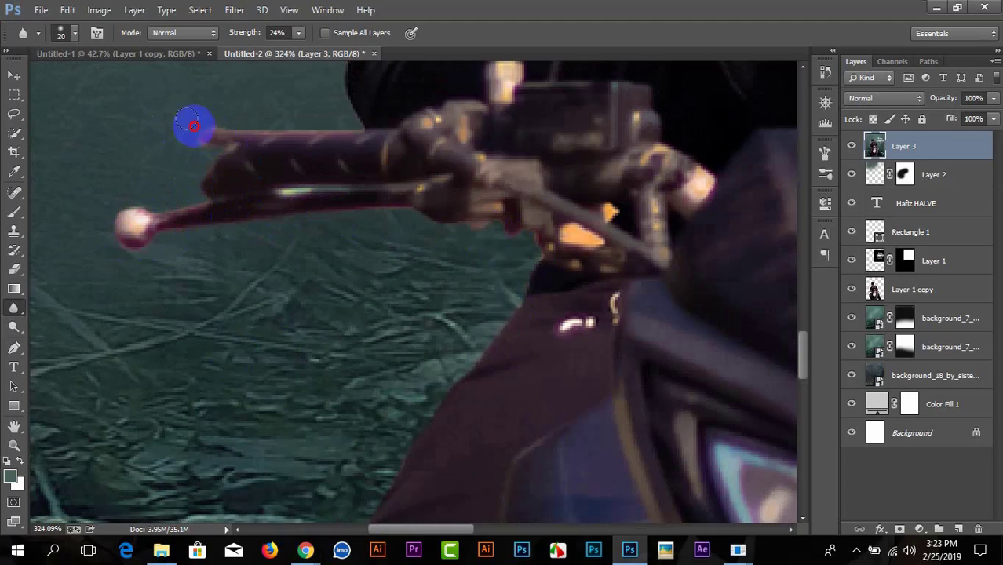
Blur the handlebar's upper edge, the collar and shoulder, and the outer hair edge.
{"action": "mouse_move", "coordinate": [234, 124]}
{"action": "left_mouse_down"}
{"action": "mouse_move", "coordinate": [325, 134]}
{"action": "mouse_move", "coordinate": [353, 121]}
{"action": "left_mouse_up"}
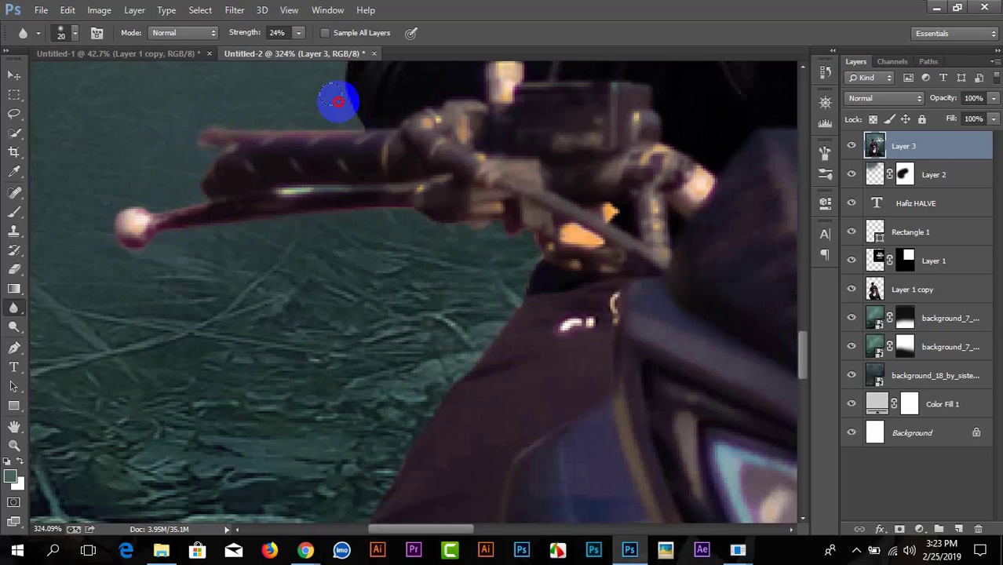
{"action": "scroll", "coordinate": [338, 87], "scroll_direction": "up", "scroll_amount": 3}
{"action": "scroll", "coordinate": [344, 94], "scroll_direction": "up", "scroll_amount": 3}
{"action": "scroll", "coordinate": [345, 94], "scroll_direction": "up", "scroll_amount": 2}
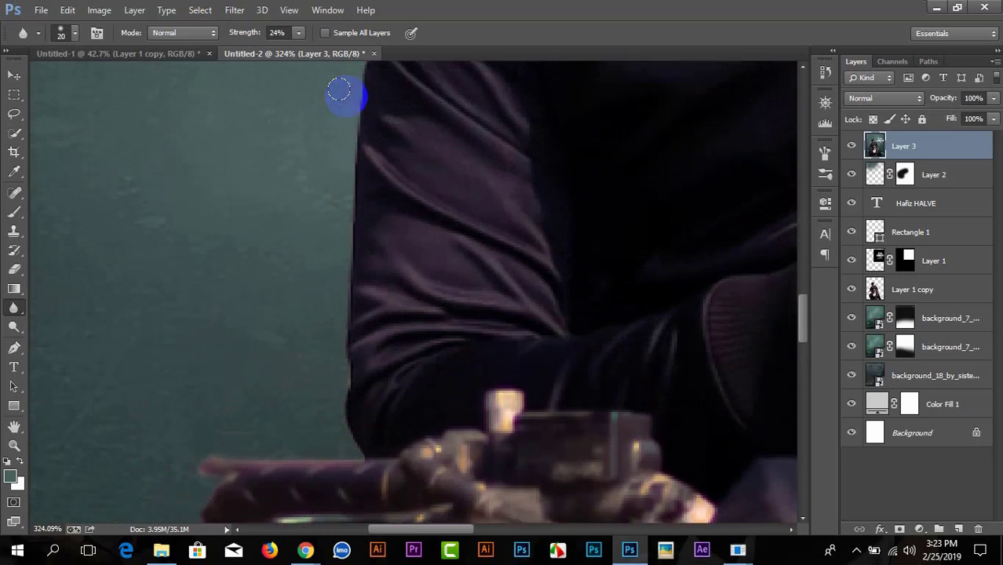
{"action": "scroll", "coordinate": [349, 92], "scroll_direction": "up", "scroll_amount": 2}
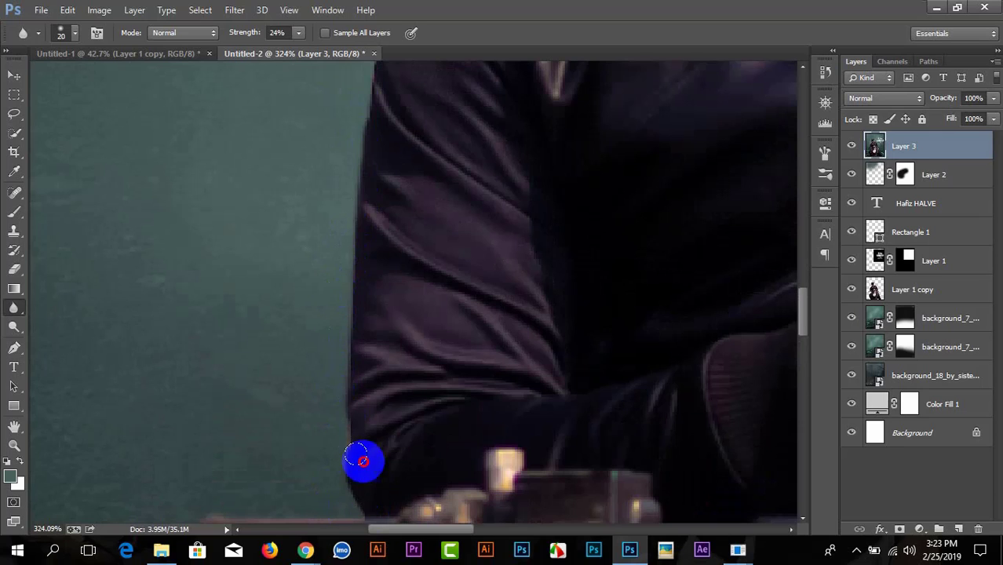
{"action": "scroll", "coordinate": [350, 392], "scroll_direction": "up", "scroll_amount": 2}
{"action": "scroll", "coordinate": [346, 351], "scroll_direction": "up", "scroll_amount": 2}
{"action": "scroll", "coordinate": [459, 291], "scroll_direction": "up", "scroll_amount": 2}
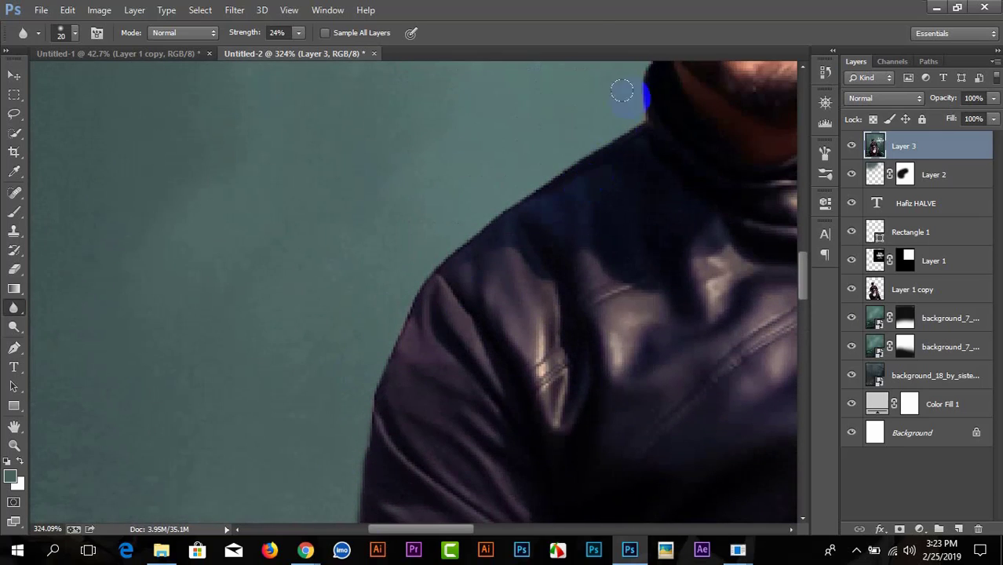
{"action": "left_click_drag", "start_coordinate": [645, 80], "coordinate": [633, 116]}
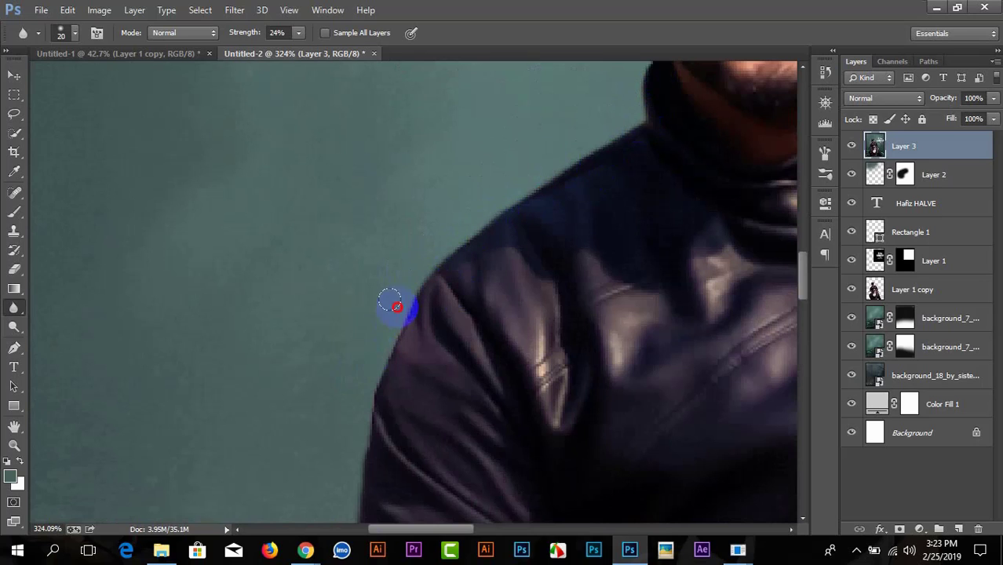
{"action": "scroll", "coordinate": [431, 231], "scroll_direction": "up", "scroll_amount": 2}
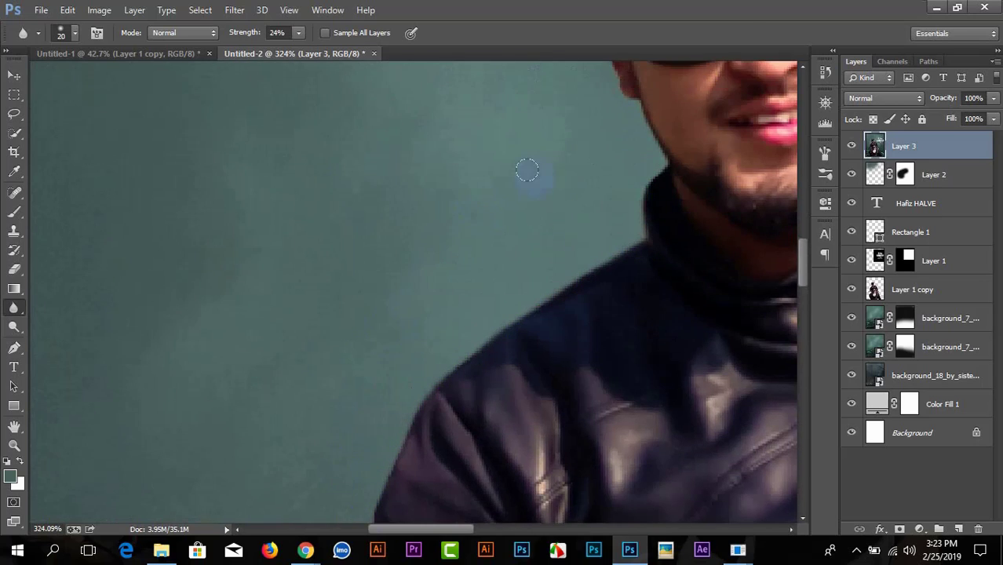
{"action": "scroll", "coordinate": [530, 168], "scroll_direction": "up", "scroll_amount": 2}
{"action": "scroll", "coordinate": [553, 179], "scroll_direction": "up", "scroll_amount": 2}
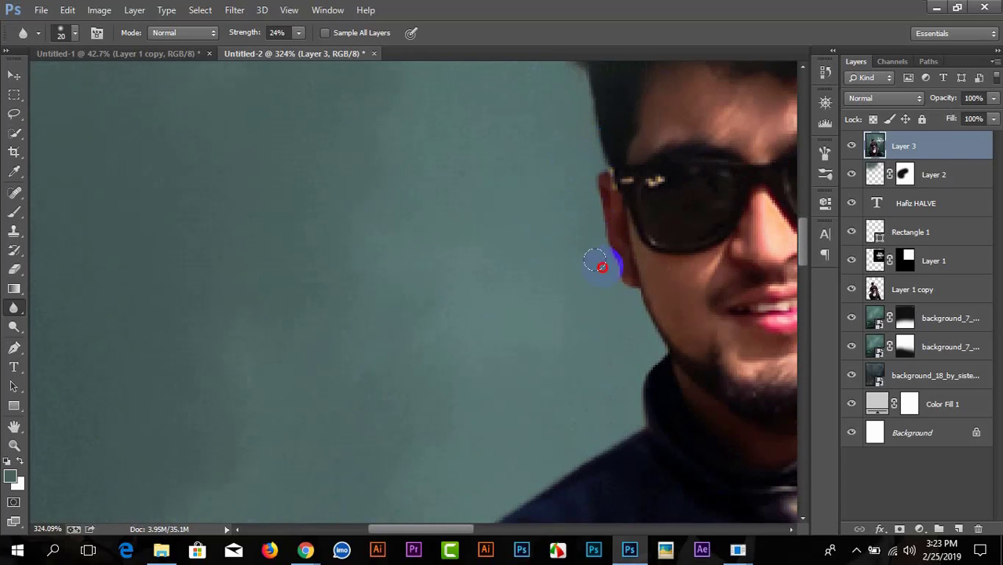
{"action": "scroll", "coordinate": [538, 150], "scroll_direction": "up", "scroll_amount": 3}
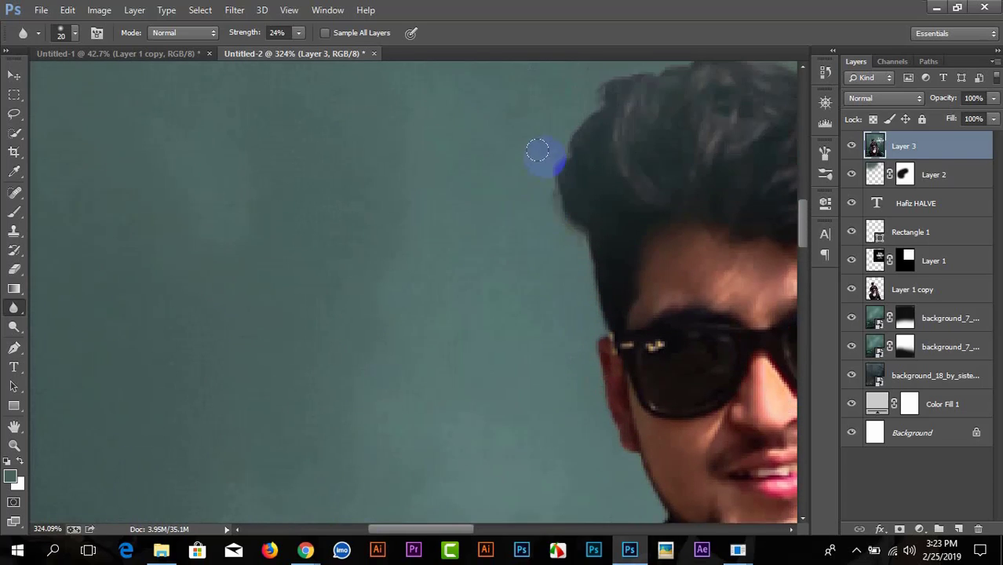
{"action": "scroll", "coordinate": [541, 181], "scroll_direction": "up", "scroll_amount": 1}
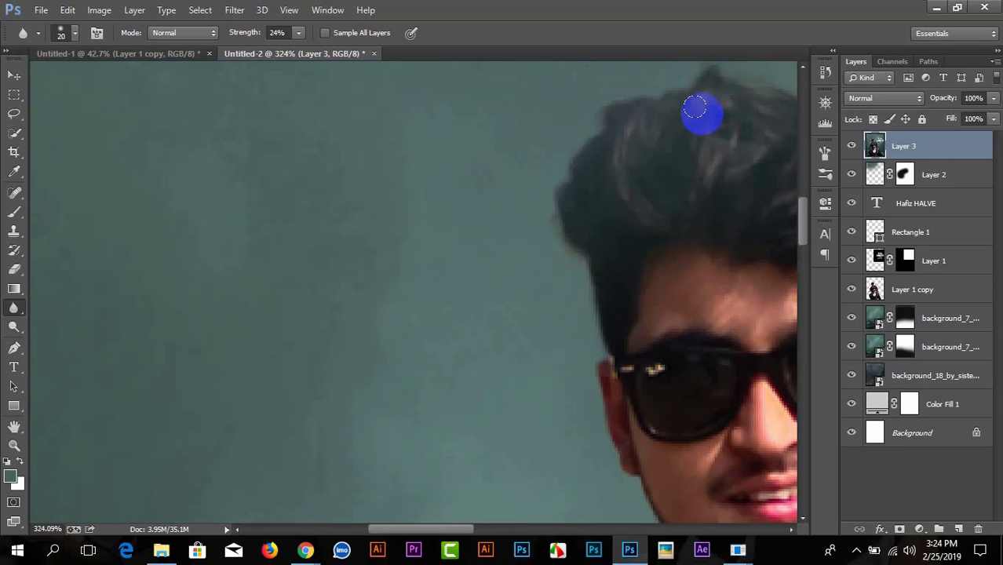
{"action": "left_click_drag", "start_coordinate": [725, 117], "coordinate": [601, 253]}
{"action": "mouse_move", "coordinate": [609, 202]}
{"action": "left_mouse_down"}
{"action": "mouse_move", "coordinate": [698, 244]}
{"action": "mouse_move", "coordinate": [455, 175]}
{"action": "left_mouse_up"}
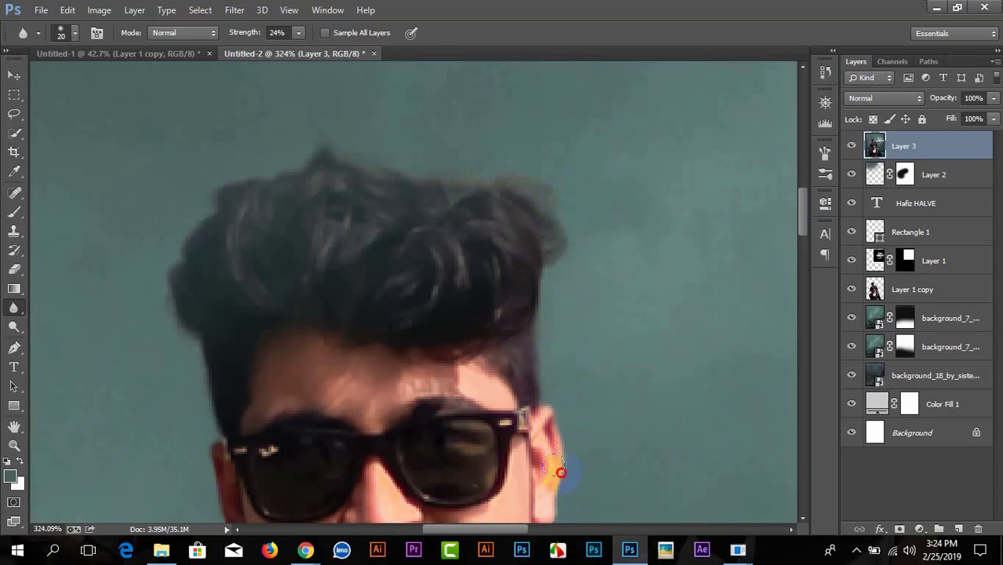
Pan down to the jacket arm and blur its edge beside the teal gap.
{"action": "left_click_drag", "start_coordinate": [543, 517], "coordinate": [543, 391]}
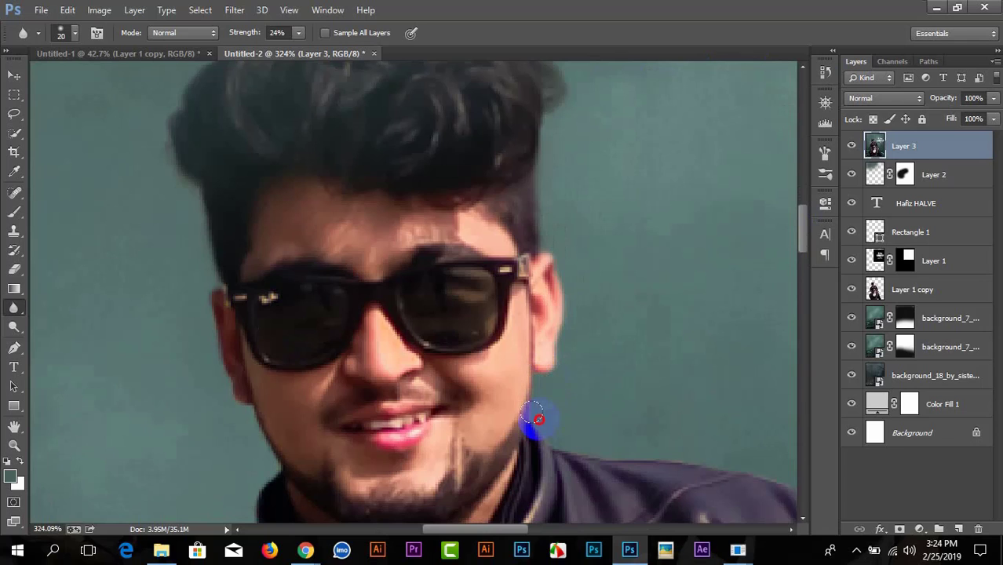
{"action": "mouse_move", "coordinate": [767, 471]}
{"action": "left_mouse_down"}
{"action": "mouse_move", "coordinate": [559, 410]}
{"action": "mouse_move", "coordinate": [462, 344]}
{"action": "left_mouse_up"}
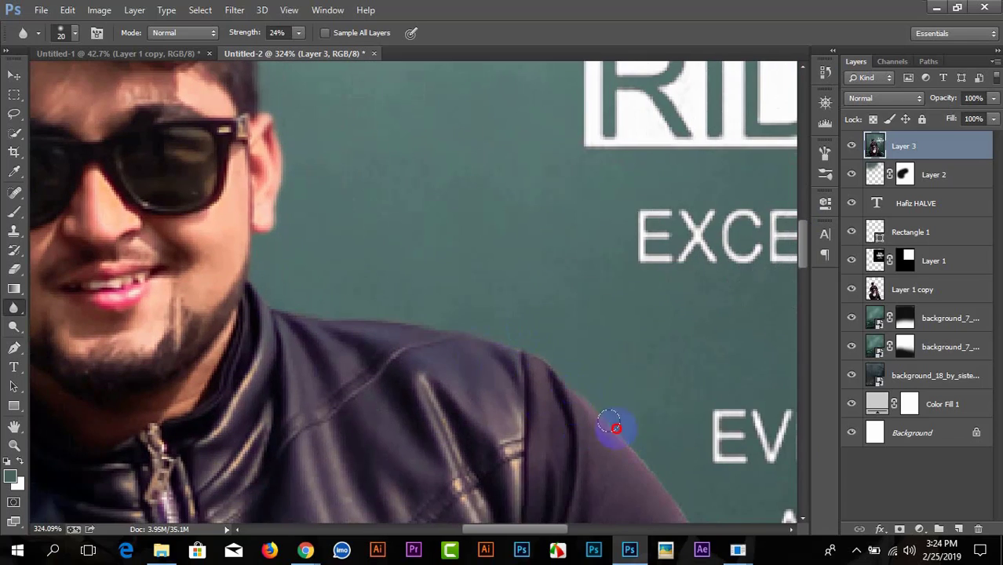
{"action": "left_click_drag", "start_coordinate": [617, 400], "coordinate": [468, 235]}
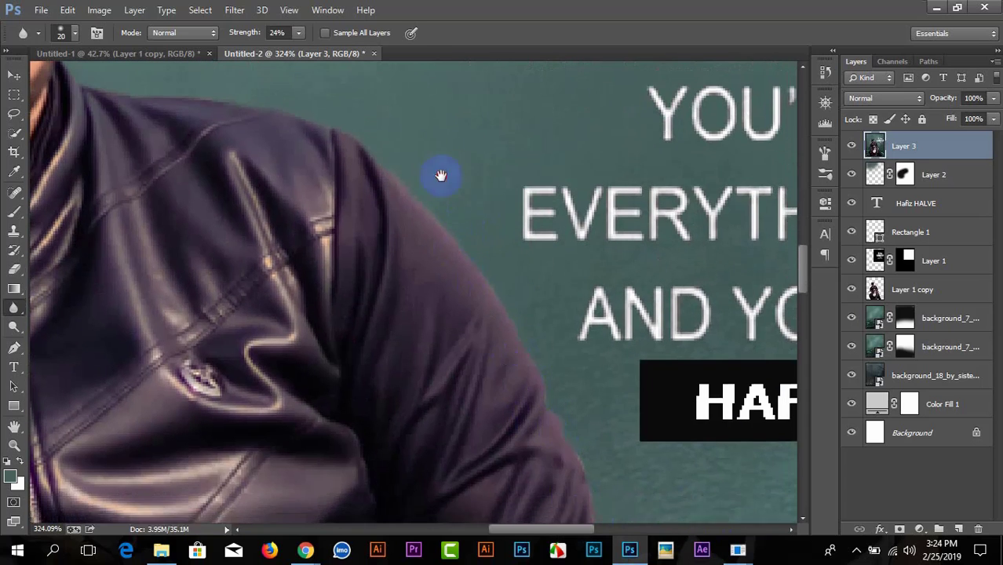
{"action": "left_click_drag", "start_coordinate": [561, 446], "coordinate": [405, 116]}
{"action": "left_click_drag", "start_coordinate": [172, 286], "coordinate": [252, 276]}
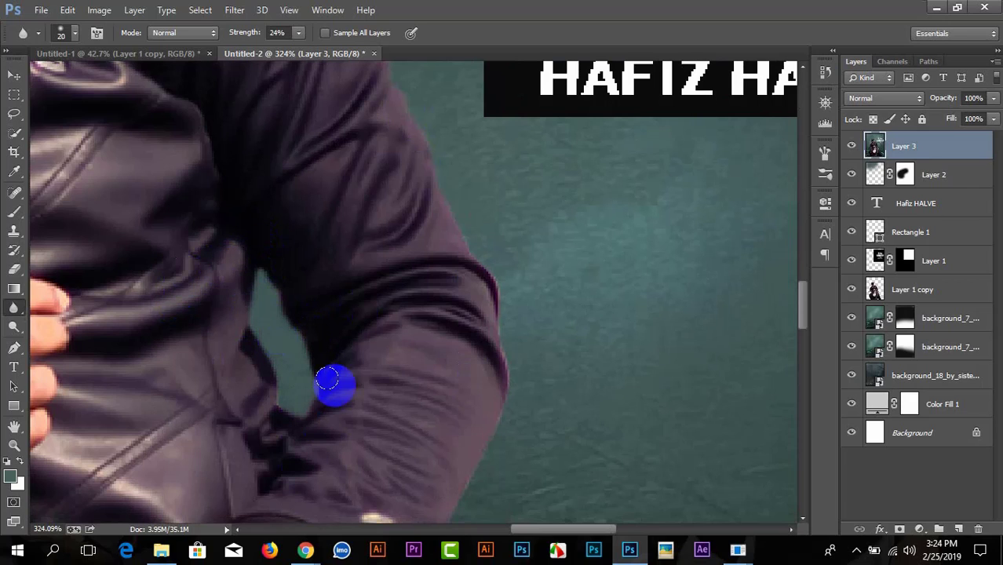
{"action": "scroll", "coordinate": [435, 282], "scroll_direction": "down", "scroll_amount": 1}
{"action": "scroll", "coordinate": [434, 283], "scroll_direction": "down", "scroll_amount": 1}
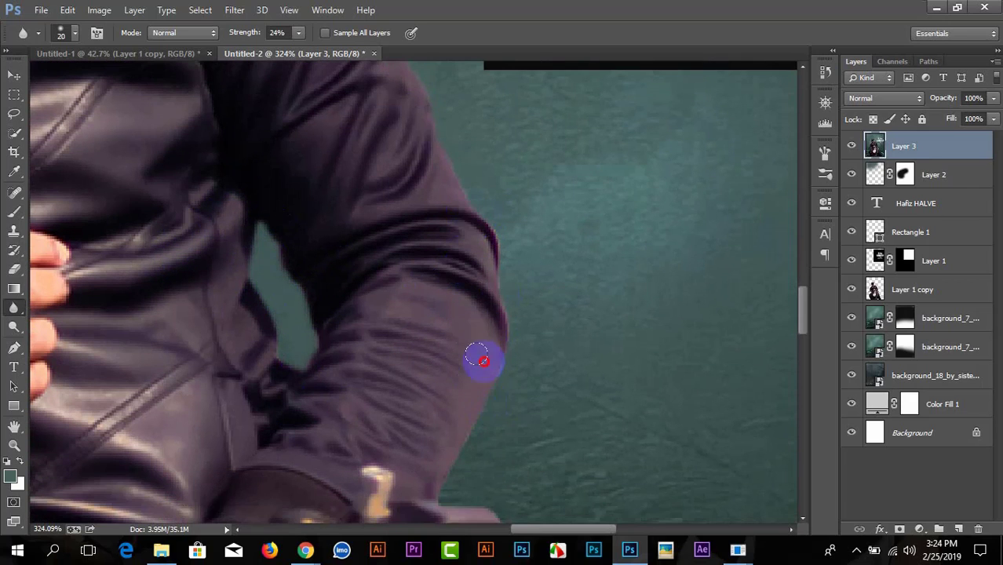
{"action": "scroll", "coordinate": [432, 439], "scroll_direction": "down", "scroll_amount": 3}
{"action": "scroll", "coordinate": [433, 403], "scroll_direction": "down", "scroll_amount": 2}
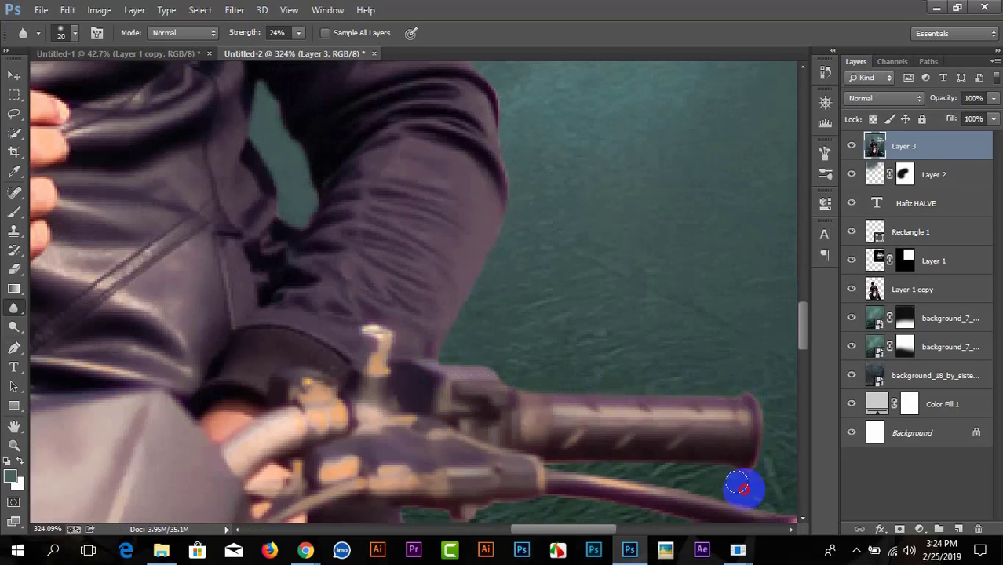
Blur the handlebar grip end, the turn signal's edge, and the front fork and leg edges.
{"action": "mouse_move", "coordinate": [745, 414]}
{"action": "left_mouse_down"}
{"action": "mouse_move", "coordinate": [581, 461]}
{"action": "mouse_move", "coordinate": [746, 478]}
{"action": "mouse_move", "coordinate": [636, 369]}
{"action": "mouse_move", "coordinate": [637, 383]}
{"action": "mouse_move", "coordinate": [491, 346]}
{"action": "mouse_move", "coordinate": [293, 361]}
{"action": "mouse_move", "coordinate": [331, 365]}
{"action": "mouse_move", "coordinate": [297, 408]}
{"action": "mouse_move", "coordinate": [246, 351]}
{"action": "mouse_move", "coordinate": [495, 366]}
{"action": "mouse_move", "coordinate": [622, 399]}
{"action": "mouse_move", "coordinate": [571, 396]}
{"action": "mouse_move", "coordinate": [416, 312]}
{"action": "mouse_move", "coordinate": [530, 335]}
{"action": "mouse_move", "coordinate": [226, 444]}
{"action": "left_mouse_up"}
{"action": "scroll", "coordinate": [226, 443], "scroll_direction": "down", "scroll_amount": 1}
{"action": "scroll", "coordinate": [251, 426], "scroll_direction": "down", "scroll_amount": 4}
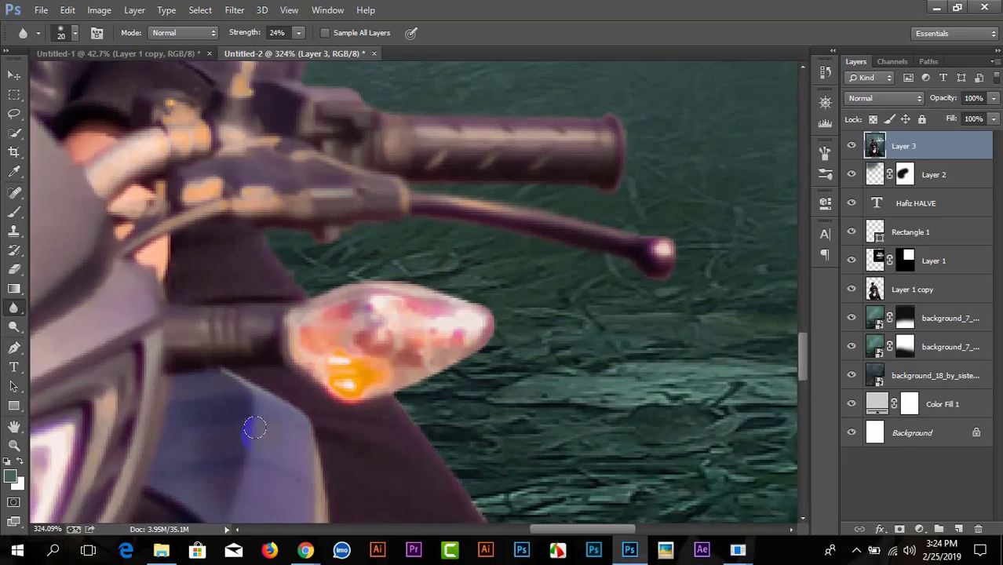
{"action": "left_click_drag", "start_coordinate": [269, 316], "coordinate": [300, 244]}
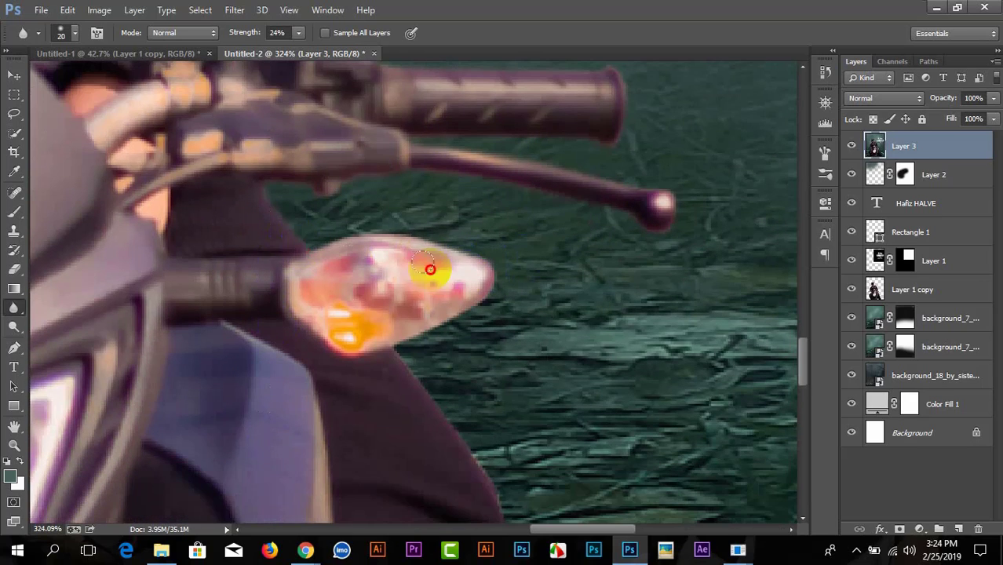
{"action": "mouse_move", "coordinate": [368, 357]}
{"action": "left_mouse_down"}
{"action": "mouse_move", "coordinate": [479, 477]}
{"action": "mouse_move", "coordinate": [509, 528]}
{"action": "left_mouse_up"}
{"action": "scroll", "coordinate": [463, 453], "scroll_direction": "down", "scroll_amount": 2}
{"action": "scroll", "coordinate": [464, 453], "scroll_direction": "down", "scroll_amount": 1}
{"action": "mouse_move", "coordinate": [474, 397]}
{"action": "left_mouse_down"}
{"action": "mouse_move", "coordinate": [510, 532]}
{"action": "mouse_move", "coordinate": [502, 506]}
{"action": "left_mouse_up"}
{"action": "scroll", "coordinate": [490, 479], "scroll_direction": "down", "scroll_amount": 1}
{"action": "scroll", "coordinate": [479, 452], "scroll_direction": "down", "scroll_amount": 1}
{"action": "mouse_move", "coordinate": [497, 391]}
{"action": "left_mouse_down"}
{"action": "mouse_move", "coordinate": [549, 509]}
{"action": "mouse_move", "coordinate": [526, 493]}
{"action": "left_mouse_up"}
{"action": "scroll", "coordinate": [526, 492], "scroll_direction": "down", "scroll_amount": 1}
{"action": "scroll", "coordinate": [551, 463], "scroll_direction": "down", "scroll_amount": 1}
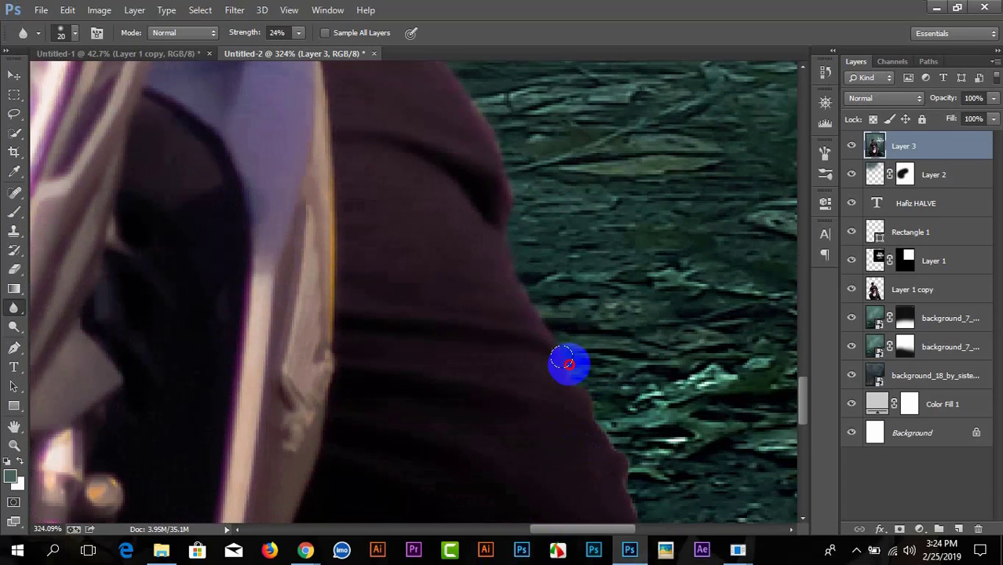
{"action": "left_click_drag", "start_coordinate": [567, 358], "coordinate": [637, 510]}
{"action": "scroll", "coordinate": [638, 459], "scroll_direction": "down", "scroll_amount": 1}
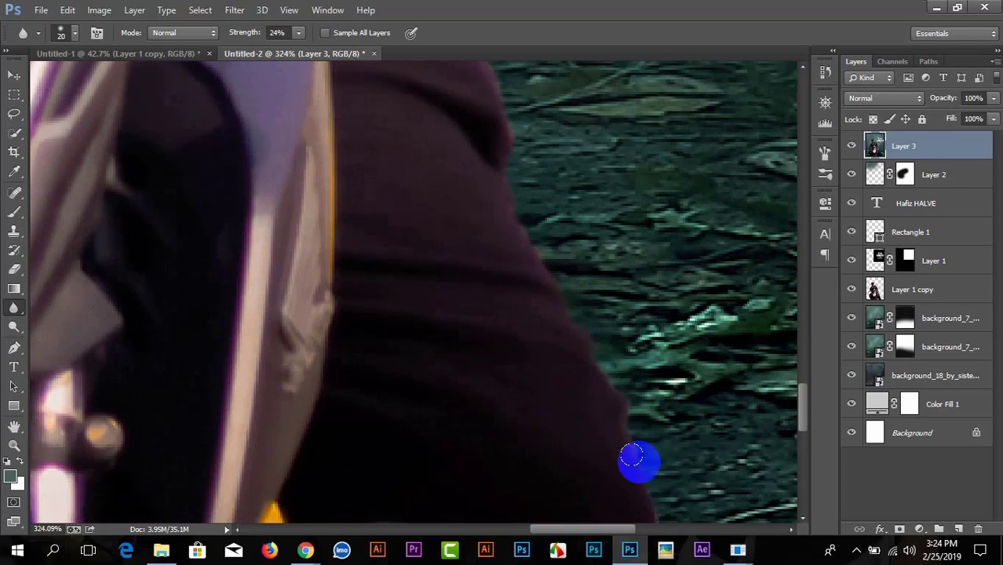
{"action": "scroll", "coordinate": [638, 459], "scroll_direction": "down", "scroll_amount": 1}
{"action": "scroll", "coordinate": [638, 459], "scroll_direction": "down", "scroll_amount": 2}
{"action": "scroll", "coordinate": [631, 456], "scroll_direction": "down", "scroll_amount": 3}
{"action": "scroll", "coordinate": [600, 454], "scroll_direction": "down", "scroll_amount": 1}
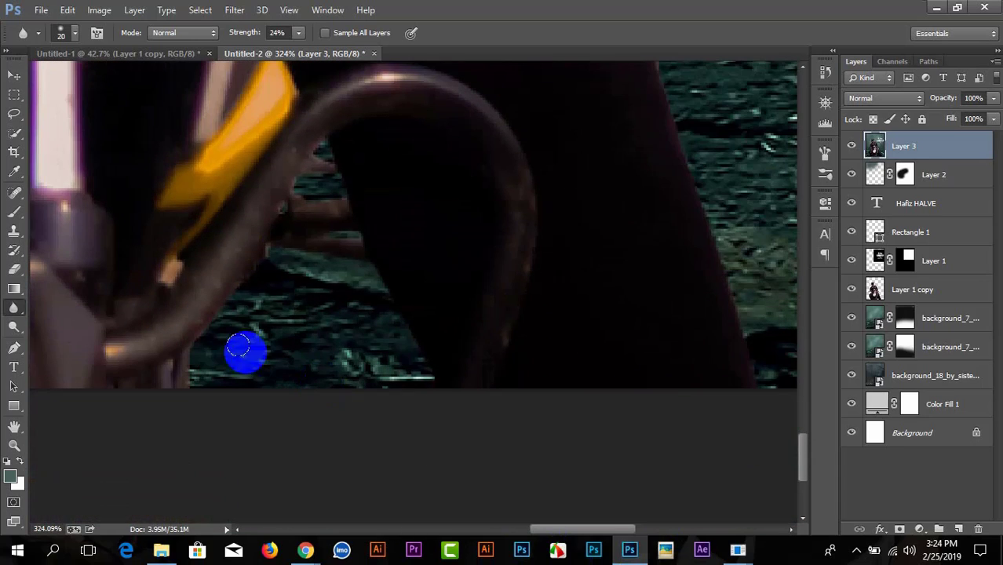
Blur the fairing and wheel edges and a rough spot on the man's chest.
{"action": "mouse_move", "coordinate": [282, 258]}
{"action": "left_mouse_down"}
{"action": "mouse_move", "coordinate": [212, 307]}
{"action": "mouse_move", "coordinate": [274, 228]}
{"action": "left_mouse_up"}
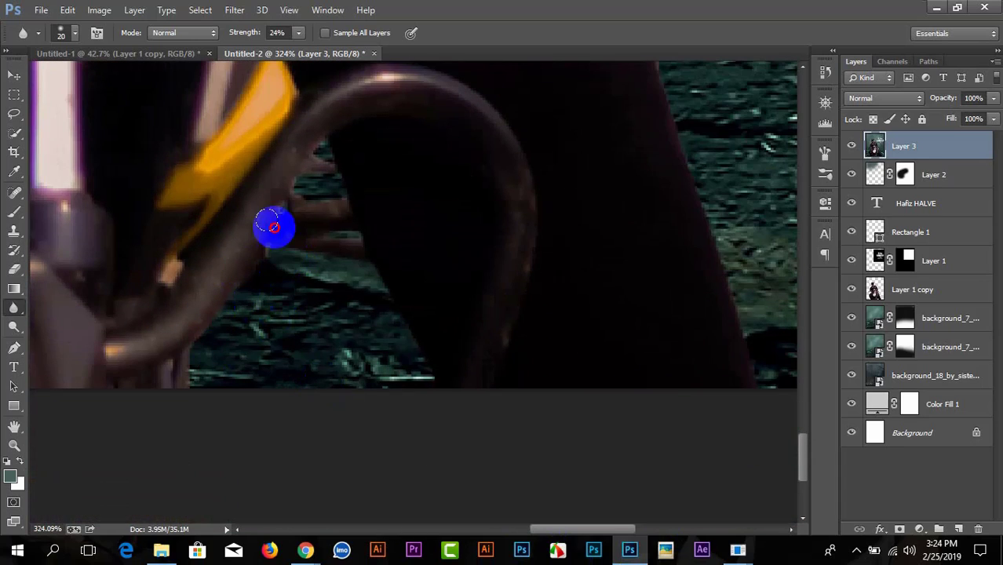
{"action": "mouse_move", "coordinate": [287, 189]}
{"action": "left_mouse_down"}
{"action": "mouse_move", "coordinate": [331, 155]}
{"action": "mouse_move", "coordinate": [387, 263]}
{"action": "mouse_move", "coordinate": [641, 215]}
{"action": "mouse_move", "coordinate": [665, 105]}
{"action": "mouse_move", "coordinate": [715, 237]}
{"action": "mouse_move", "coordinate": [703, 139]}
{"action": "mouse_move", "coordinate": [658, 92]}
{"action": "mouse_move", "coordinate": [592, 153]}
{"action": "left_mouse_up"}
{"action": "scroll", "coordinate": [594, 155], "scroll_direction": "down", "scroll_amount": 3}
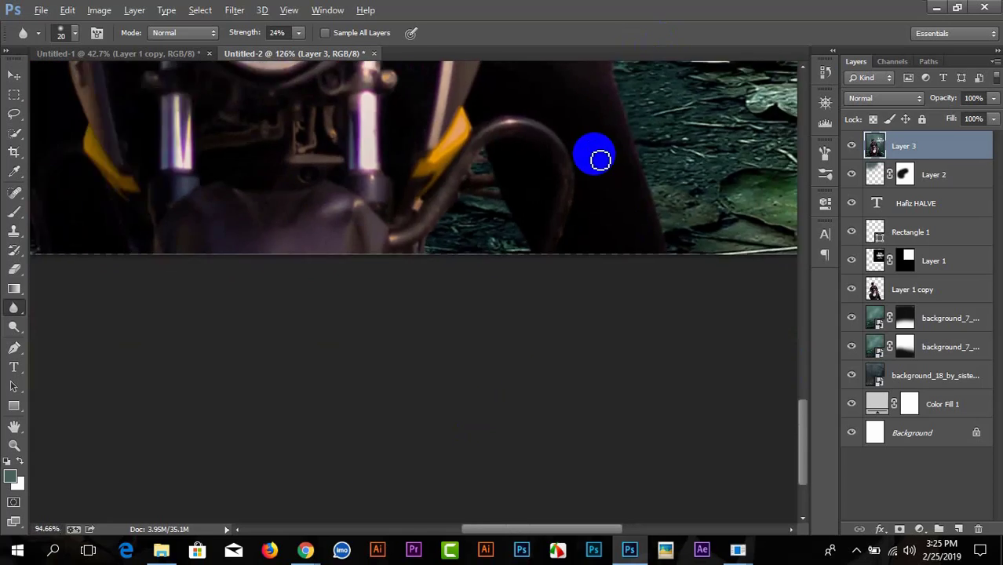
{"action": "scroll", "coordinate": [594, 154], "scroll_direction": "down", "scroll_amount": 3}
{"action": "scroll", "coordinate": [549, 118], "scroll_direction": "down", "scroll_amount": 3}
{"action": "scroll", "coordinate": [450, 164], "scroll_direction": "up", "scroll_amount": 2}
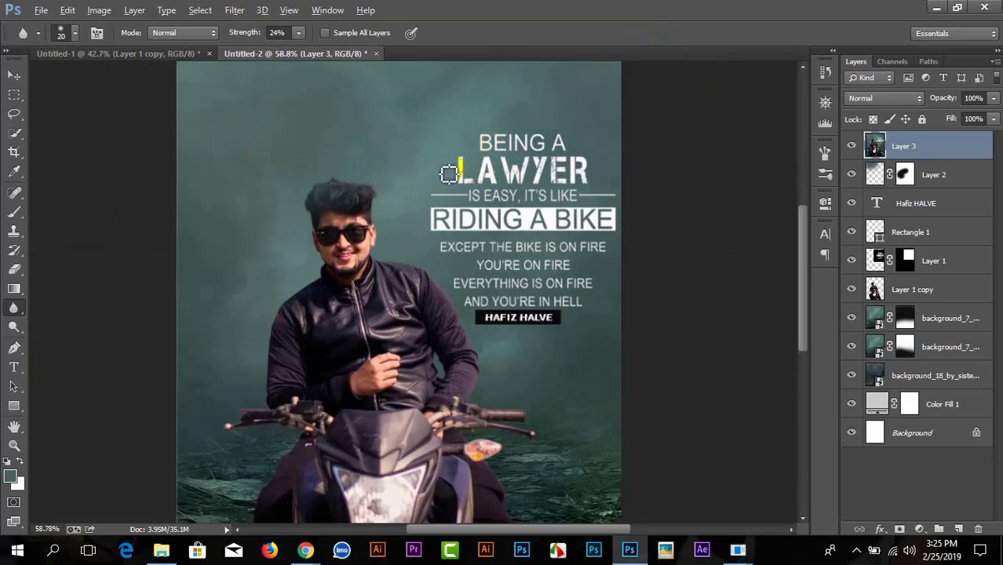
{"action": "scroll", "coordinate": [439, 175], "scroll_direction": "up", "scroll_amount": 2}
{"action": "scroll", "coordinate": [402, 208], "scroll_direction": "down", "scroll_amount": 3}
{"action": "scroll", "coordinate": [408, 267], "scroll_direction": "down", "scroll_amount": 2}
{"action": "left_click", "coordinate": [414, 326]}
{"action": "scroll", "coordinate": [413, 326], "scroll_direction": "up", "scroll_amount": 2}
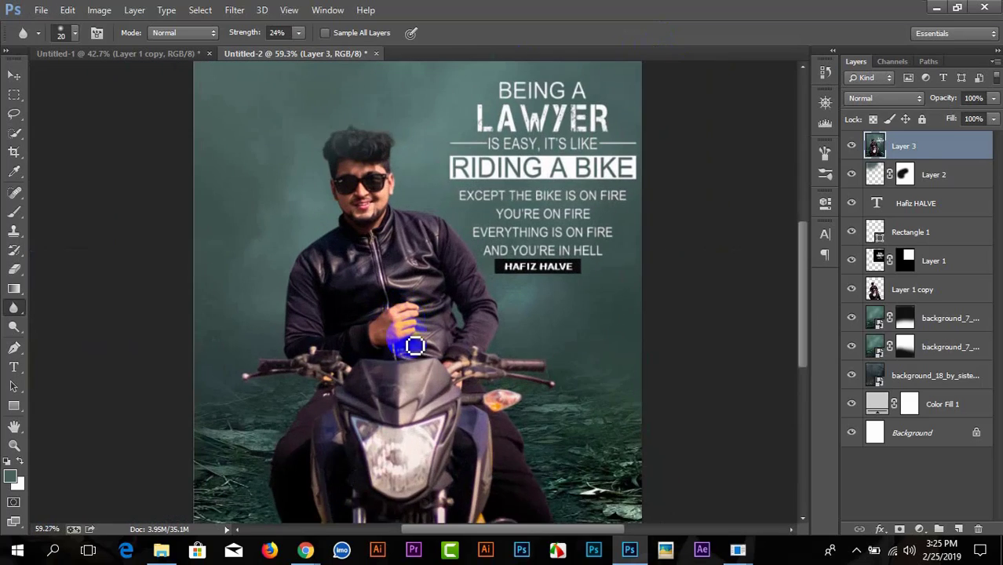
{"action": "scroll", "coordinate": [414, 347], "scroll_direction": "down", "scroll_amount": 3}
{"action": "scroll", "coordinate": [417, 358], "scroll_direction": "down", "scroll_amount": 2}
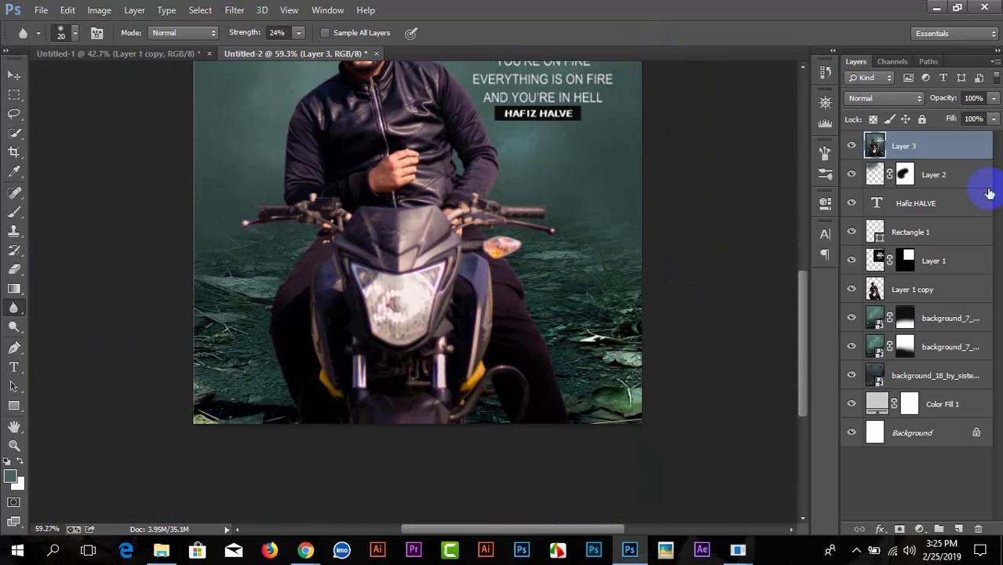
{"action": "left_click", "coordinate": [306, 551]}
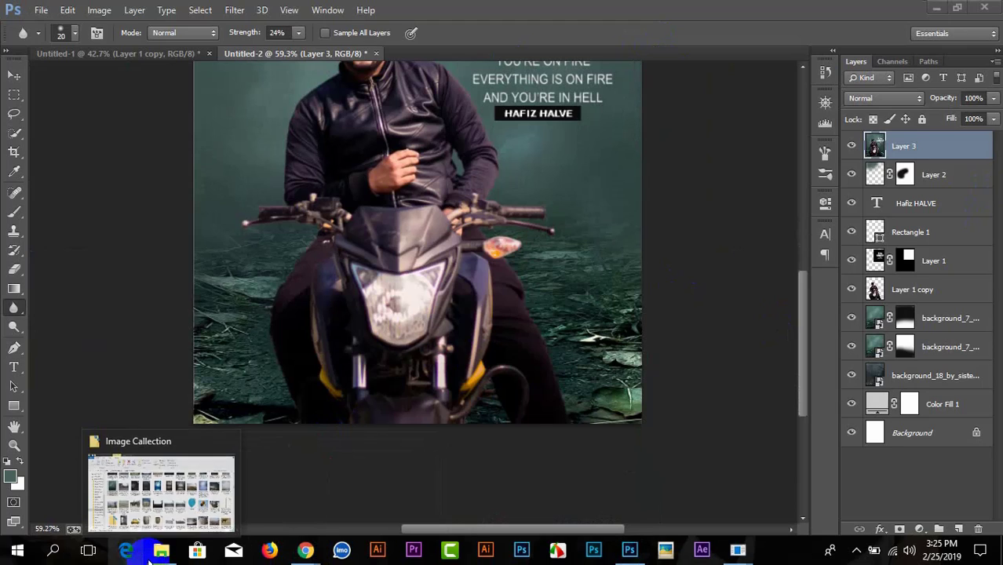
Find the orange glow image in the Image Collection folder and drag it over to the Photoshop poster.
{"action": "left_click", "coordinate": [167, 500]}
{"action": "scroll", "coordinate": [441, 337], "scroll_direction": "up", "scroll_amount": 10}
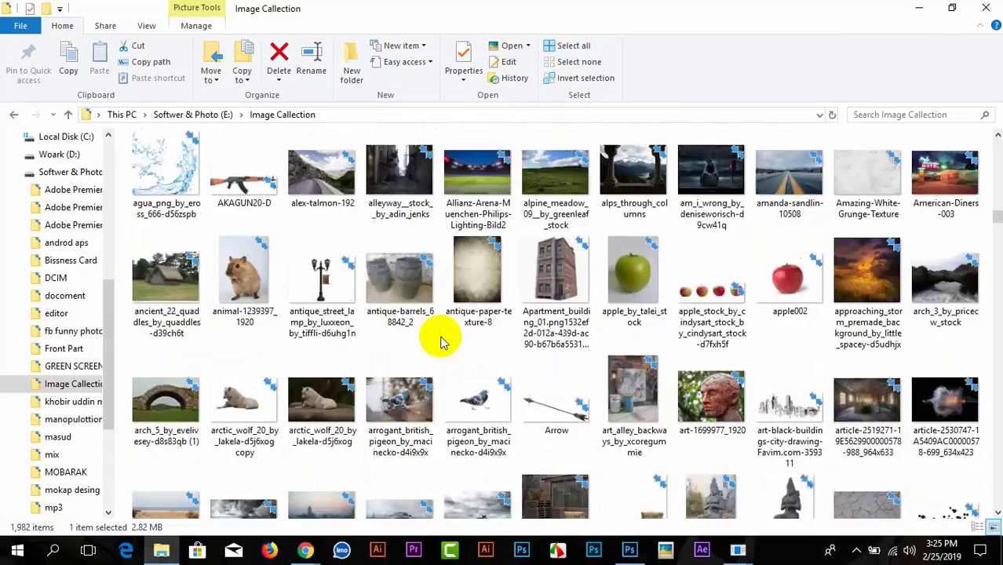
{"action": "scroll", "coordinate": [463, 337], "scroll_direction": "up", "scroll_amount": 10}
{"action": "scroll", "coordinate": [441, 339], "scroll_direction": "up", "scroll_amount": 5}
{"action": "scroll", "coordinate": [438, 336], "scroll_direction": "up", "scroll_amount": 5}
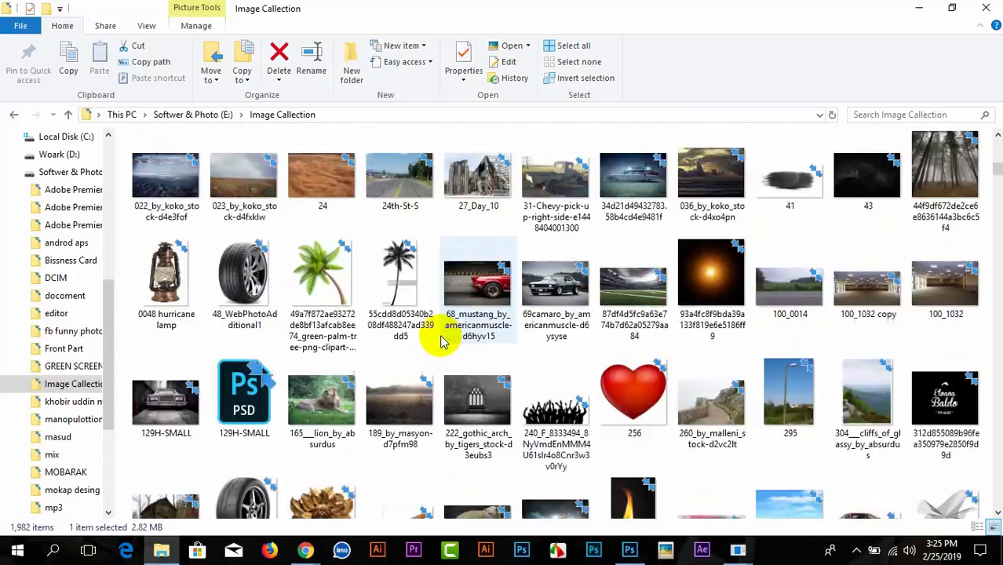
{"action": "scroll", "coordinate": [447, 333], "scroll_direction": "up", "scroll_amount": 3}
{"action": "scroll", "coordinate": [458, 331], "scroll_direction": "up", "scroll_amount": 3}
{"action": "left_click_drag", "start_coordinate": [711, 313], "coordinate": [632, 522]}
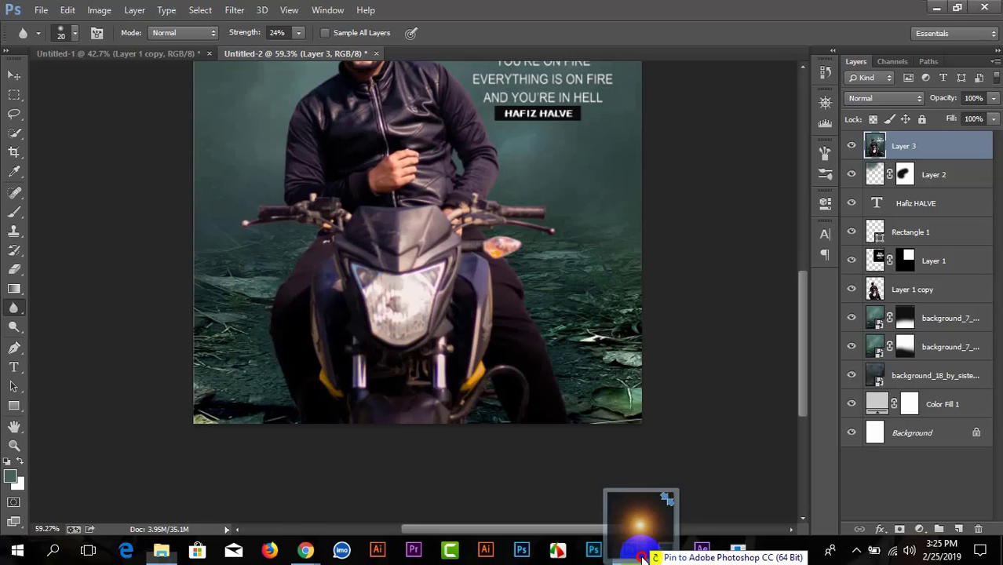
{"action": "left_click_drag", "start_coordinate": [632, 522], "coordinate": [462, 344]}
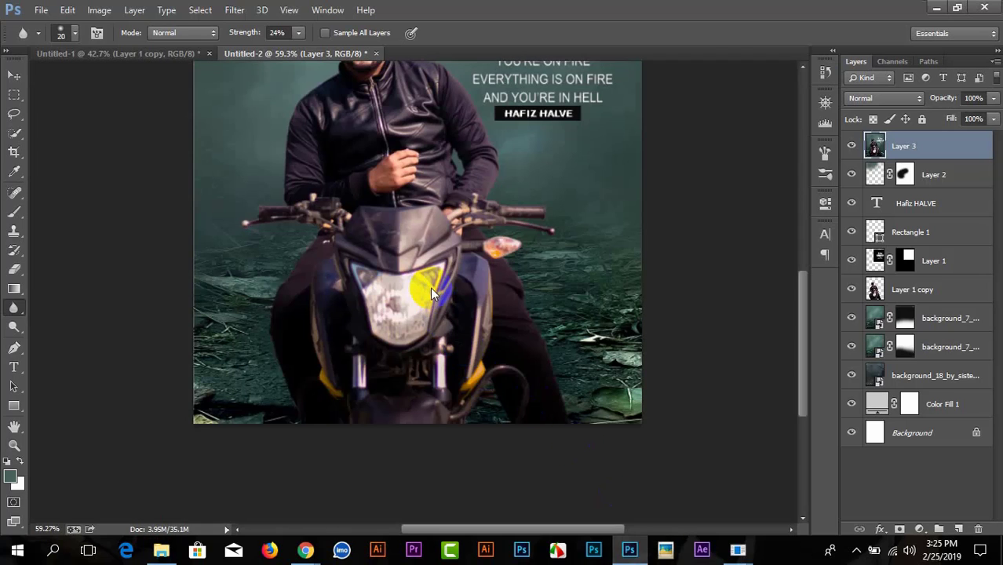
Place the orange light image on the poster as a new layer.
{"action": "left_click_drag", "start_coordinate": [430, 287], "coordinate": [430, 286]}
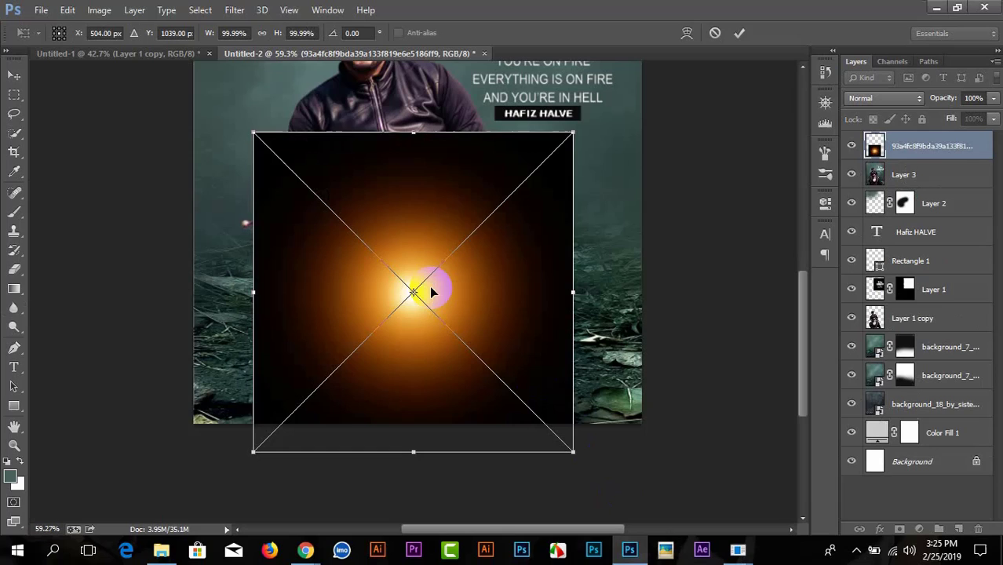
{"action": "left_click", "coordinate": [739, 33]}
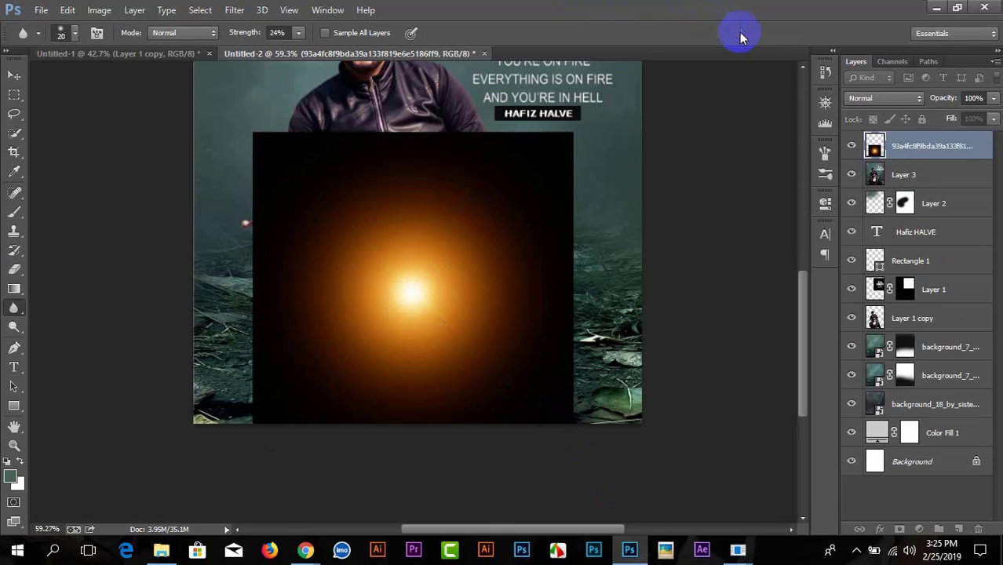
{"action": "left_click", "coordinate": [876, 98]}
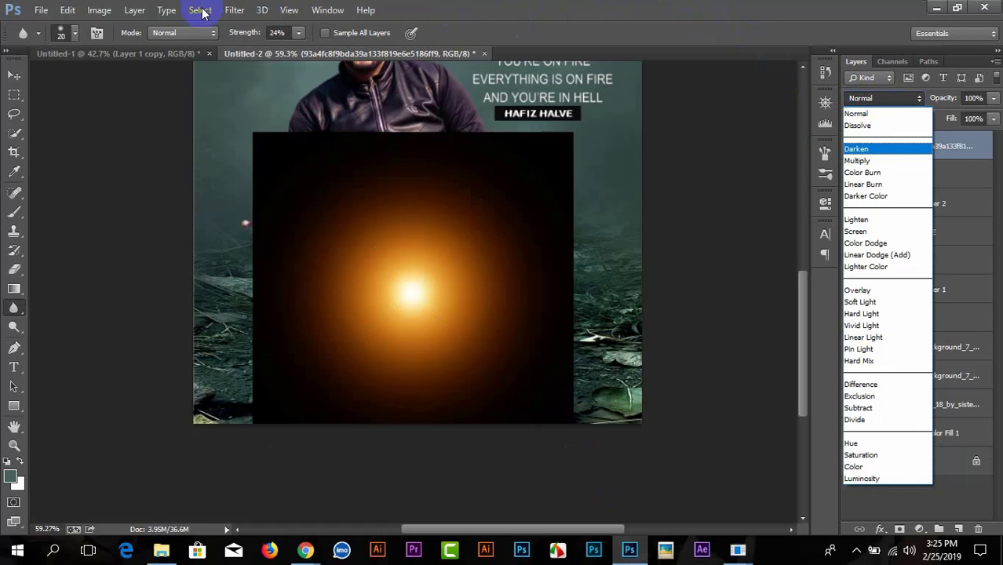
{"action": "left_click", "coordinate": [233, 9]}
Gaussian-blur the light layer and set its blend mode to Screen.
{"action": "left_click", "coordinate": [233, 9]}
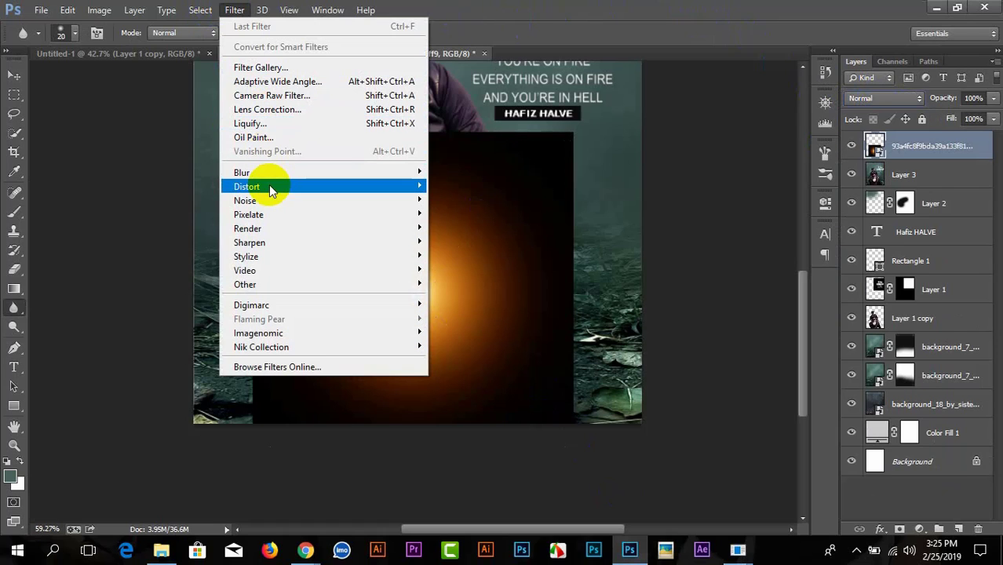
{"action": "mouse_move", "coordinate": [242, 173]}
{"action": "left_click", "coordinate": [509, 277]}
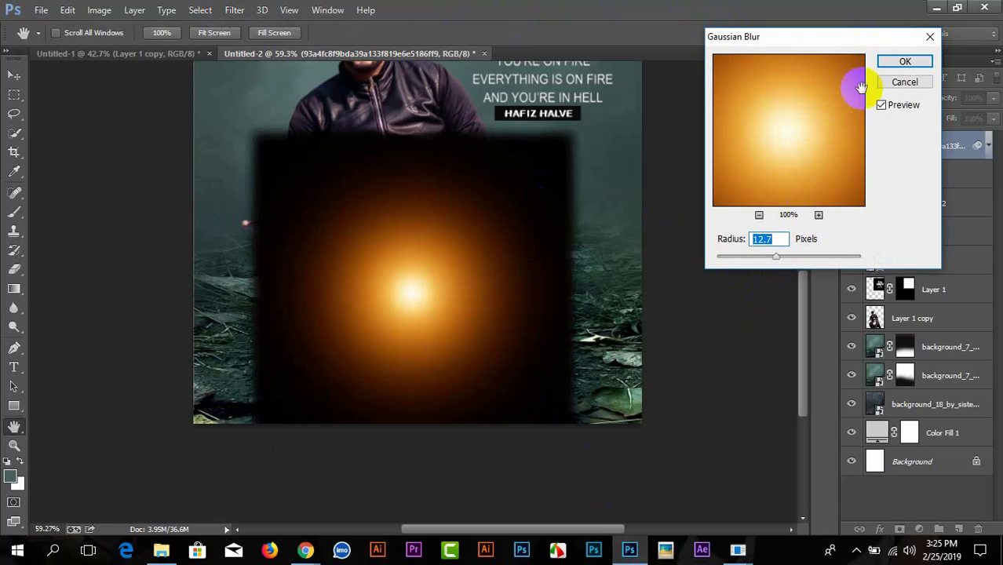
{"action": "left_click", "coordinate": [900, 149]}
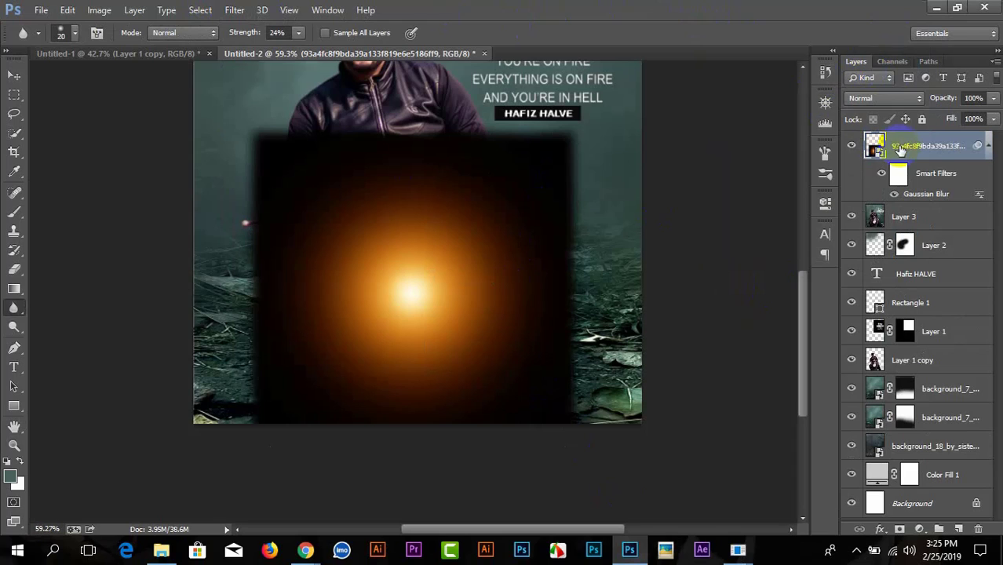
{"action": "left_click", "coordinate": [895, 108]}
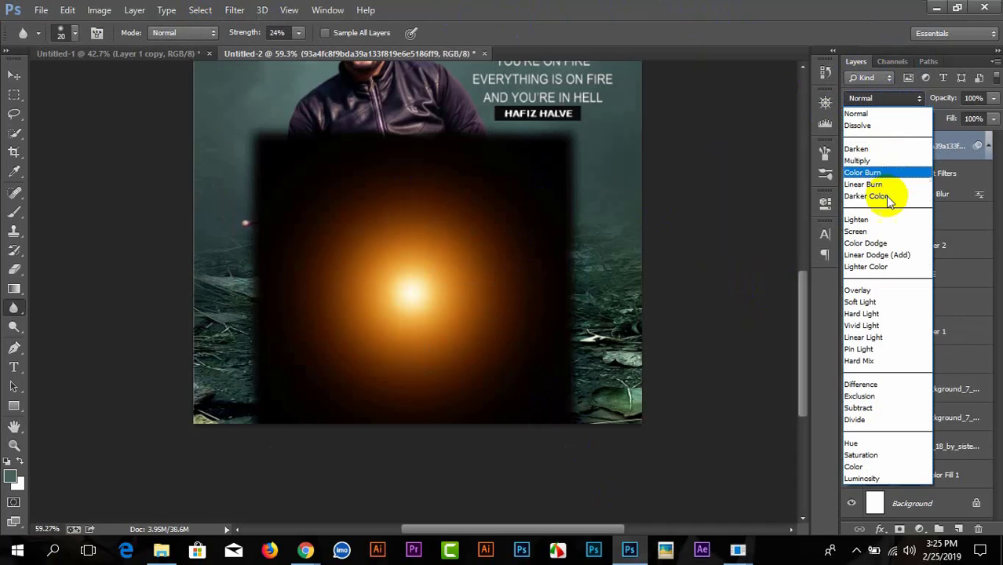
{"action": "left_click", "coordinate": [880, 234]}
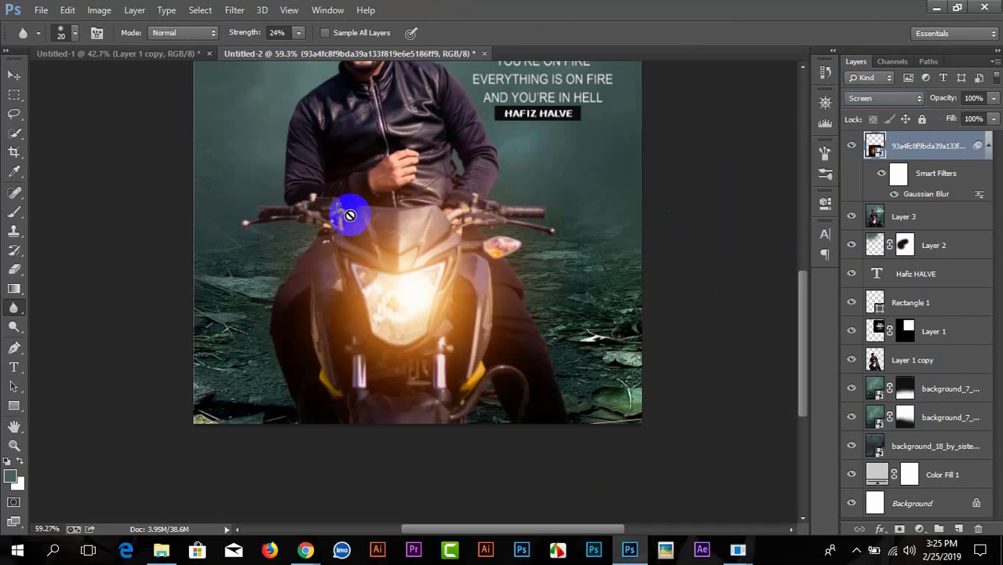
Move the glow so it sits centred over the bike's headlight.
{"action": "left_click", "coordinate": [14, 75]}
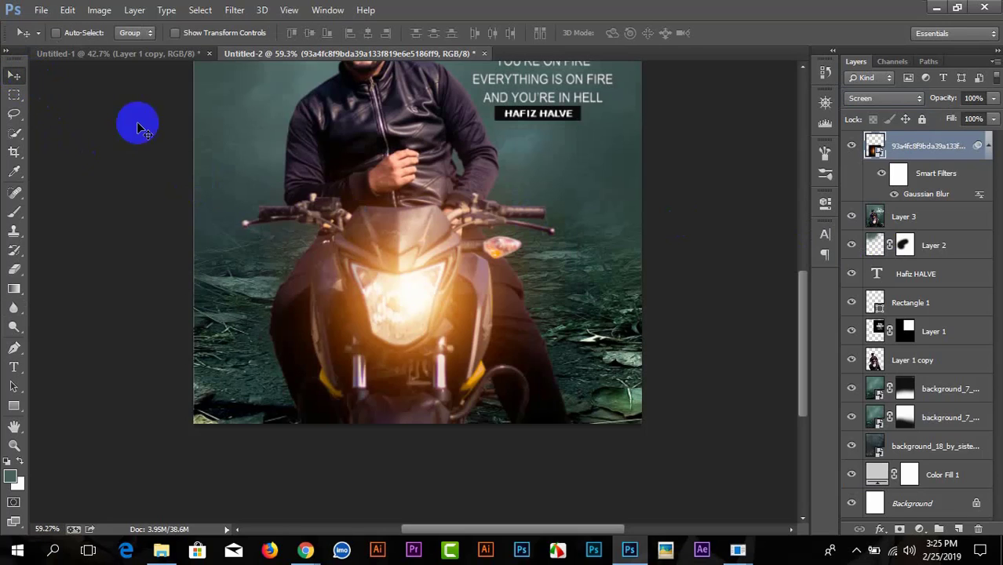
{"action": "left_click_drag", "start_coordinate": [474, 318], "coordinate": [406, 308]}
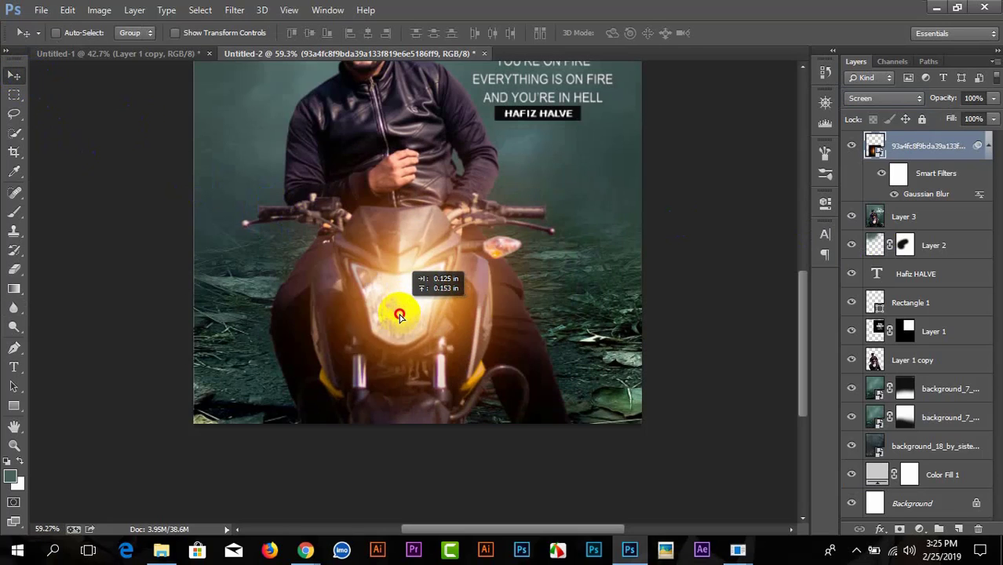
{"action": "scroll", "coordinate": [402, 303], "scroll_direction": "down", "scroll_amount": 3}
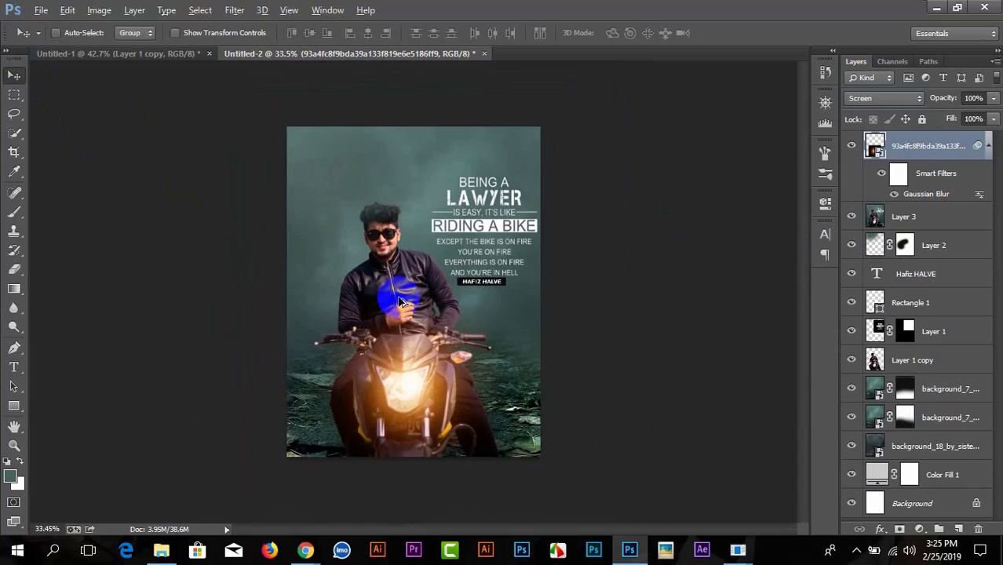
{"action": "scroll", "coordinate": [404, 300], "scroll_direction": "up", "scroll_amount": 2}
{"action": "scroll", "coordinate": [408, 299], "scroll_direction": "down", "scroll_amount": 2}
{"action": "scroll", "coordinate": [414, 298], "scroll_direction": "up", "scroll_amount": 1}
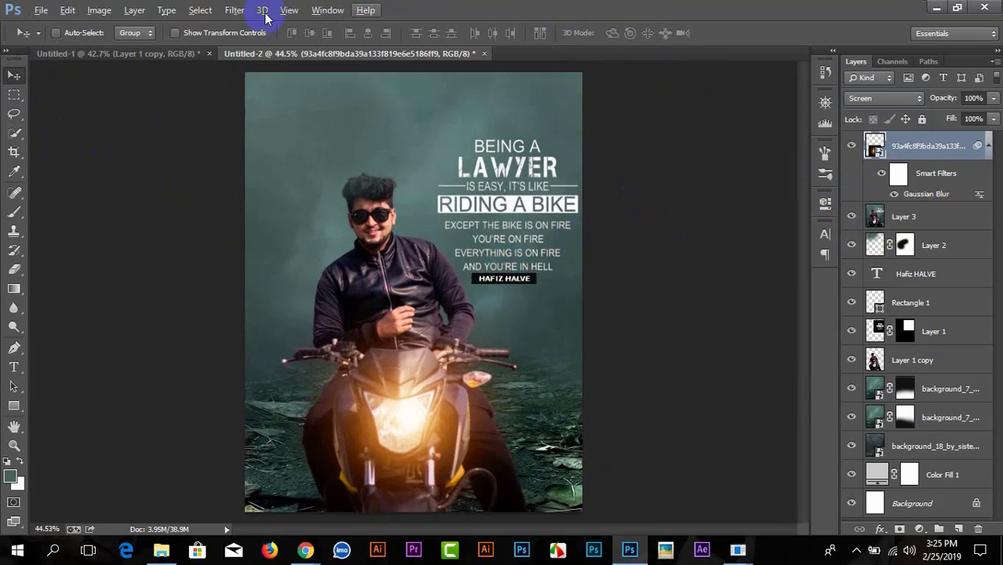
Add a new empty layer at the top of the layer stack.
{"action": "left_click", "coordinate": [99, 9]}
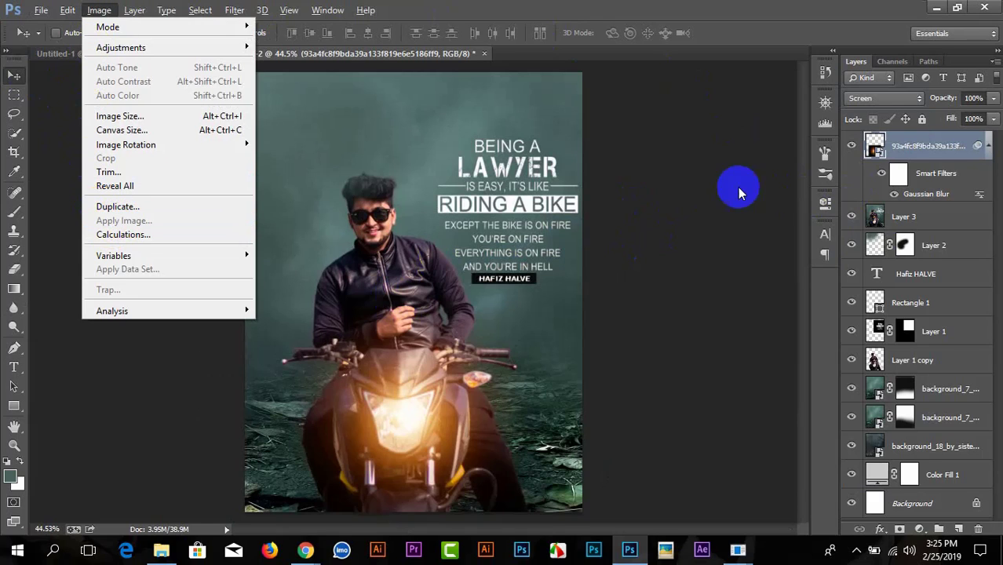
{"action": "left_click", "coordinate": [904, 155]}
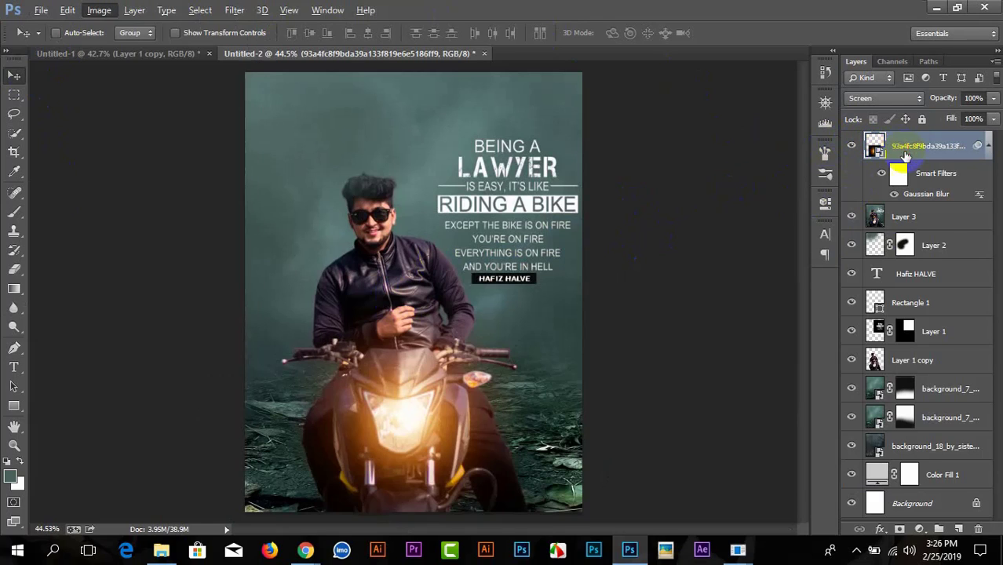
{"action": "left_click", "coordinate": [959, 529]}
Fill the new layer with a merged poster copy via Apply Image, then launch Camera Raw Filter.
{"action": "left_click", "coordinate": [99, 10]}
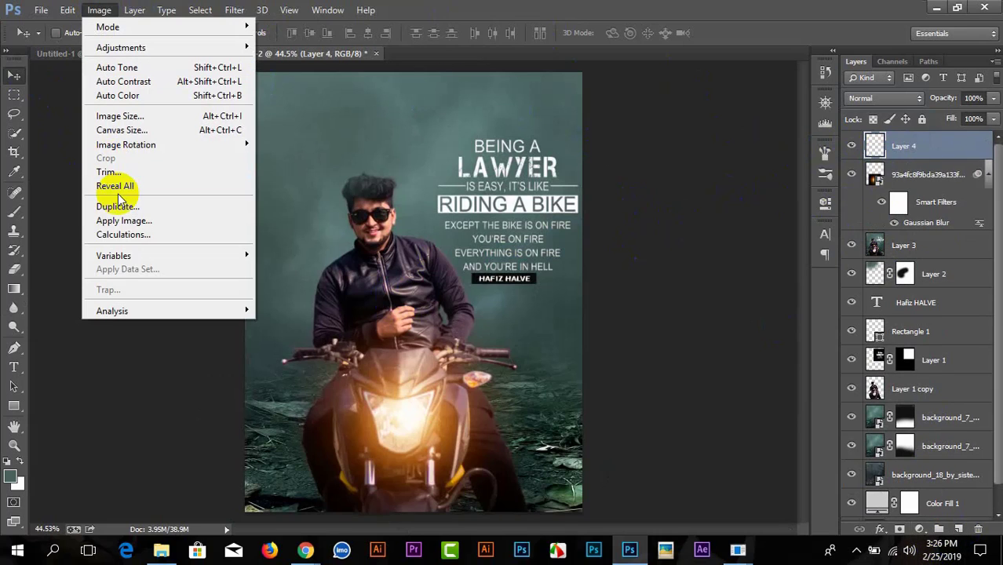
{"action": "left_click", "coordinate": [149, 220]}
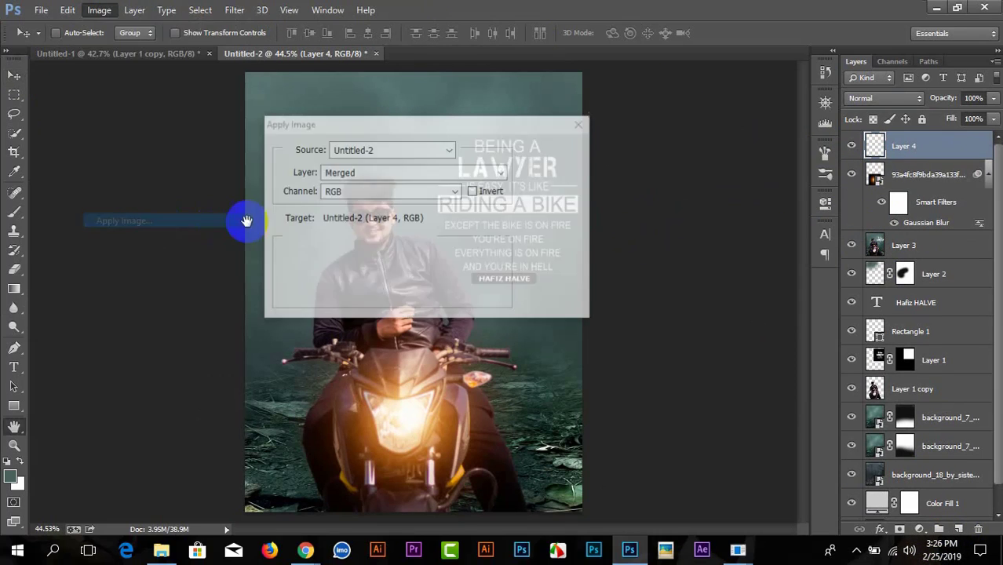
{"action": "left_click", "coordinate": [549, 157]}
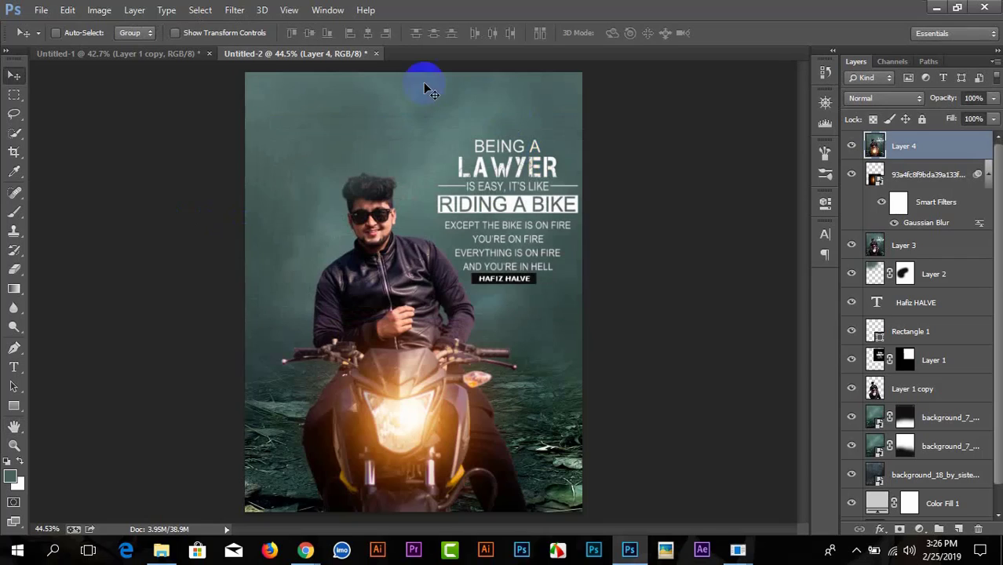
{"action": "left_click", "coordinate": [235, 9]}
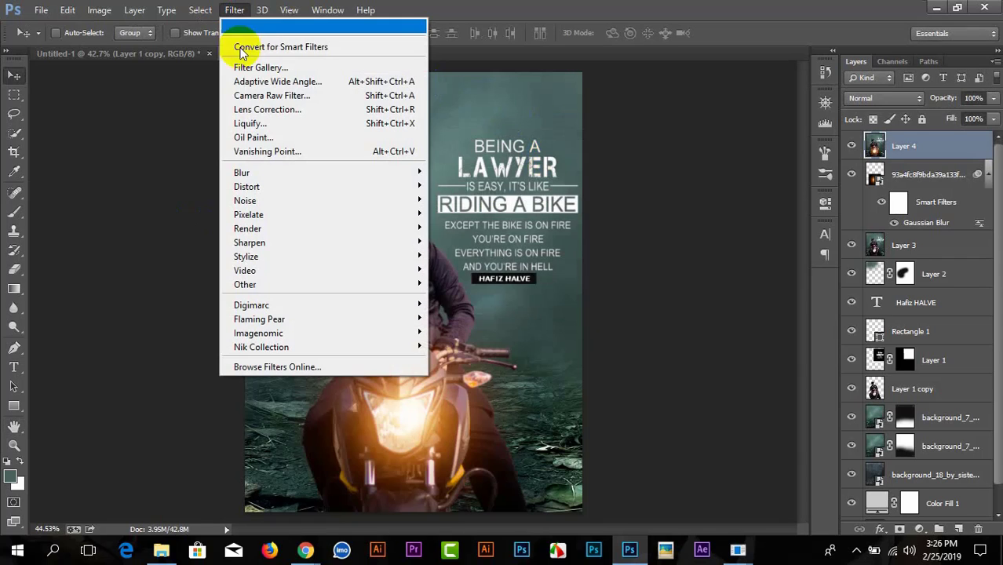
{"action": "left_click", "coordinate": [247, 95]}
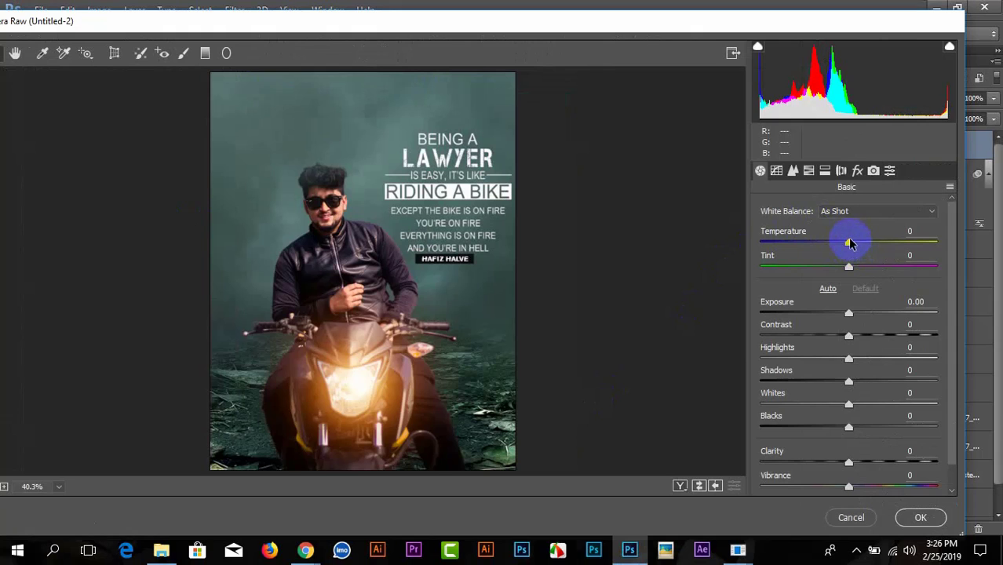
Set Temperature -18, Tint +31, Exposure +0.20, Contrast -13, Clarity +13 and Vibrance +17.
{"action": "left_click_drag", "start_coordinate": [850, 242], "coordinate": [836, 245]}
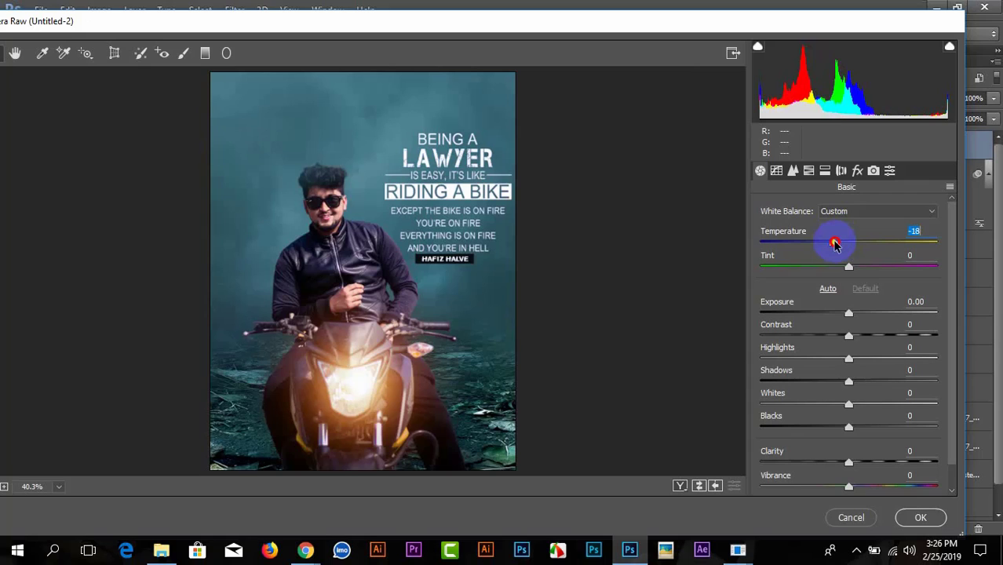
{"action": "left_click_drag", "start_coordinate": [849, 267], "coordinate": [875, 269]}
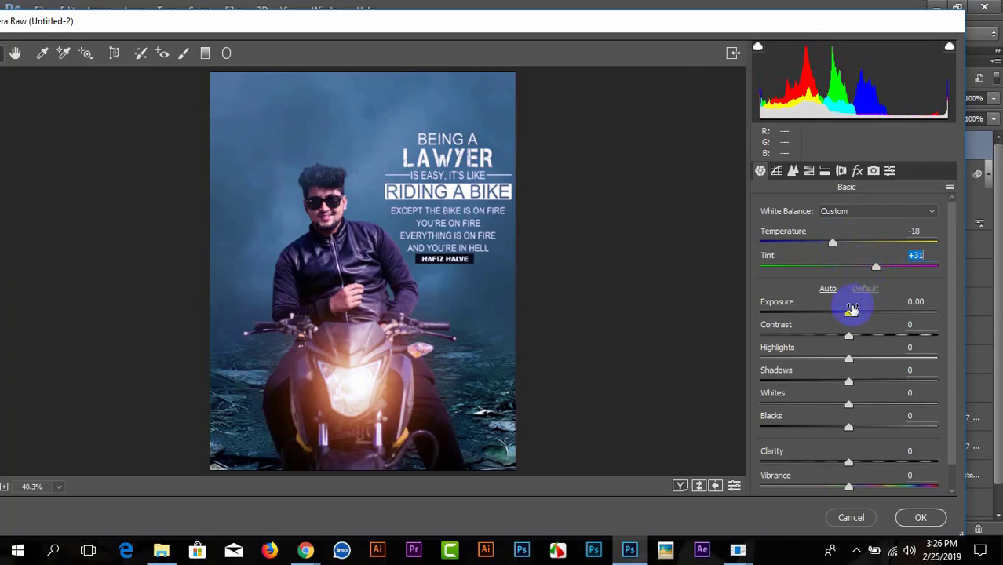
{"action": "mouse_move", "coordinate": [851, 309]}
{"action": "left_mouse_down"}
{"action": "mouse_move", "coordinate": [844, 315]}
{"action": "mouse_move", "coordinate": [884, 339]}
{"action": "mouse_move", "coordinate": [844, 340]}
{"action": "mouse_move", "coordinate": [884, 339]}
{"action": "left_mouse_up"}
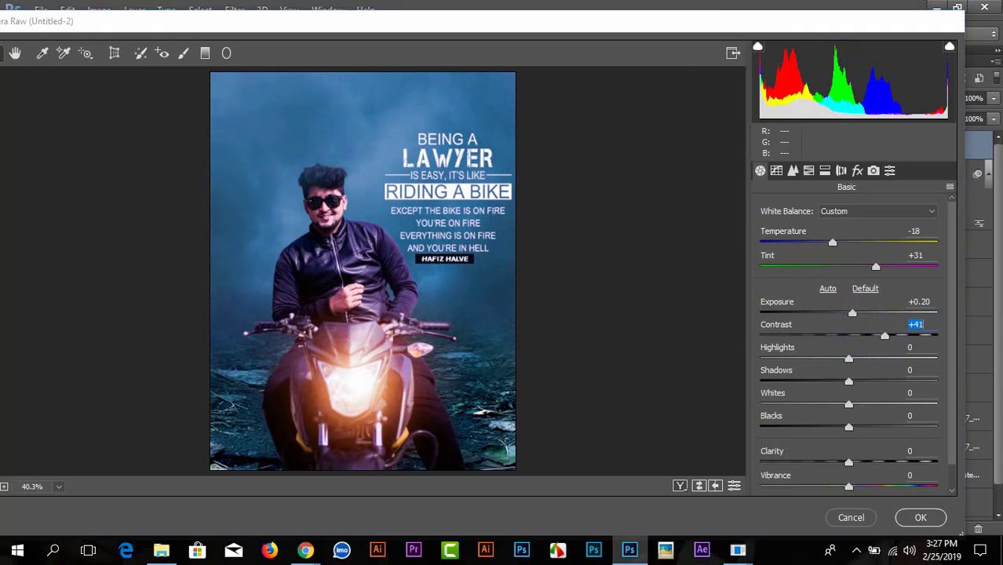
{"action": "left_click_drag", "start_coordinate": [884, 335], "coordinate": [876, 337]}
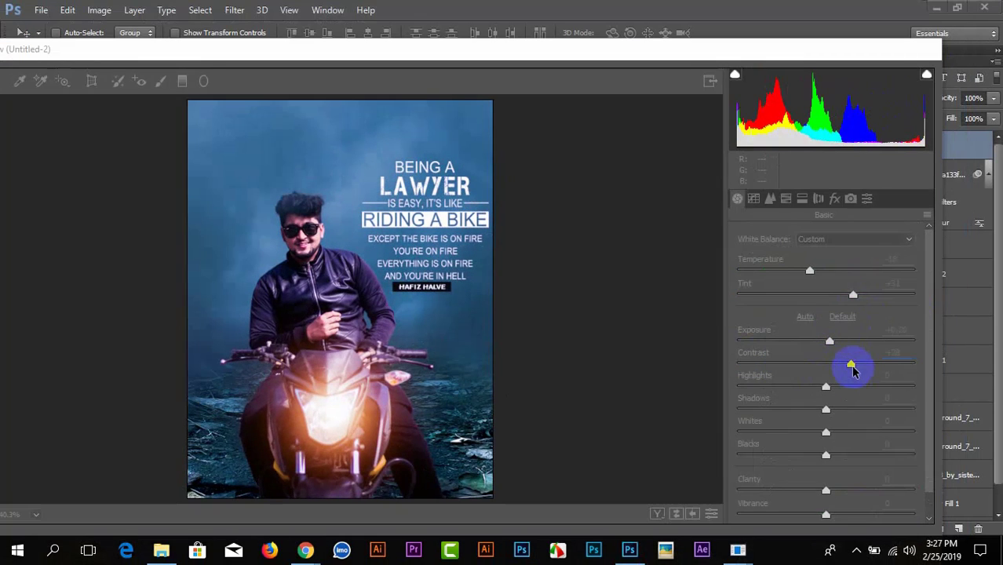
{"action": "left_click_drag", "start_coordinate": [853, 371], "coordinate": [817, 367]}
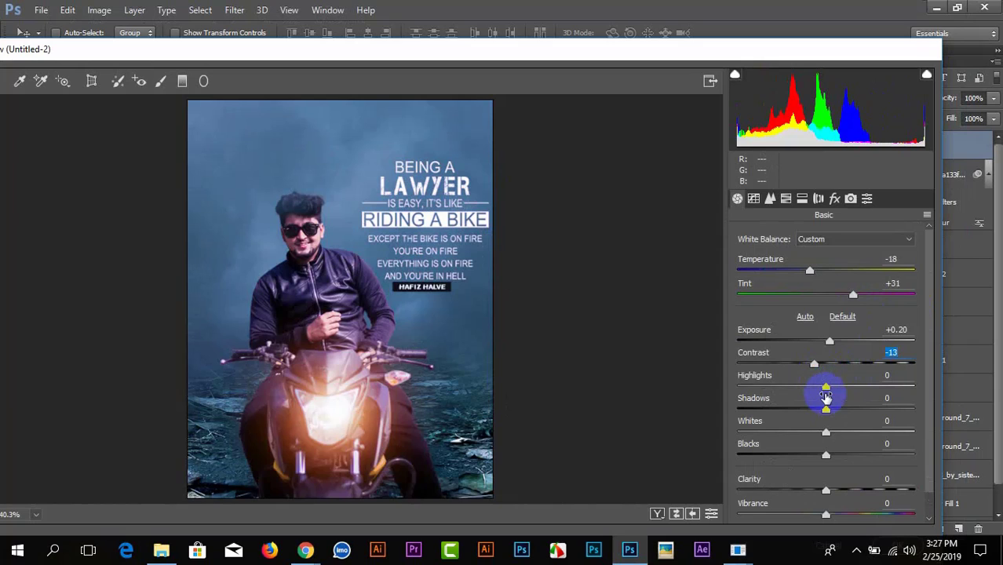
{"action": "scroll", "coordinate": [824, 435], "scroll_direction": "down", "scroll_amount": 1}
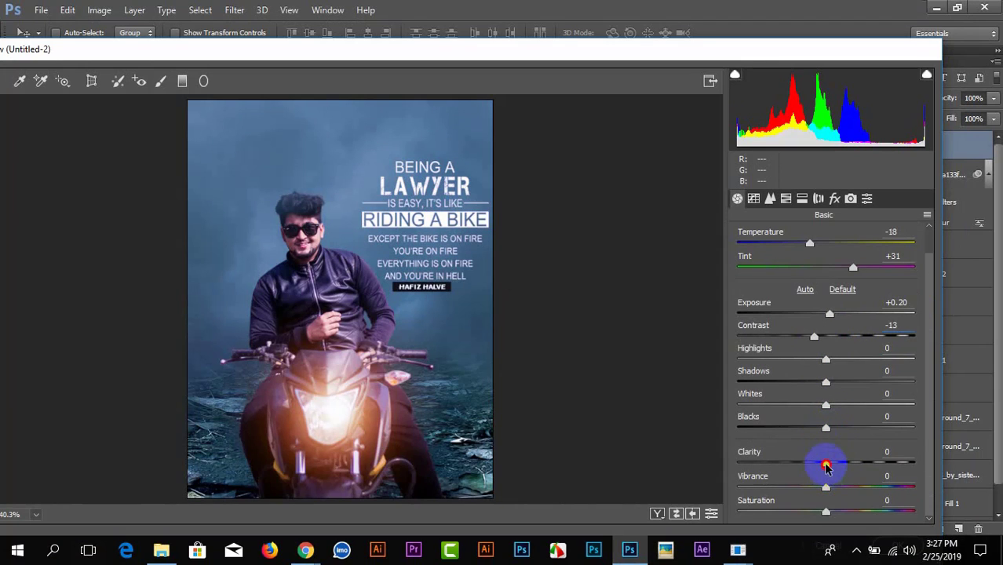
{"action": "left_click_drag", "start_coordinate": [825, 466], "coordinate": [837, 465]}
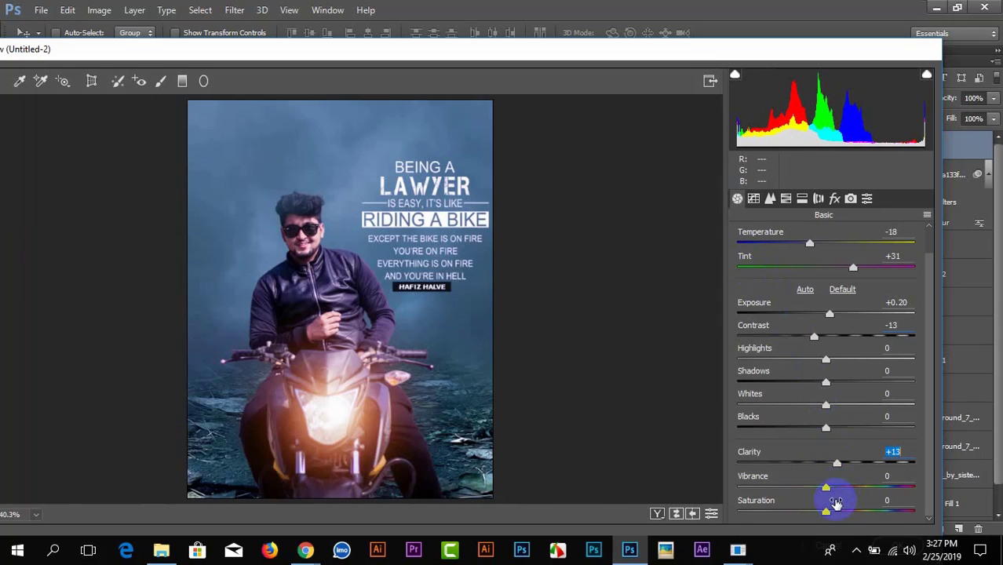
{"action": "left_click_drag", "start_coordinate": [827, 487], "coordinate": [840, 488]}
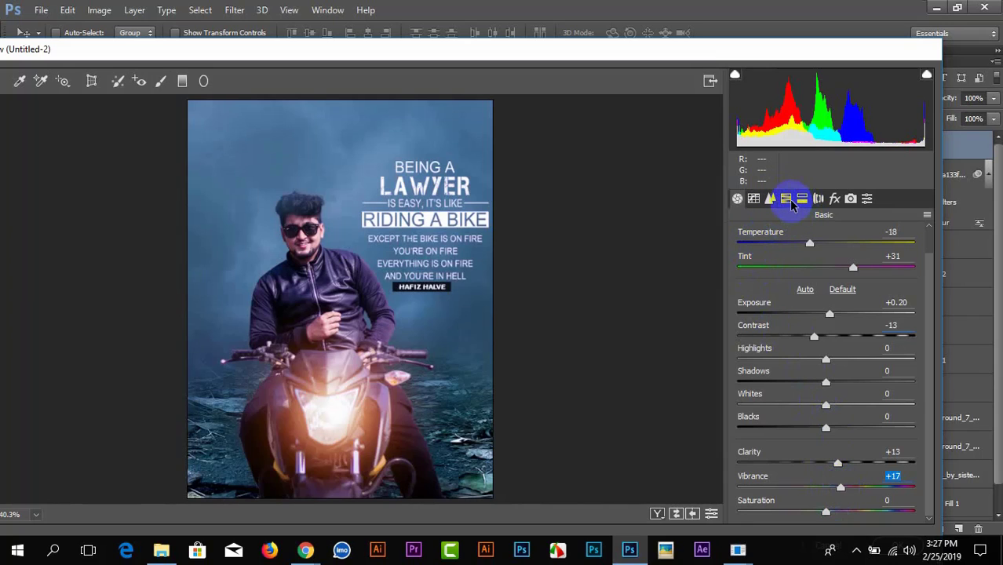
Set Sharpening Amount to 42 and HSL Luminance Oranges to +36.
{"action": "left_click", "coordinate": [770, 199]}
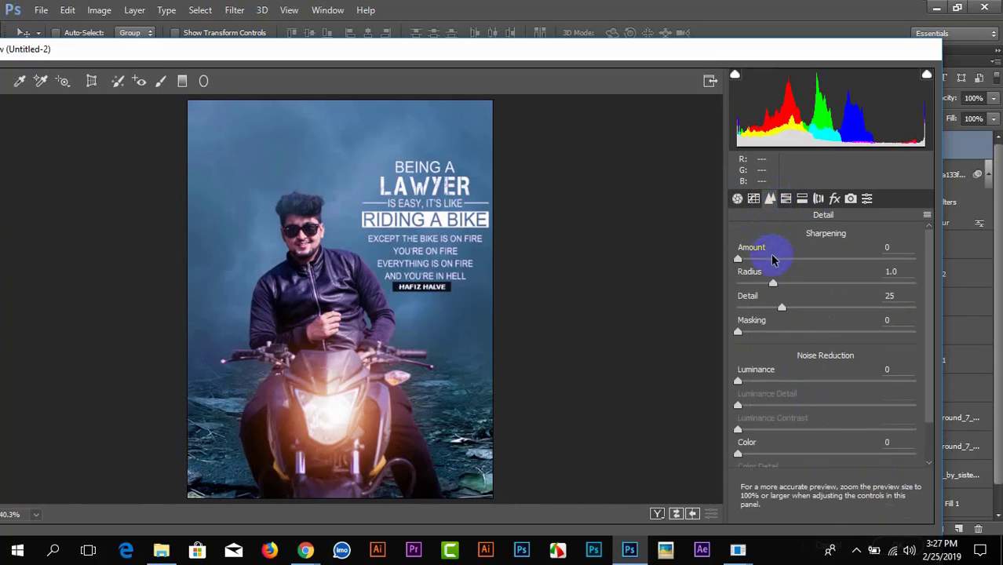
{"action": "left_click_drag", "start_coordinate": [779, 265], "coordinate": [785, 266]}
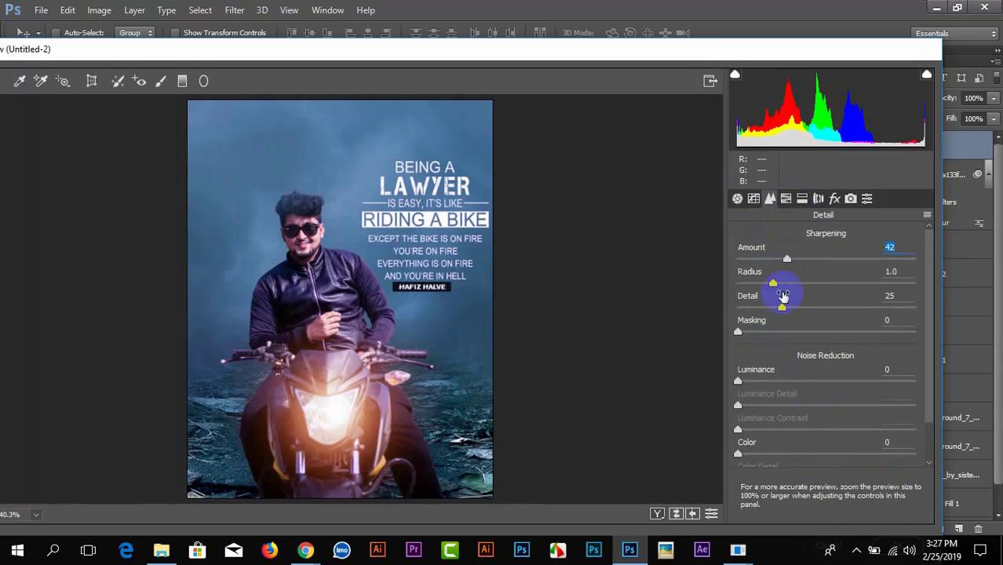
{"action": "left_click", "coordinate": [800, 199]}
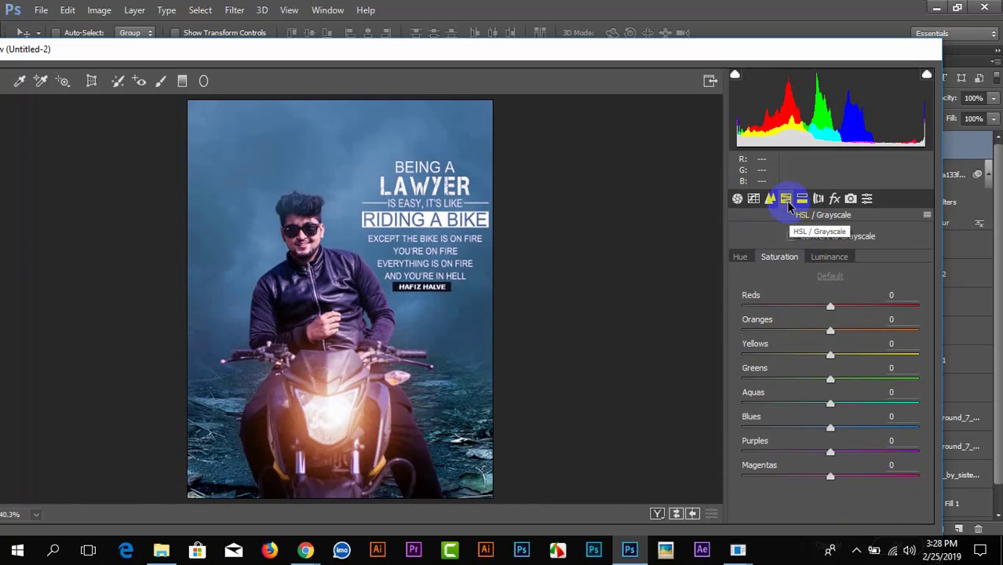
{"action": "left_click", "coordinate": [830, 257]}
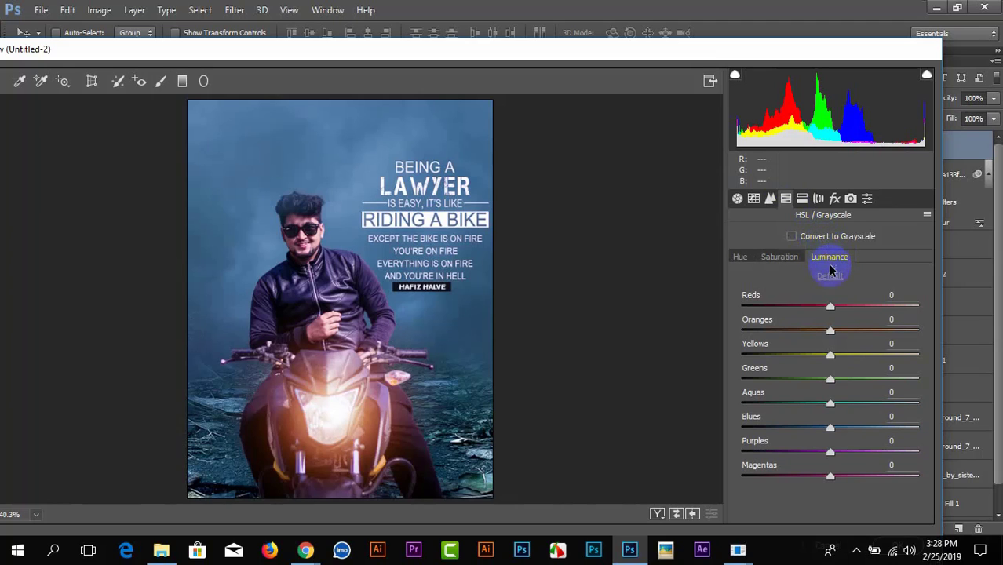
{"action": "left_click_drag", "start_coordinate": [831, 333], "coordinate": [862, 335]}
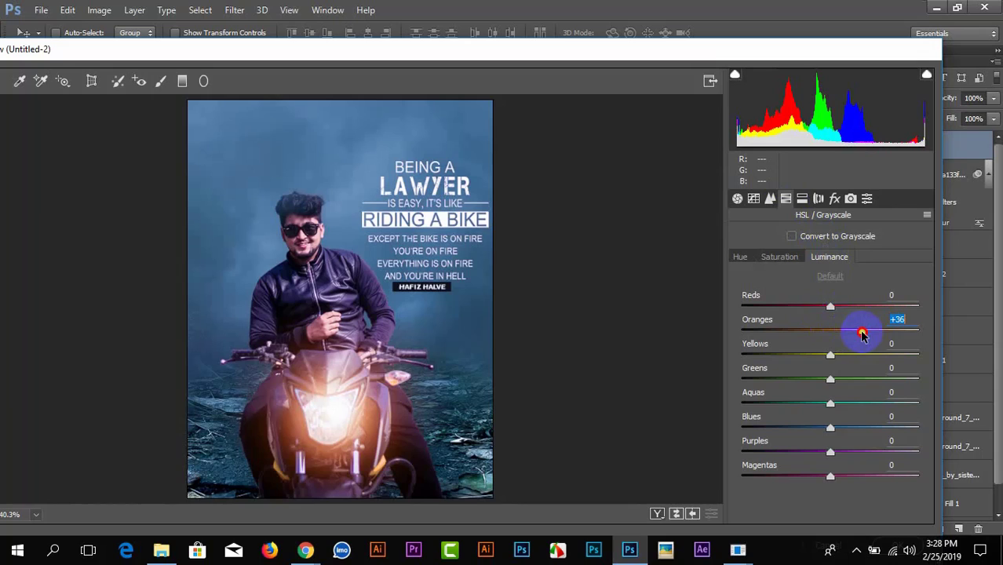
Set HSL Saturation Oranges -12, Aquas +100 and Blues +6.
{"action": "left_click", "coordinate": [780, 257]}
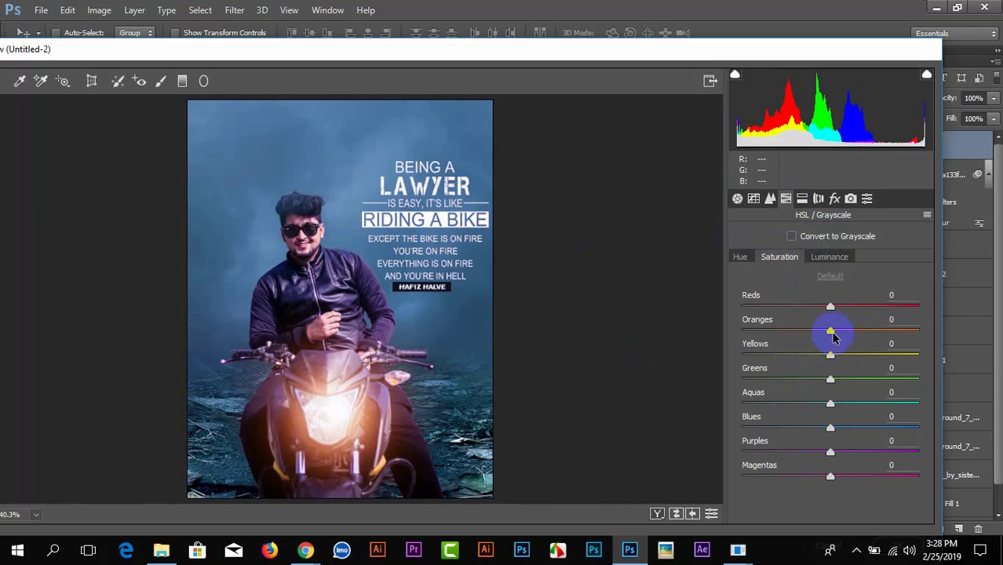
{"action": "left_click_drag", "start_coordinate": [833, 335], "coordinate": [822, 334]}
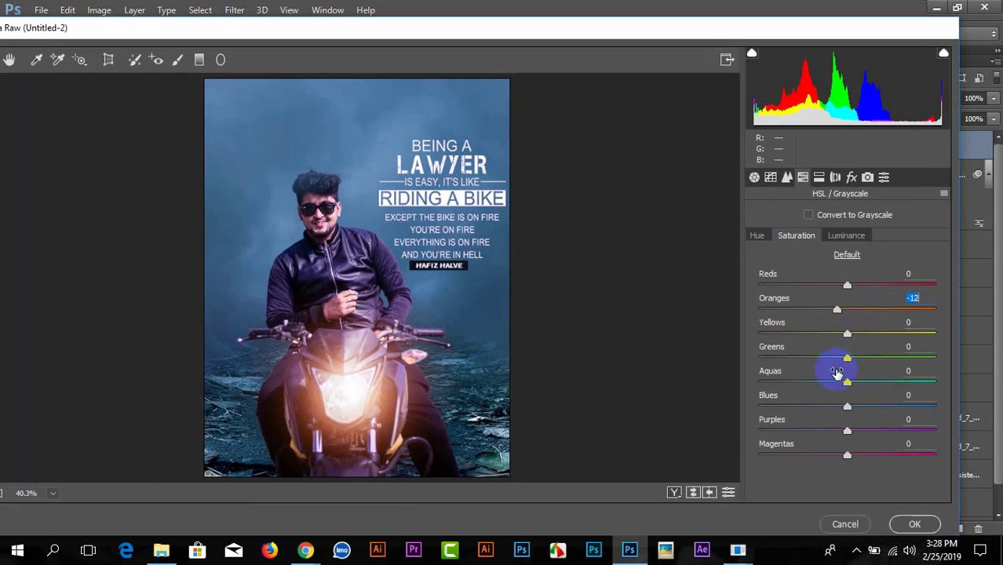
{"action": "mouse_move", "coordinate": [860, 386]}
{"action": "left_mouse_down"}
{"action": "mouse_move", "coordinate": [775, 398]}
{"action": "mouse_move", "coordinate": [913, 408]}
{"action": "mouse_move", "coordinate": [938, 382]}
{"action": "left_mouse_up"}
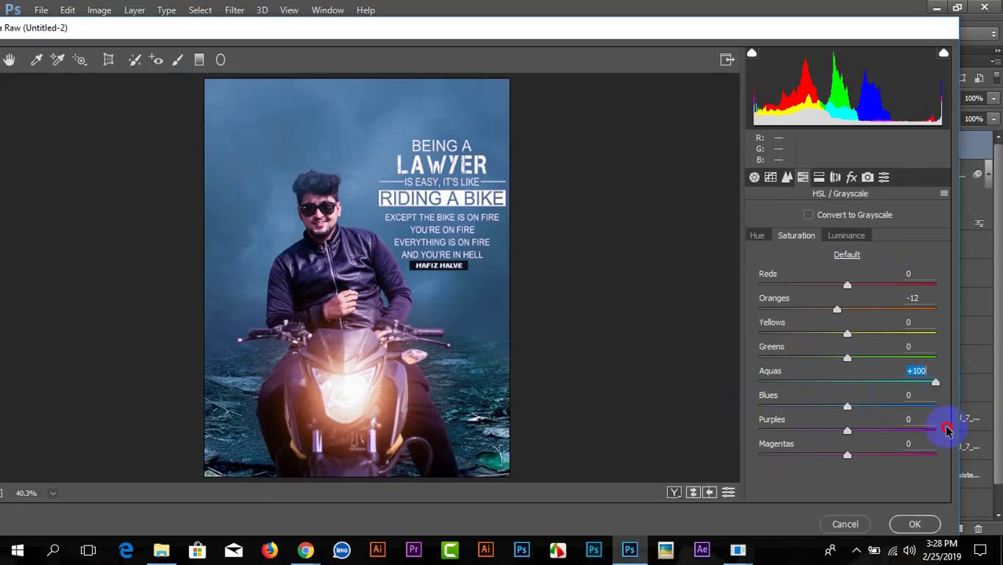
{"action": "left_click_drag", "start_coordinate": [847, 406], "coordinate": [970, 411]}
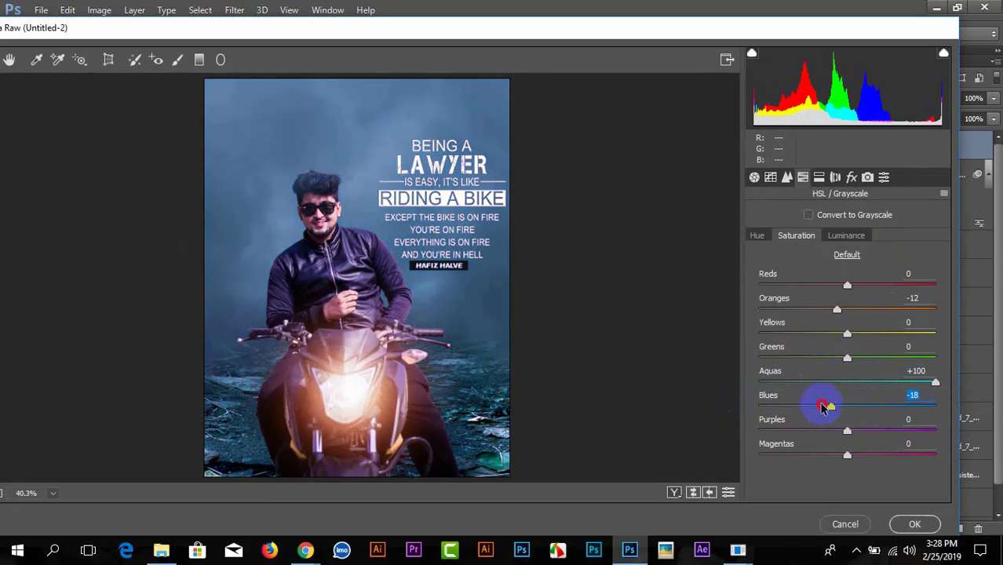
{"action": "mouse_move", "coordinate": [970, 411]}
{"action": "left_mouse_down"}
{"action": "mouse_move", "coordinate": [801, 406]}
{"action": "mouse_move", "coordinate": [886, 404]}
{"action": "mouse_move", "coordinate": [817, 413]}
{"action": "mouse_move", "coordinate": [879, 421]}
{"action": "mouse_move", "coordinate": [857, 416]}
{"action": "mouse_move", "coordinate": [855, 426]}
{"action": "left_mouse_up"}
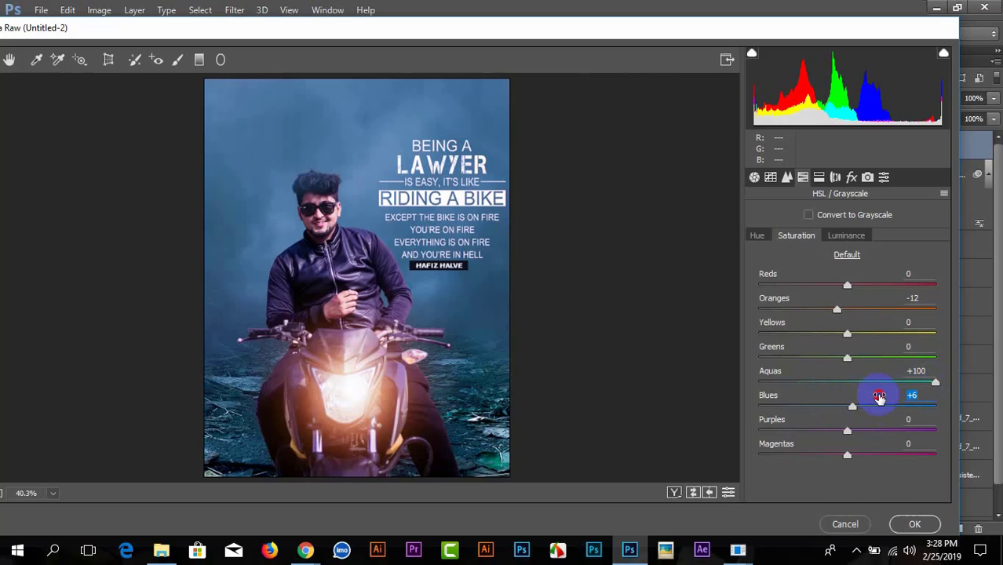
Set HSL Hue Aquas +34 and Blues -18, and Blues luminance +4, then move the dialog aside.
{"action": "left_click", "coordinate": [757, 237]}
{"action": "mouse_move", "coordinate": [847, 404]}
{"action": "left_mouse_down"}
{"action": "mouse_move", "coordinate": [831, 407]}
{"action": "mouse_move", "coordinate": [832, 422]}
{"action": "left_mouse_up"}
{"action": "left_click_drag", "start_coordinate": [849, 384], "coordinate": [879, 393]}
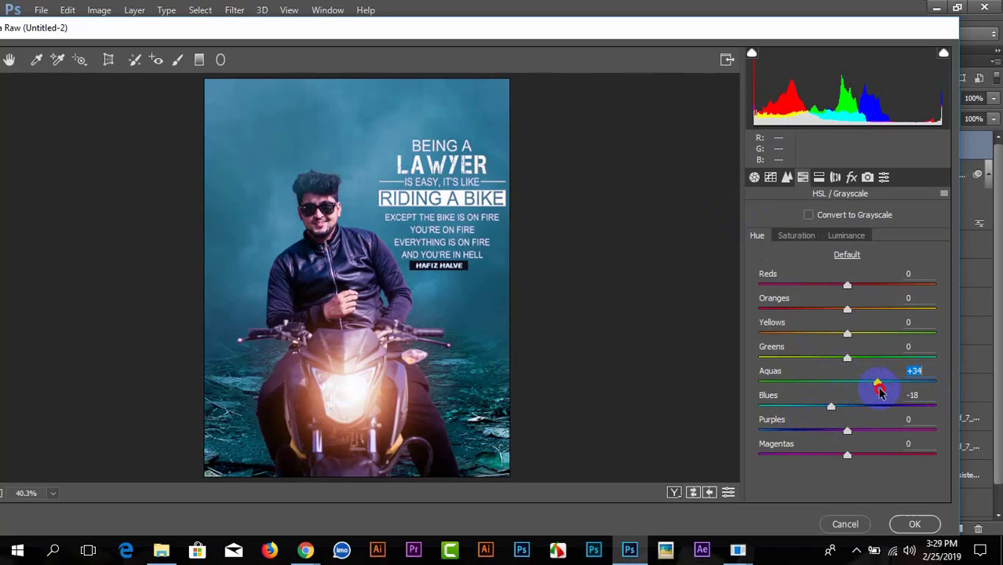
{"action": "left_click", "coordinate": [848, 236]}
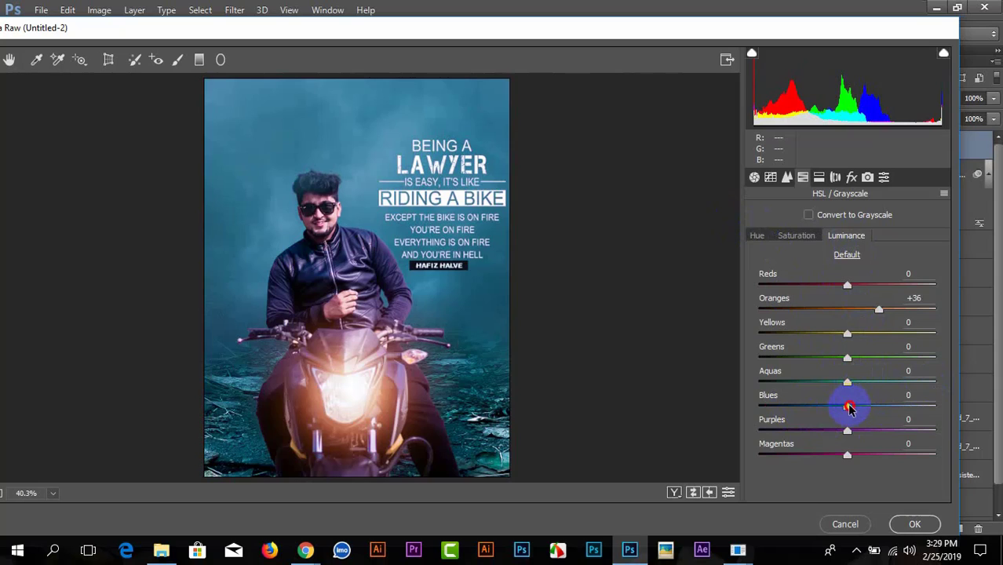
{"action": "mouse_move", "coordinate": [847, 406]}
{"action": "left_mouse_down"}
{"action": "mouse_move", "coordinate": [876, 415]}
{"action": "mouse_move", "coordinate": [850, 408]}
{"action": "left_mouse_up"}
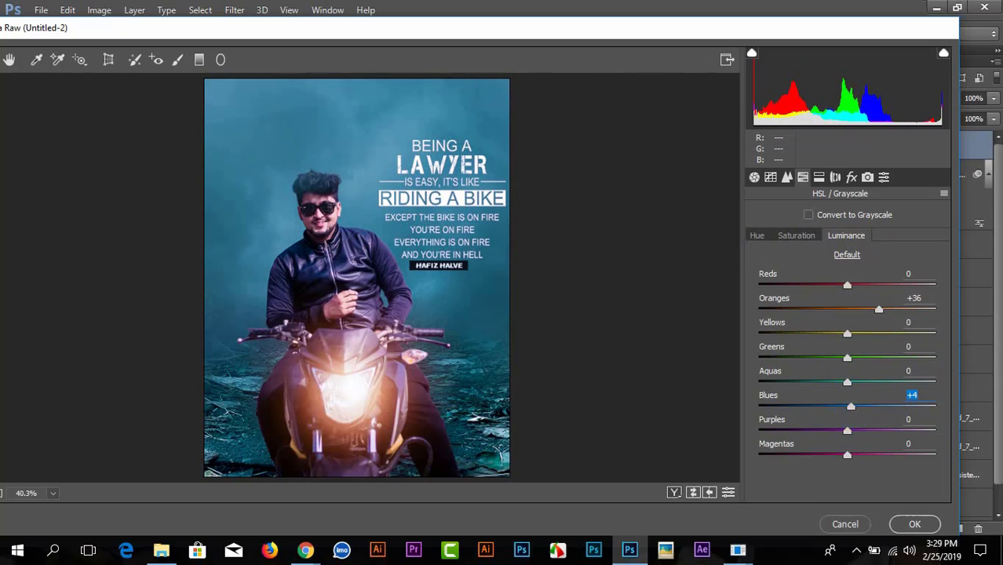
{"action": "left_click_drag", "start_coordinate": [634, 29], "coordinate": [503, 21]}
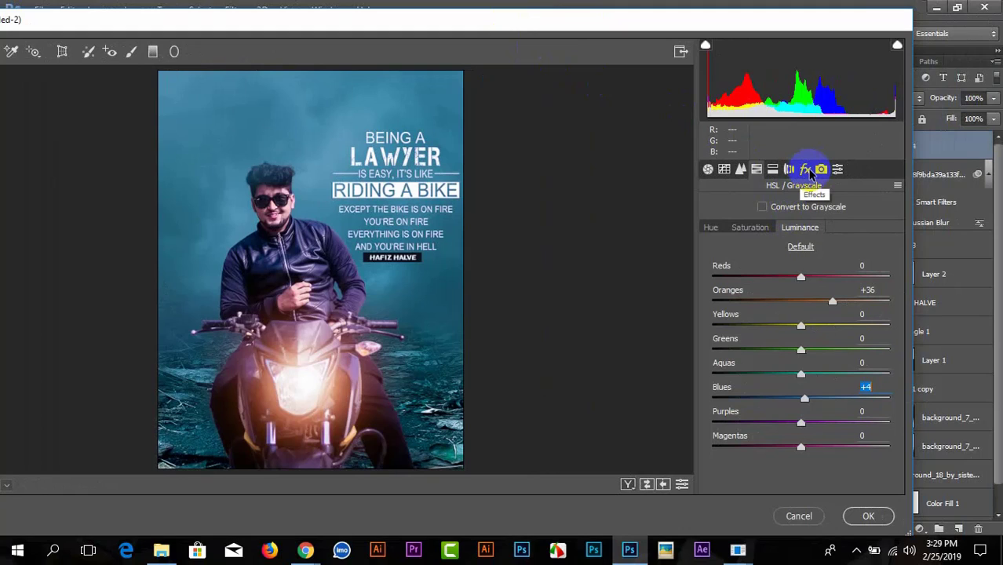
Add a -43 Highlight Priority post-crop vignette and apply the Camera Raw grade to Layer 4.
{"action": "left_click", "coordinate": [807, 171]}
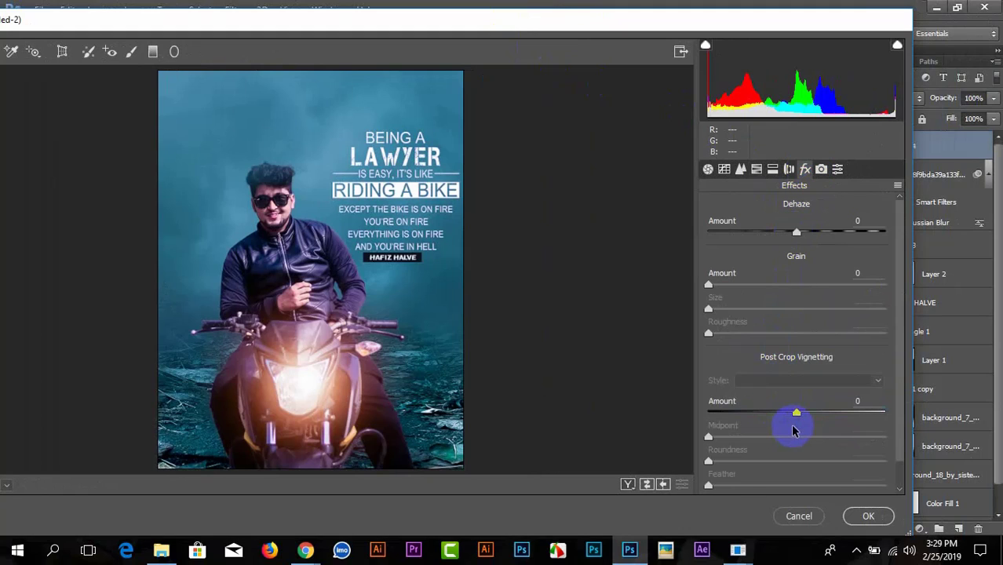
{"action": "left_click_drag", "start_coordinate": [795, 412], "coordinate": [752, 414]}
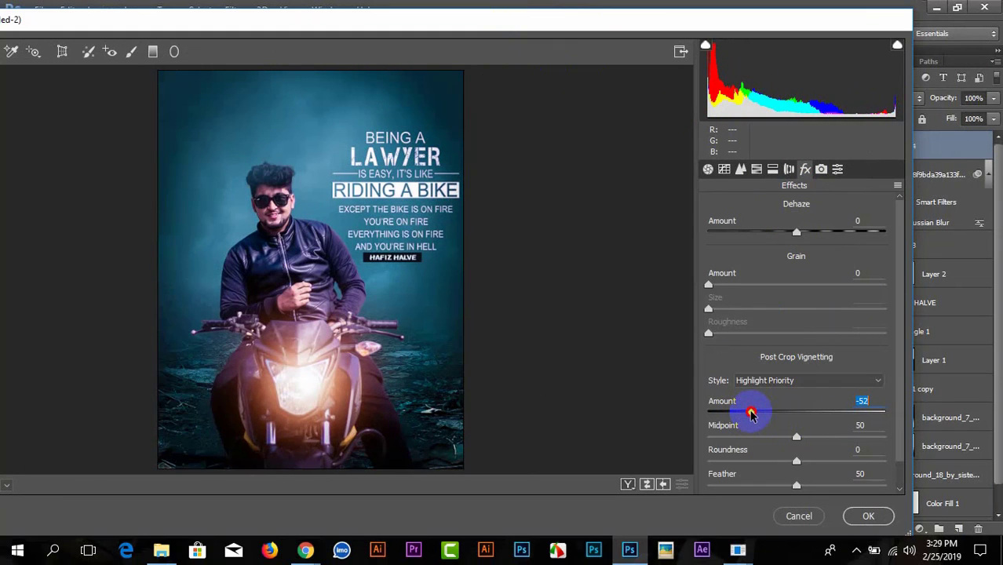
{"action": "left_click_drag", "start_coordinate": [751, 414], "coordinate": [759, 415]}
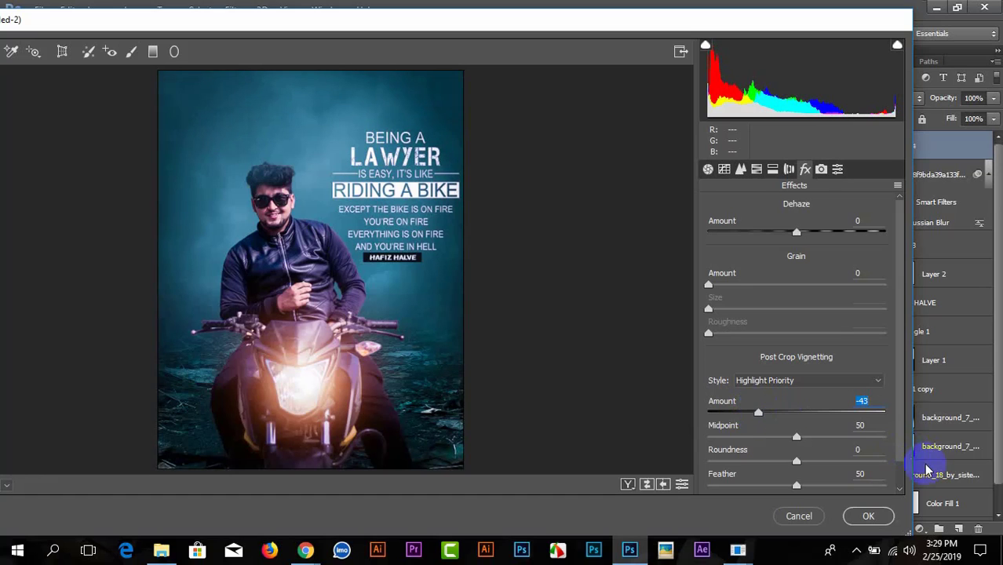
{"action": "left_click", "coordinate": [863, 515]}
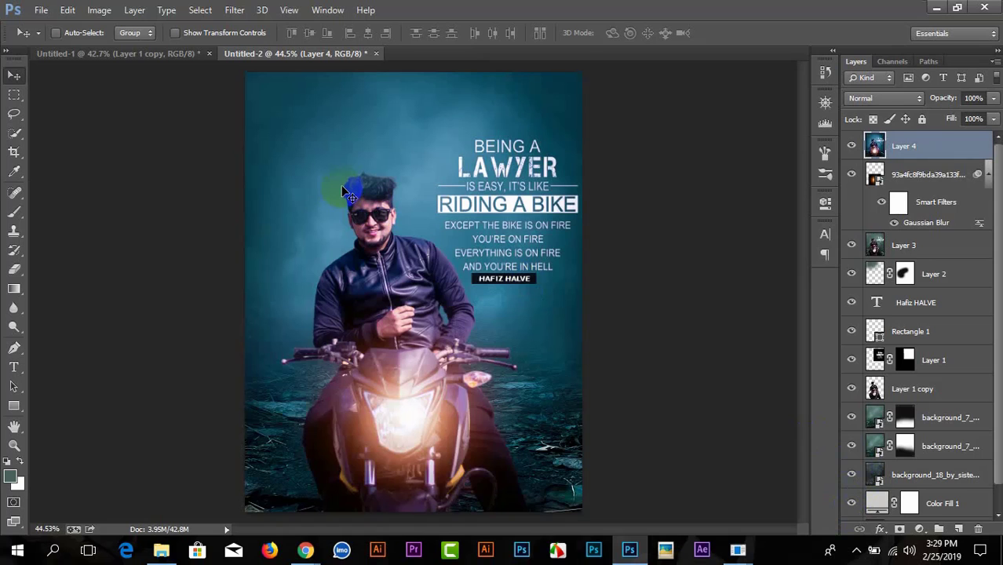
{"action": "scroll", "coordinate": [343, 191], "scroll_direction": "up", "scroll_amount": 1}
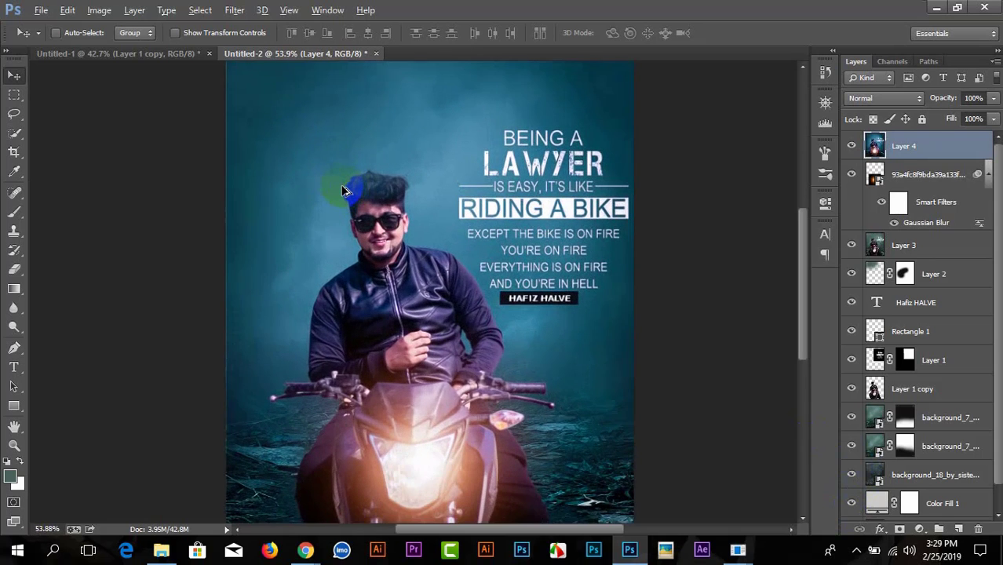
{"action": "scroll", "coordinate": [365, 186], "scroll_direction": "up", "scroll_amount": 1}
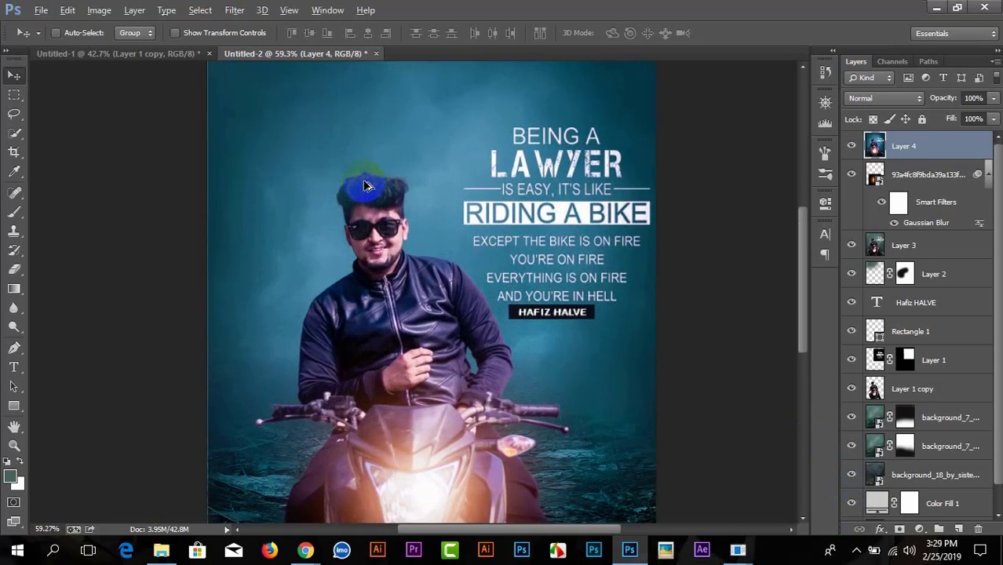
{"action": "scroll", "coordinate": [365, 186], "scroll_direction": "down", "scroll_amount": 2}
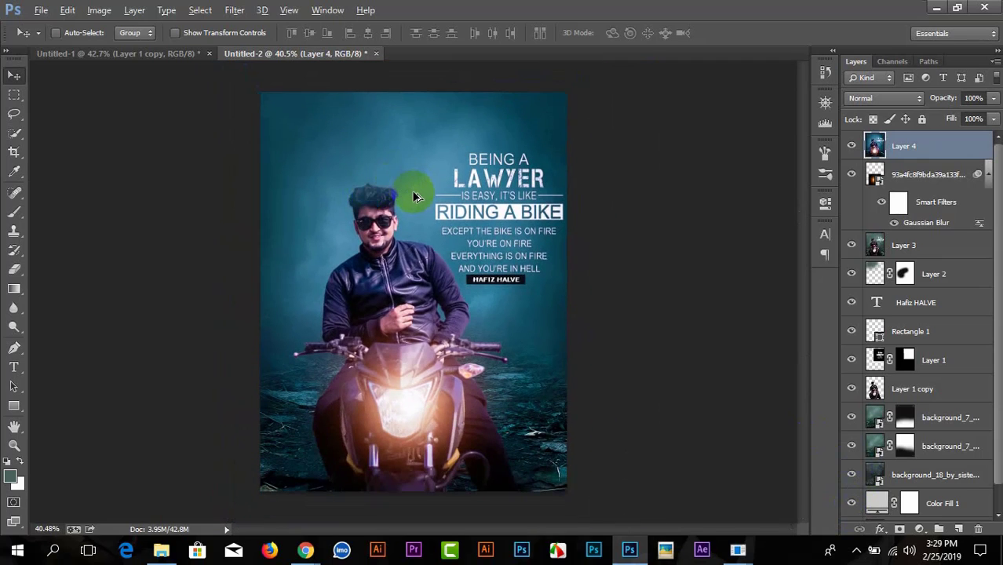
{"action": "scroll", "coordinate": [414, 191], "scroll_direction": "up", "scroll_amount": 1}
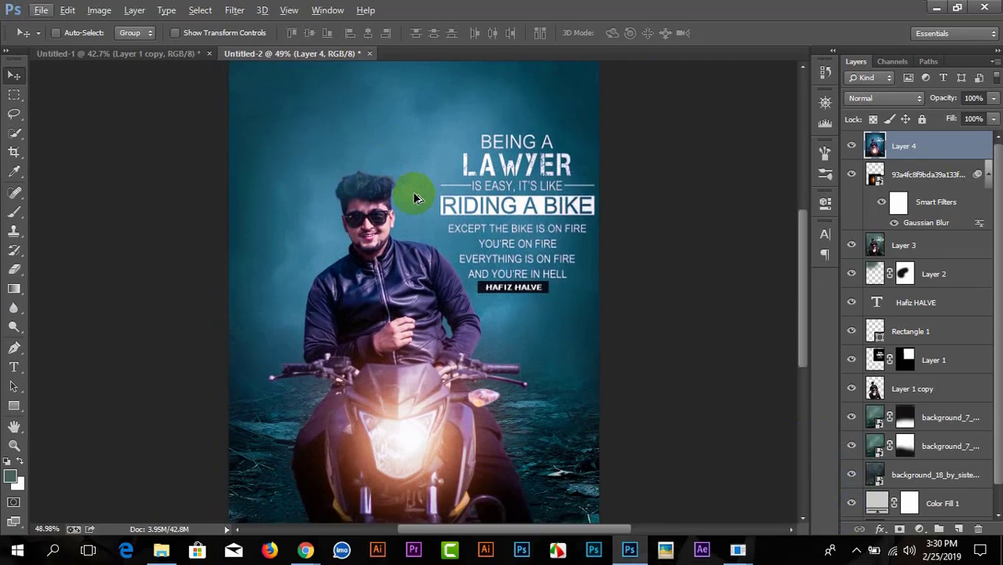